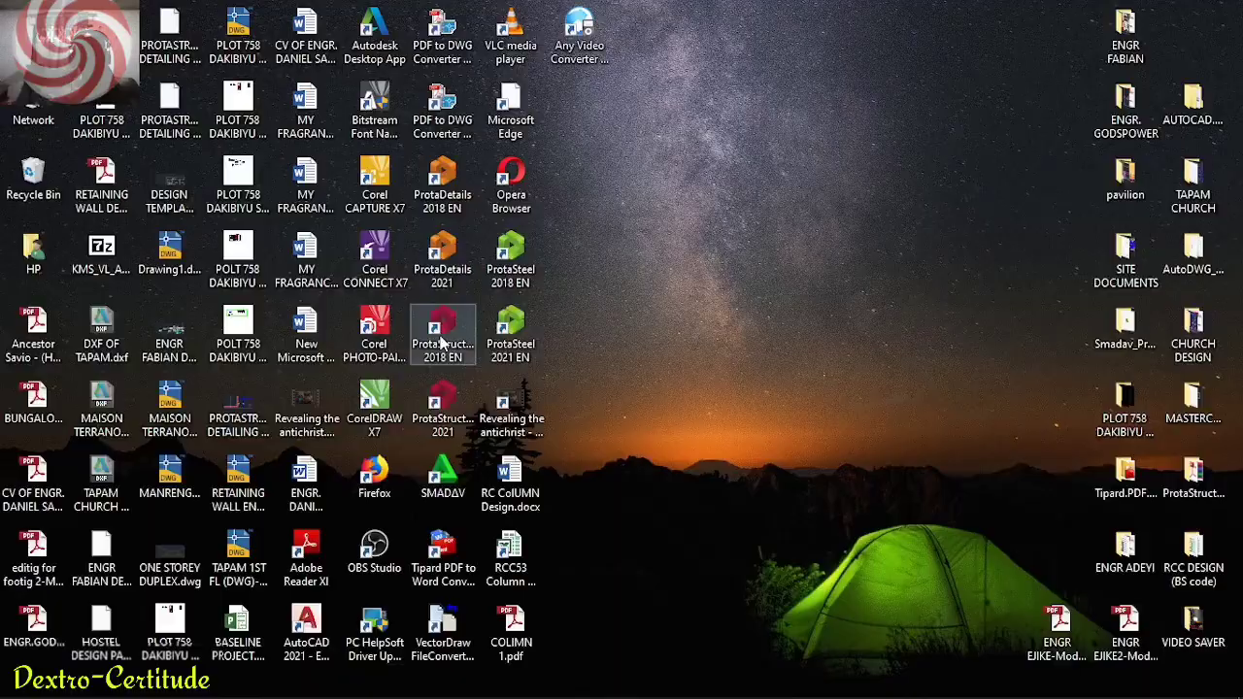
Launch ProtaStructure 2018 and dismiss its welcome window
{"action": "double_click", "coordinate": [443, 342]}
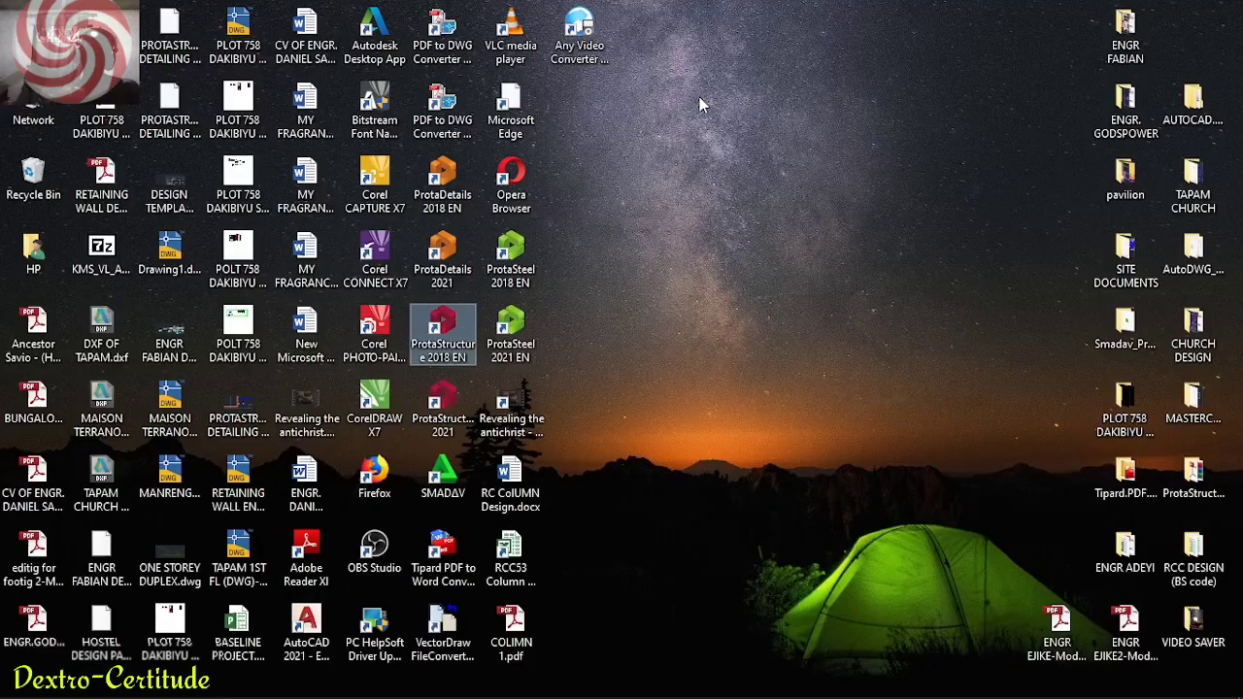
{"action": "right_click", "coordinate": [807, 74]}
{"action": "left_click", "coordinate": [797, 55]}
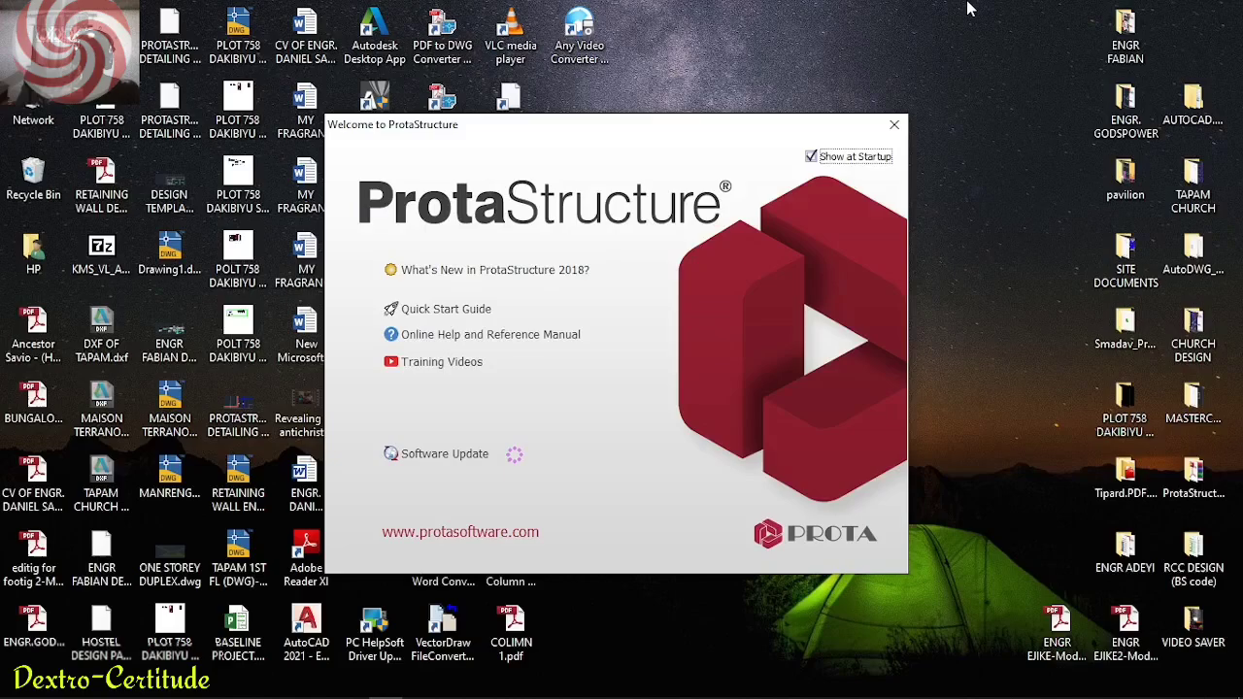
{"action": "left_click", "coordinate": [894, 124]}
{"action": "right_click", "coordinate": [735, 633]}
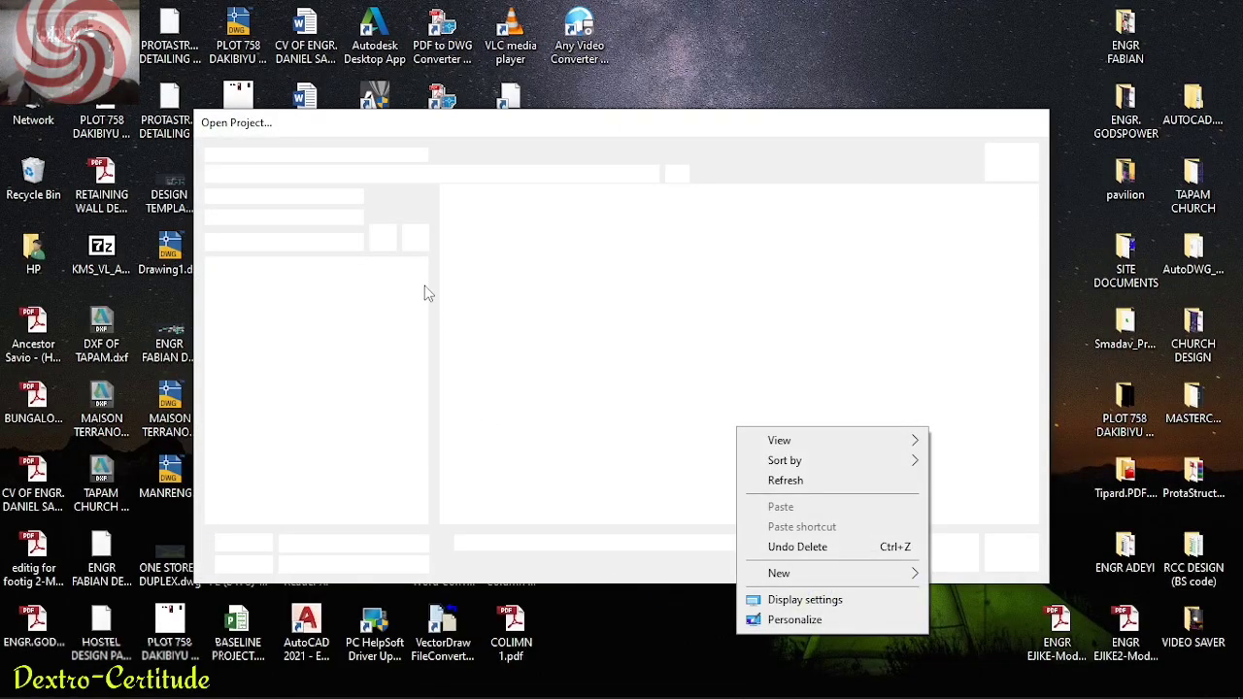
{"action": "left_click", "coordinate": [808, 486]}
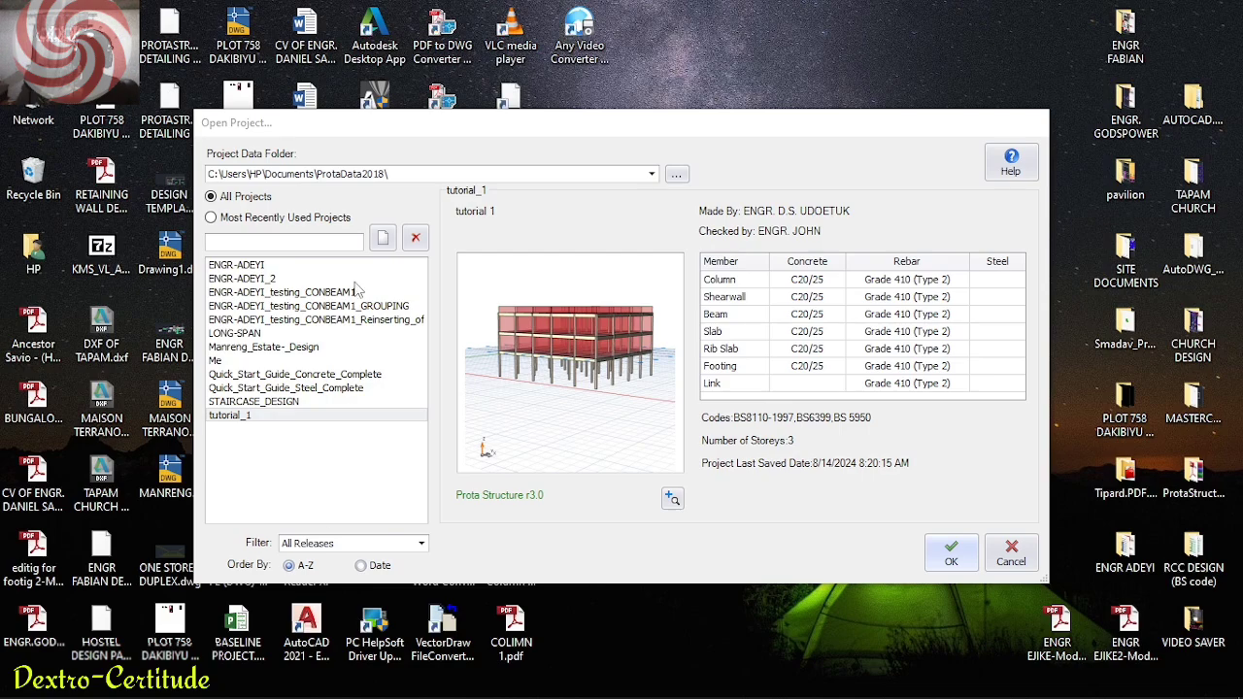
Create a new project with the code TUTORIAL_1 and import the UK (BS8110) template settings
{"action": "left_click", "coordinate": [382, 238]}
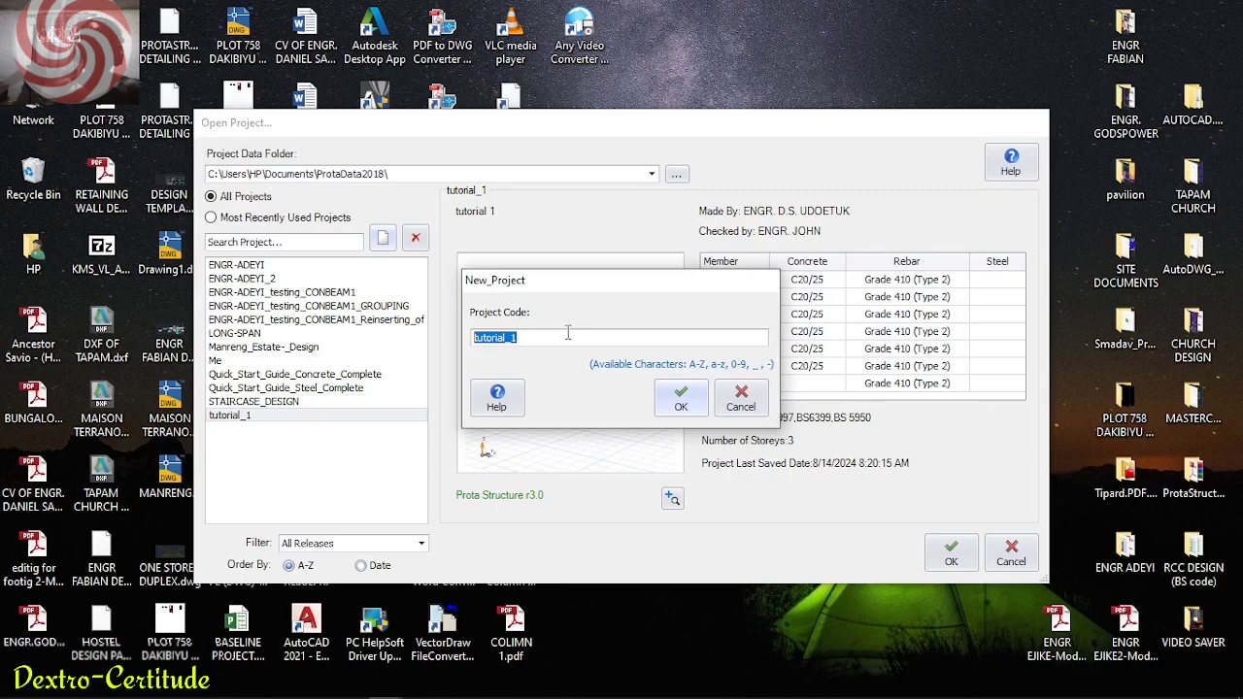
{"action": "type", "text": "t"}
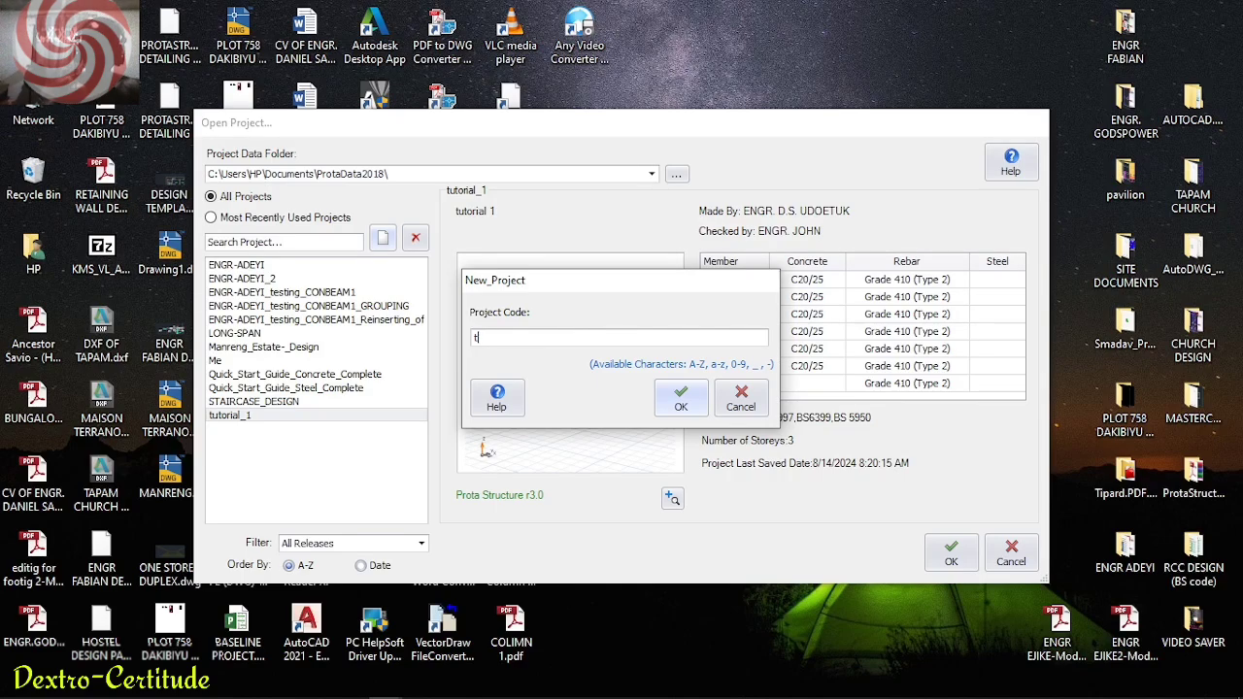
{"action": "key", "text": "BackSpace"}
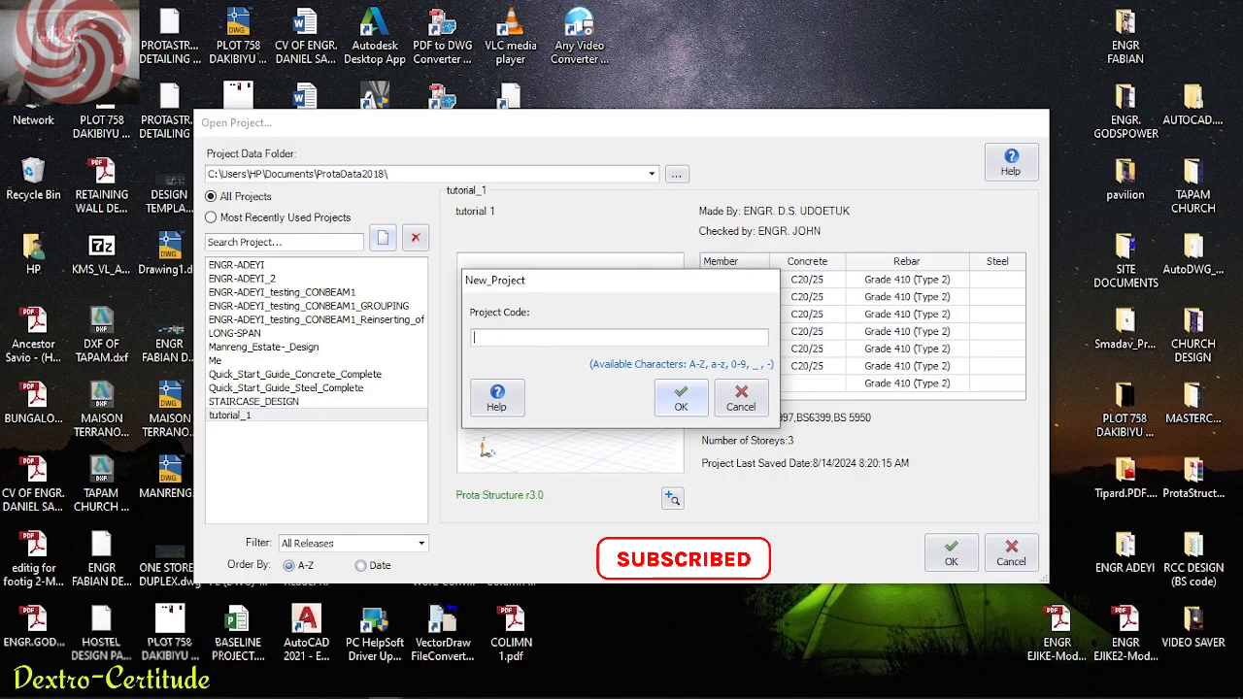
{"action": "type", "text": "TUTORIAL_1"}
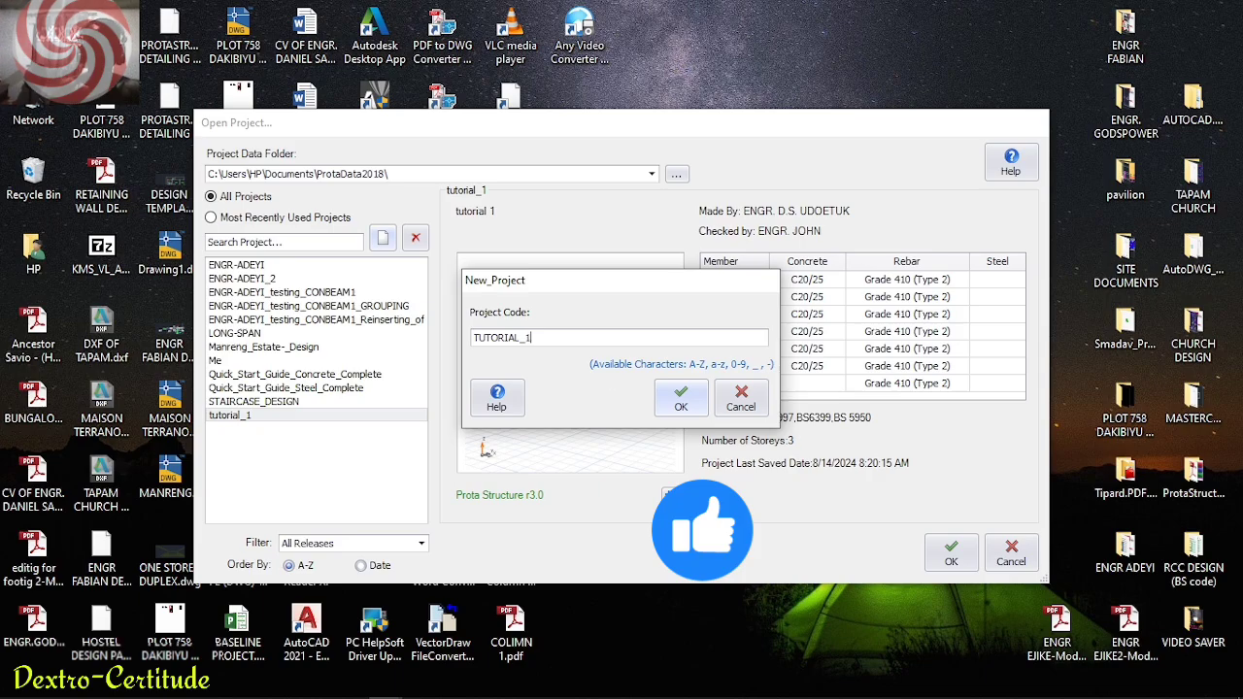
{"action": "left_click", "coordinate": [670, 409]}
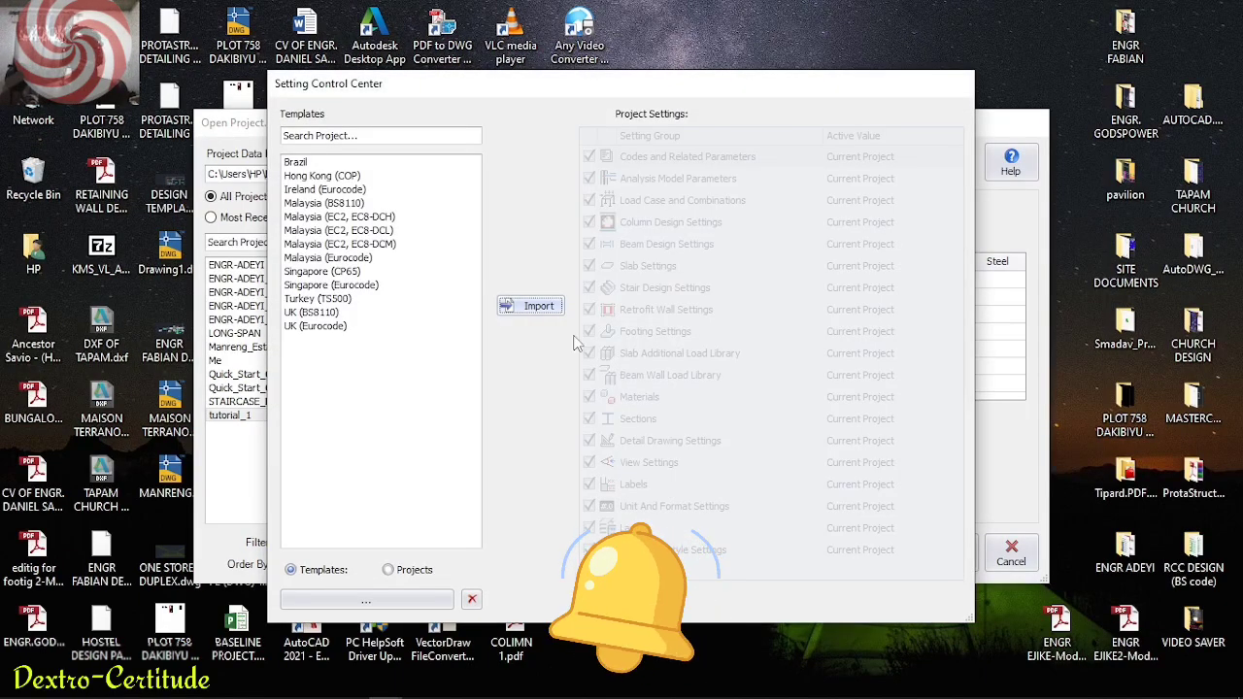
{"action": "left_click", "coordinate": [295, 313]}
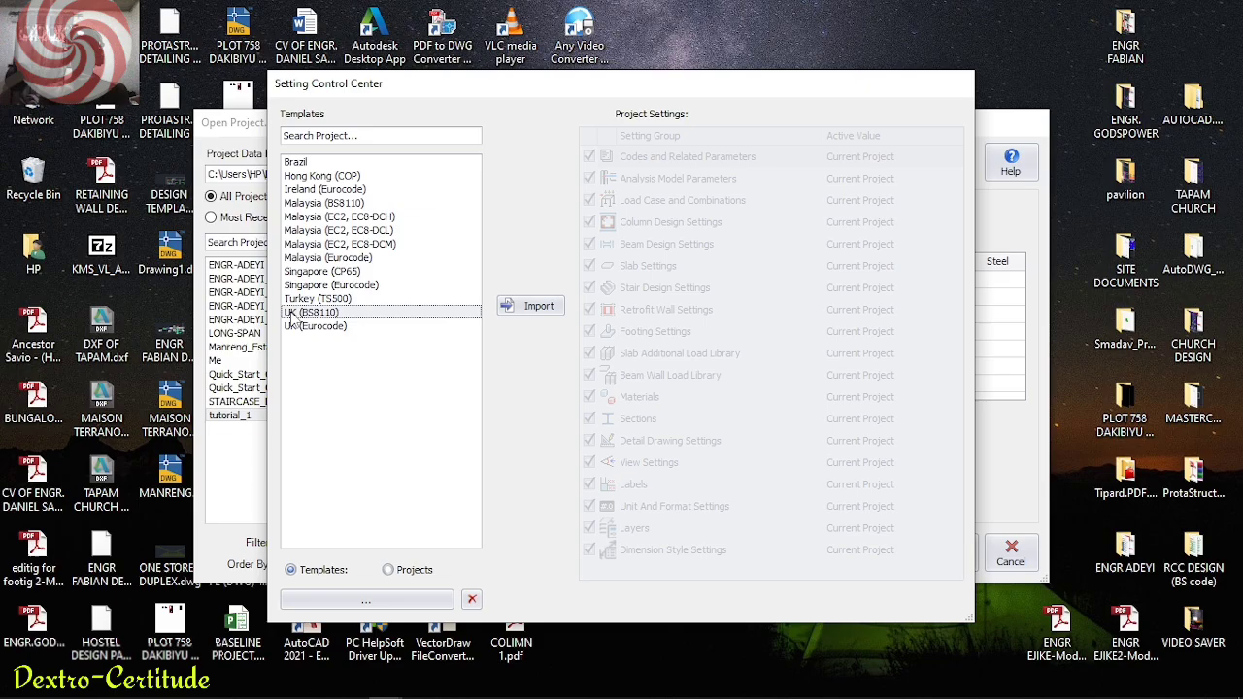
{"action": "left_click", "coordinate": [556, 307]}
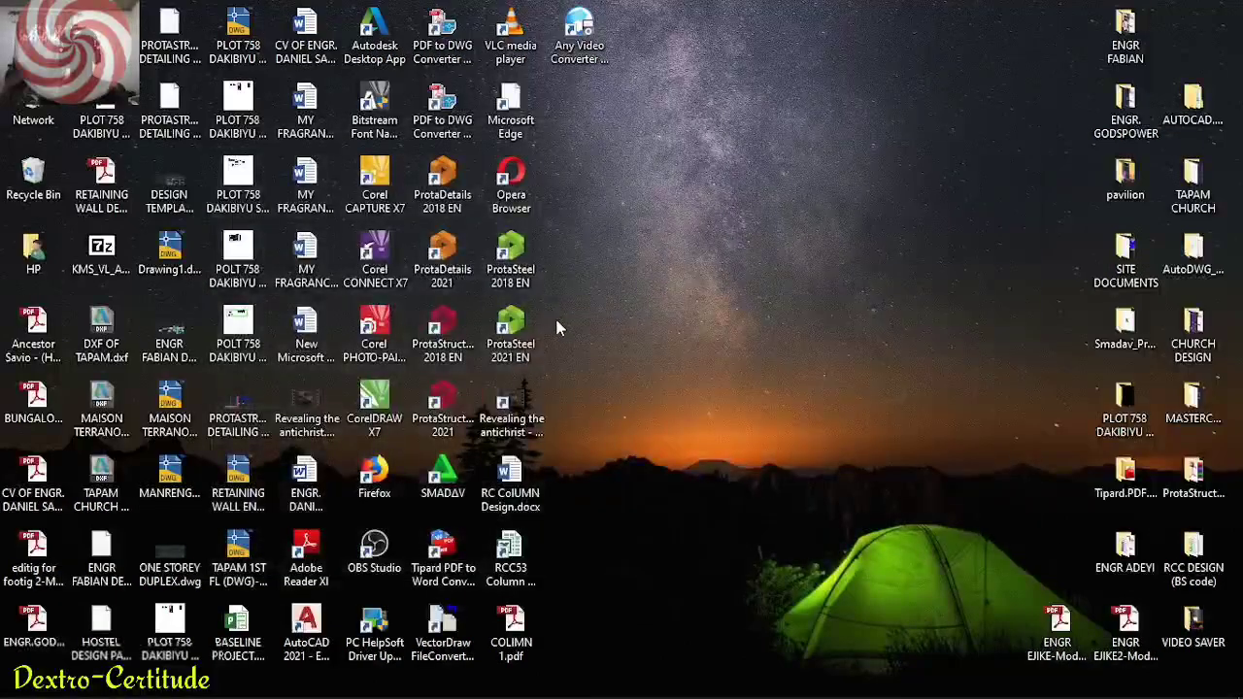
Draw a straight vertical axis about 23200 mm long in the Storey 1 plan with the Axis tool
{"action": "left_click", "coordinate": [161, 31]}
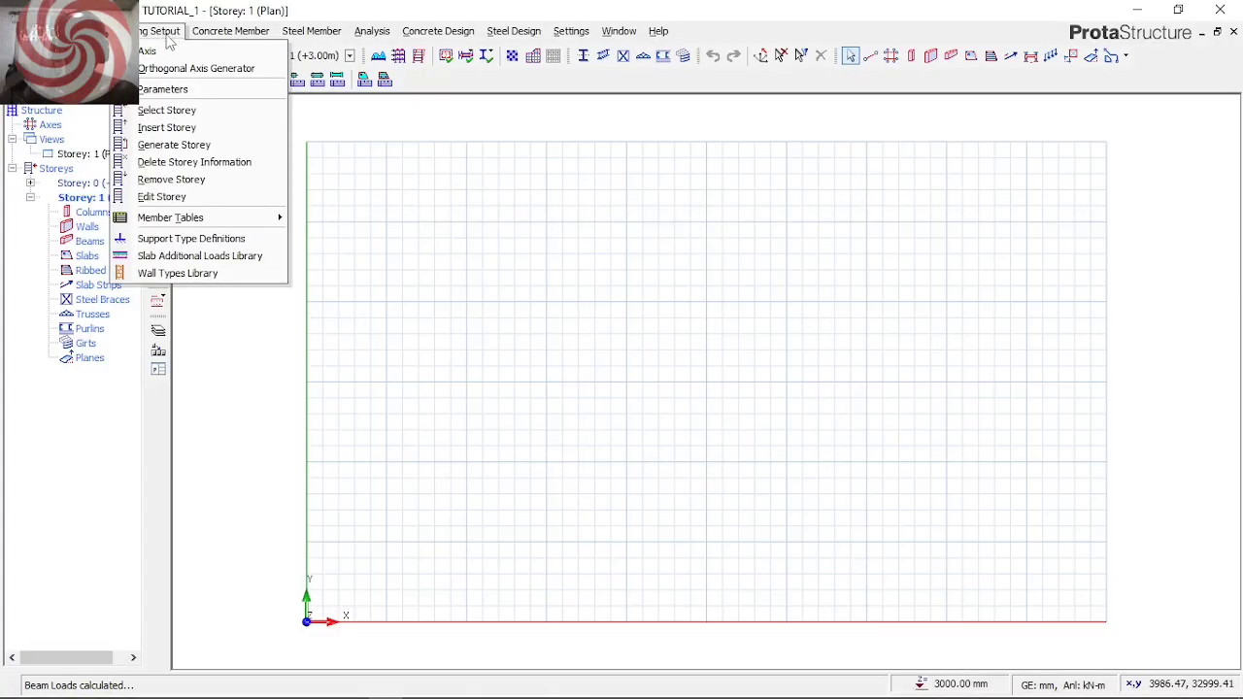
{"action": "left_click", "coordinate": [158, 50]}
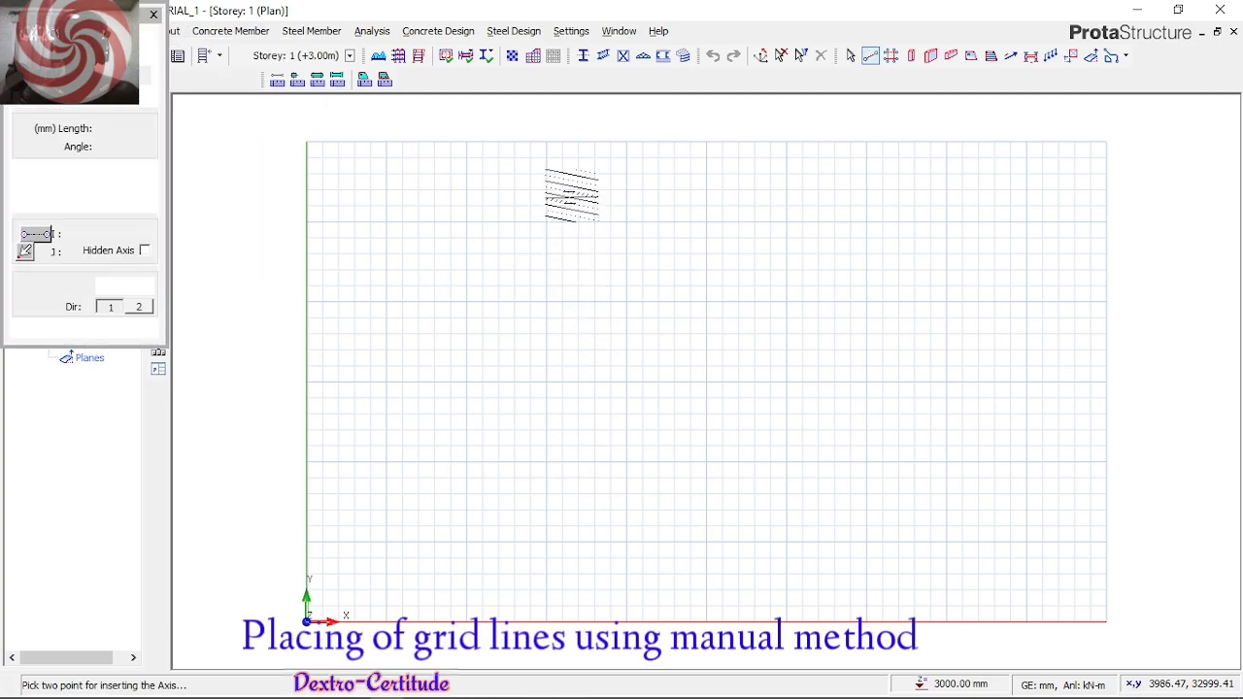
{"action": "left_click", "coordinate": [571, 189]}
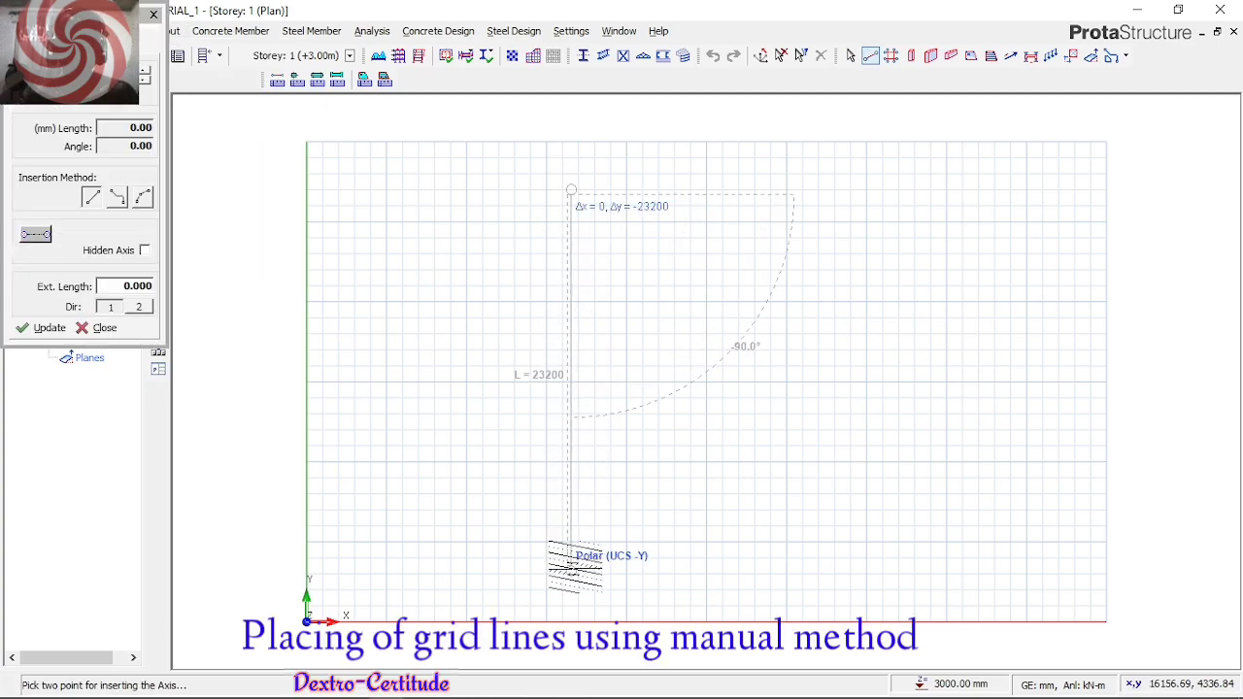
{"action": "left_click", "coordinate": [571, 571]}
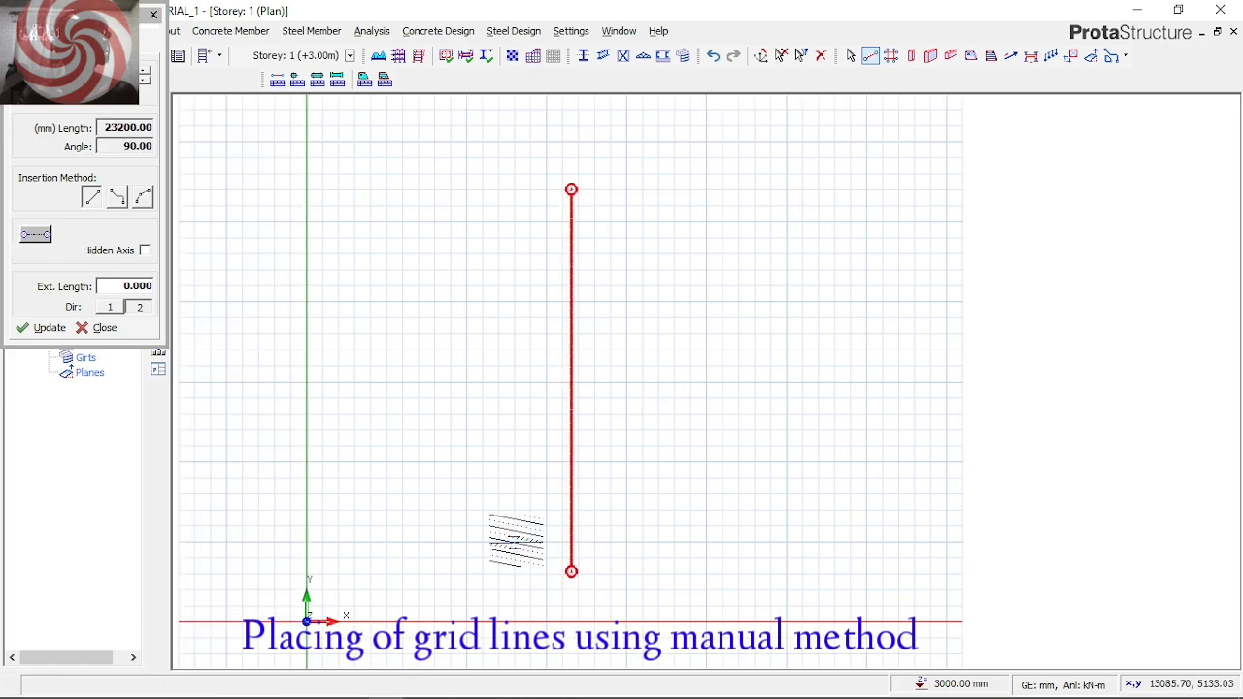
Draw a horizontal axis about 25400 mm long across the lower part of the vertical axis, and finish the Axis command
{"action": "left_click", "coordinate": [512, 540]}
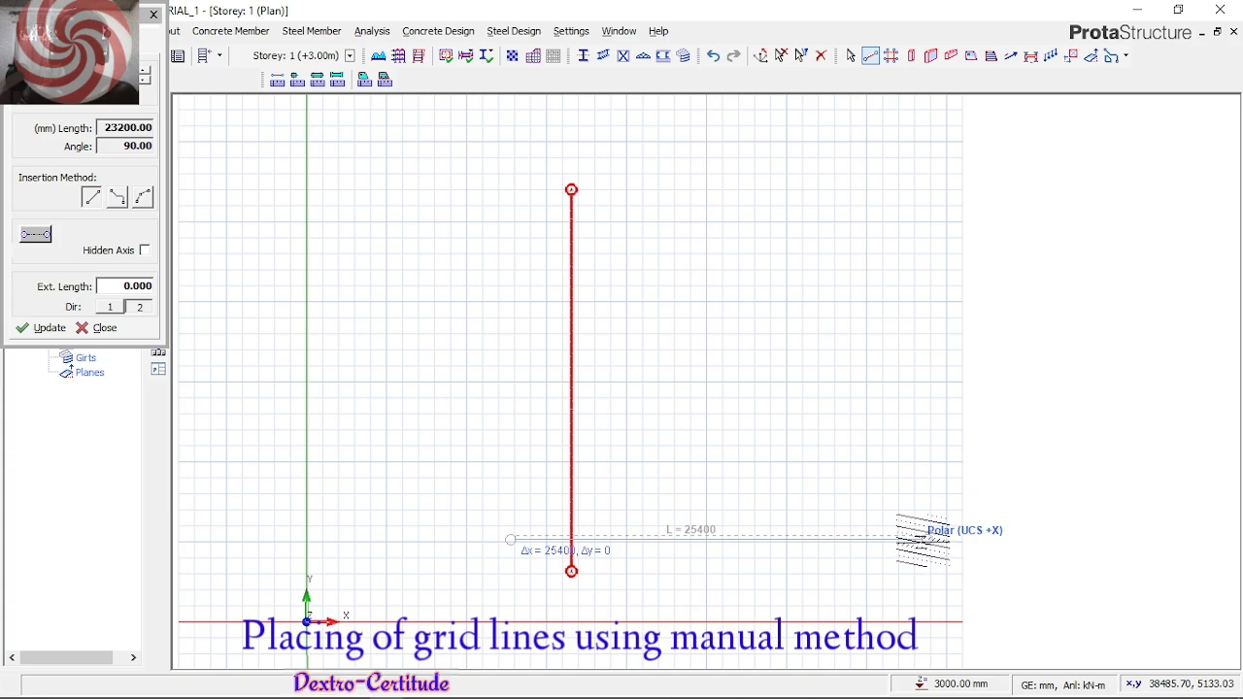
{"action": "left_click", "coordinate": [928, 540]}
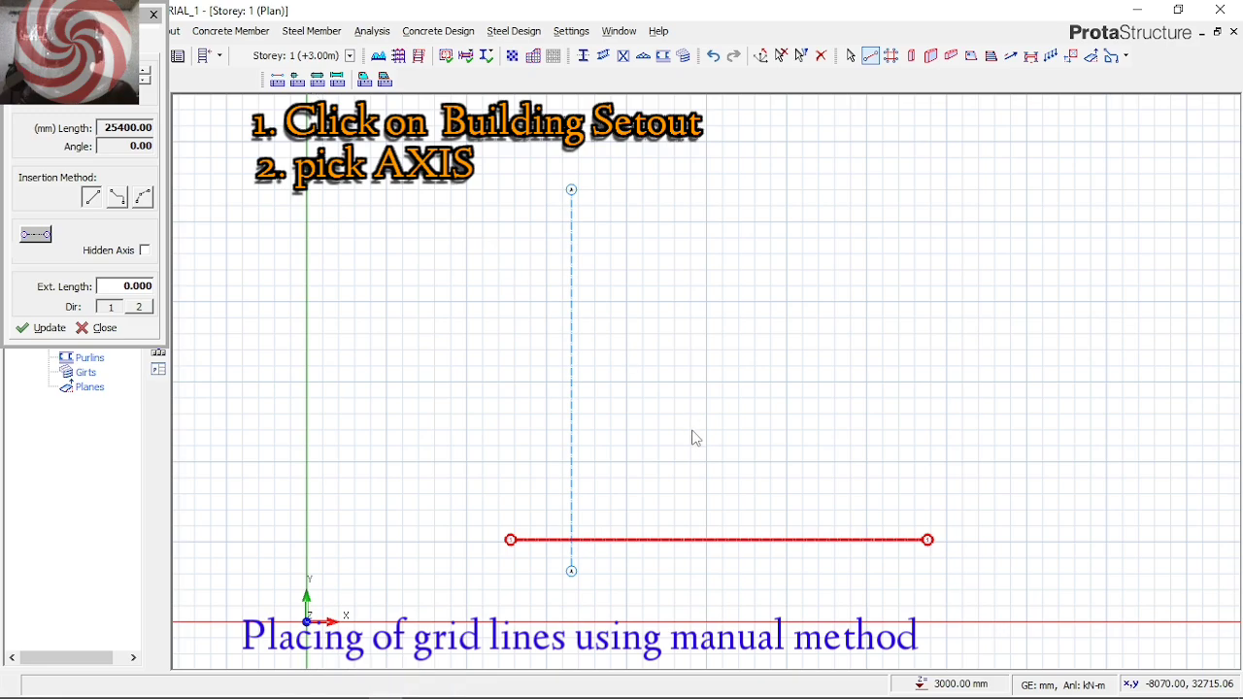
{"action": "key", "text": "Escape"}
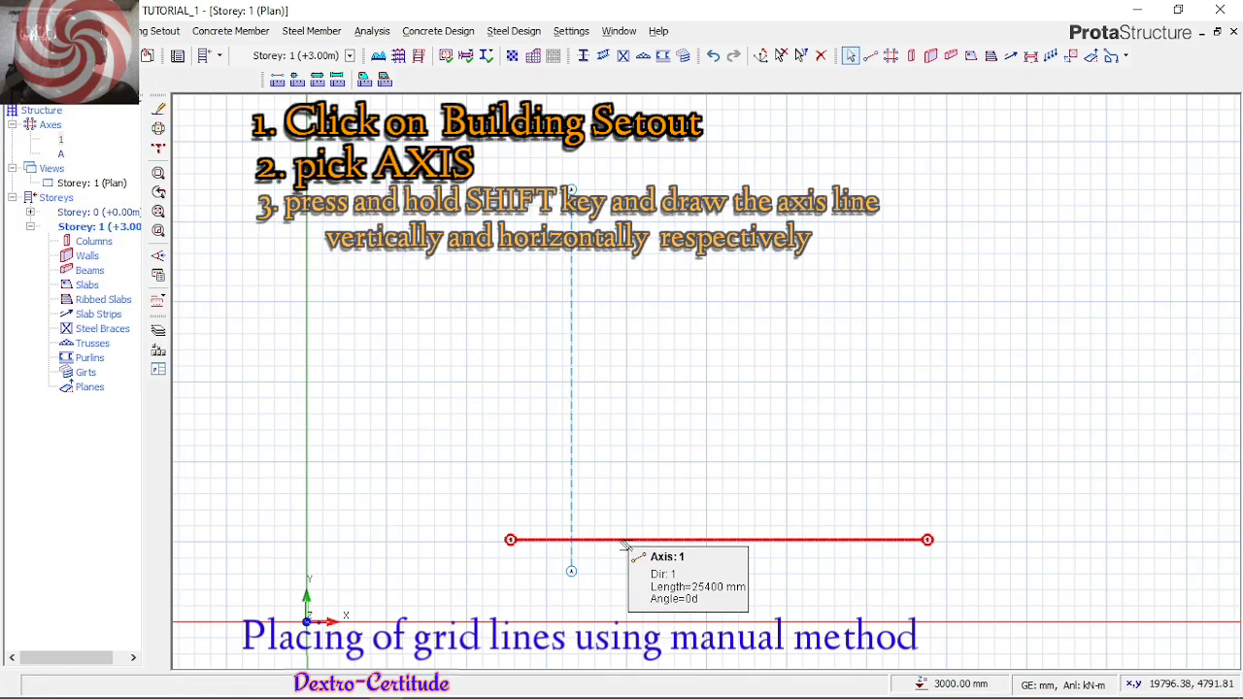
Offset the horizontal axis upward by 3600 mm
{"action": "right_click", "coordinate": [625, 545]}
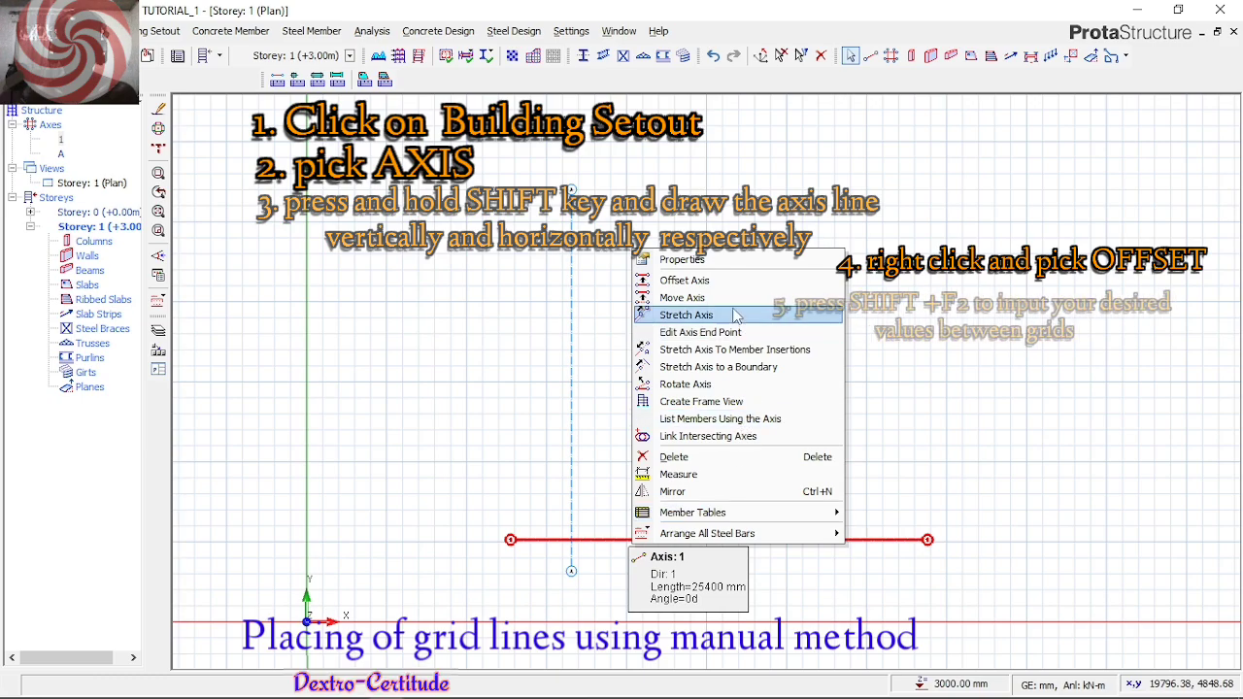
{"action": "left_click", "coordinate": [680, 276]}
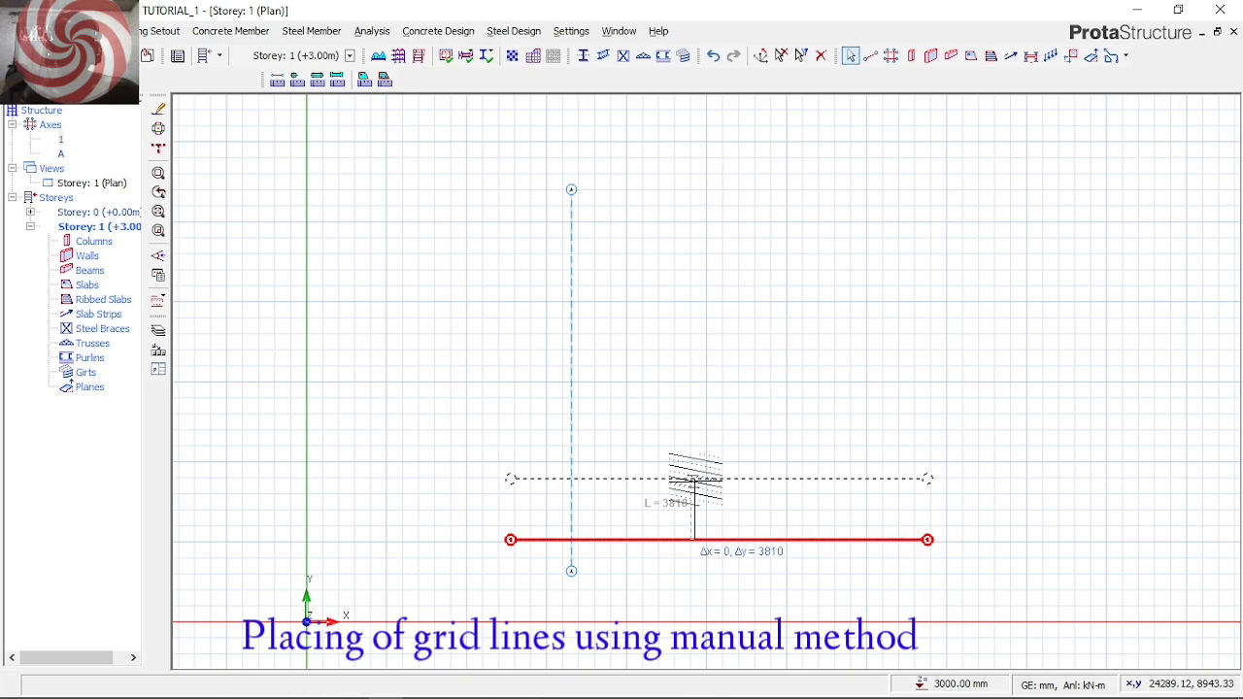
{"action": "key", "text": "Tab"}
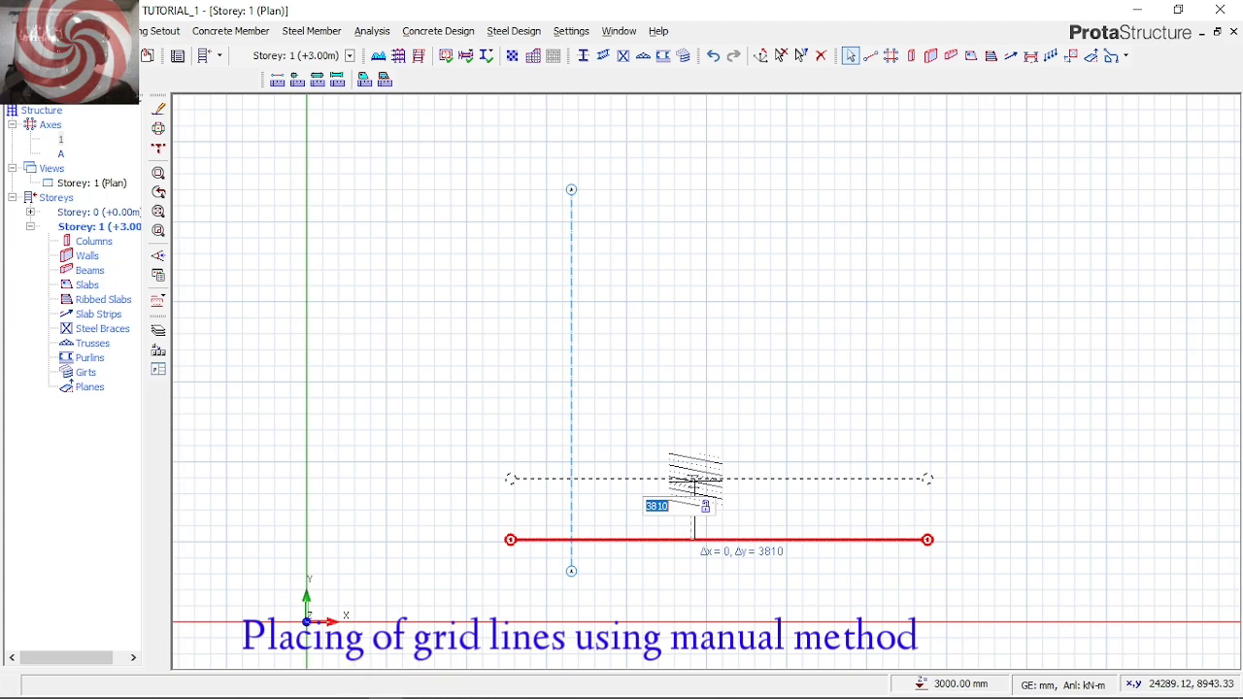
{"action": "type", "text": "3600"}
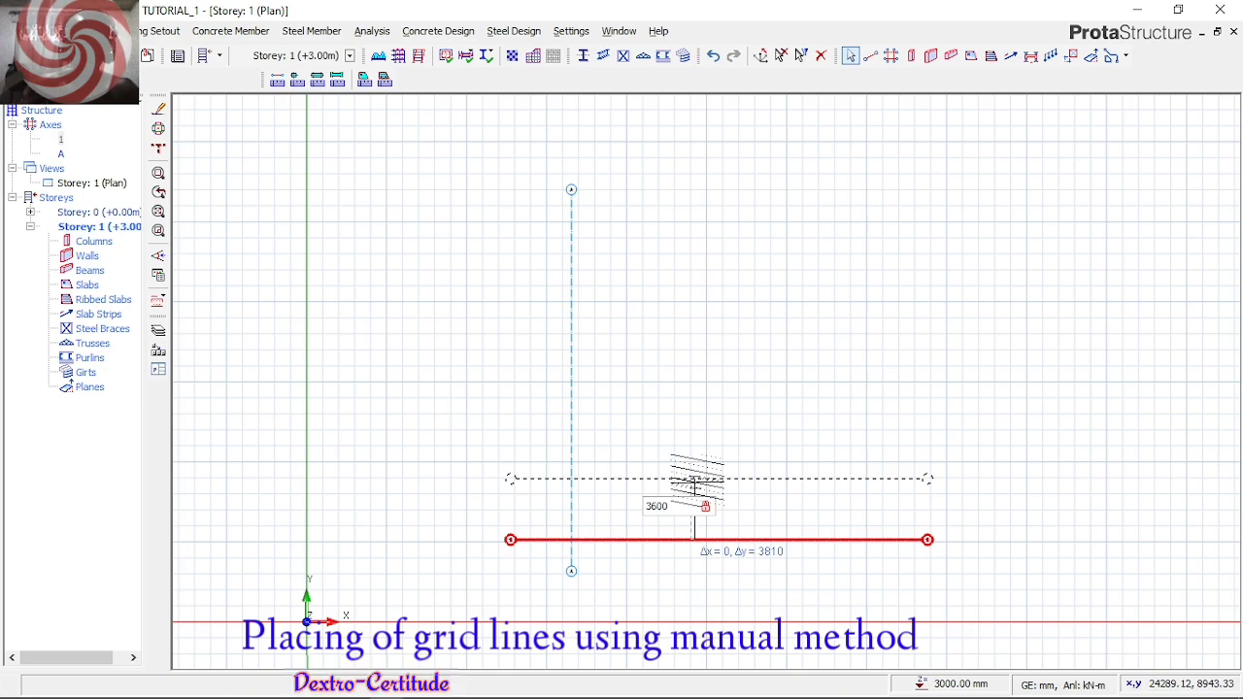
{"action": "key", "text": "Return"}
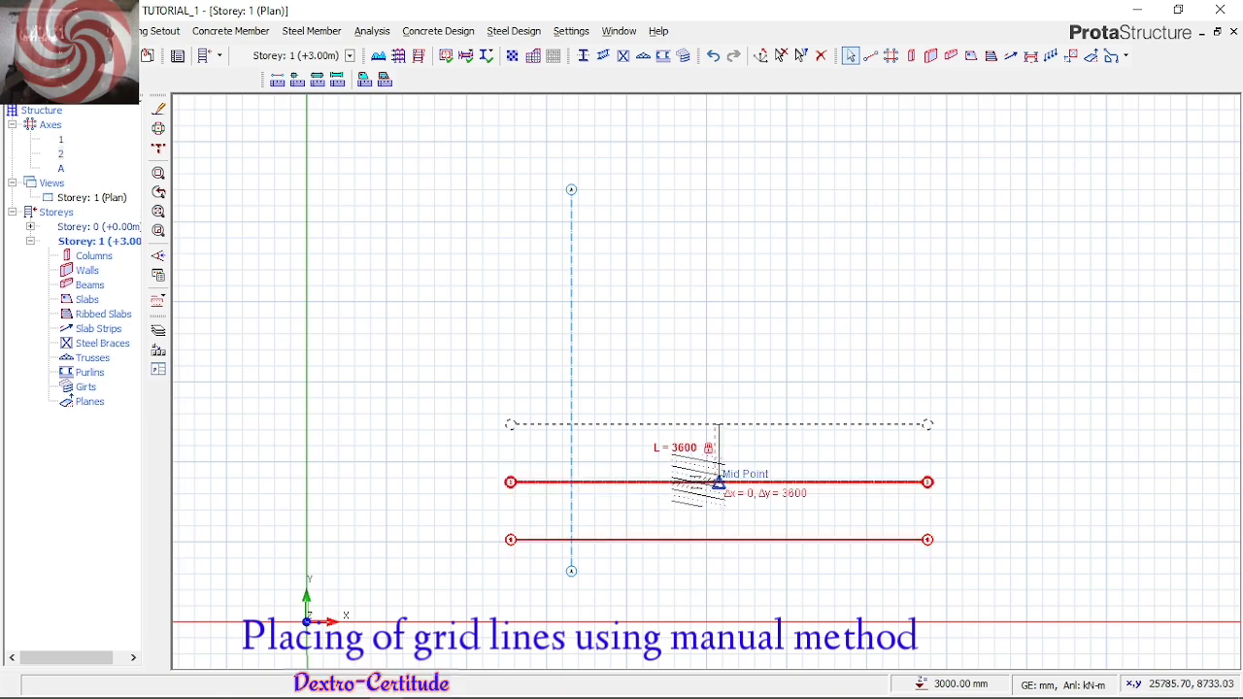
Add two more horizontal axes above, offset successively by 4500 mm and 3600 mm
{"action": "key", "text": "Tab"}
{"action": "type", "text": "4500"}
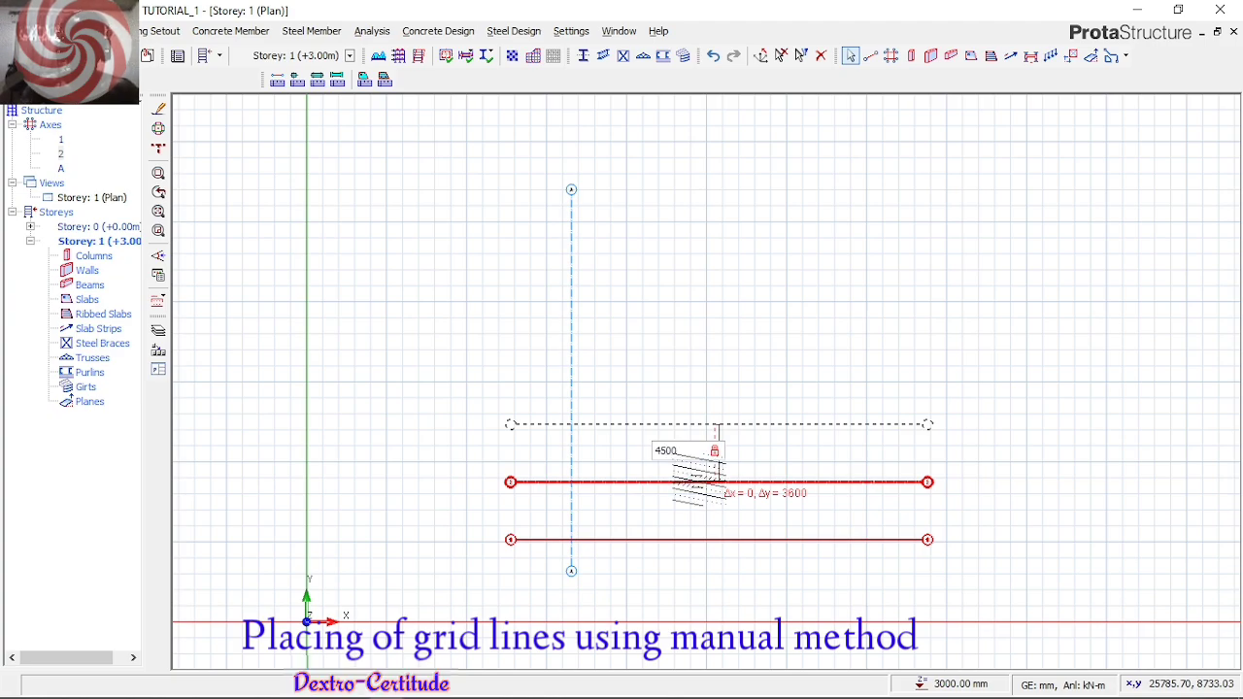
{"action": "key", "text": "Return"}
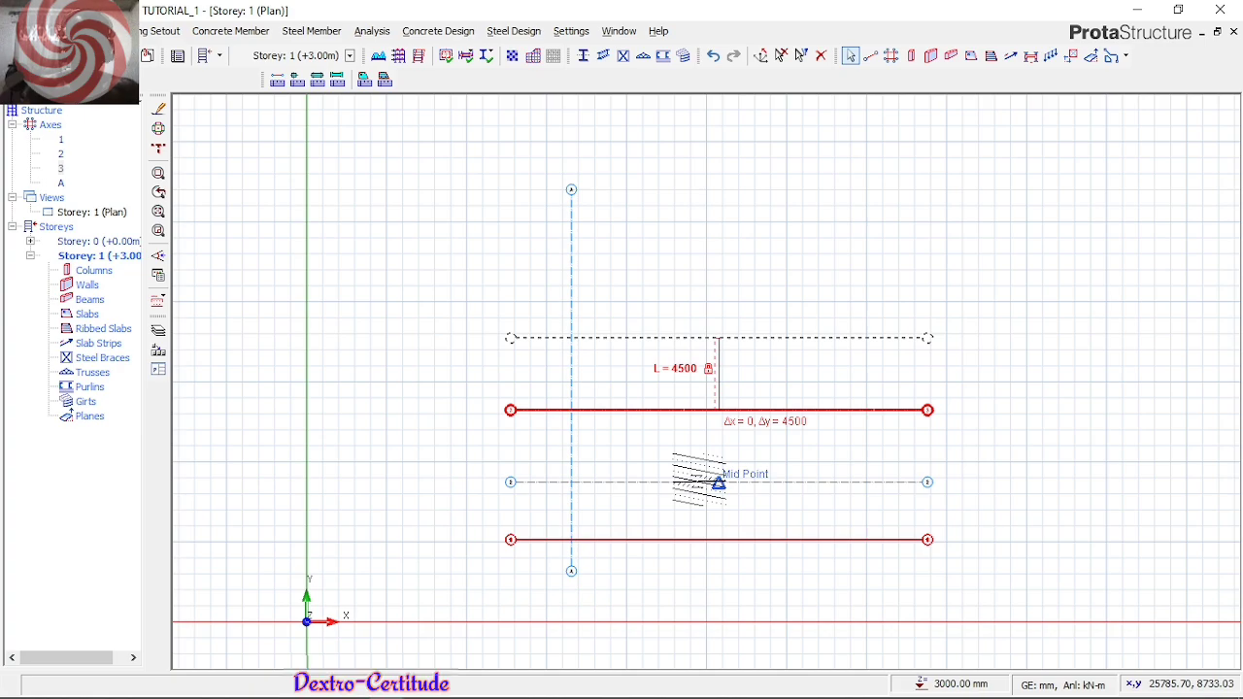
{"action": "key", "text": "Tab"}
{"action": "type", "text": "3600"}
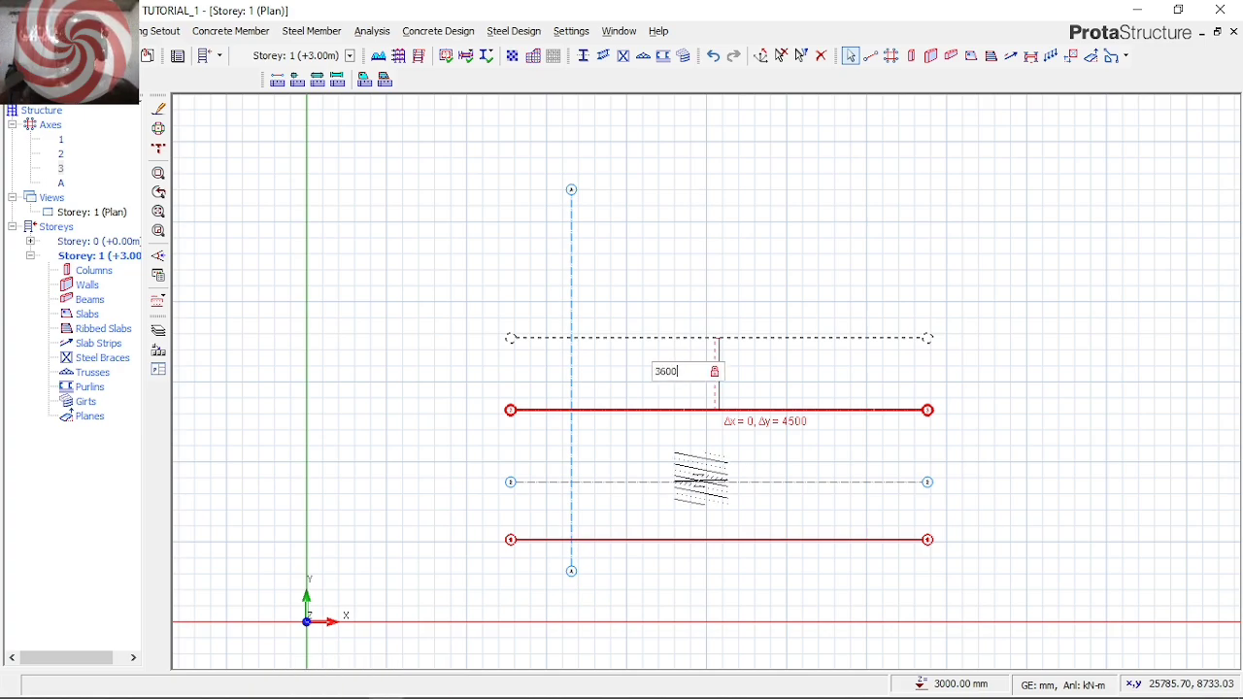
{"action": "key", "text": "Return"}
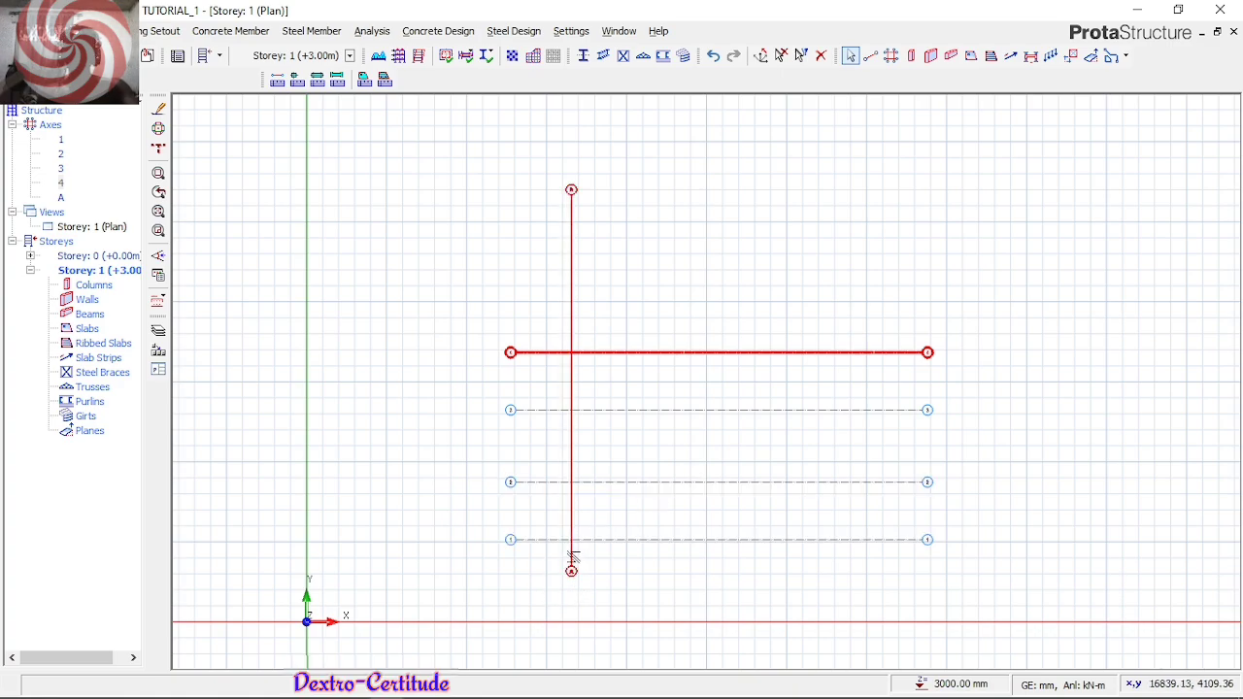
Offset the vertical axis to the right by 3850 mm, saving the project changes along the way
{"action": "right_click", "coordinate": [576, 556]}
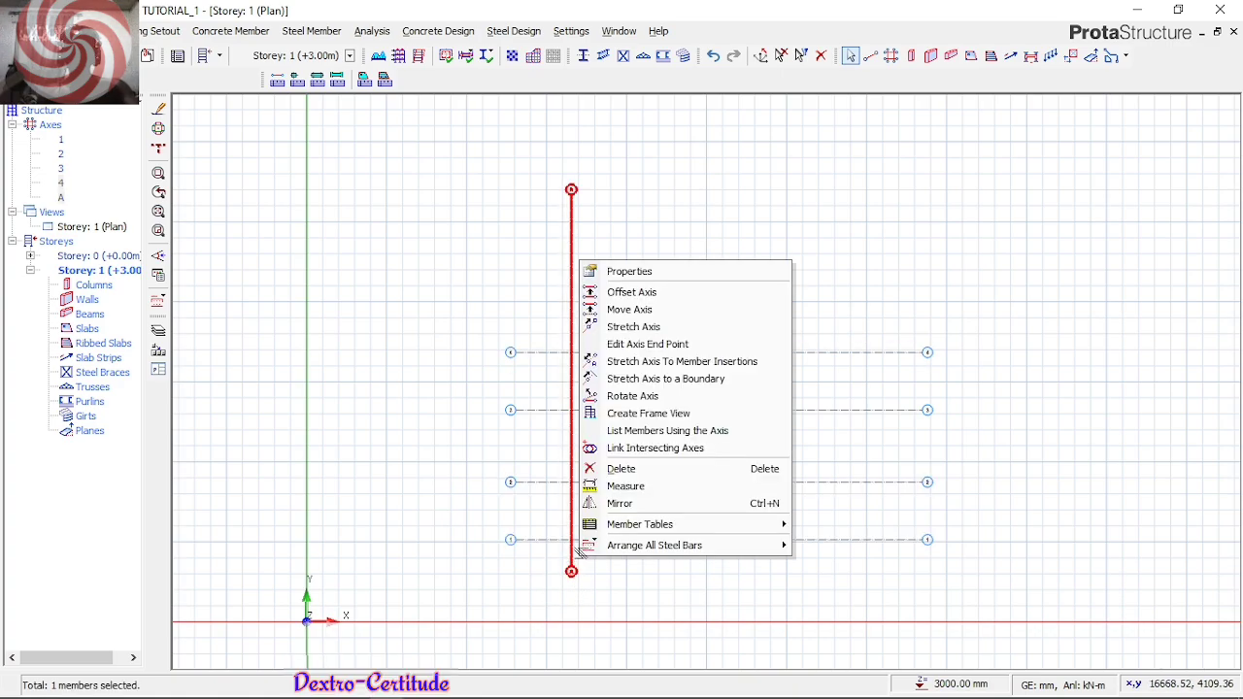
{"action": "left_click", "coordinate": [641, 293]}
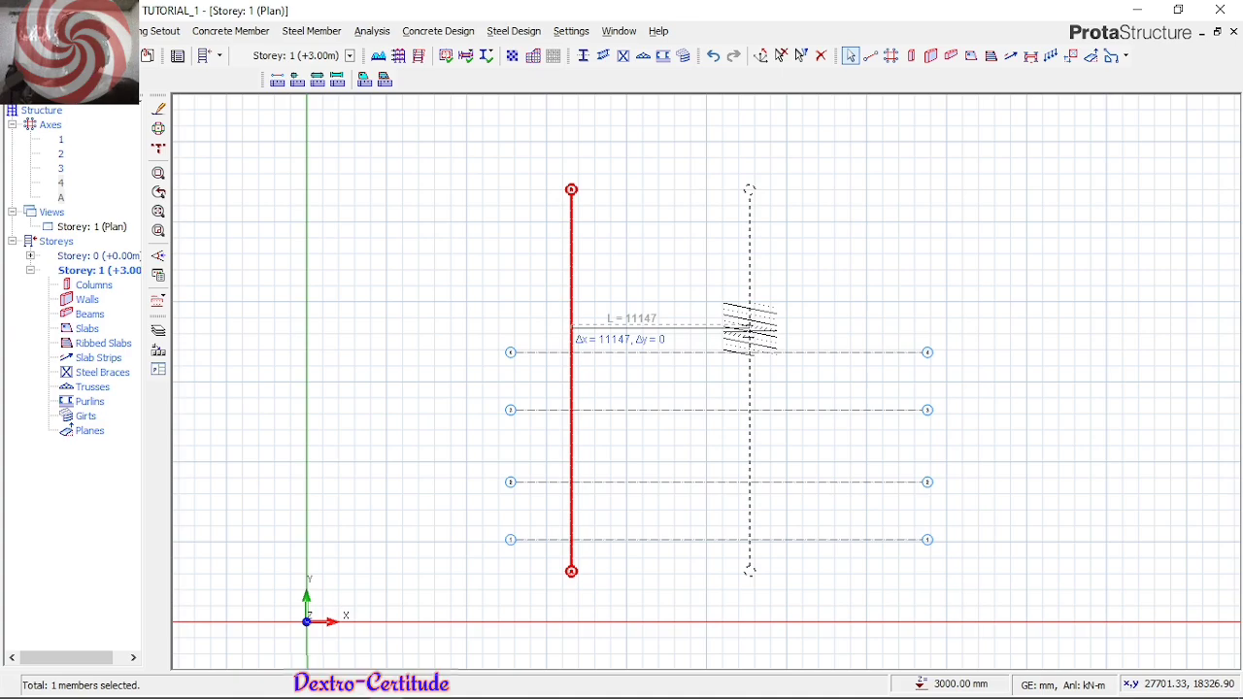
{"action": "left_click", "coordinate": [749, 331]}
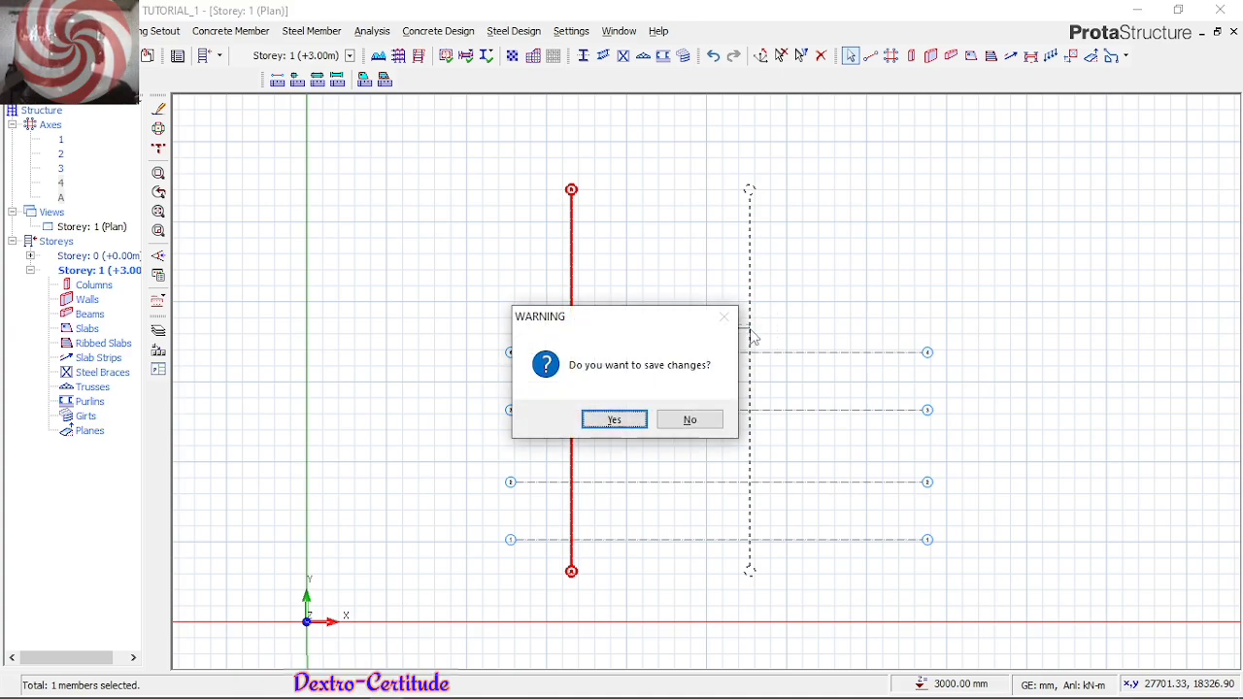
{"action": "left_click", "coordinate": [632, 421]}
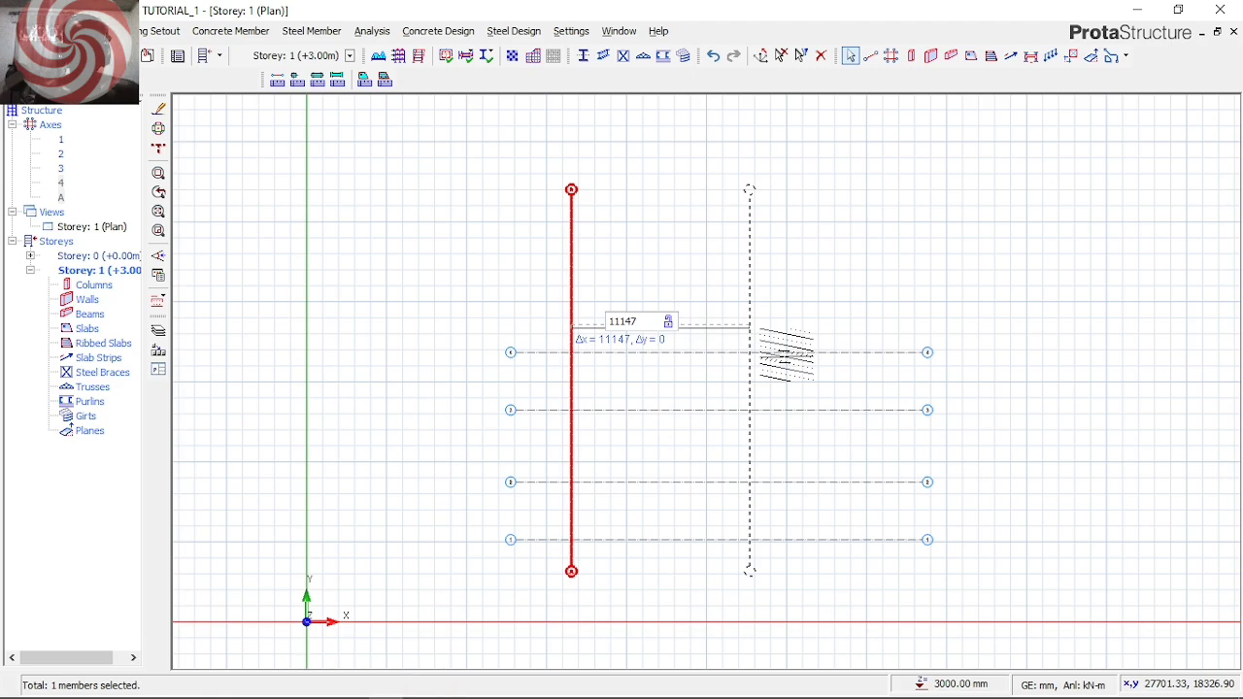
{"action": "double_click", "coordinate": [635, 322]}
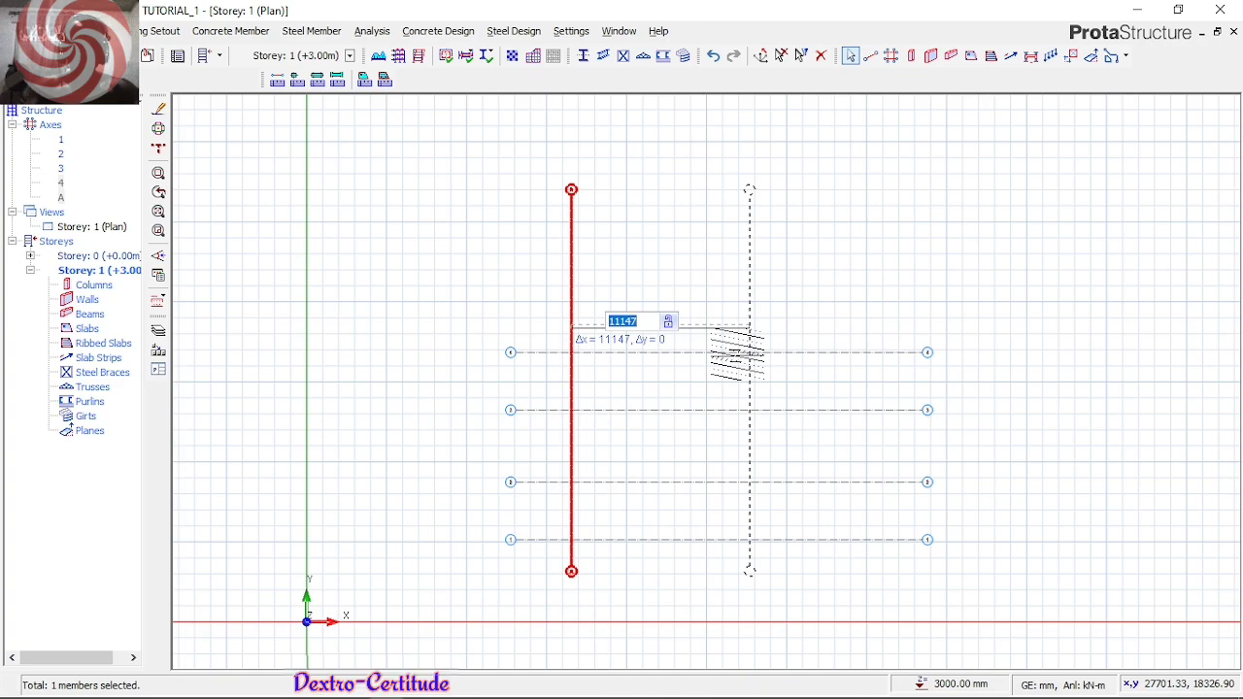
{"action": "type", "text": "3"}
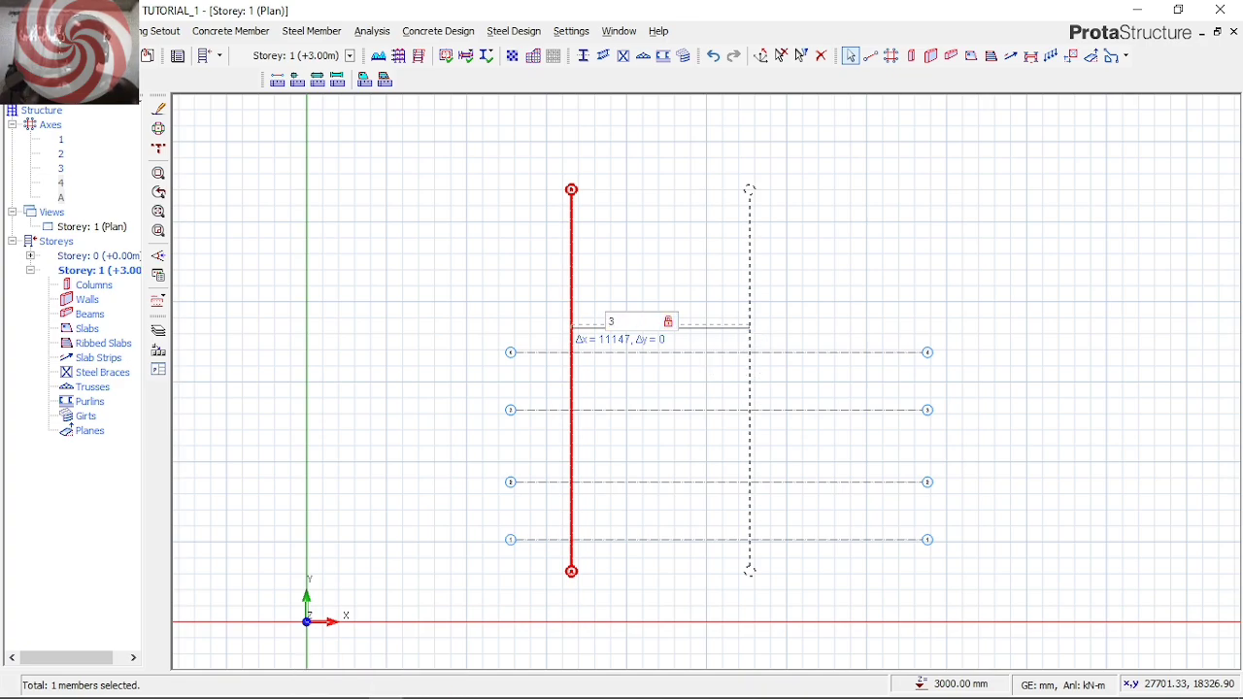
{"action": "type", "text": "850"}
{"action": "key", "text": "Return"}
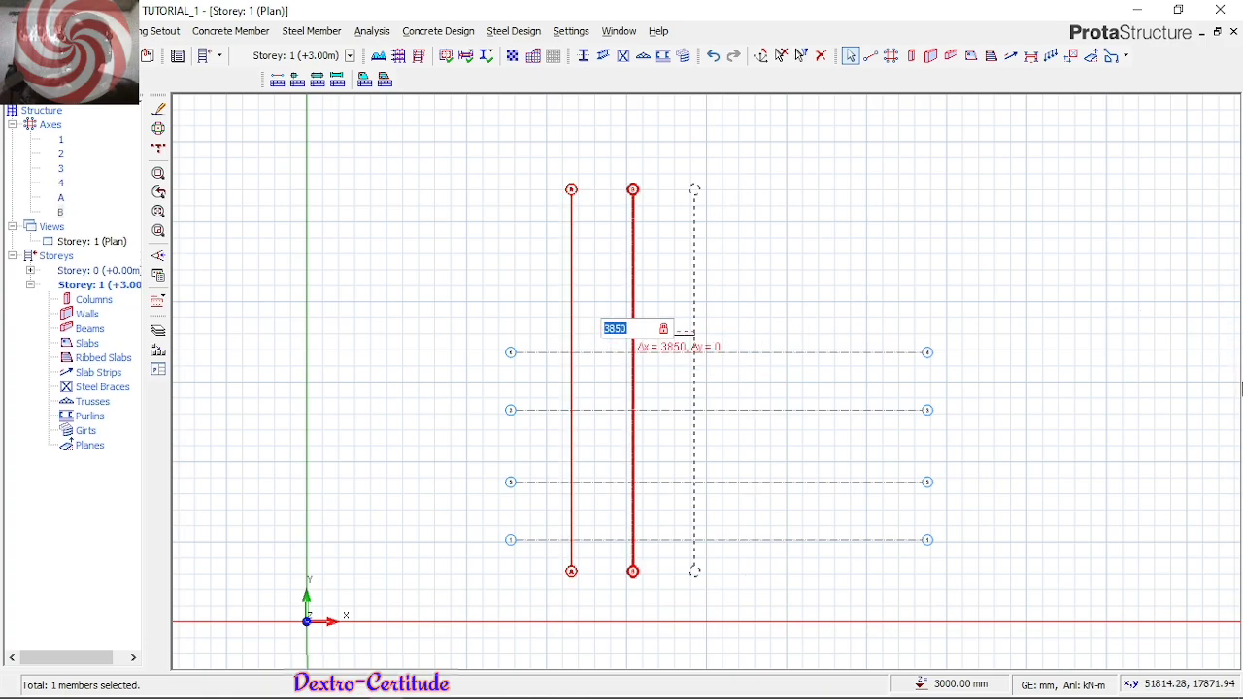
Add a third vertical axis 4200 mm to the right of the second one
{"action": "type", "text": "4200"}
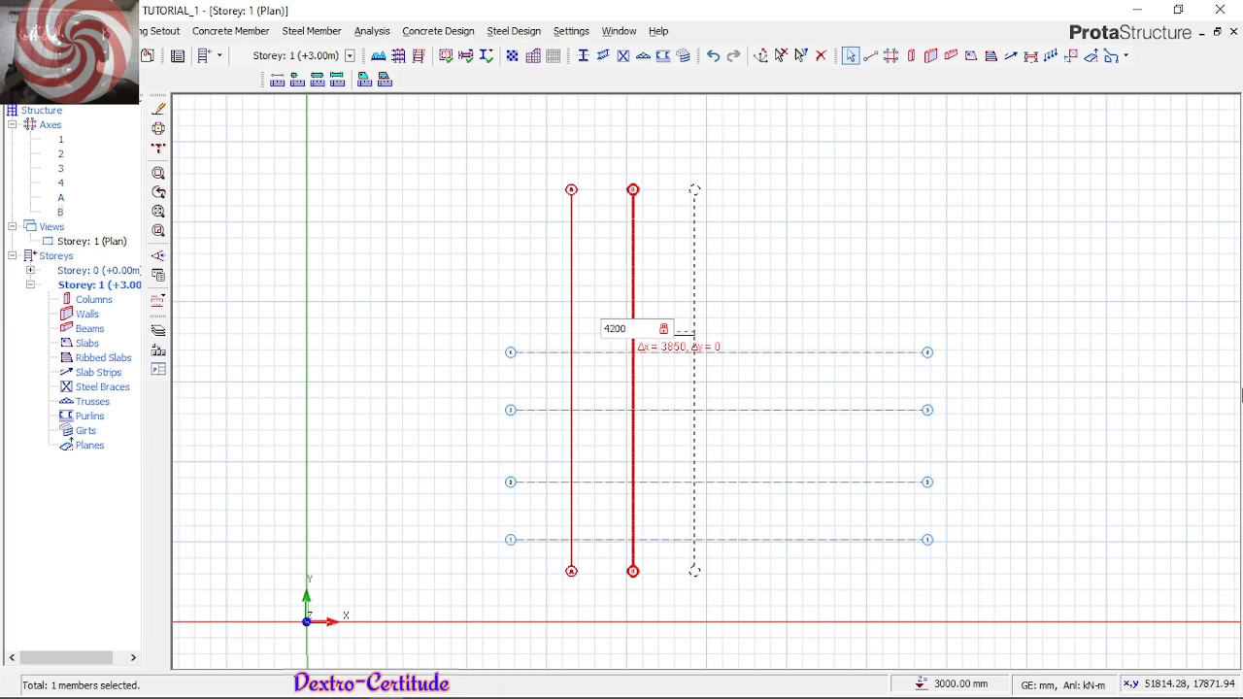
{"action": "key", "text": "Return"}
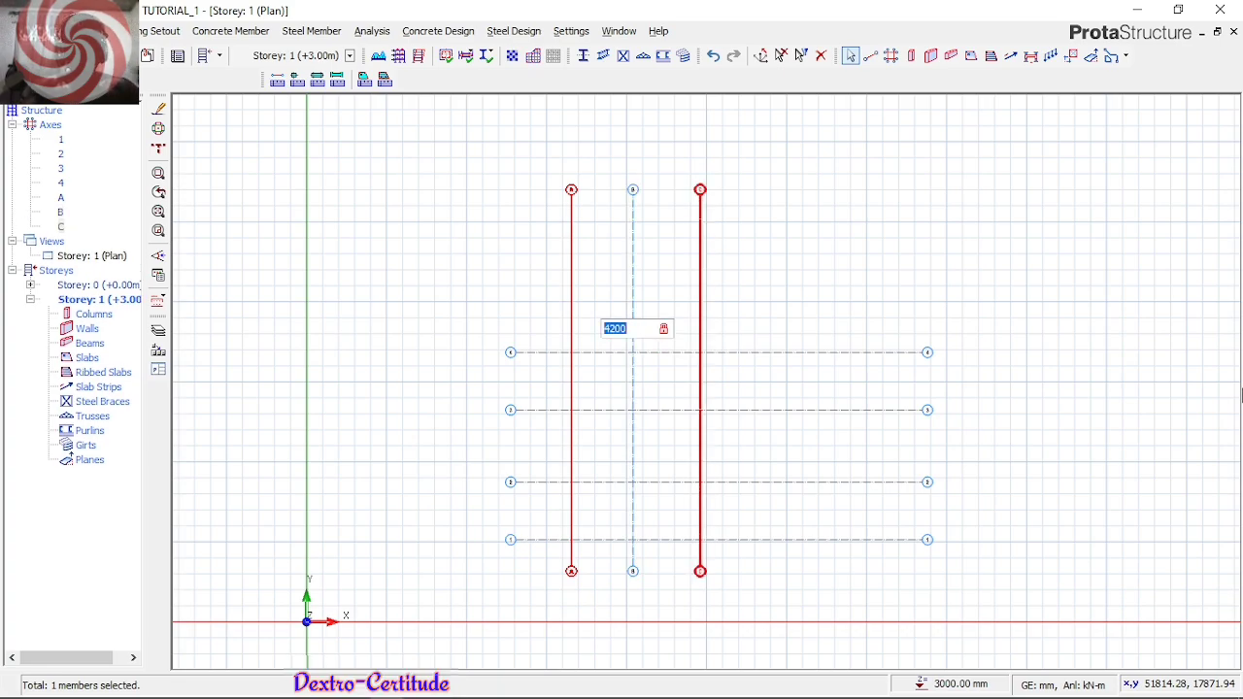
Add a fourth vertical axis offset 3600 mm to the right of the third one
{"action": "type", "text": "3600"}
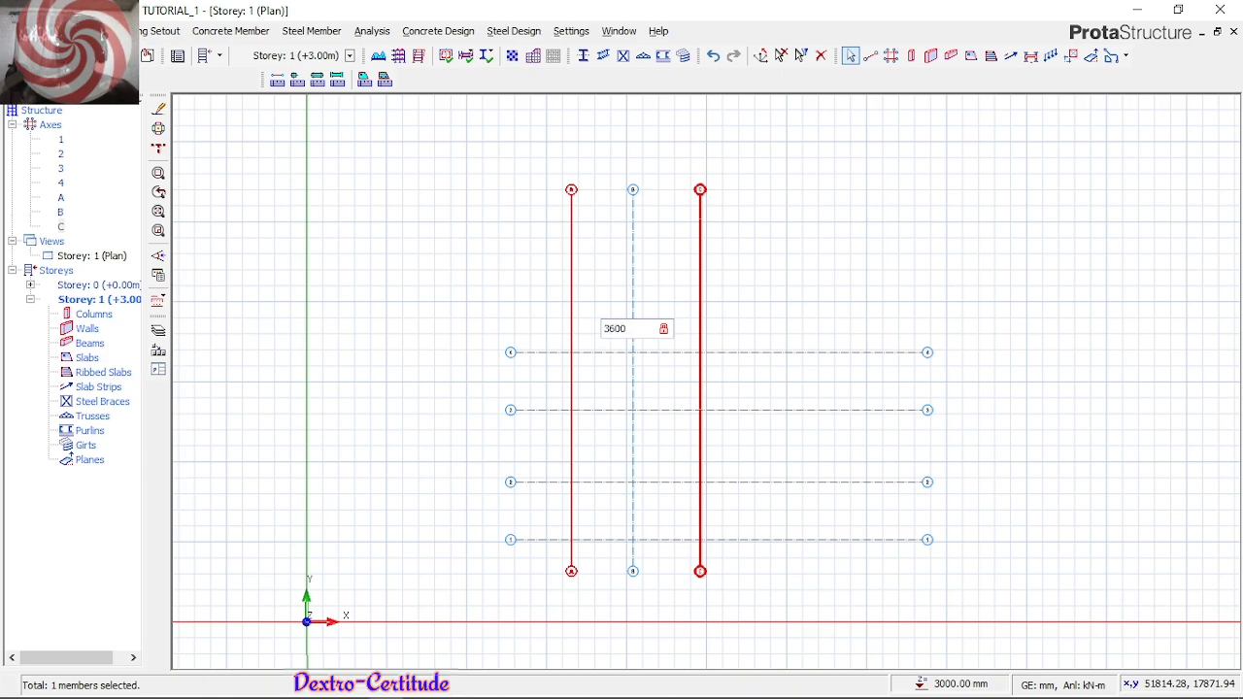
{"action": "key", "text": "Return"}
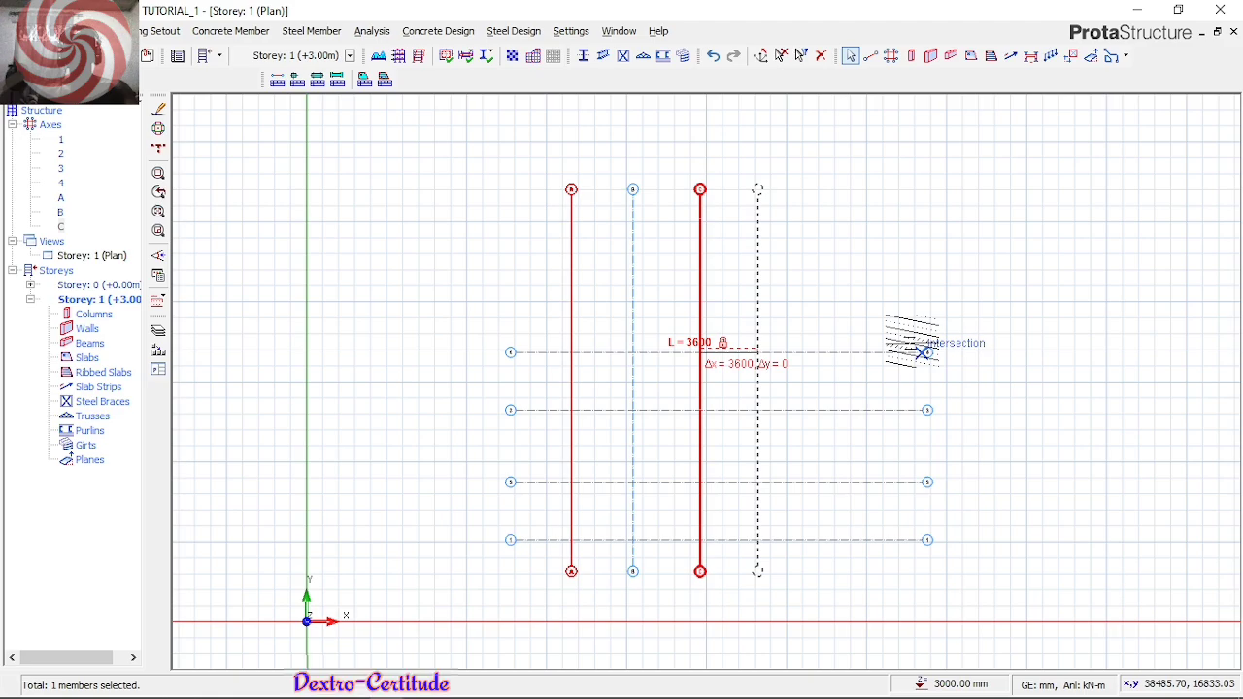
{"action": "left_click", "coordinate": [922, 353]}
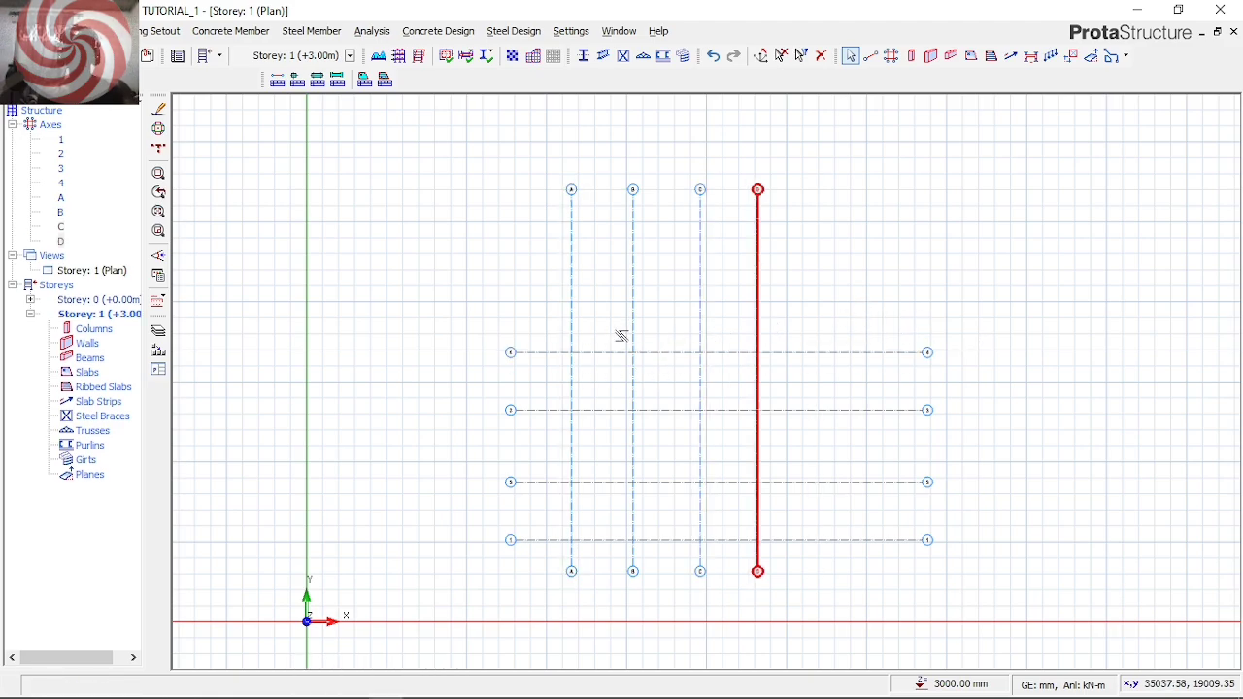
Start a concrete column and set both its section dimensions, b1 and b2, to 225 mm
{"action": "scroll", "coordinate": [685, 302], "scroll_direction": "down", "scroll_amount": 3}
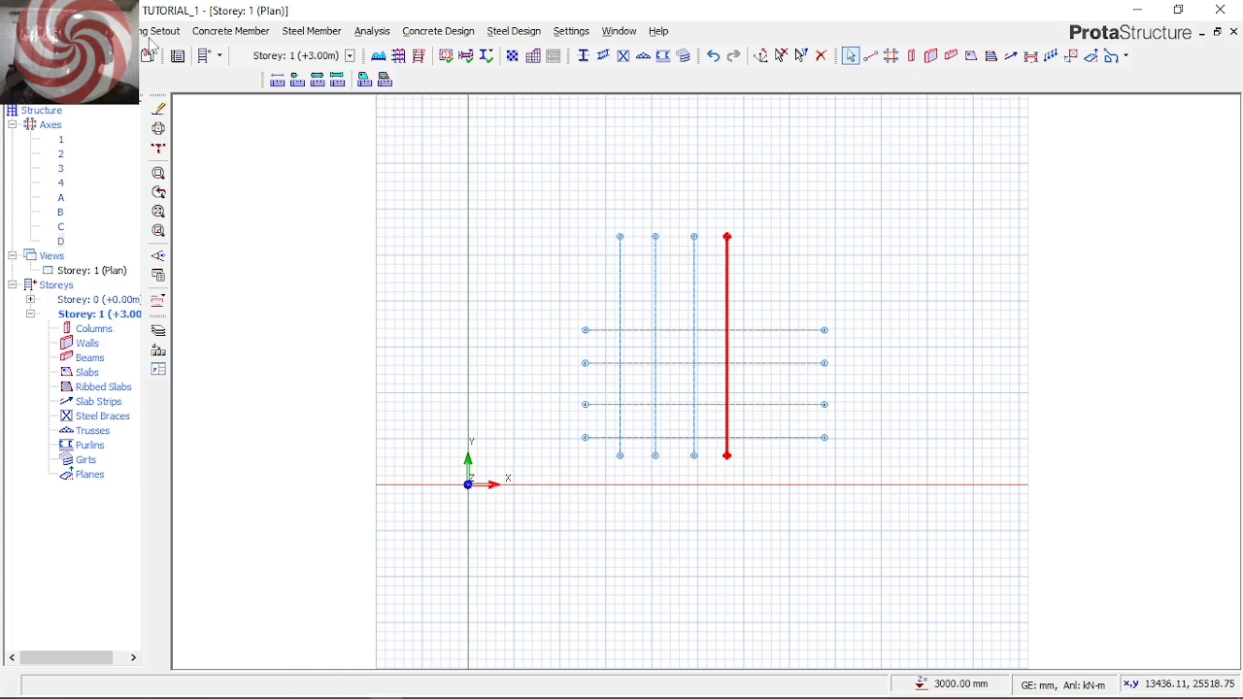
{"action": "left_click", "coordinate": [231, 32]}
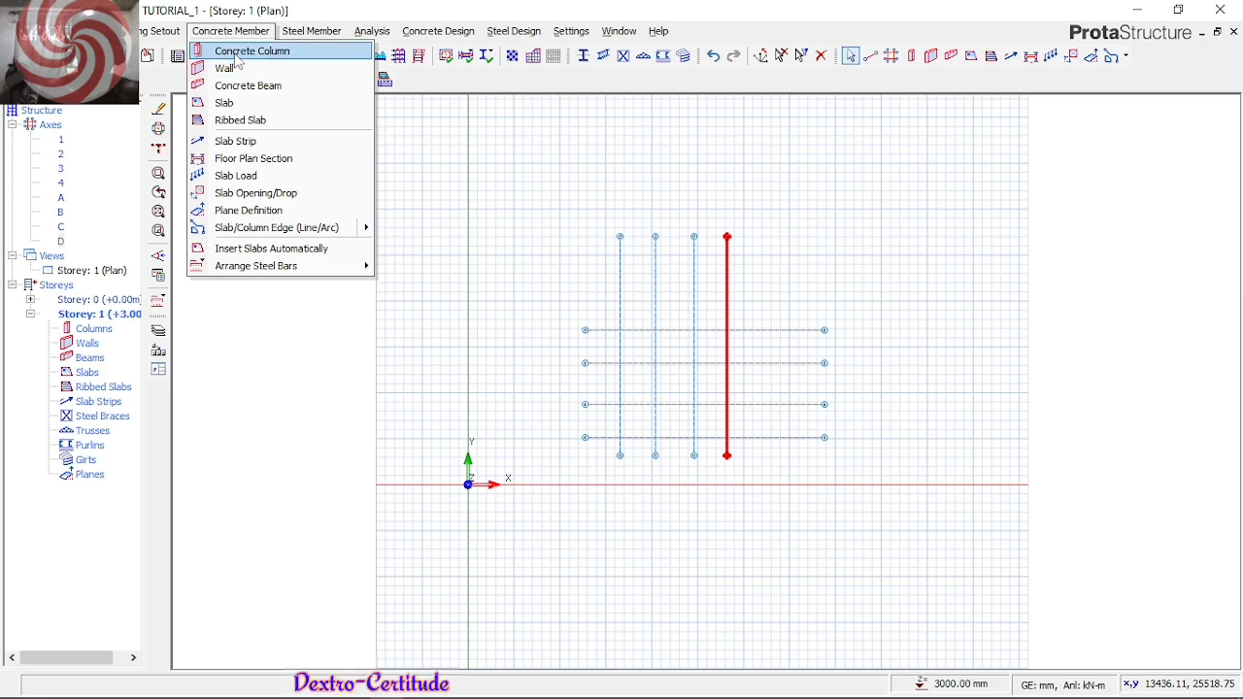
{"action": "left_click", "coordinate": [237, 51]}
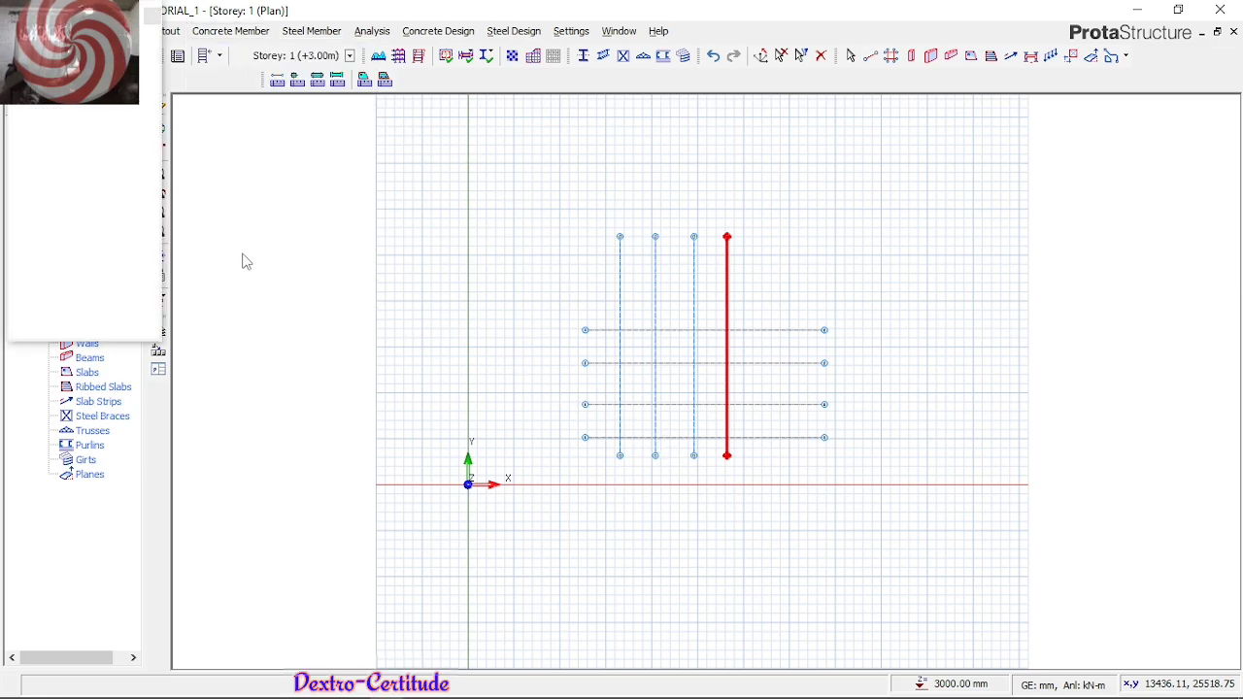
{"action": "left_click", "coordinate": [133, 129]}
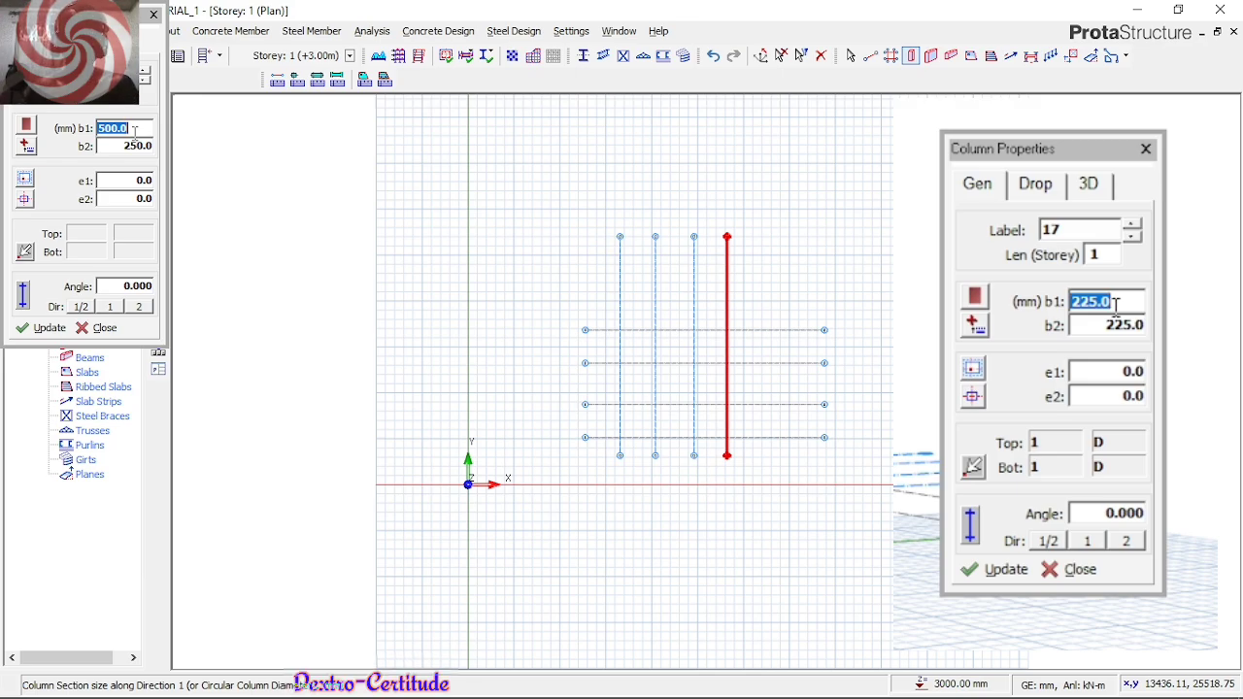
{"action": "type", "text": "230"}
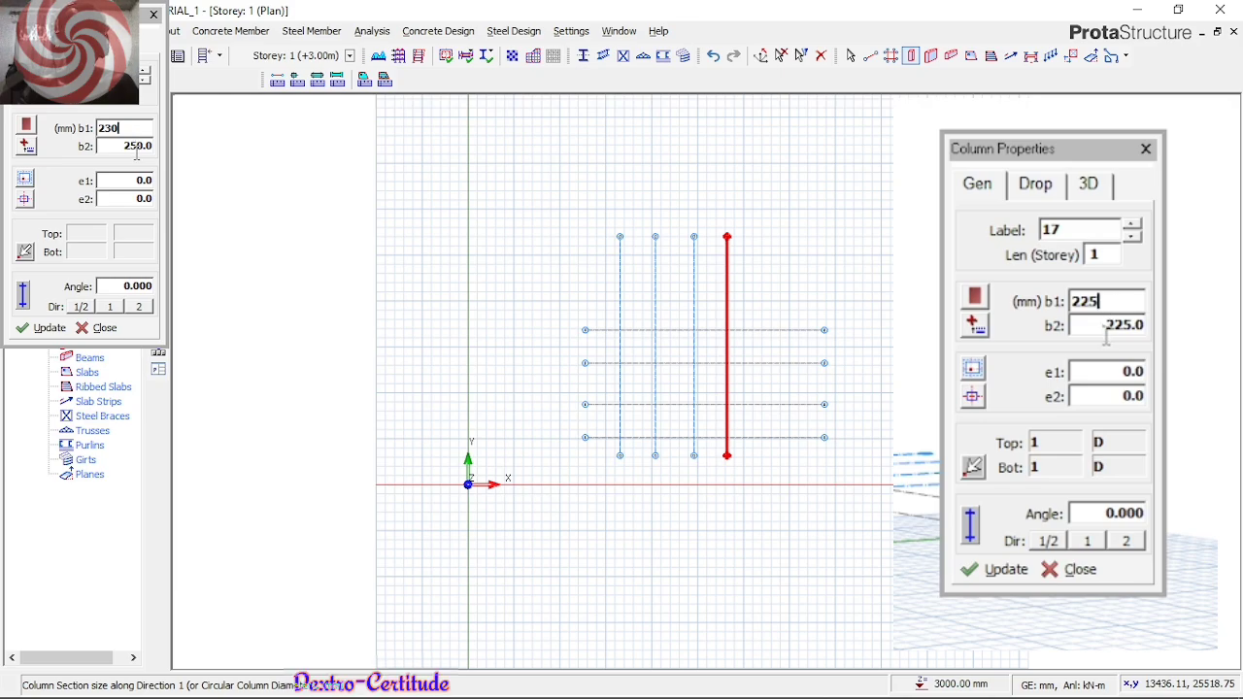
{"action": "key", "text": "Tab"}
{"action": "type", "text": "22"}
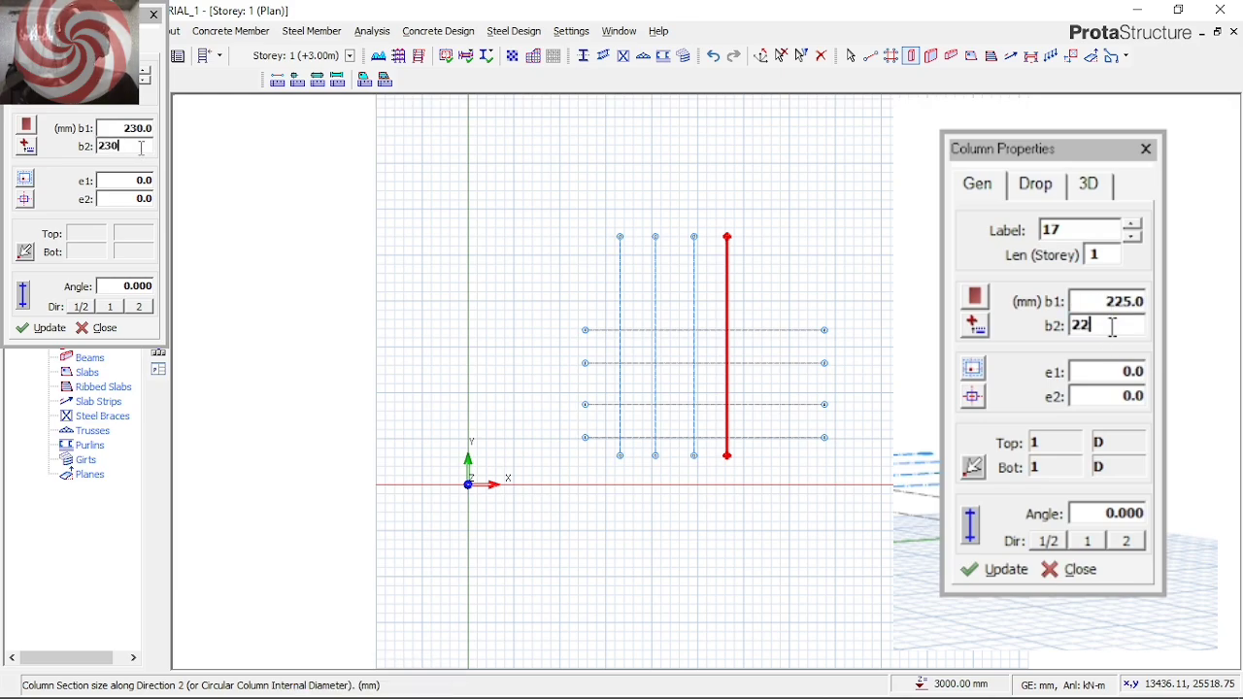
{"action": "type", "text": "5"}
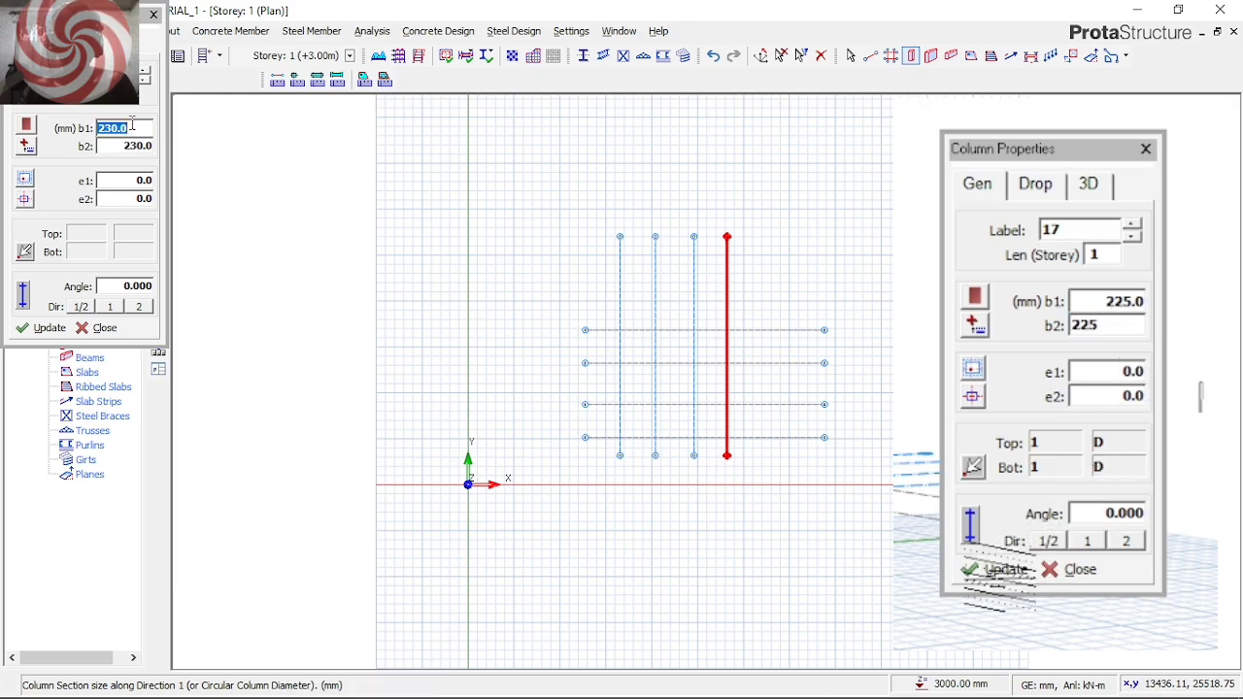
{"action": "left_click", "coordinate": [1001, 571]}
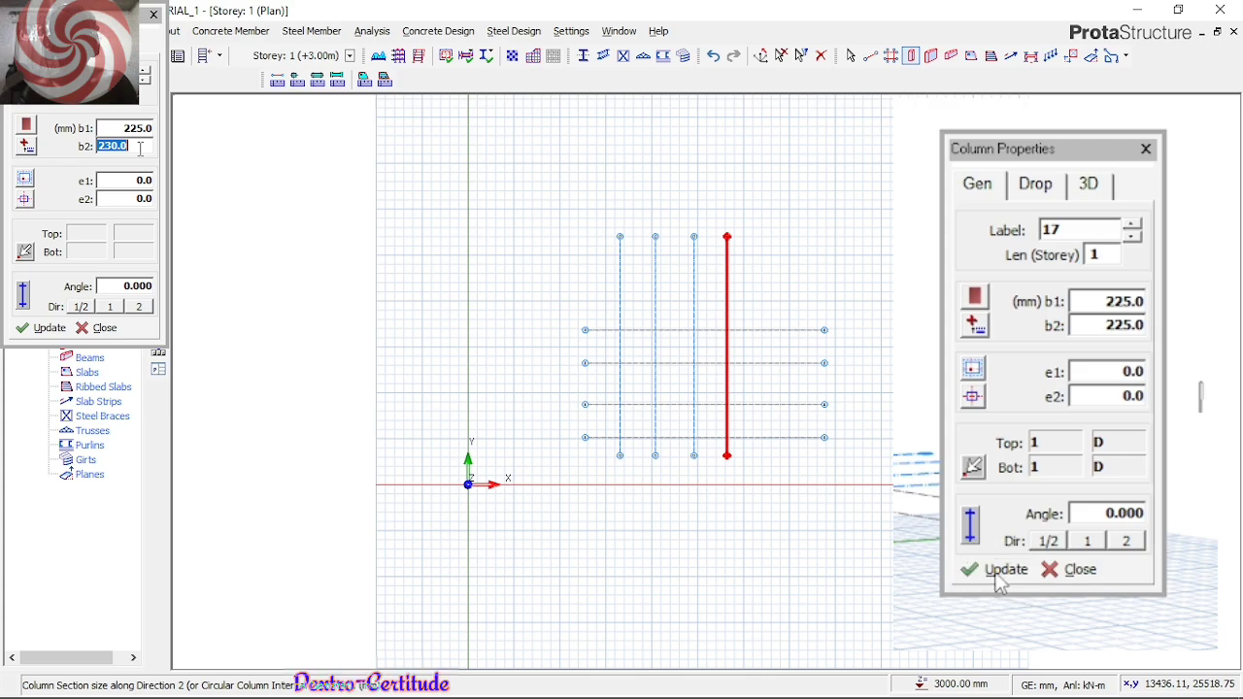
{"action": "type", "text": "225"}
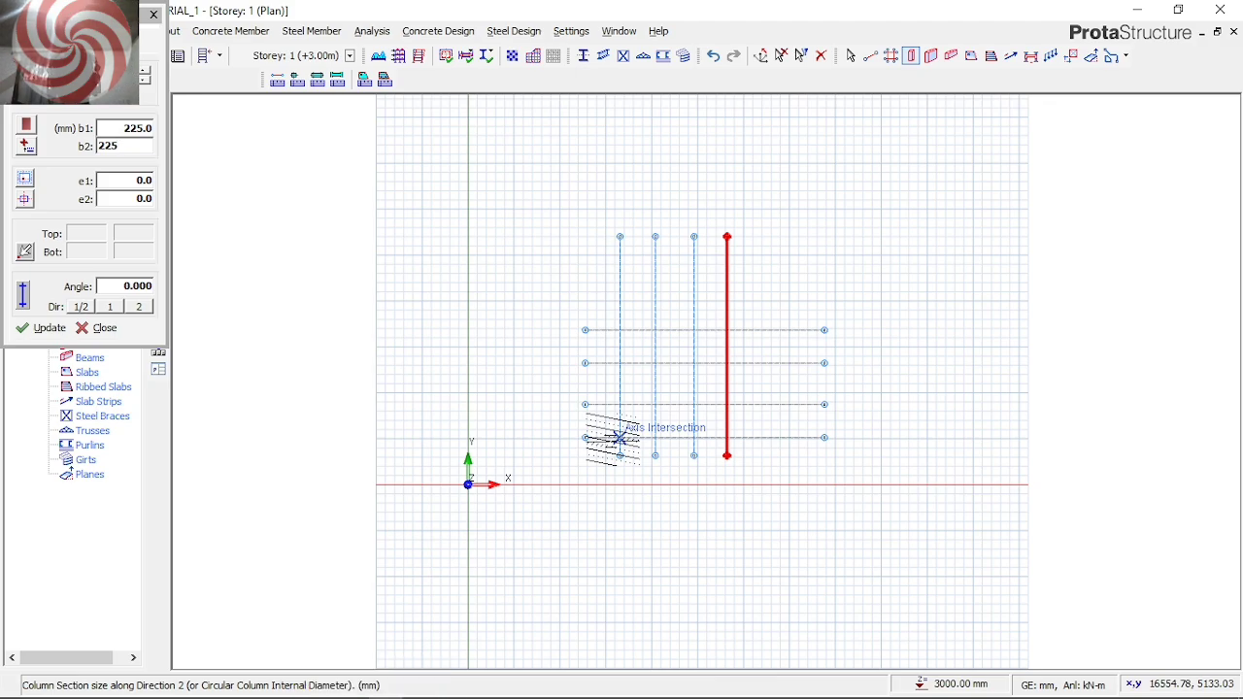
Place columns at every intersection of axes A to D with axes 1 to 4, then finish column insertion
{"action": "left_click_drag", "start_coordinate": [613, 440], "coordinate": [627, 319]}
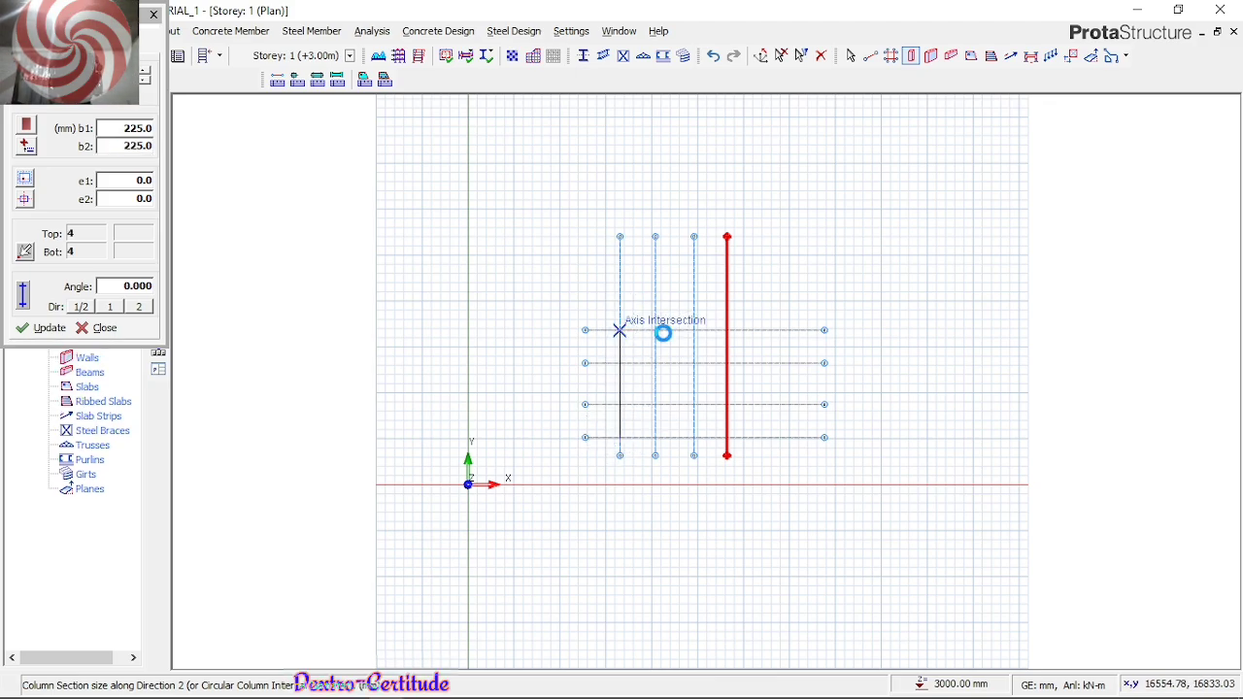
{"action": "left_click", "coordinate": [623, 331]}
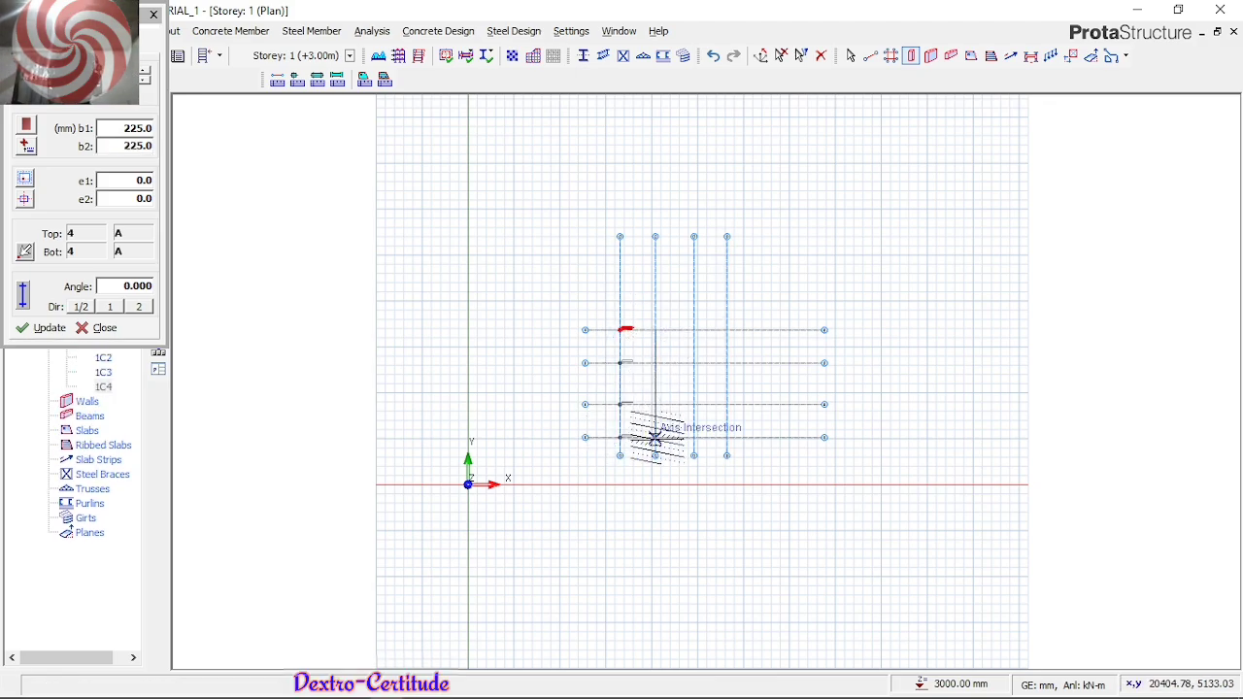
{"action": "left_click", "coordinate": [656, 437]}
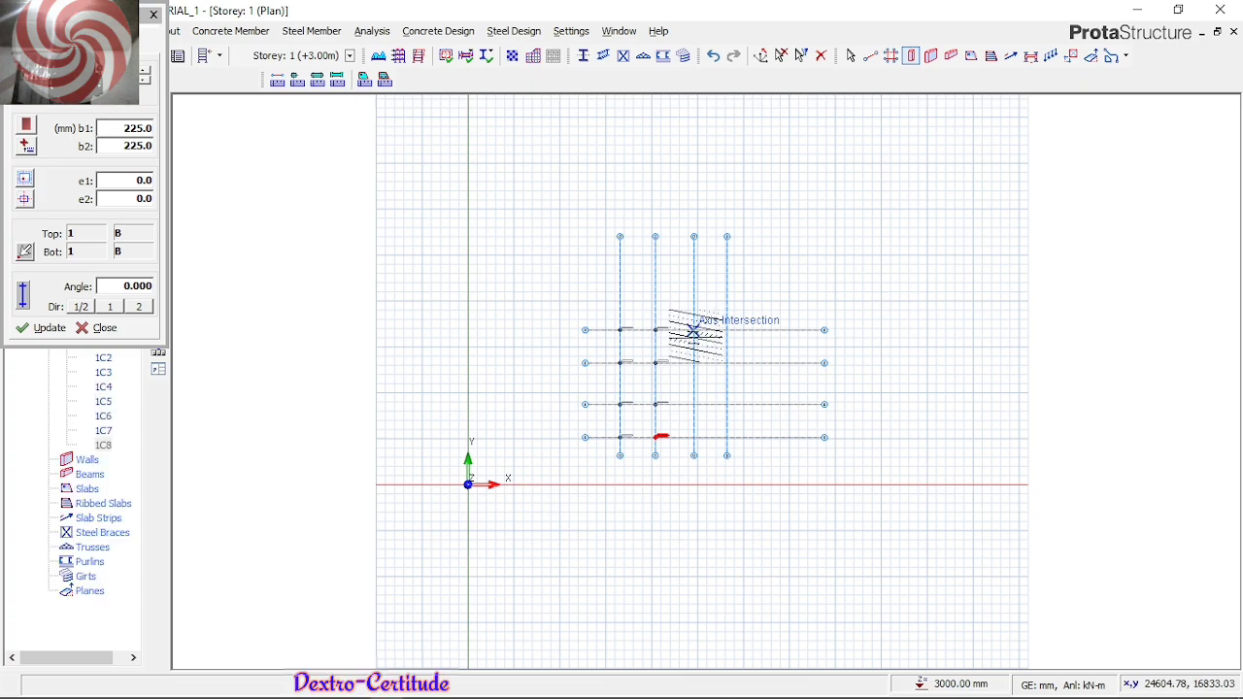
{"action": "left_click", "coordinate": [692, 437]}
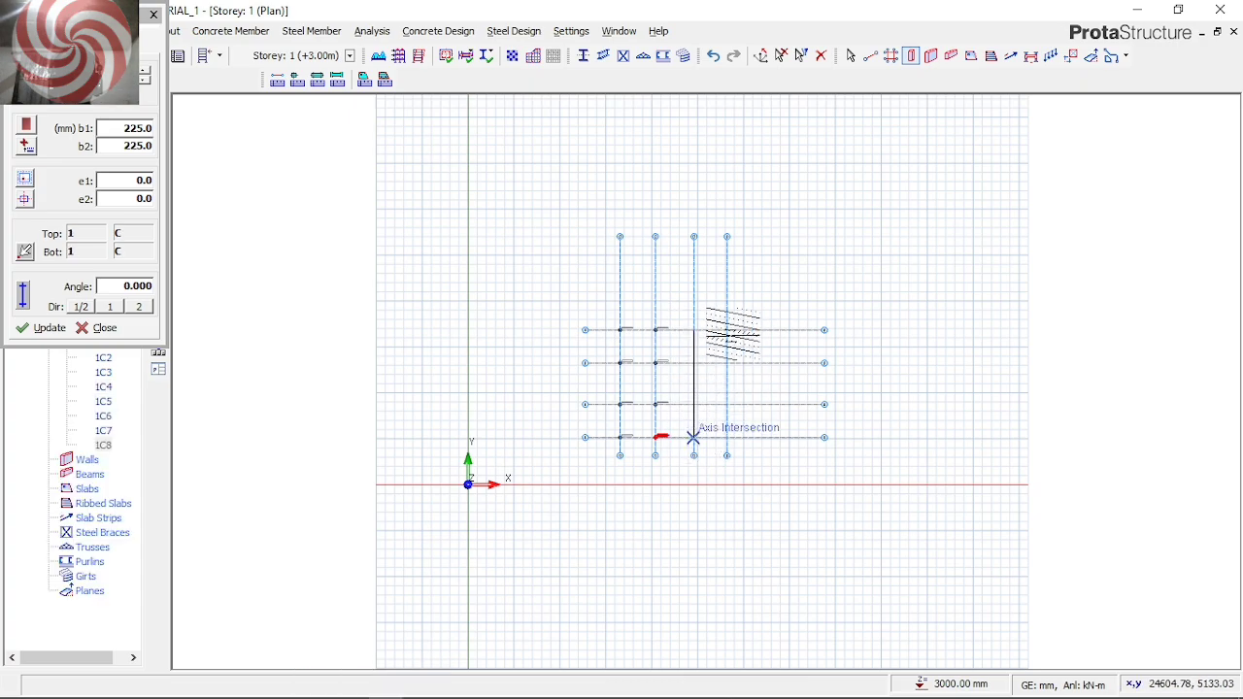
{"action": "left_click", "coordinate": [727, 330]}
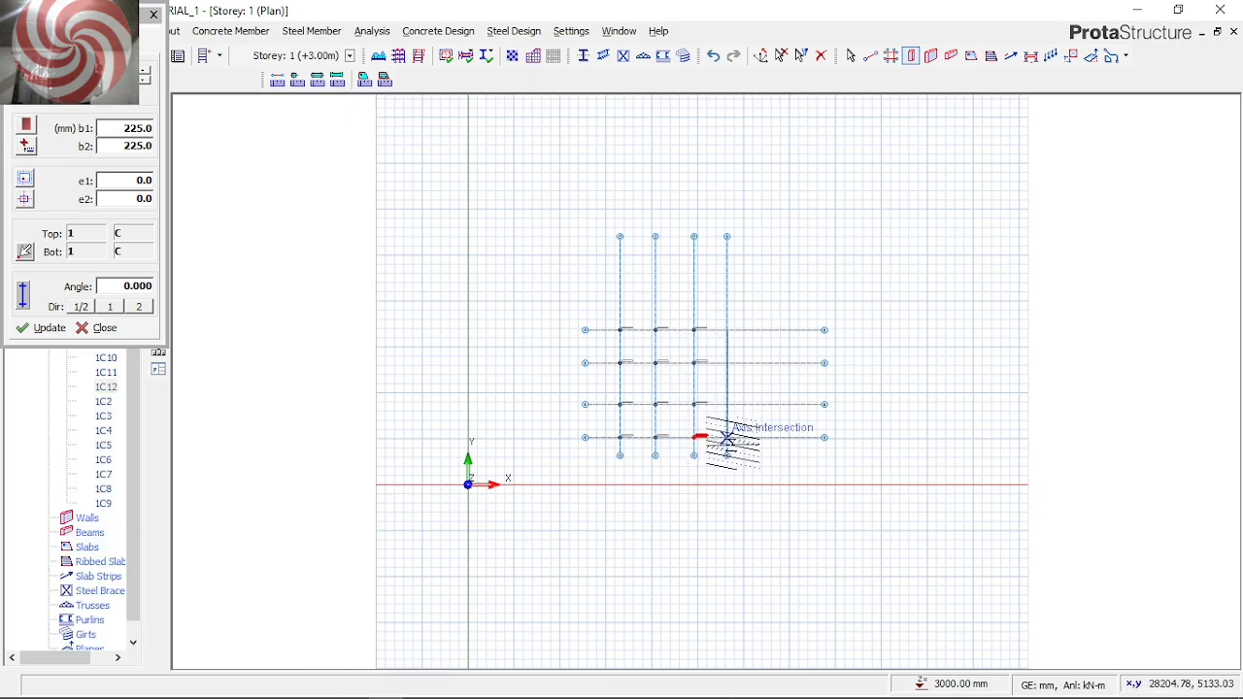
{"action": "left_click", "coordinate": [728, 437]}
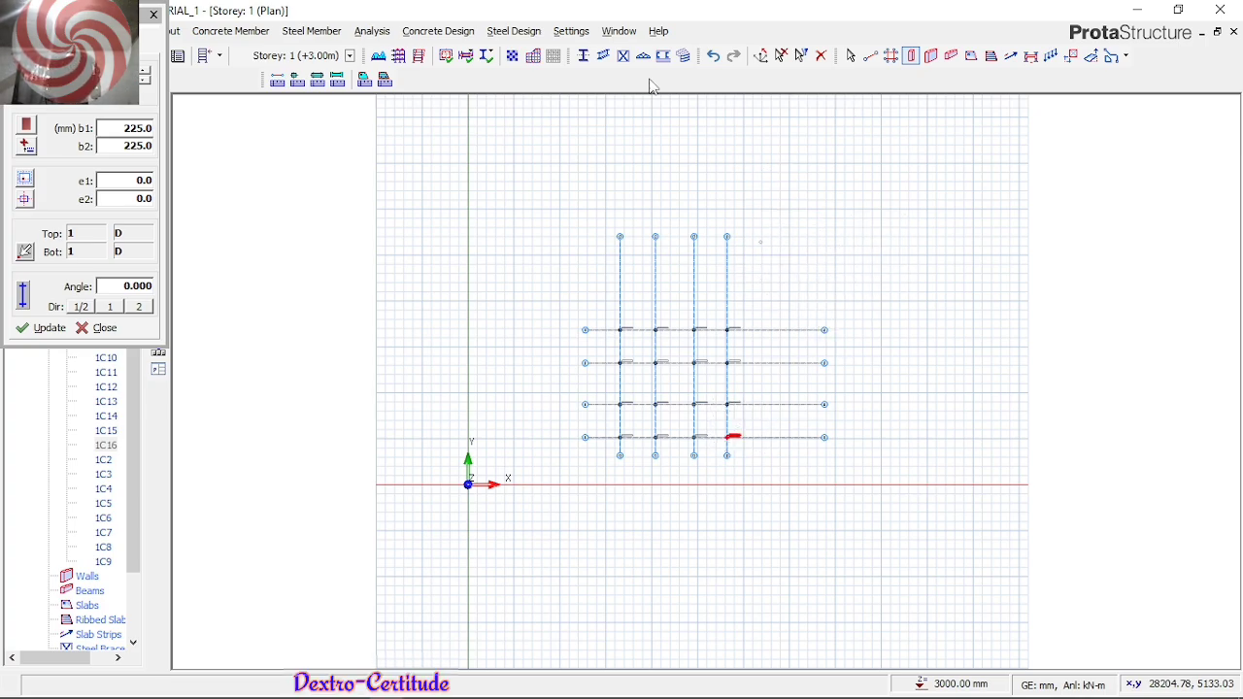
{"action": "left_click", "coordinate": [152, 14]}
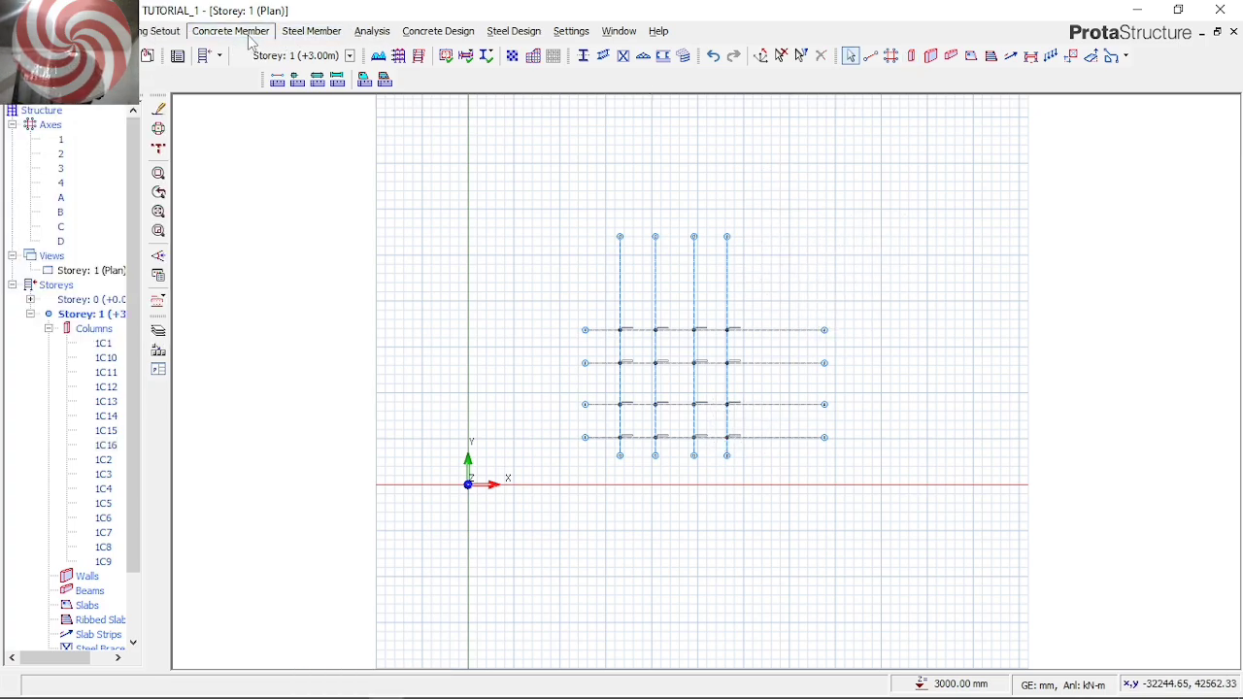
Insert concrete beams along horizontal axes 4 and 3, each running from axis A to axis D
{"action": "left_click", "coordinate": [251, 32]}
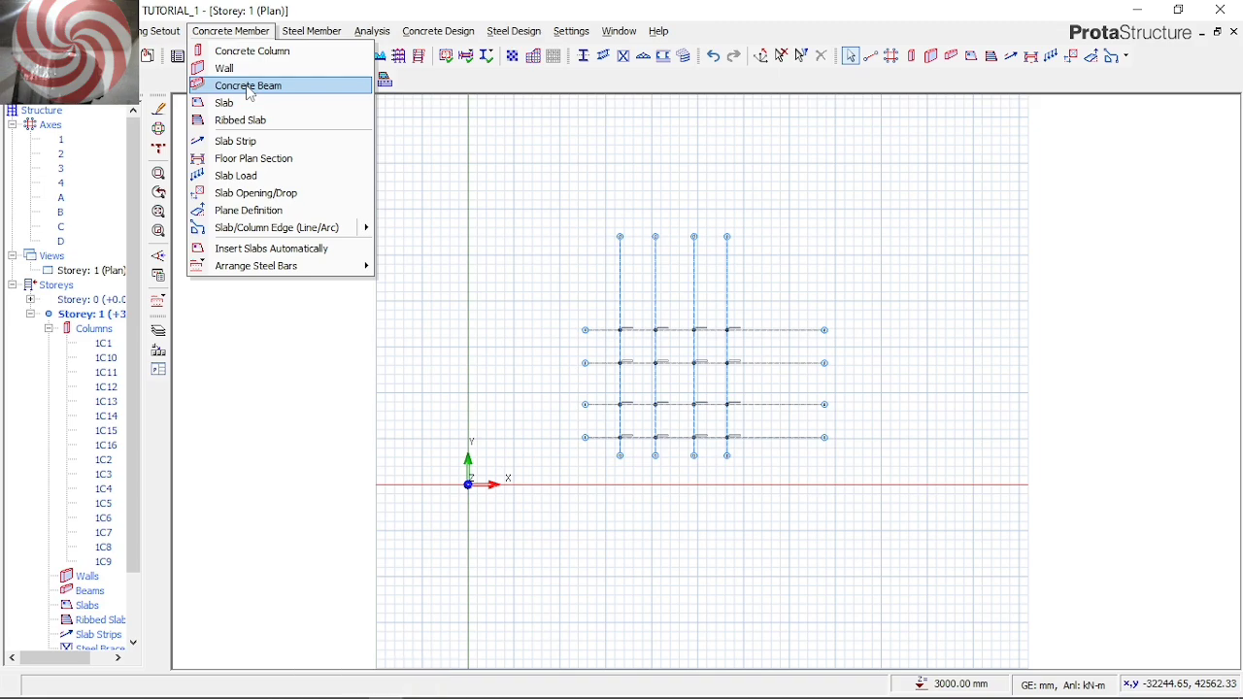
{"action": "left_click", "coordinate": [249, 87]}
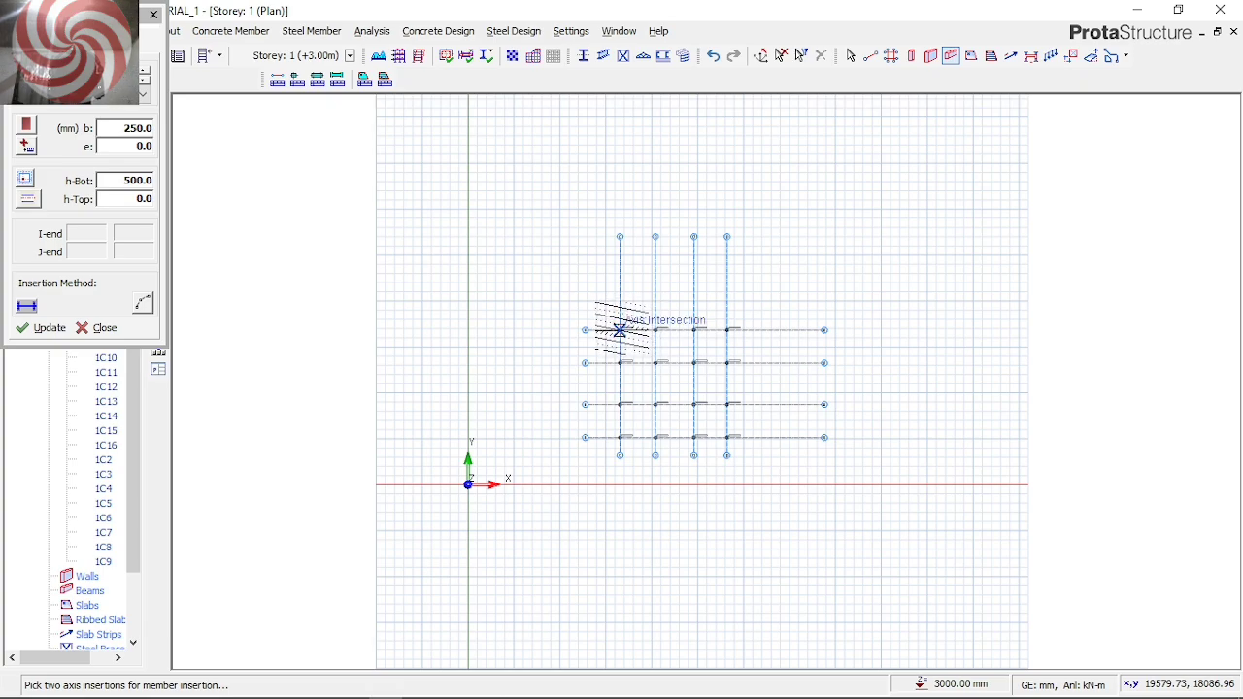
{"action": "left_click", "coordinate": [619, 331]}
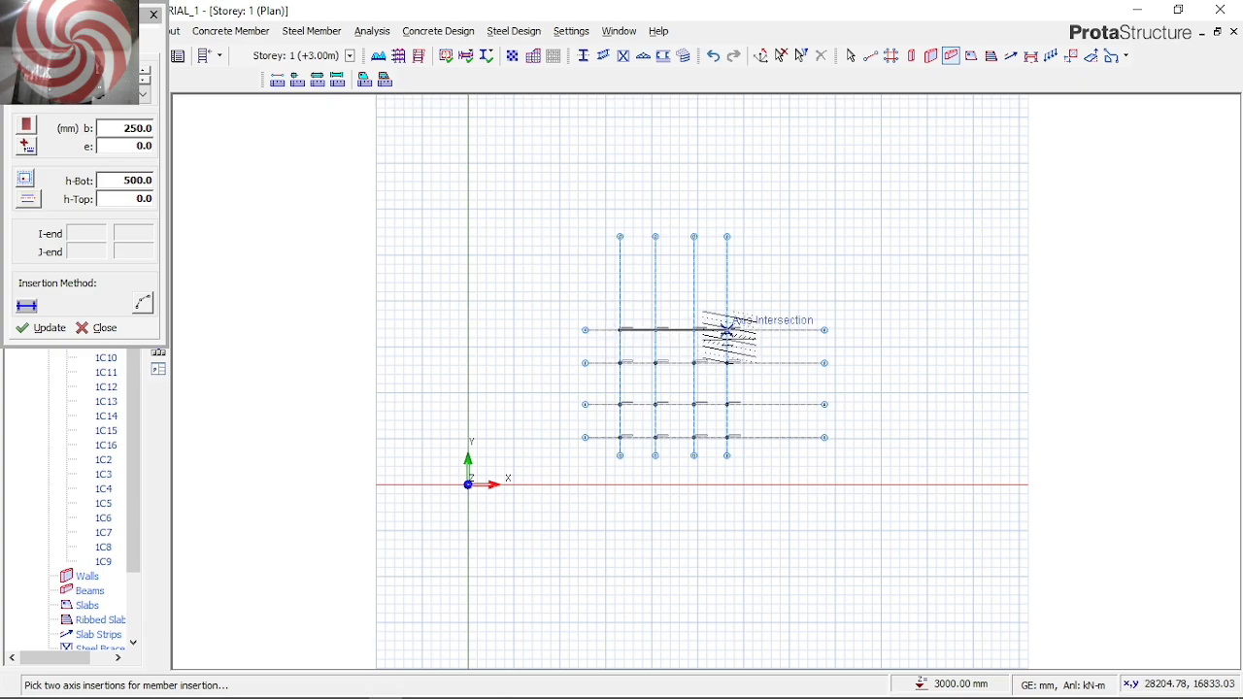
{"action": "left_click", "coordinate": [727, 331]}
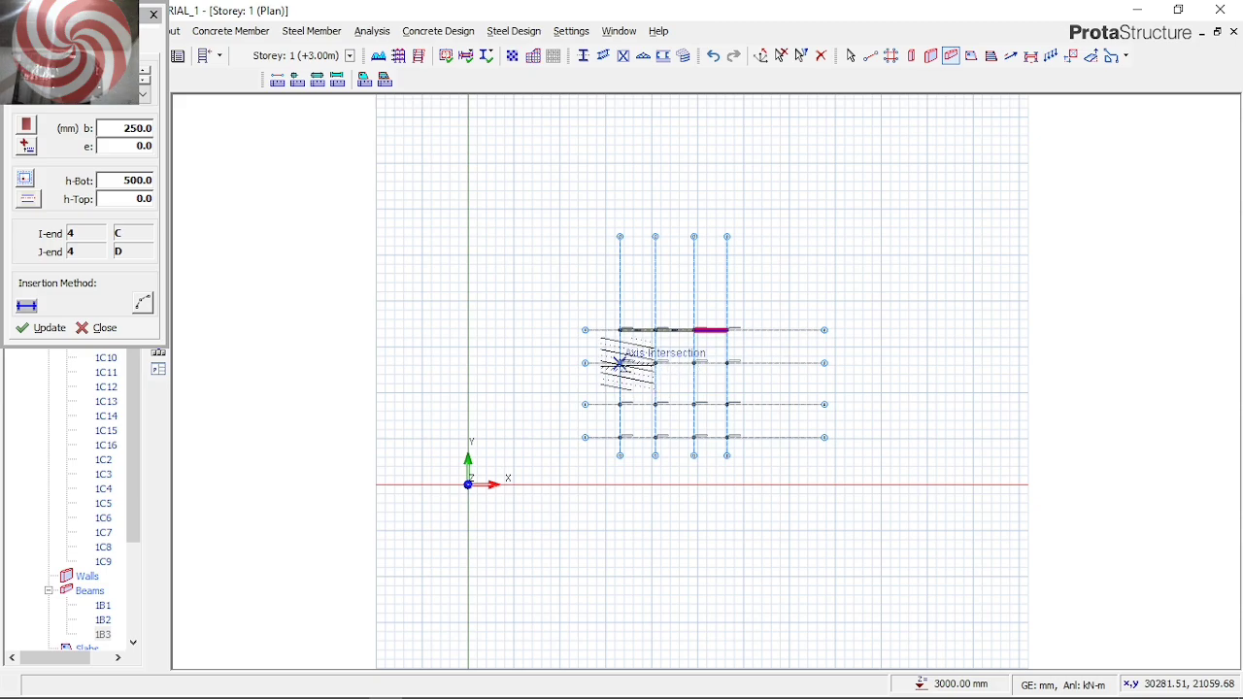
{"action": "left_click", "coordinate": [619, 363]}
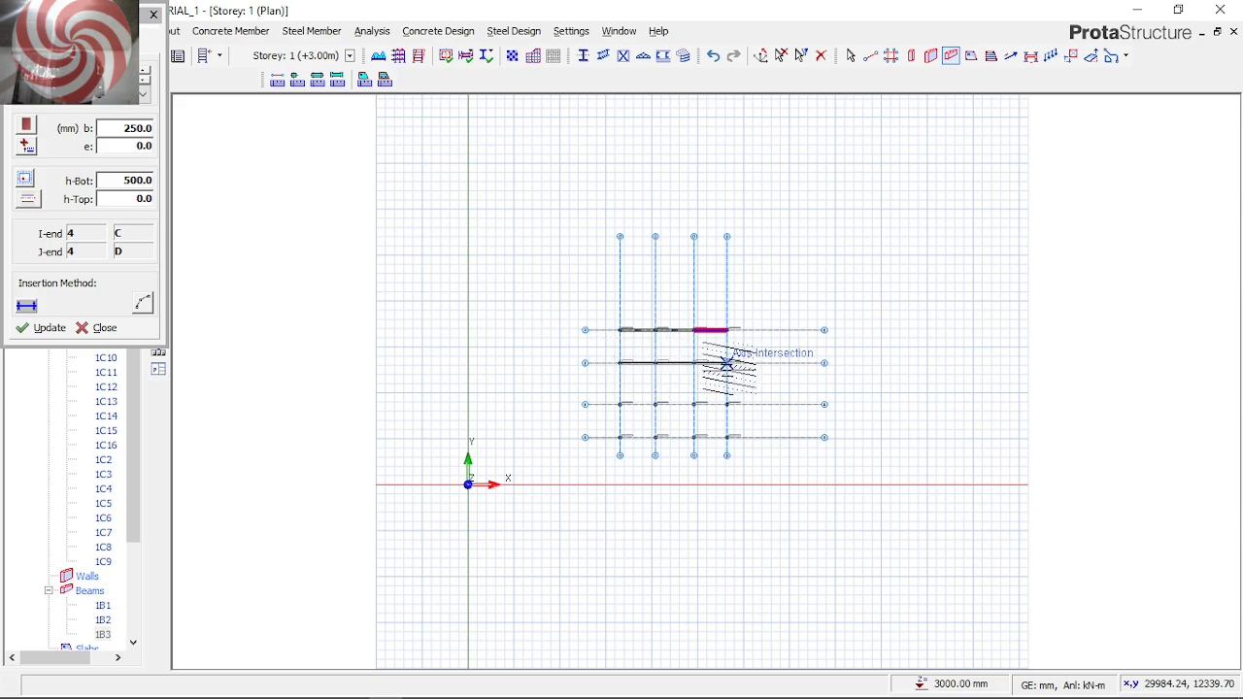
{"action": "left_click", "coordinate": [726, 363]}
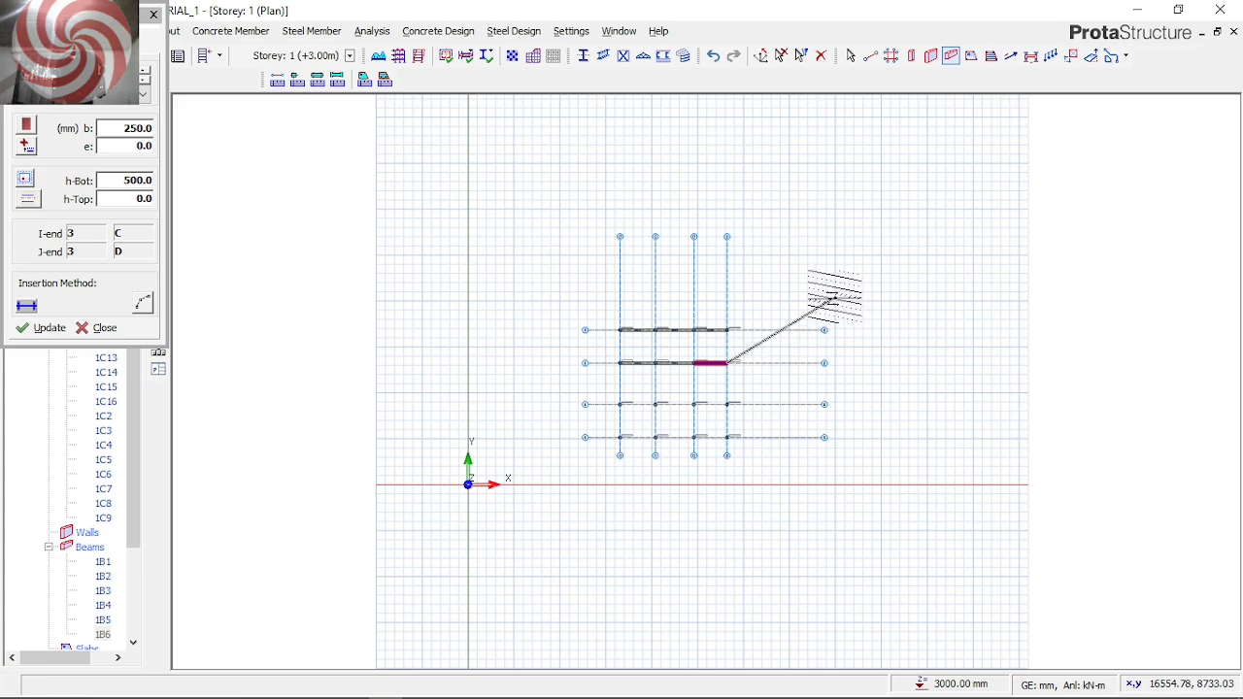
{"action": "right_click", "coordinate": [835, 296]}
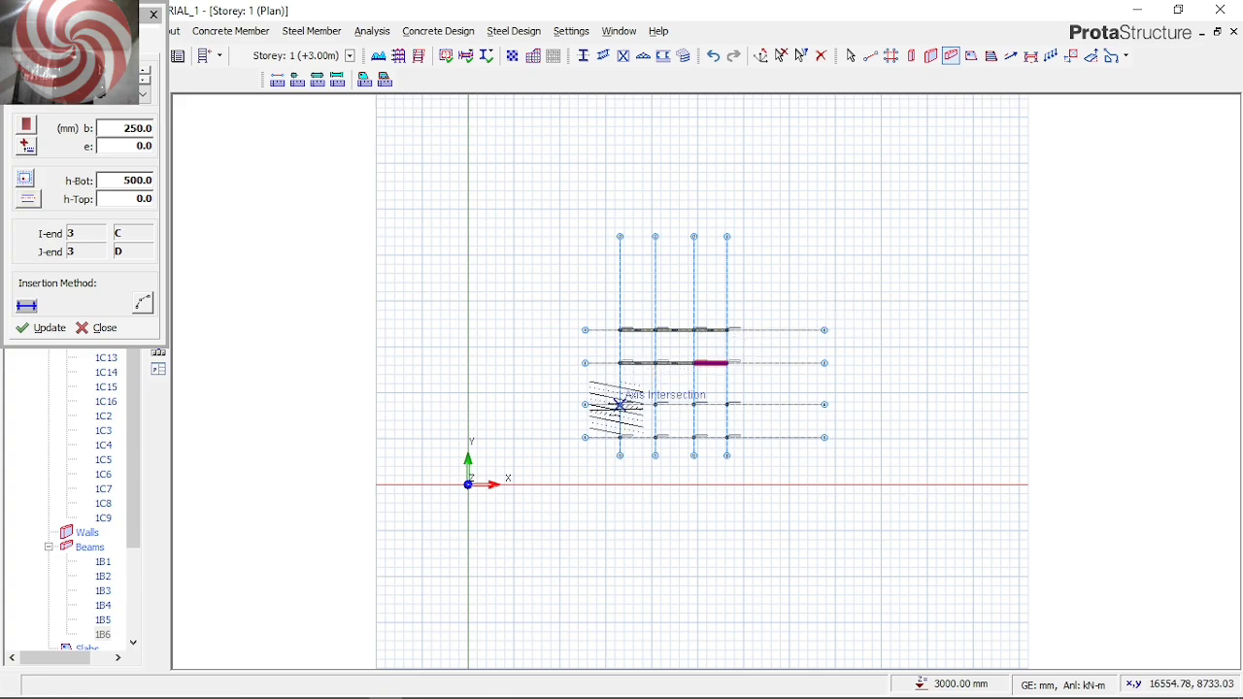
Insert concrete beams along horizontal axes 2 and 1, each running from axis A to axis D
{"action": "left_click", "coordinate": [619, 404]}
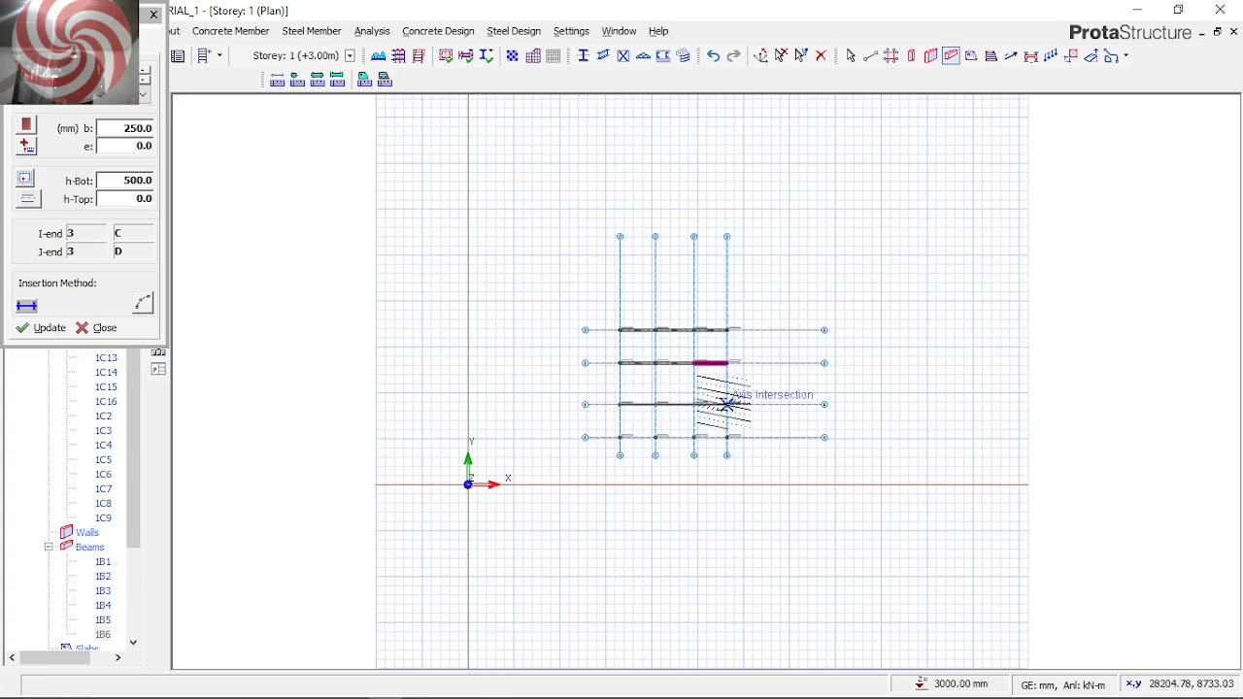
{"action": "left_click", "coordinate": [726, 404]}
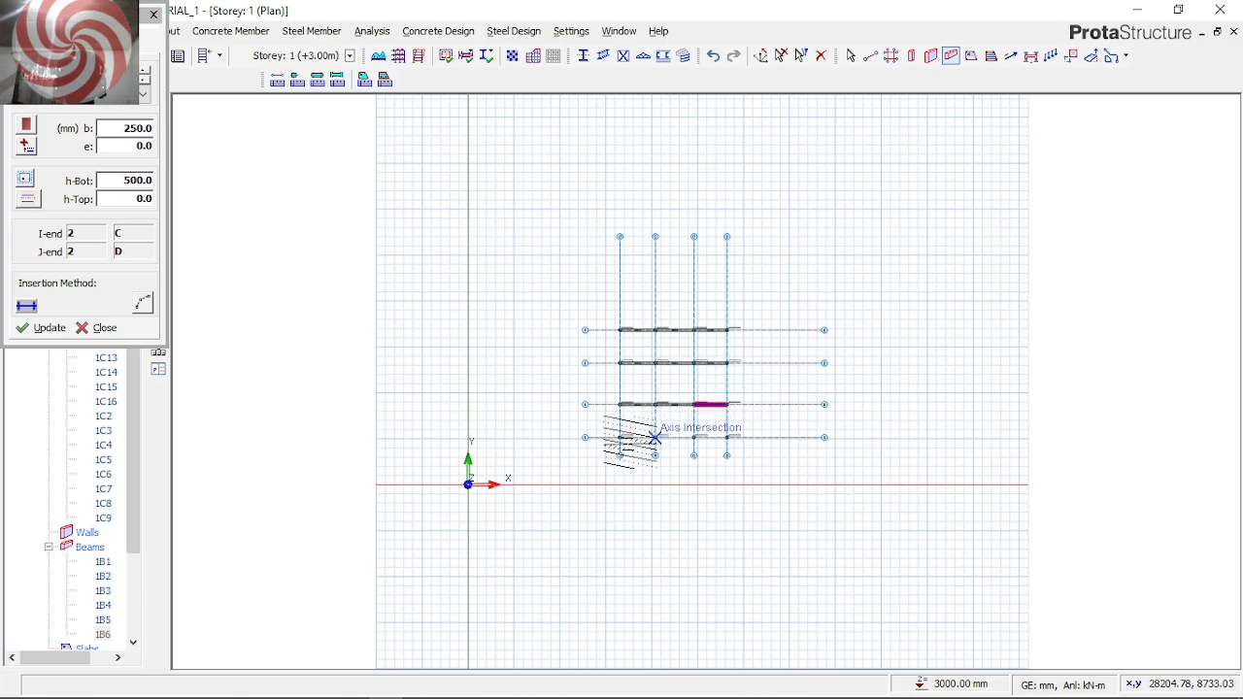
{"action": "left_click", "coordinate": [619, 437]}
{"action": "left_click", "coordinate": [727, 437]}
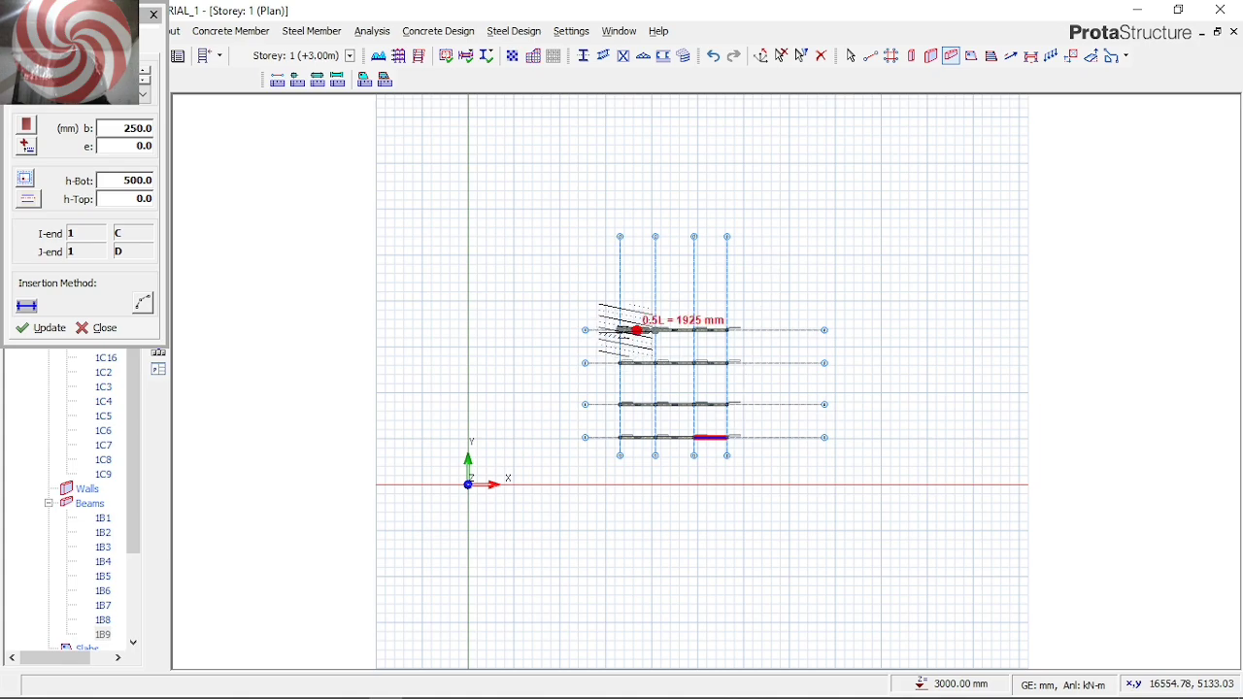
Insert concrete beams along vertical axes A, B, C and D, each running from axis 4 down to axis 1
{"action": "left_click", "coordinate": [620, 330]}
{"action": "left_click", "coordinate": [619, 437]}
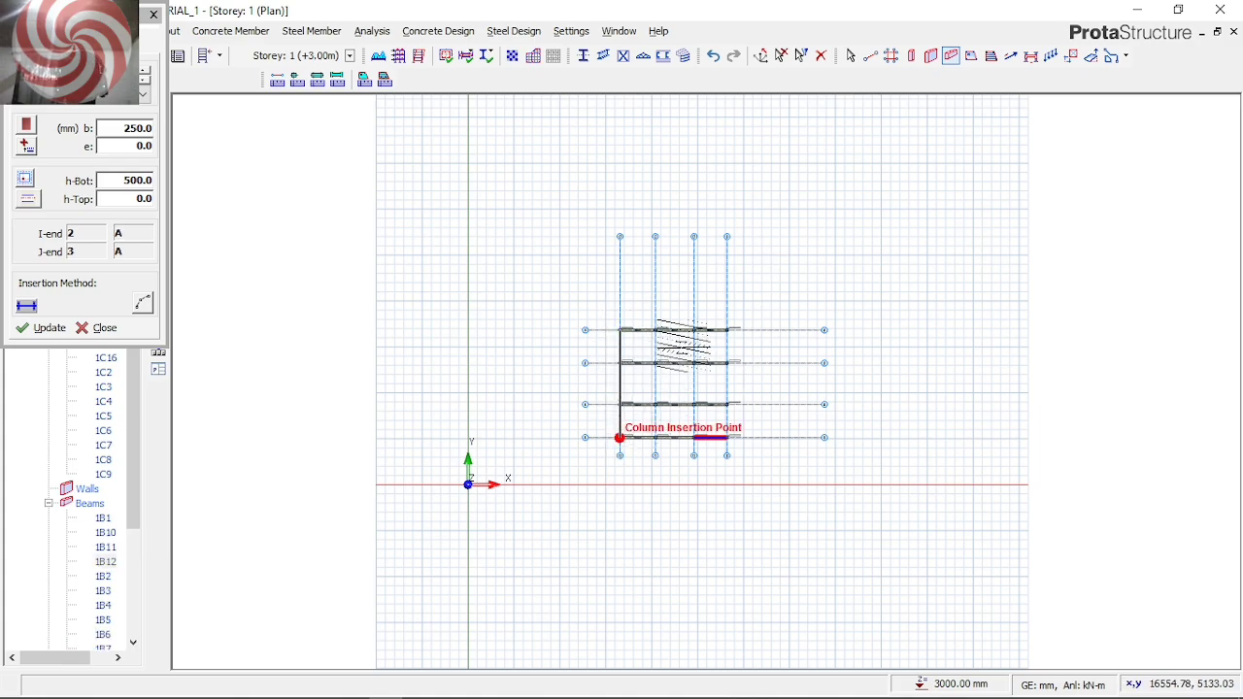
{"action": "left_click", "coordinate": [655, 330]}
{"action": "left_click", "coordinate": [656, 437]}
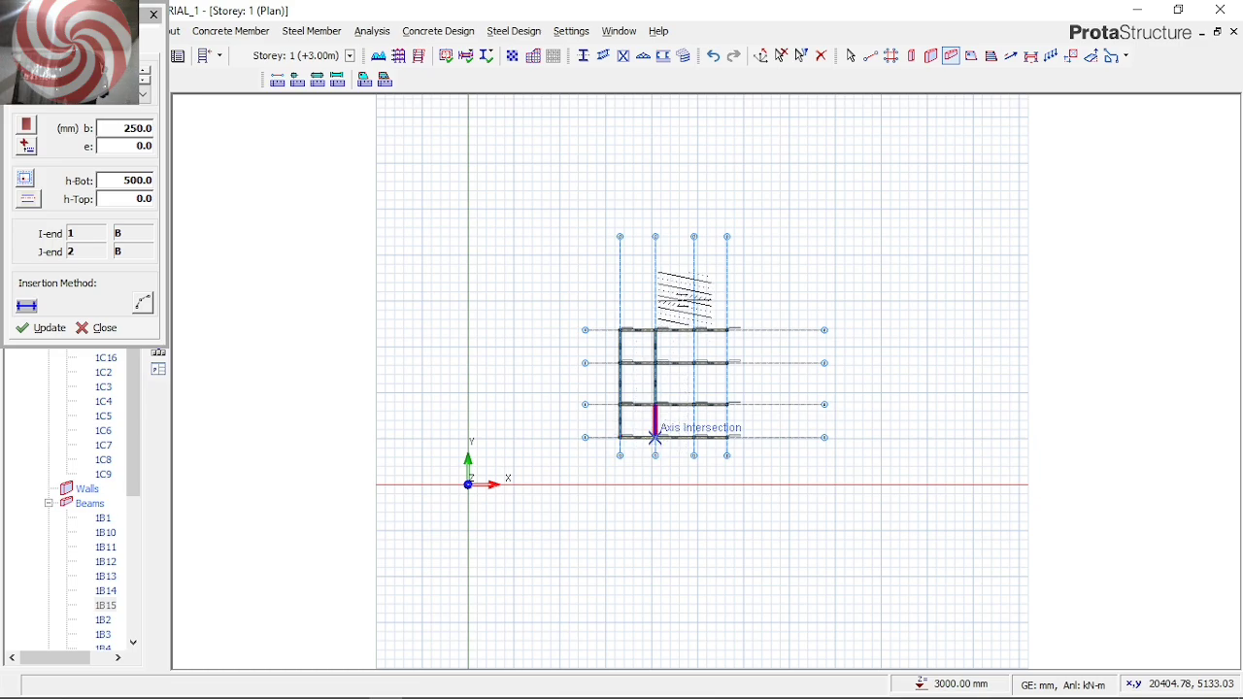
{"action": "left_click", "coordinate": [693, 330]}
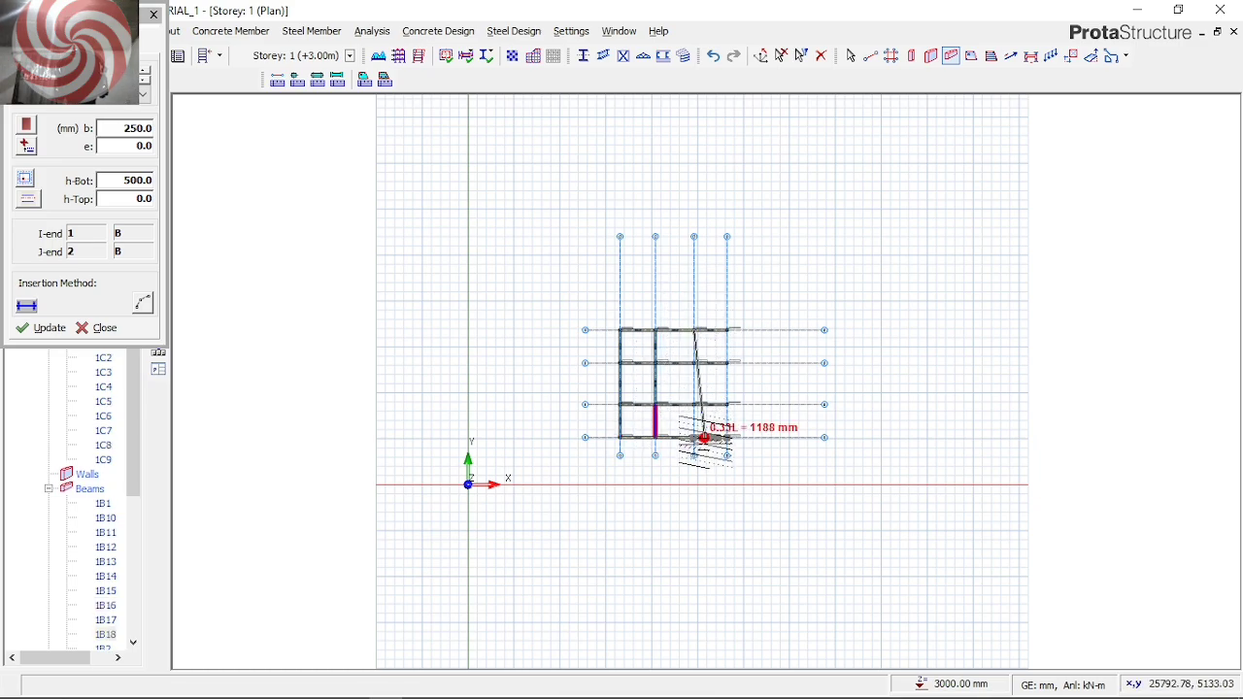
{"action": "left_click", "coordinate": [693, 437]}
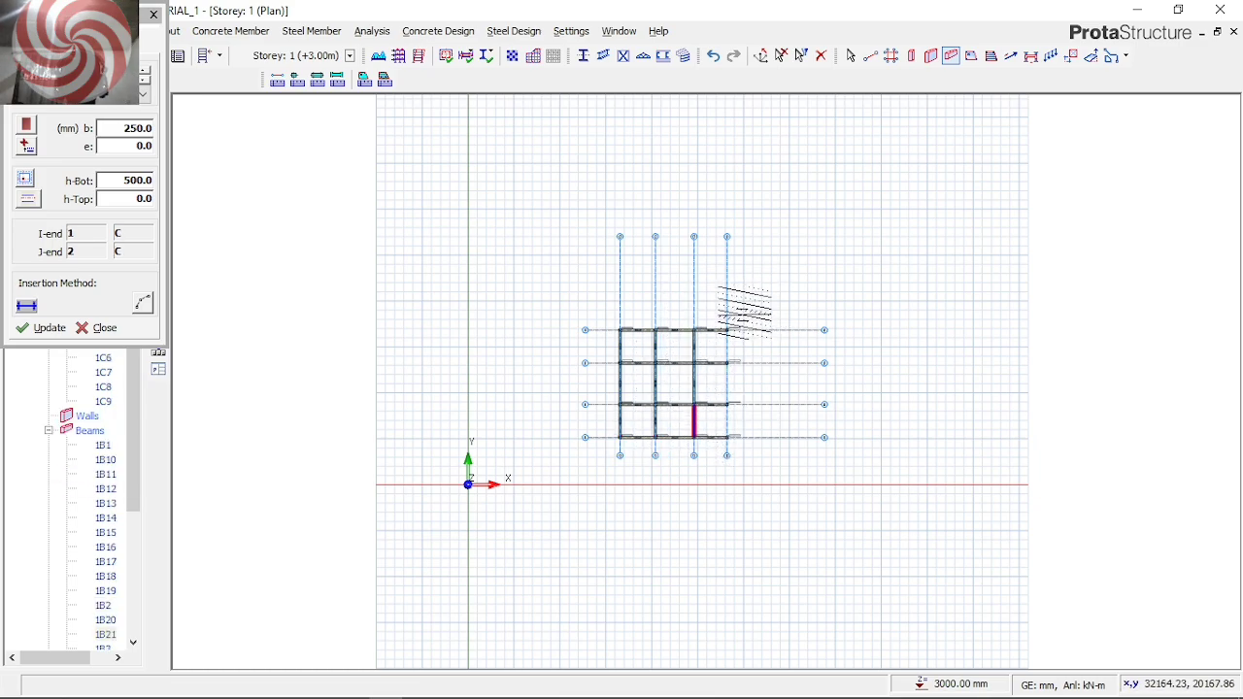
{"action": "left_click", "coordinate": [726, 330]}
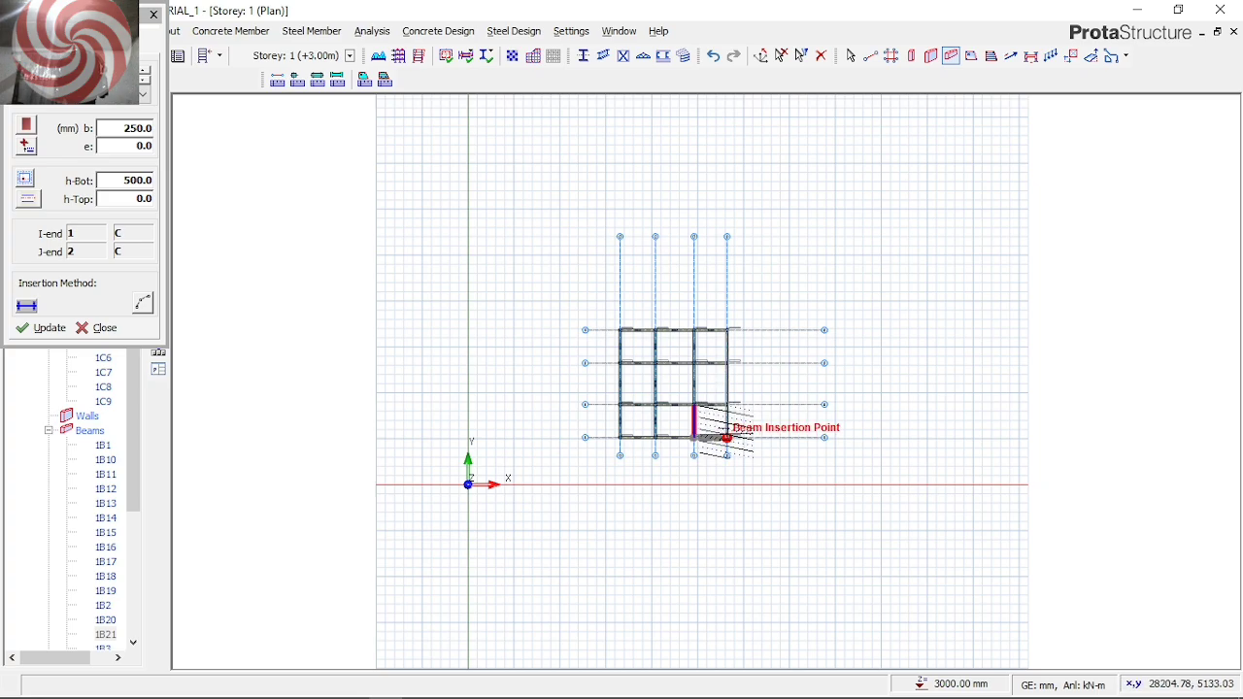
{"action": "left_click", "coordinate": [726, 437]}
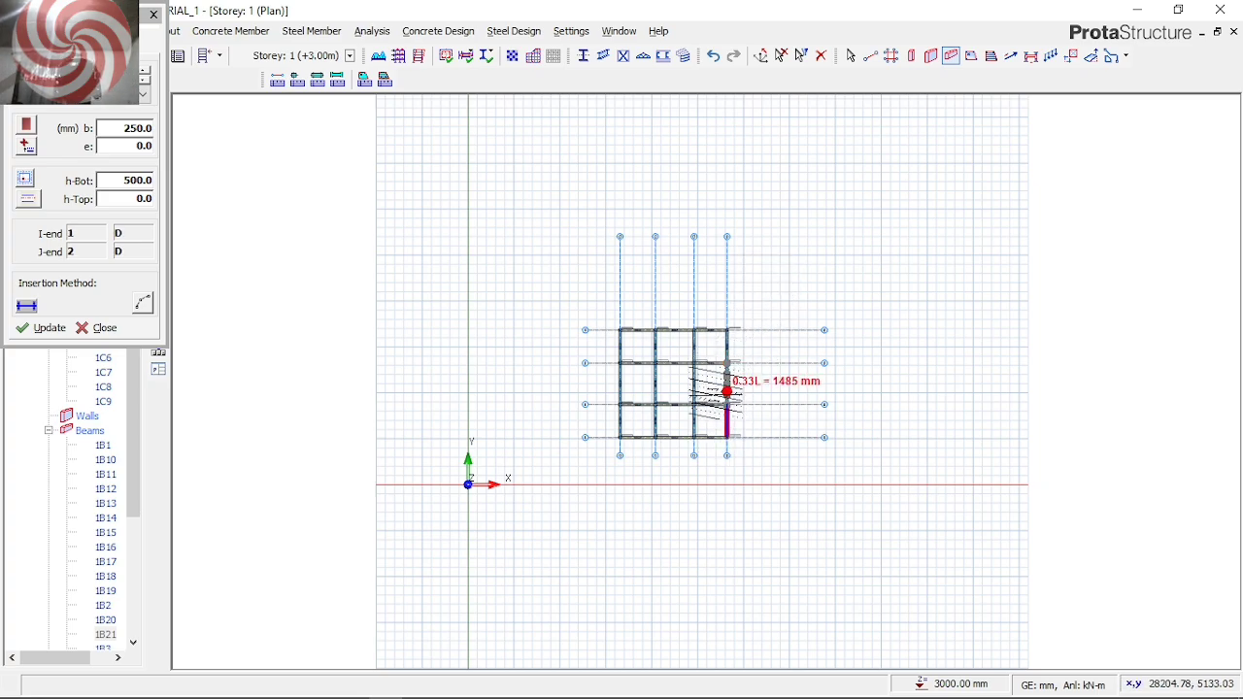
Finish inserting concrete beams by closing the beam properties
{"action": "scroll", "coordinate": [712, 395], "scroll_direction": "up", "scroll_amount": 1}
{"action": "scroll", "coordinate": [716, 397], "scroll_direction": "up", "scroll_amount": 1}
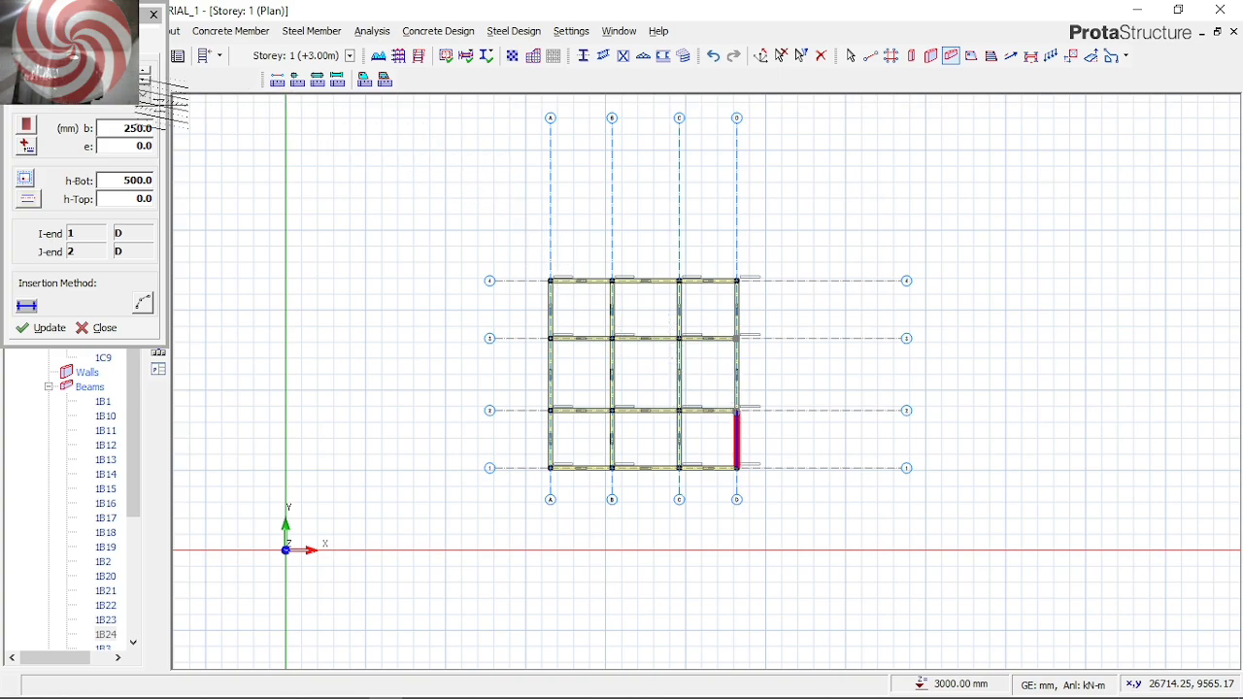
{"action": "left_click", "coordinate": [153, 14]}
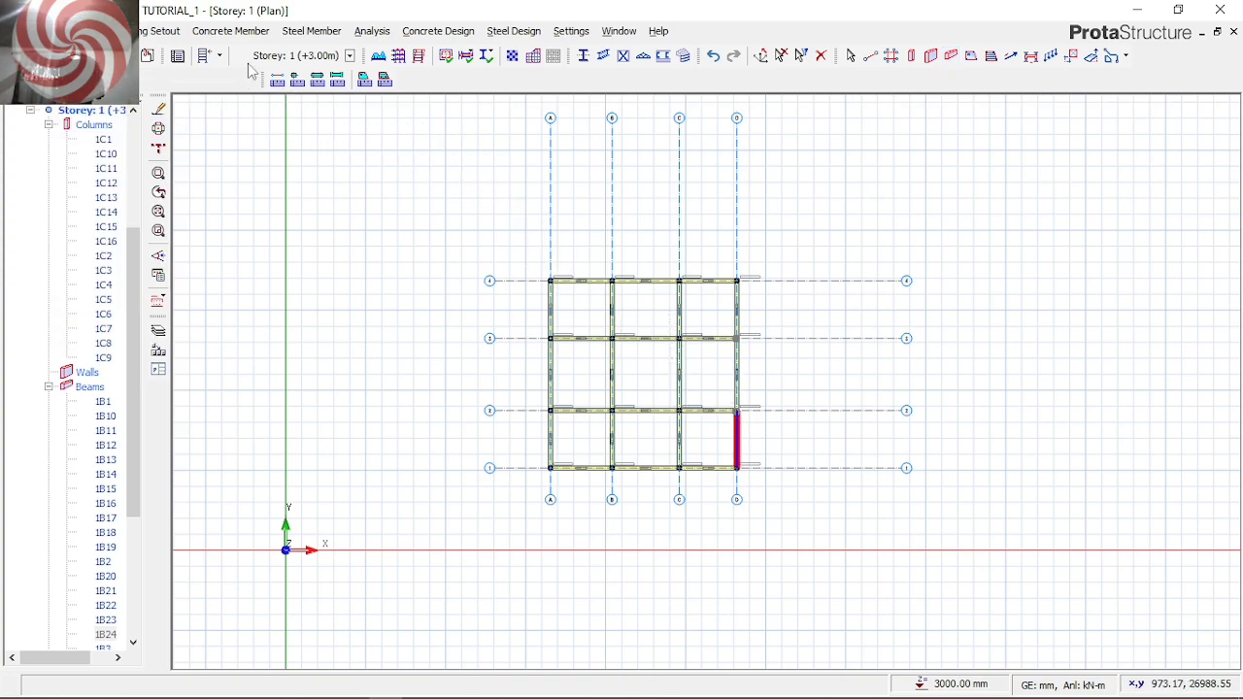
{"action": "left_click", "coordinate": [224, 31]}
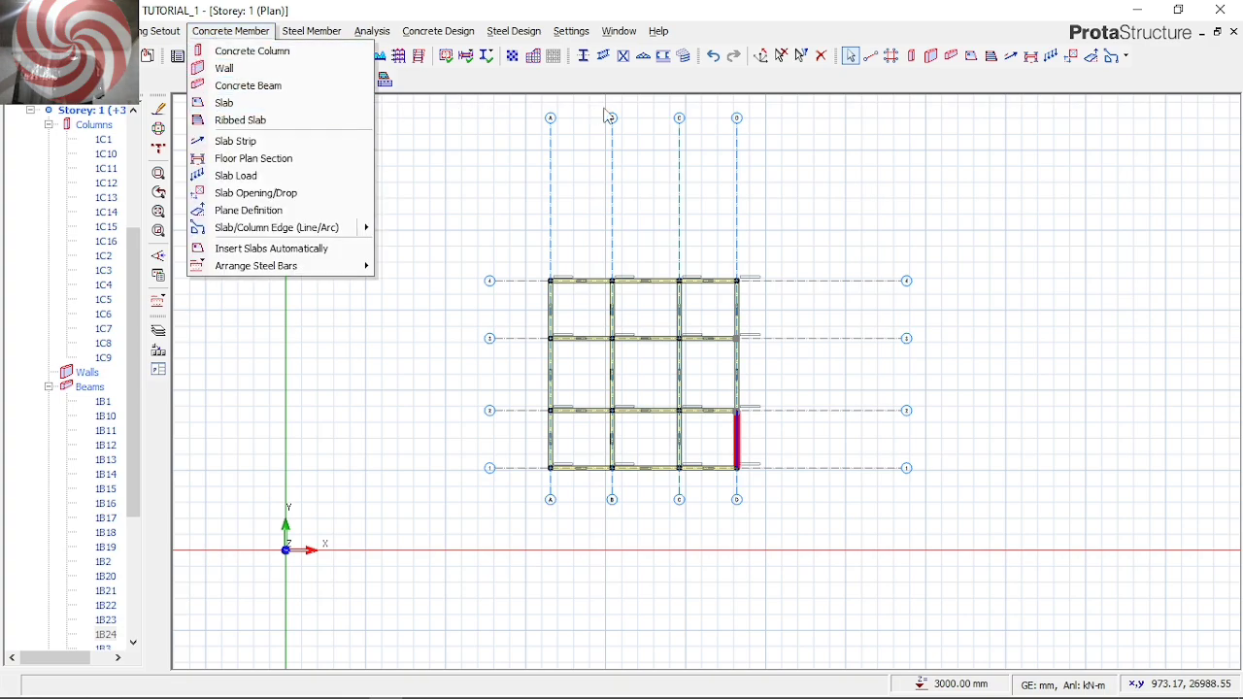
{"action": "left_click", "coordinate": [419, 86]}
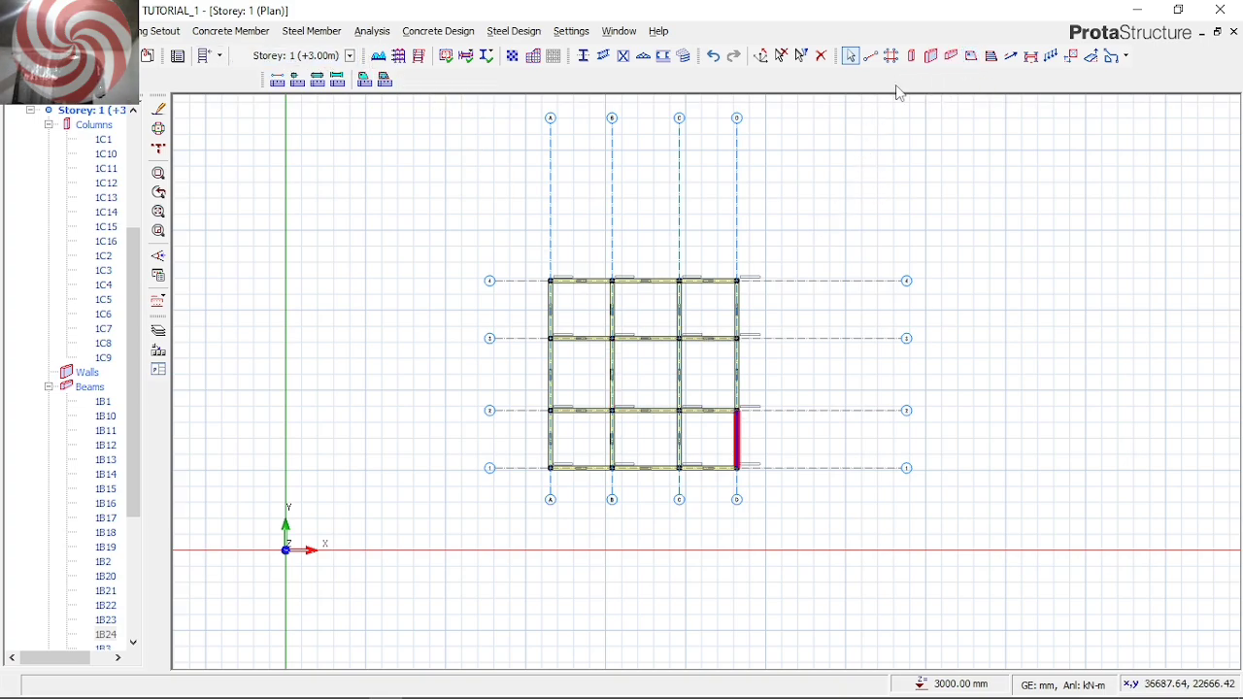
{"action": "left_click", "coordinate": [206, 33]}
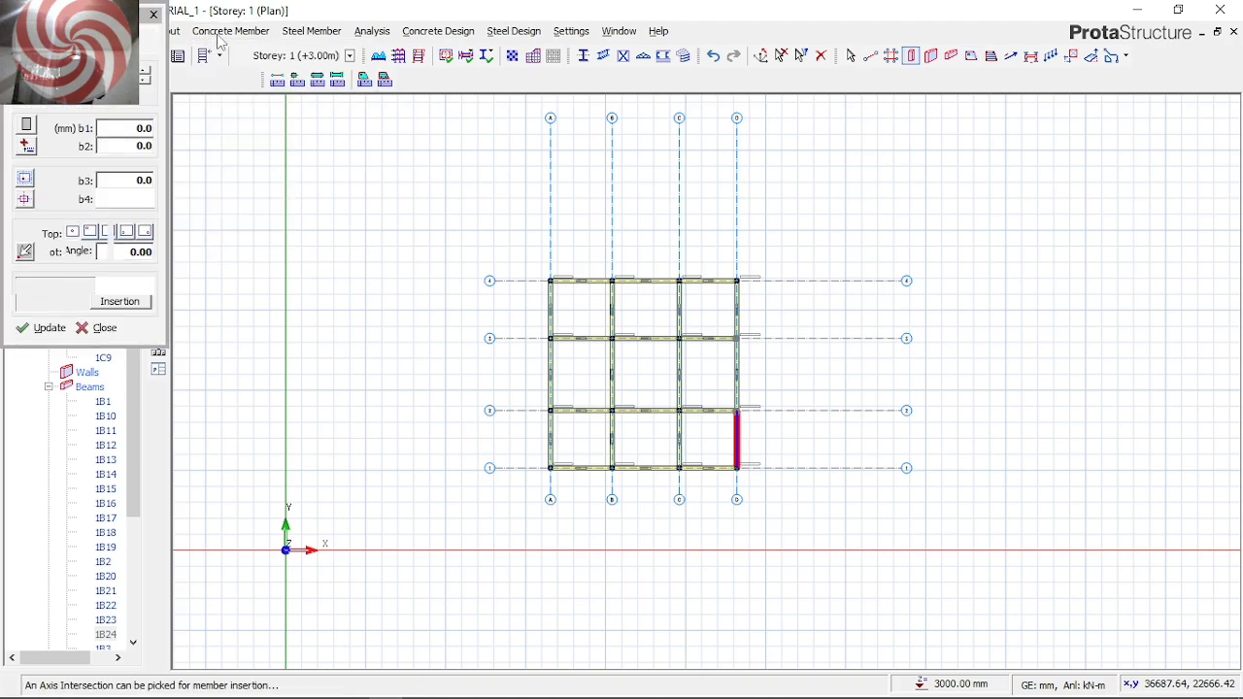
{"action": "left_click", "coordinate": [226, 31]}
{"action": "left_click", "coordinate": [244, 103]}
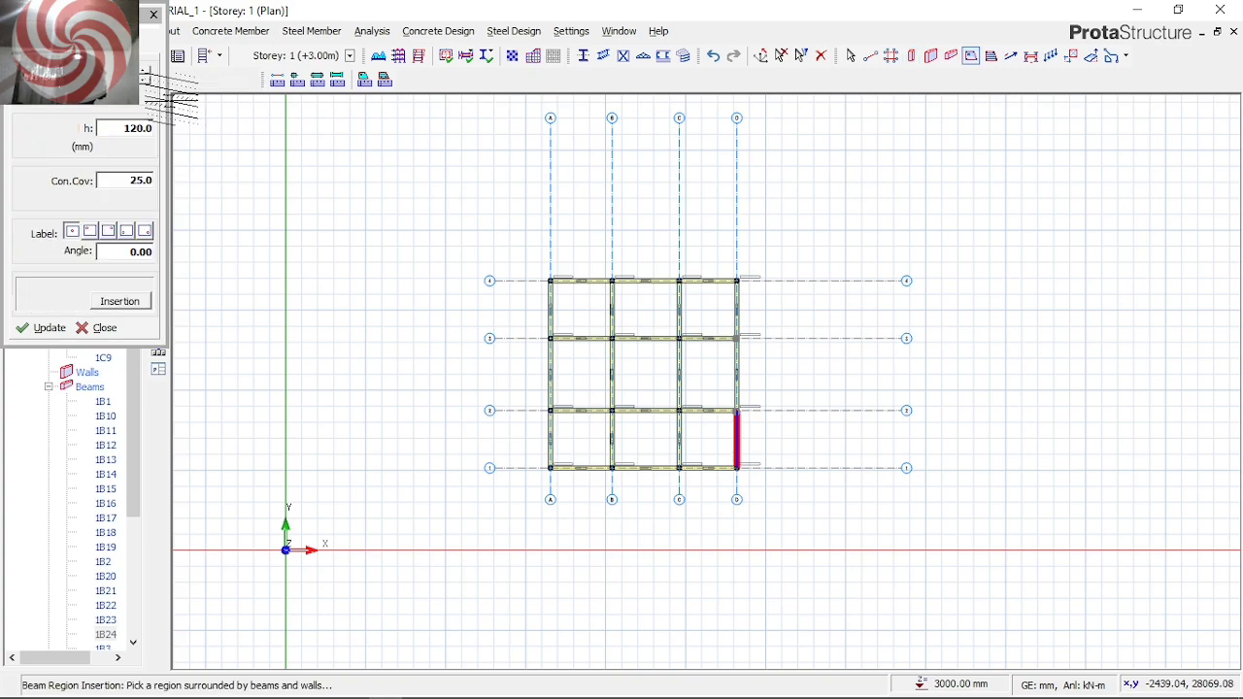
{"action": "left_click", "coordinate": [153, 14]}
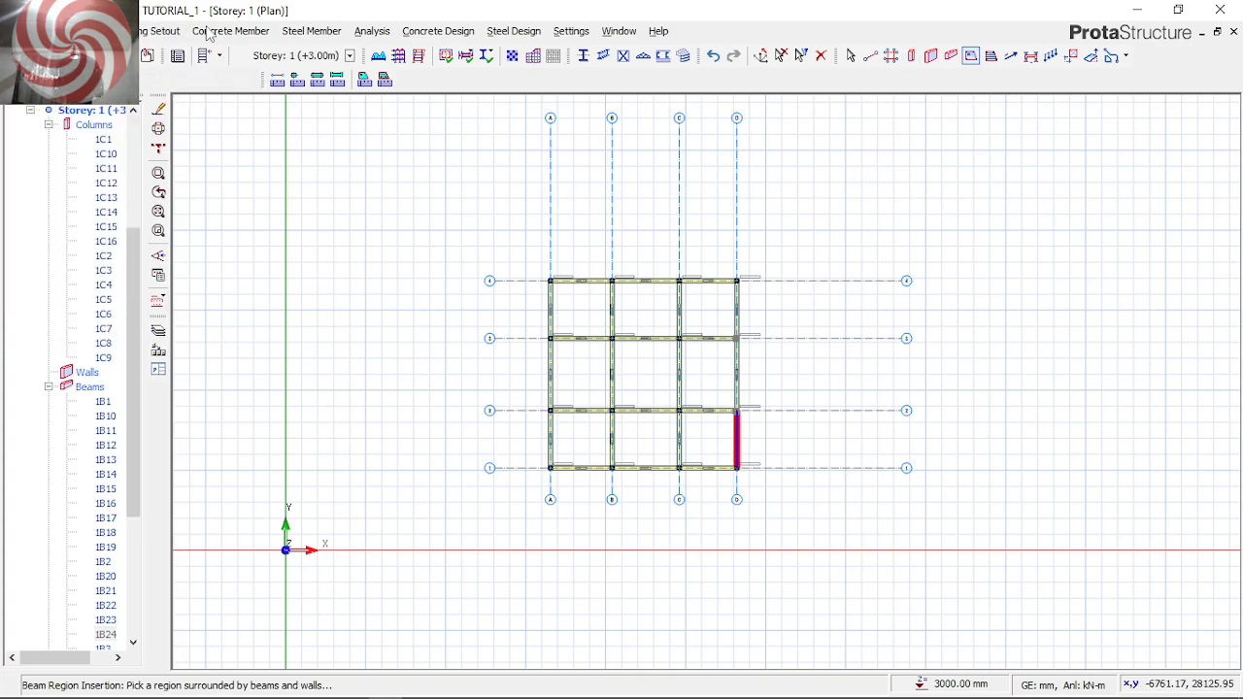
{"action": "key", "text": "Escape"}
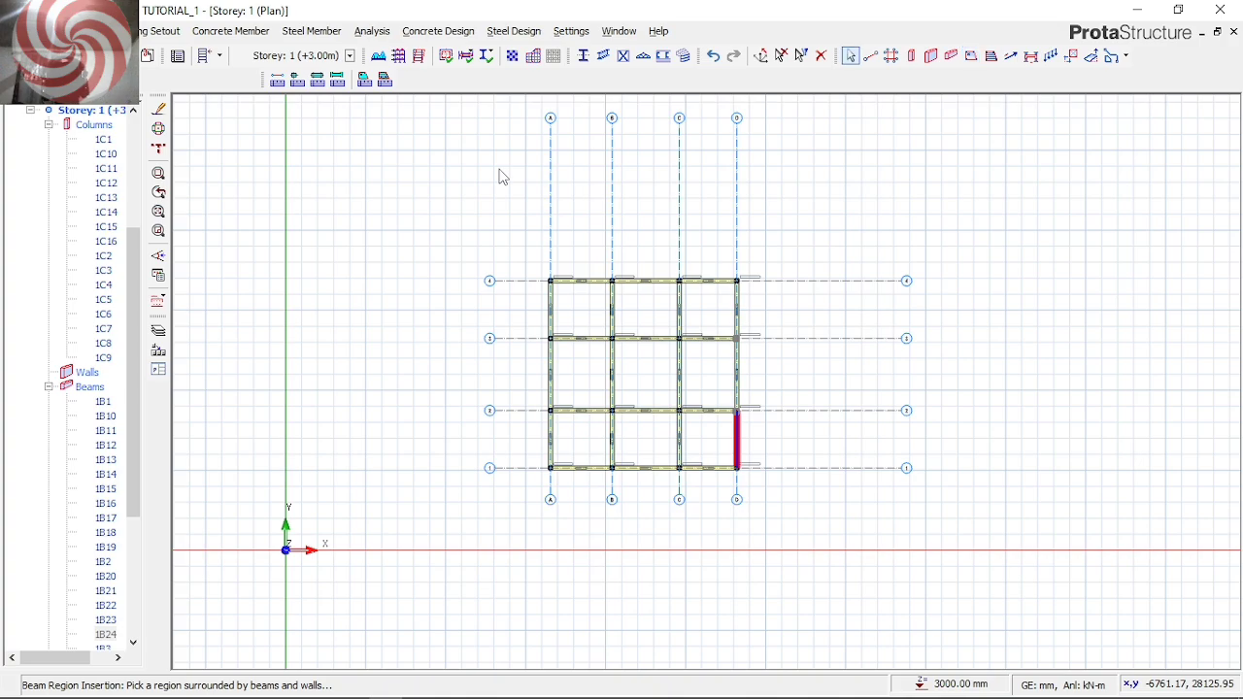
Start inserting concrete slabs and set the slab thickness to 150 mm, keeping the 25 mm concrete cover
{"action": "left_click", "coordinate": [225, 32]}
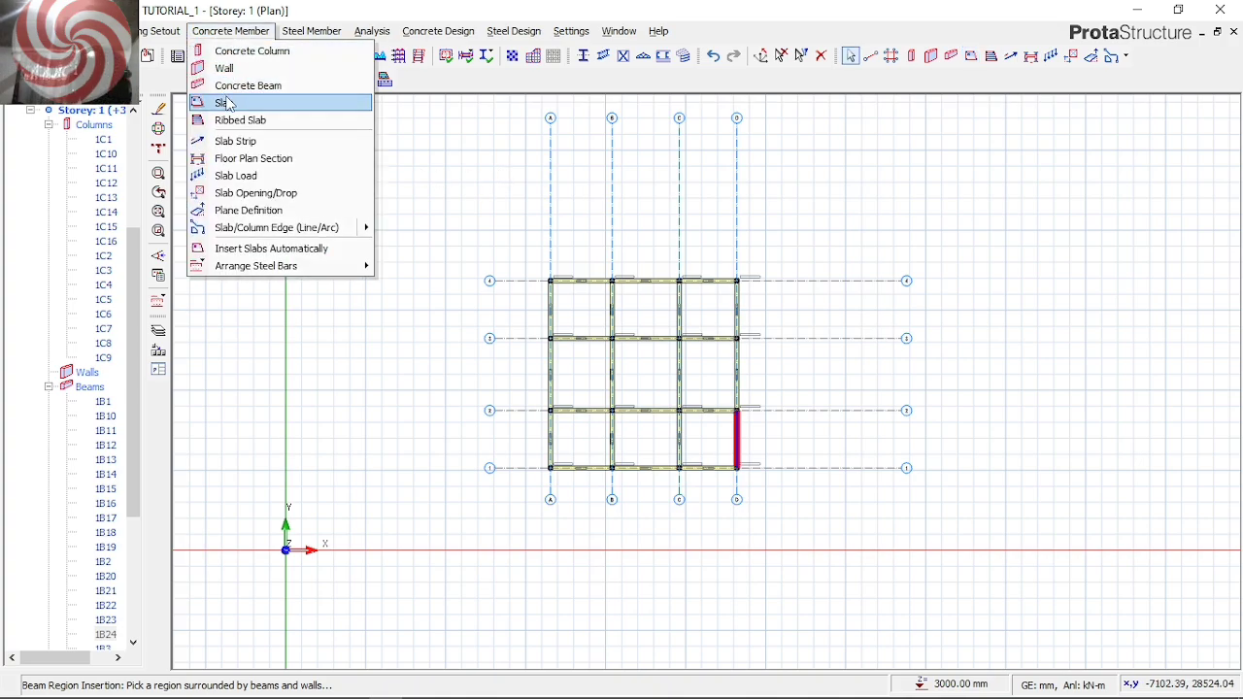
{"action": "left_click", "coordinate": [229, 103]}
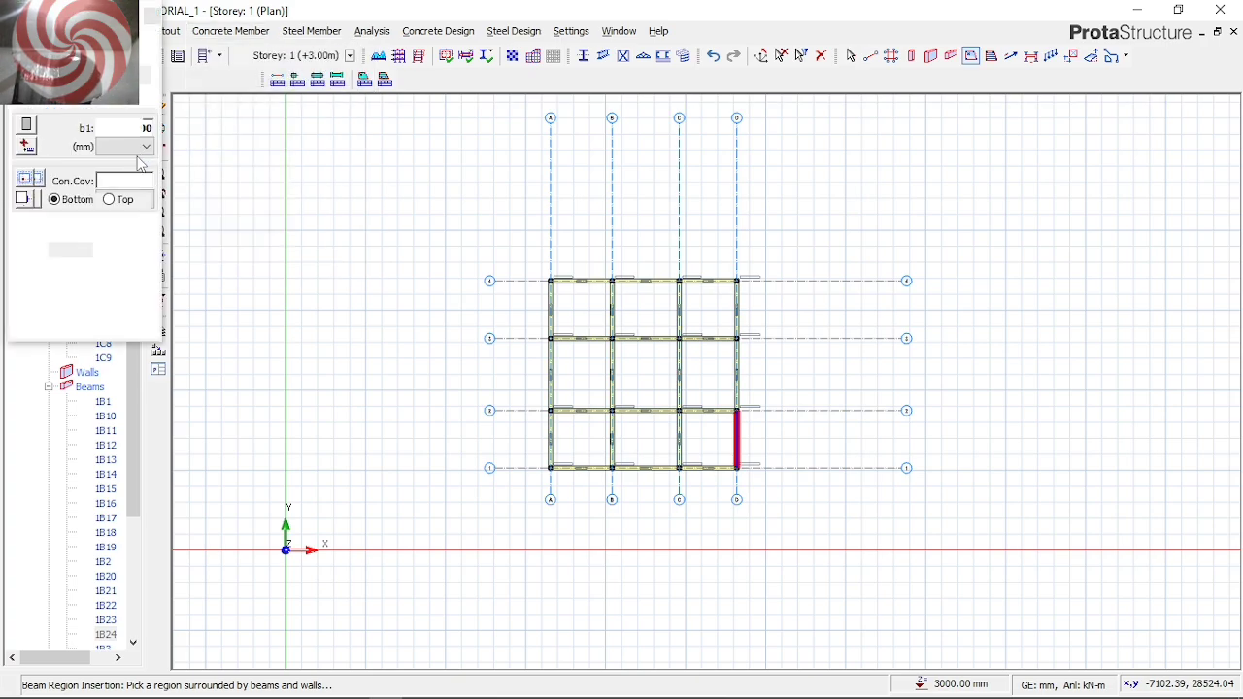
{"action": "double_click", "coordinate": [140, 130]}
{"action": "type", "text": "1"}
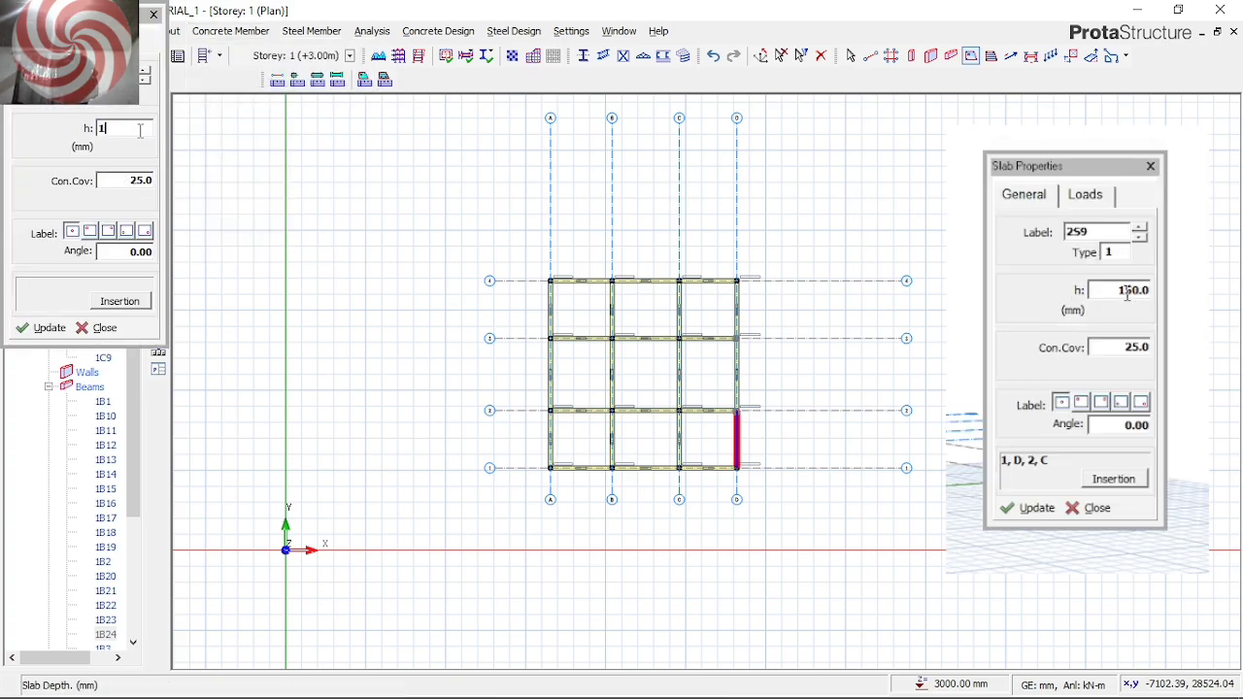
{"action": "type", "text": "50"}
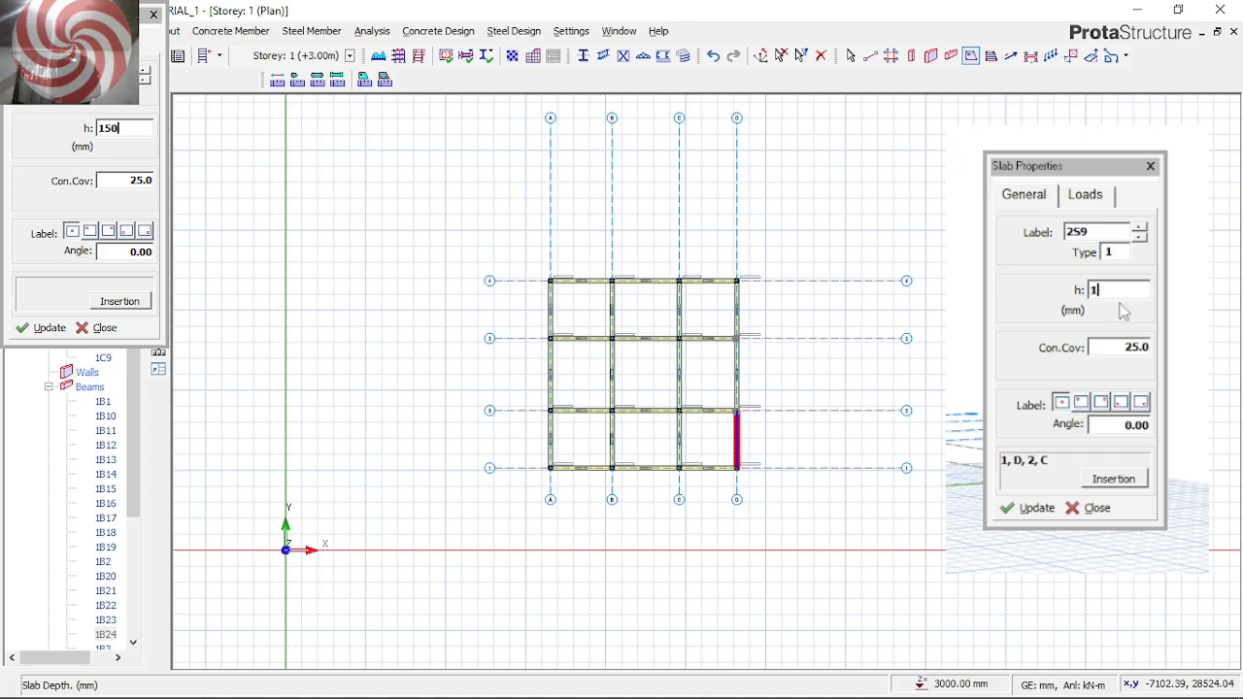
{"action": "left_click", "coordinate": [130, 183]}
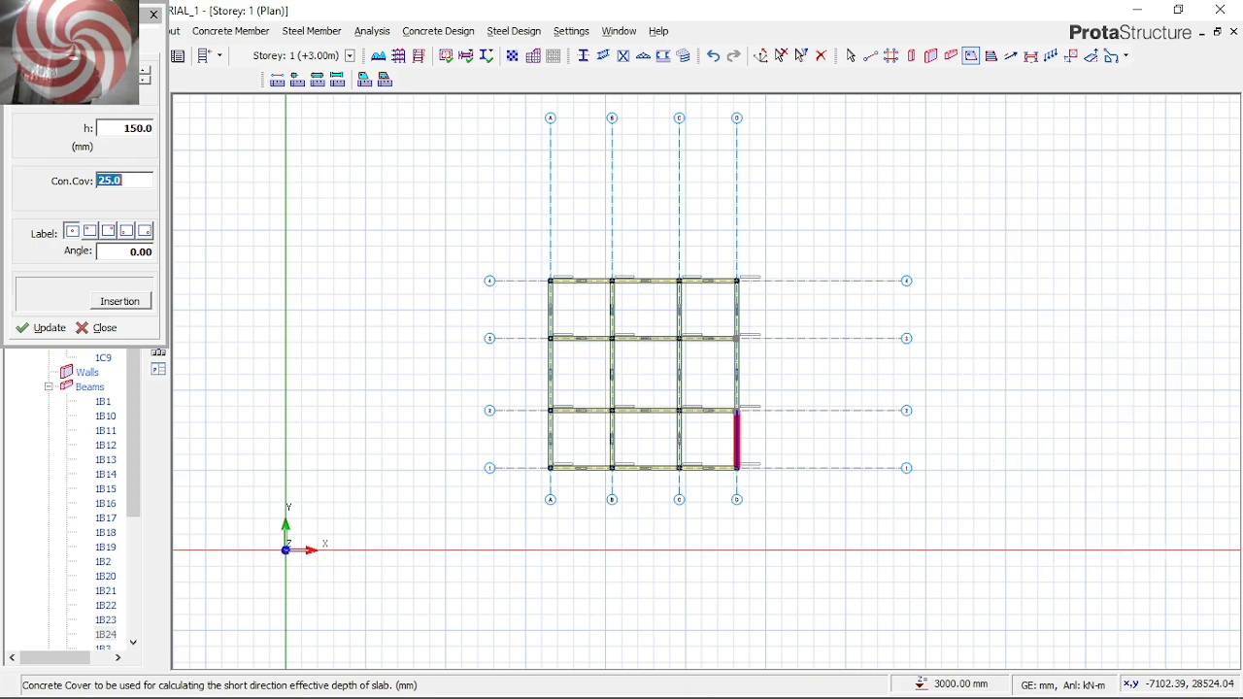
Assign the Room load type to the slab as its dead load
{"action": "left_click", "coordinate": [144, 70]}
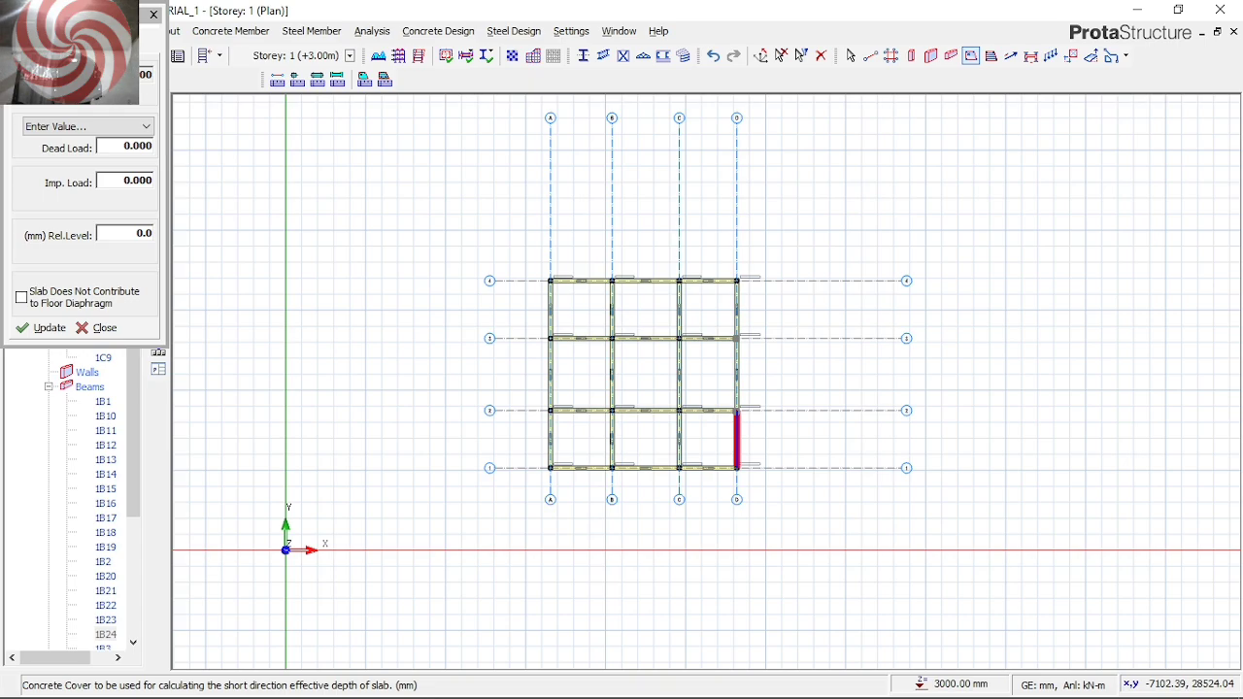
{"action": "left_click", "coordinate": [34, 44]}
{"action": "left_click", "coordinate": [78, 45]}
{"action": "left_click", "coordinate": [121, 74]}
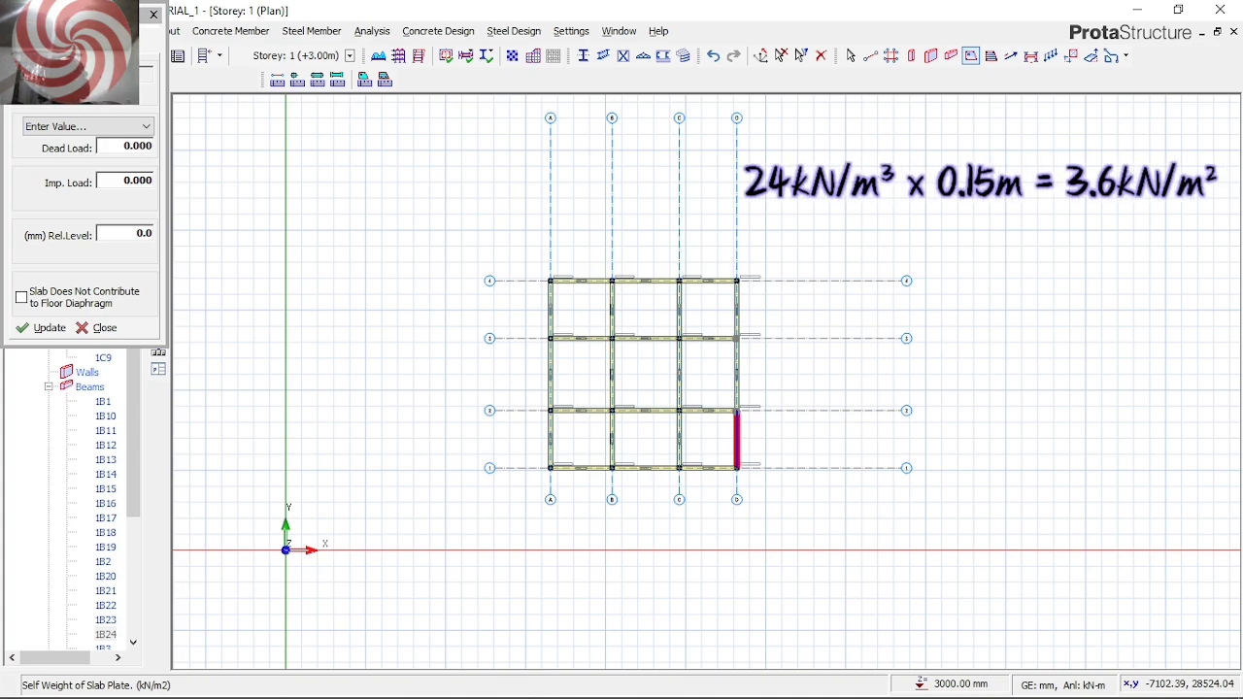
{"action": "left_click", "coordinate": [33, 44]}
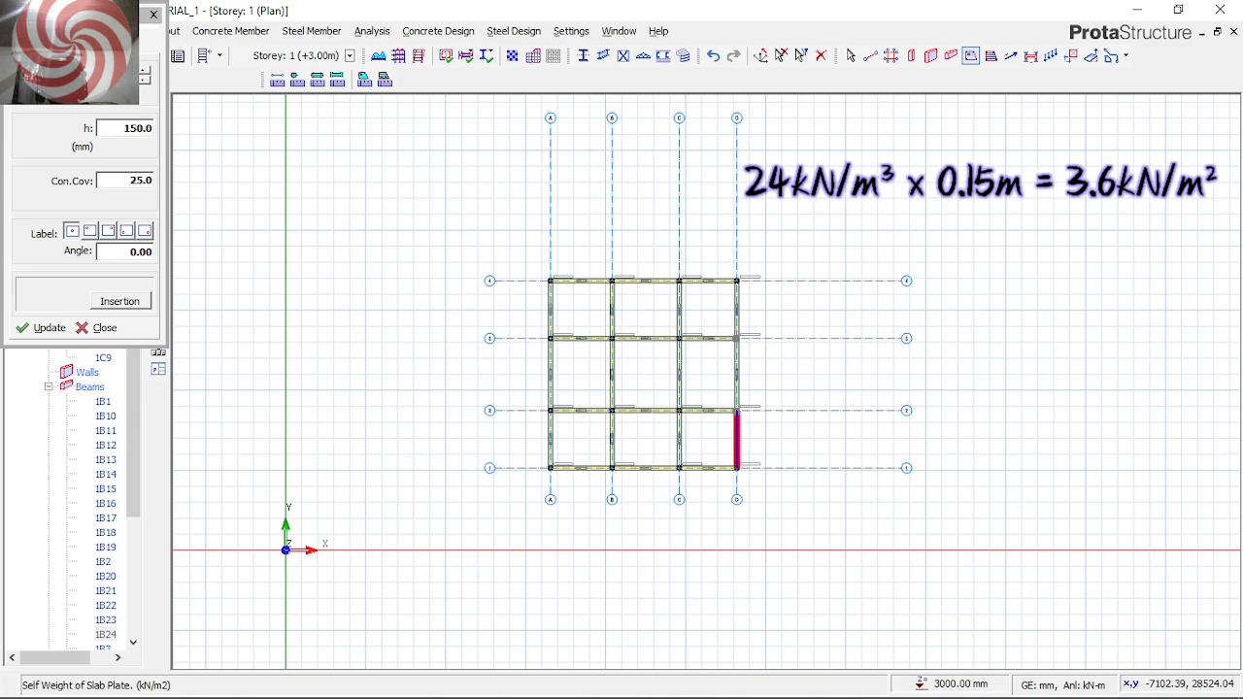
{"action": "left_click", "coordinate": [80, 43]}
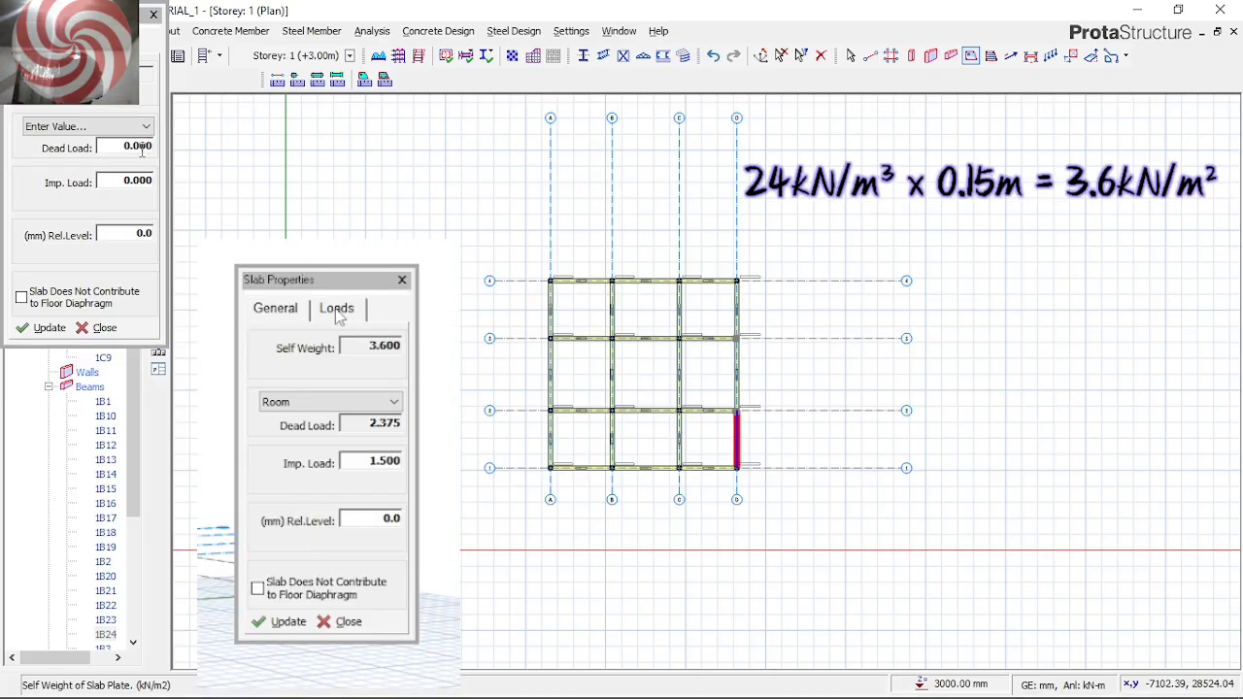
{"action": "double_click", "coordinate": [144, 149]}
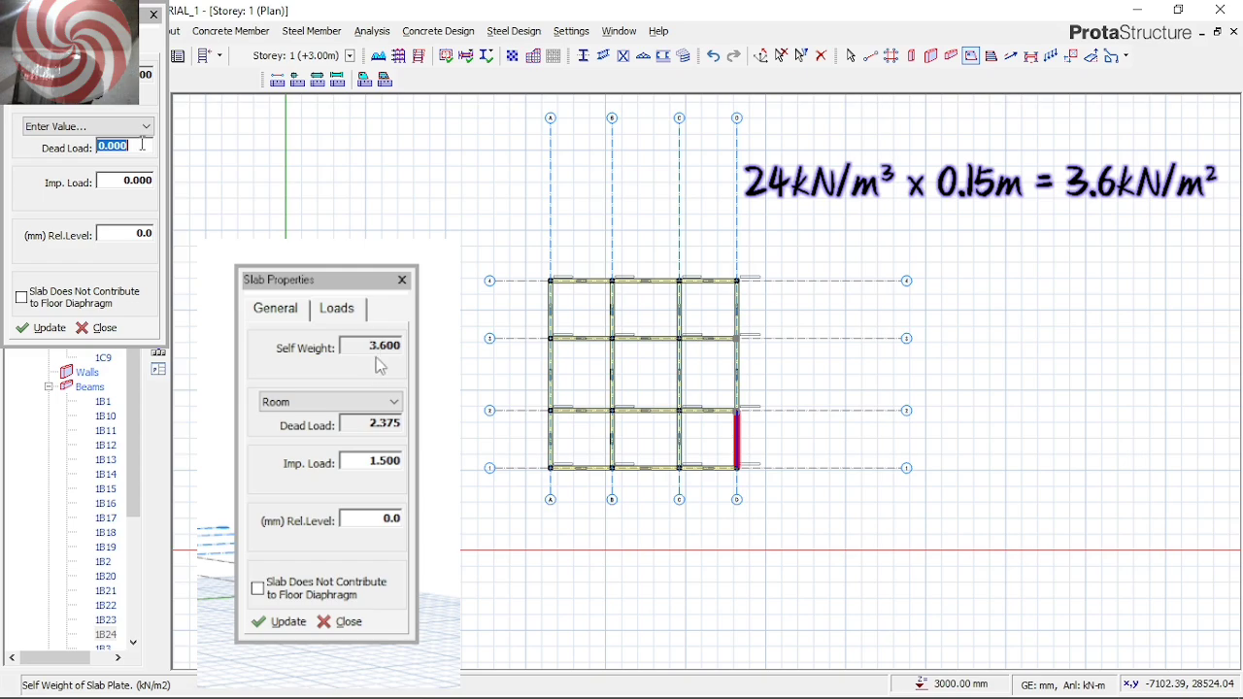
{"action": "left_click", "coordinate": [146, 126]}
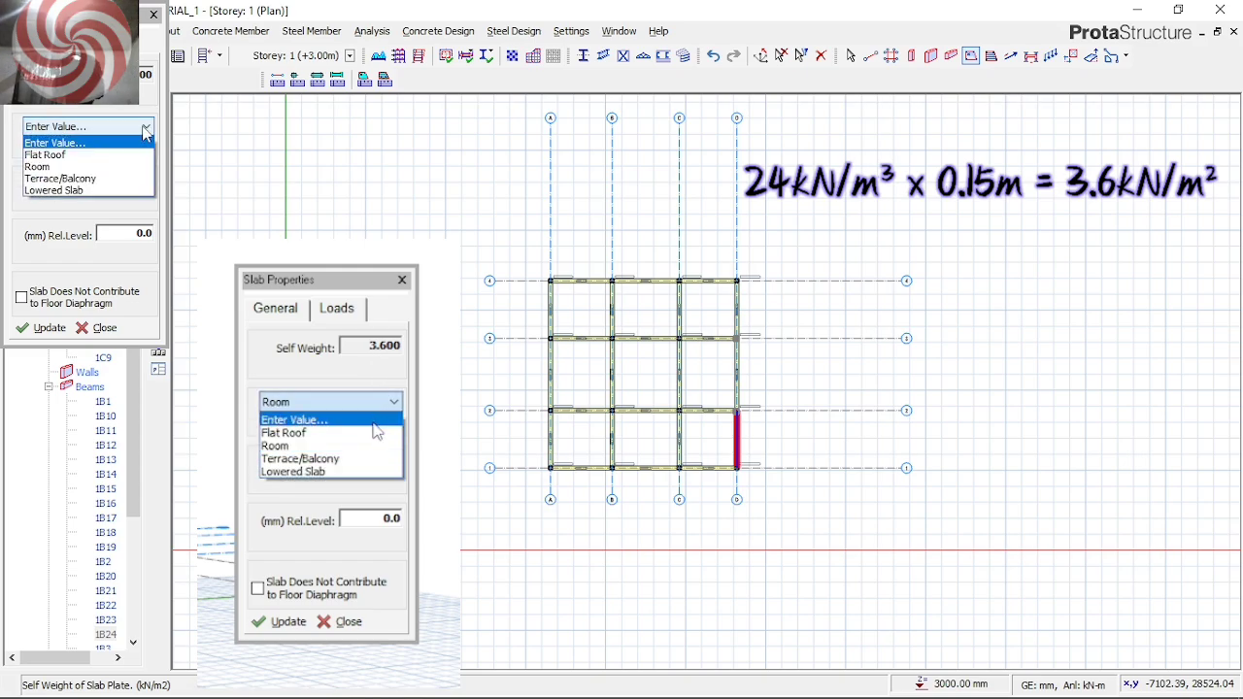
{"action": "left_click", "coordinate": [115, 167]}
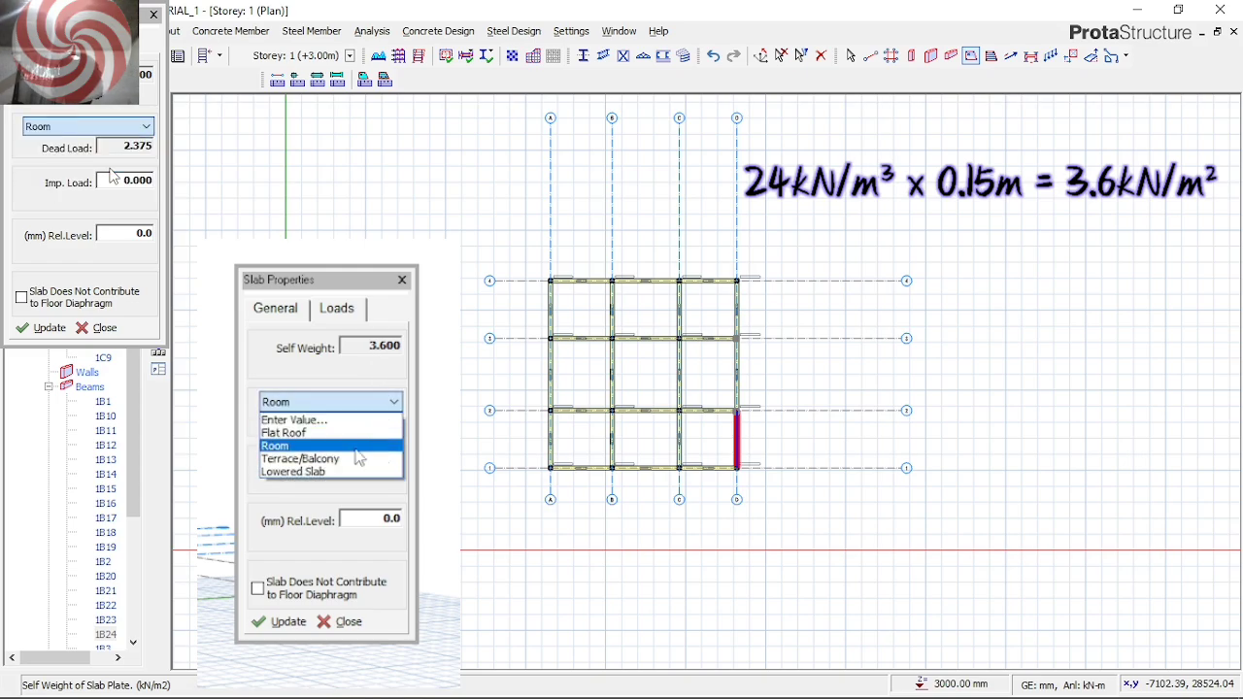
{"action": "left_click", "coordinate": [142, 128]}
{"action": "left_click", "coordinate": [125, 169]}
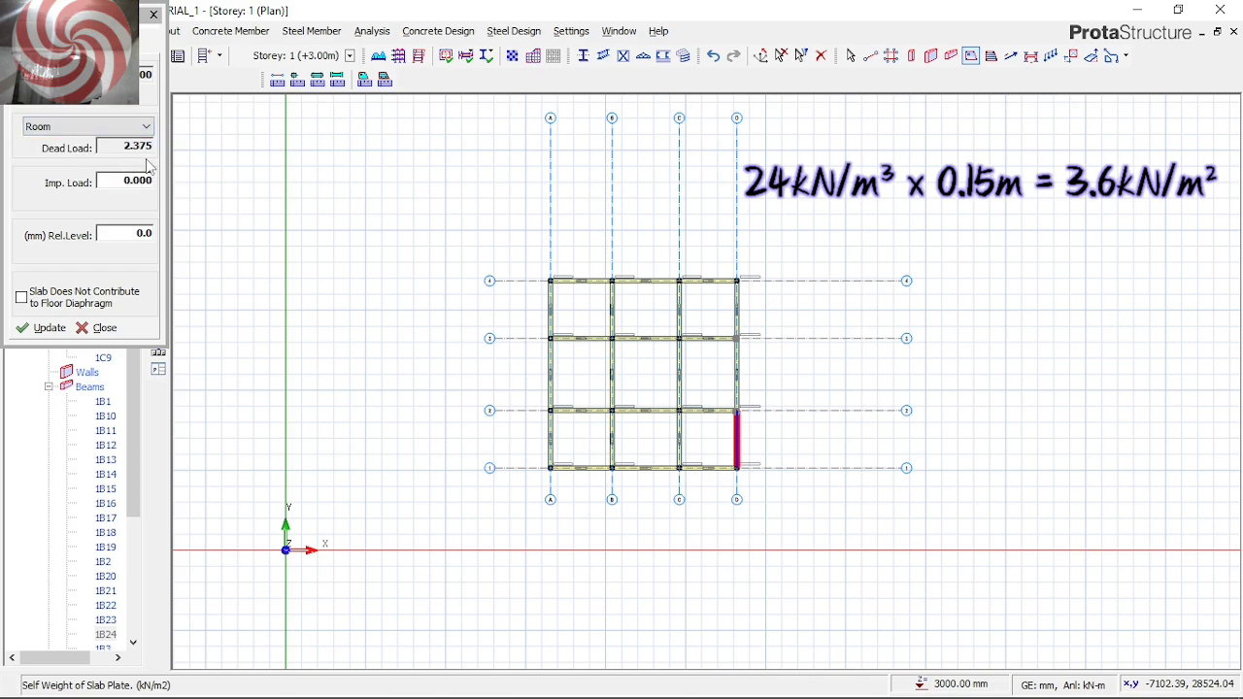
Set the slab's imposed load to 1.500 kN/m2 using the predefined category Residential Communal Areas with limited use
{"action": "left_click", "coordinate": [138, 184]}
{"action": "right_click", "coordinate": [138, 184]}
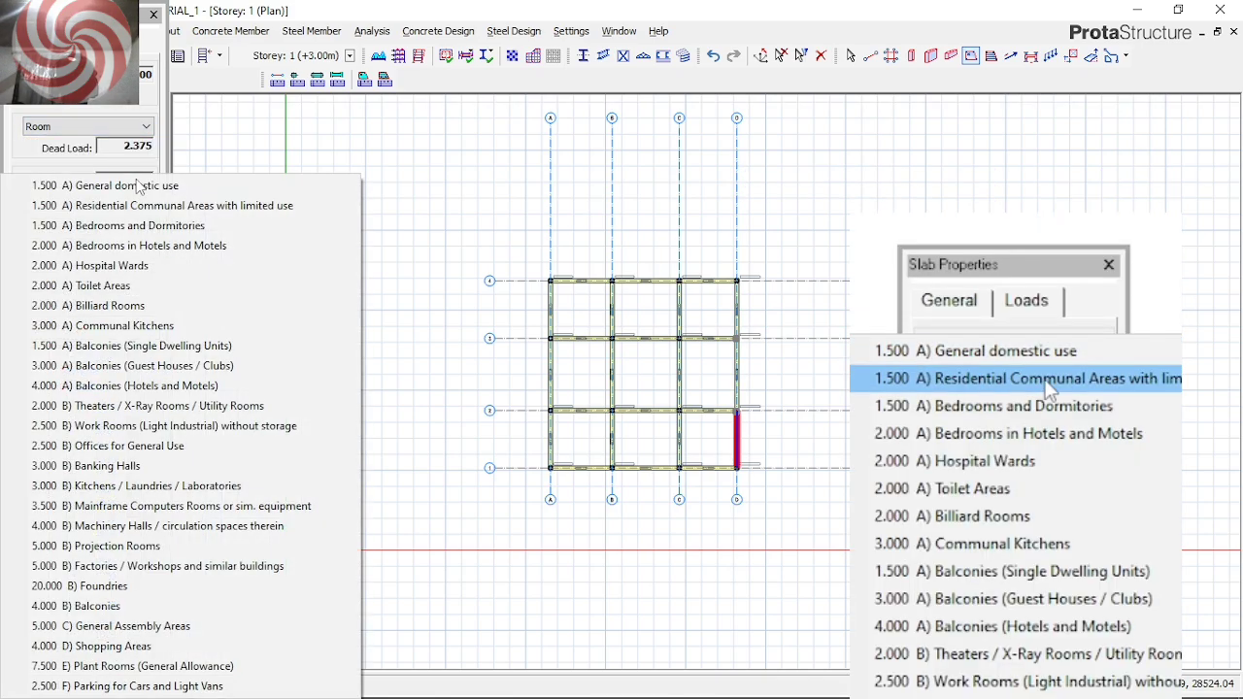
{"action": "left_click", "coordinate": [120, 208]}
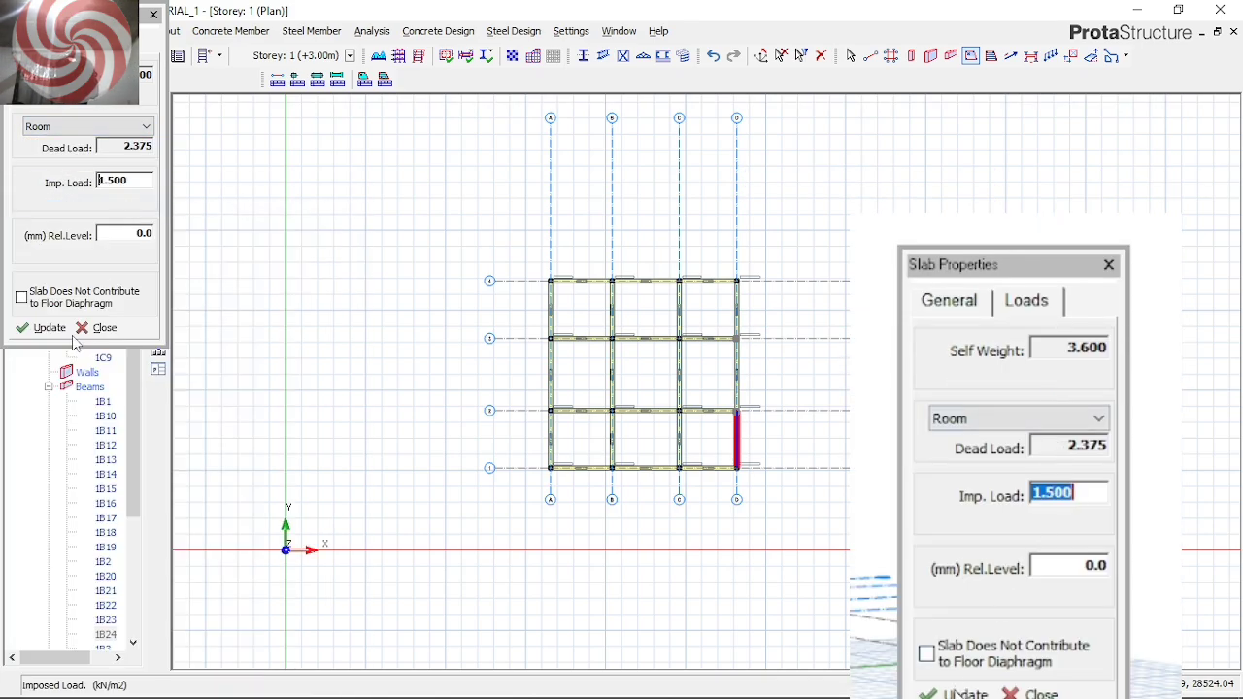
Insert slabs in all nine bays enclosed by axes A to D and 1 to 4, then finish slab insertion
{"action": "left_click", "coordinate": [581, 309]}
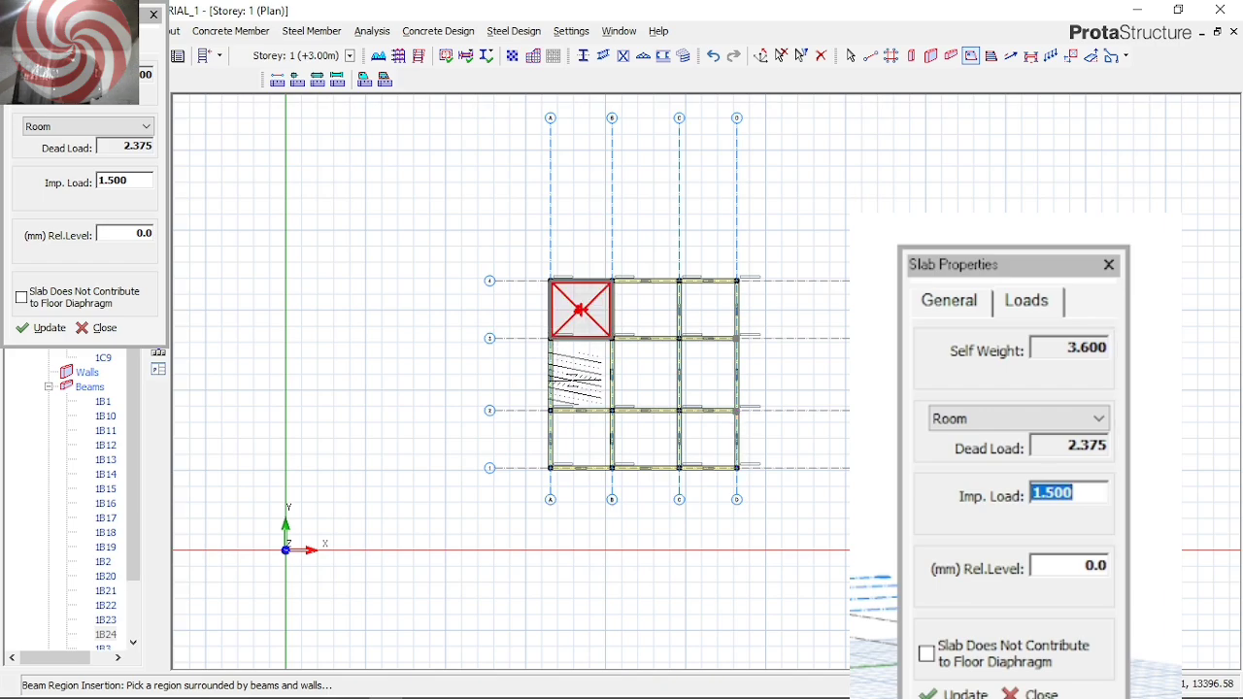
{"action": "left_click", "coordinate": [581, 373]}
{"action": "left_click", "coordinate": [581, 439]}
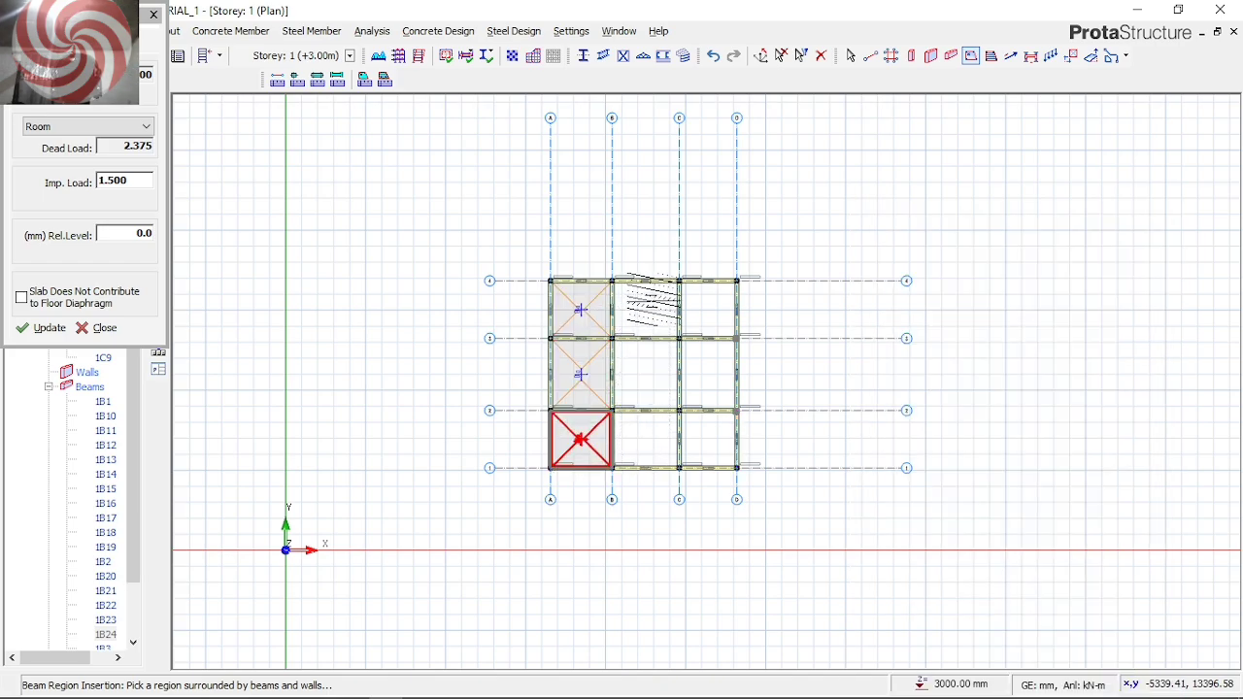
{"action": "left_click", "coordinate": [643, 440]}
{"action": "left_click", "coordinate": [643, 374]}
{"action": "left_click", "coordinate": [645, 308]}
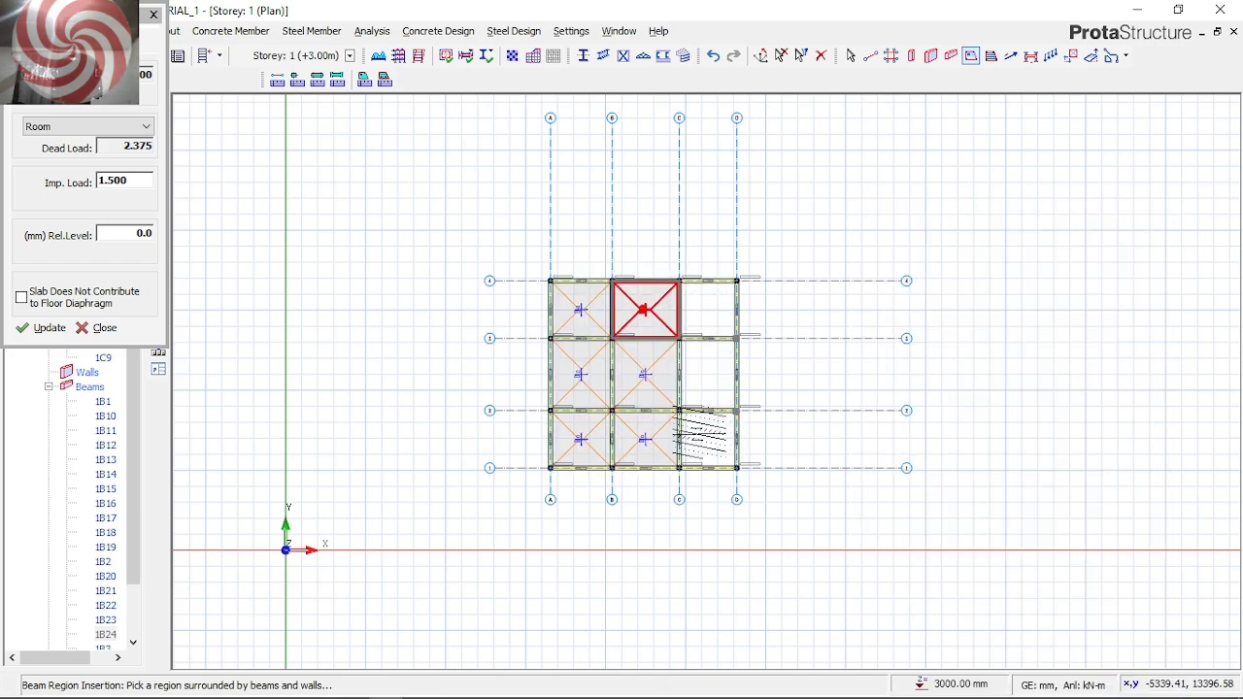
{"action": "left_click", "coordinate": [707, 309]}
{"action": "left_click", "coordinate": [707, 374]}
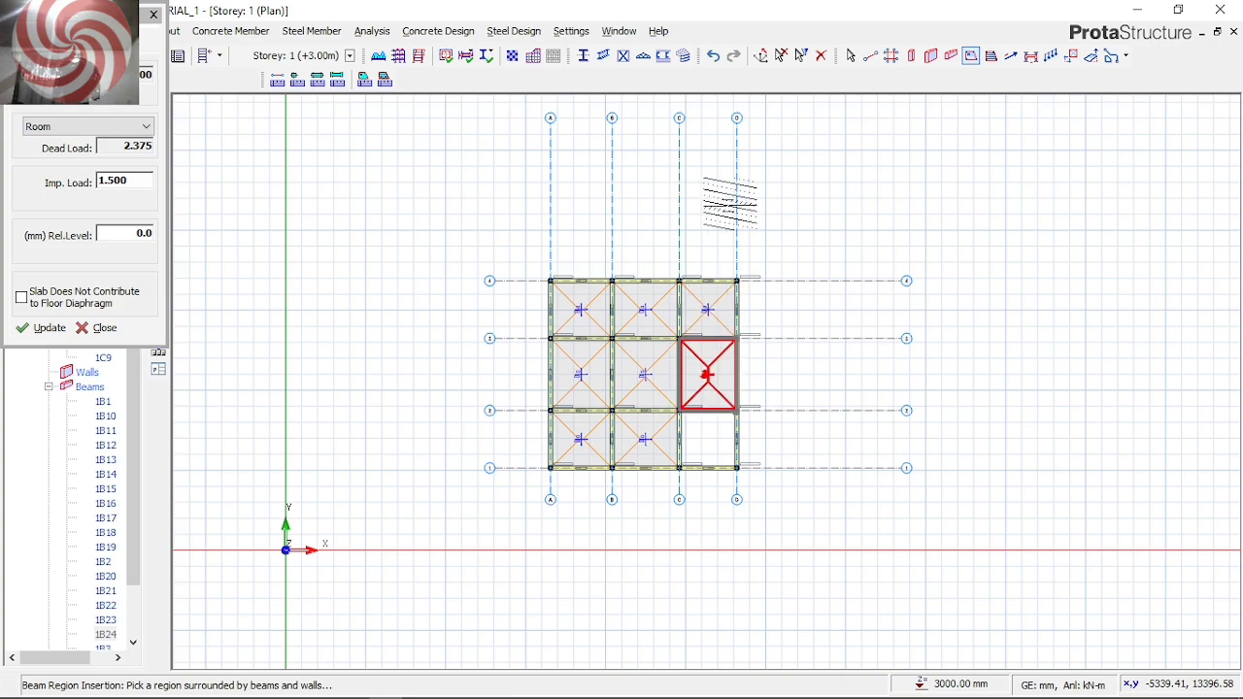
{"action": "left_click", "coordinate": [707, 439]}
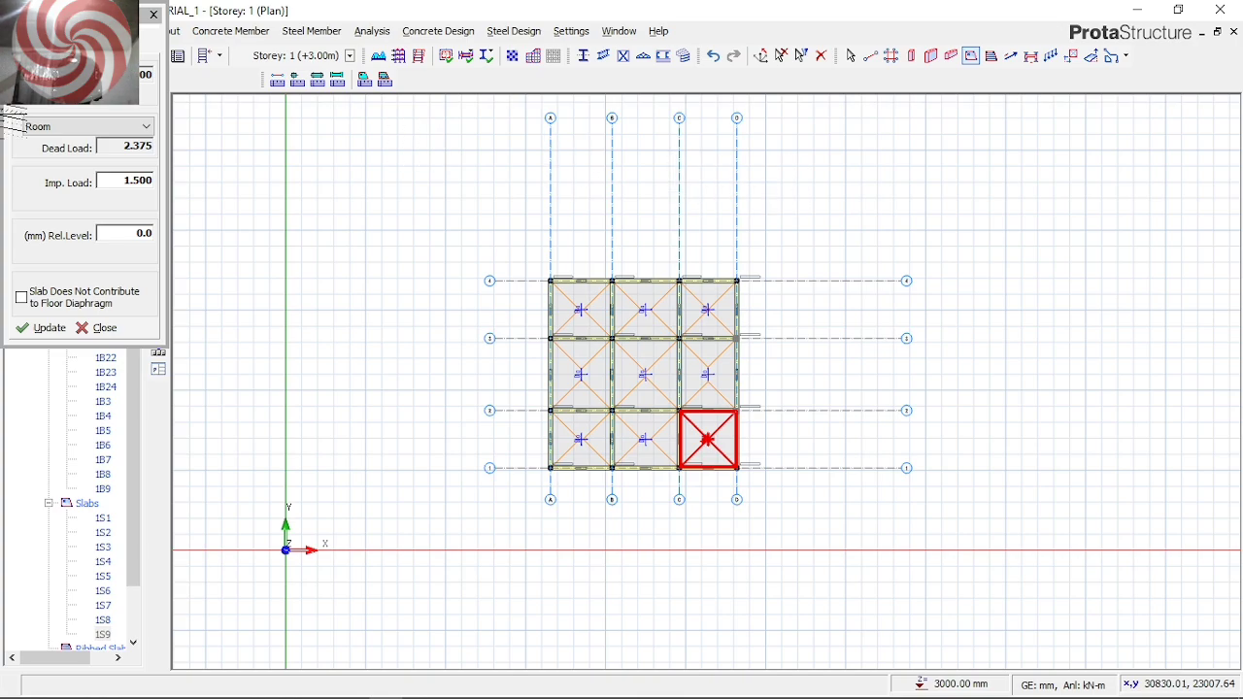
{"action": "left_click", "coordinate": [102, 329]}
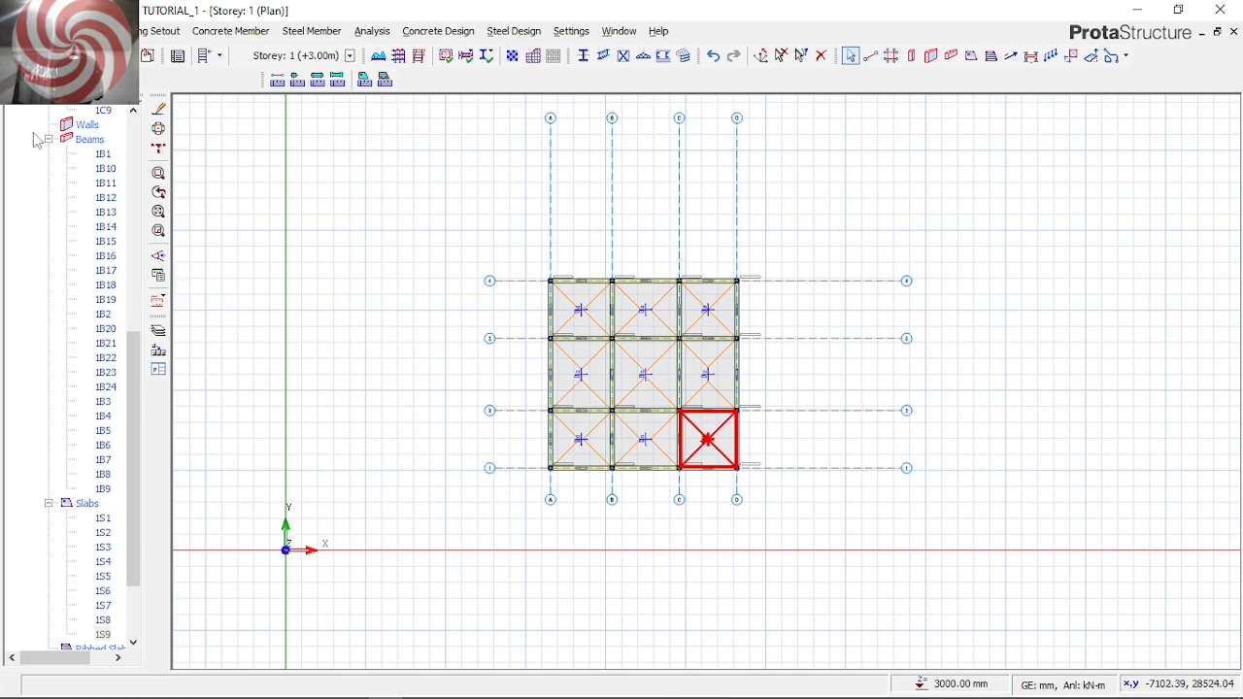
{"action": "left_click", "coordinate": [968, 57]}
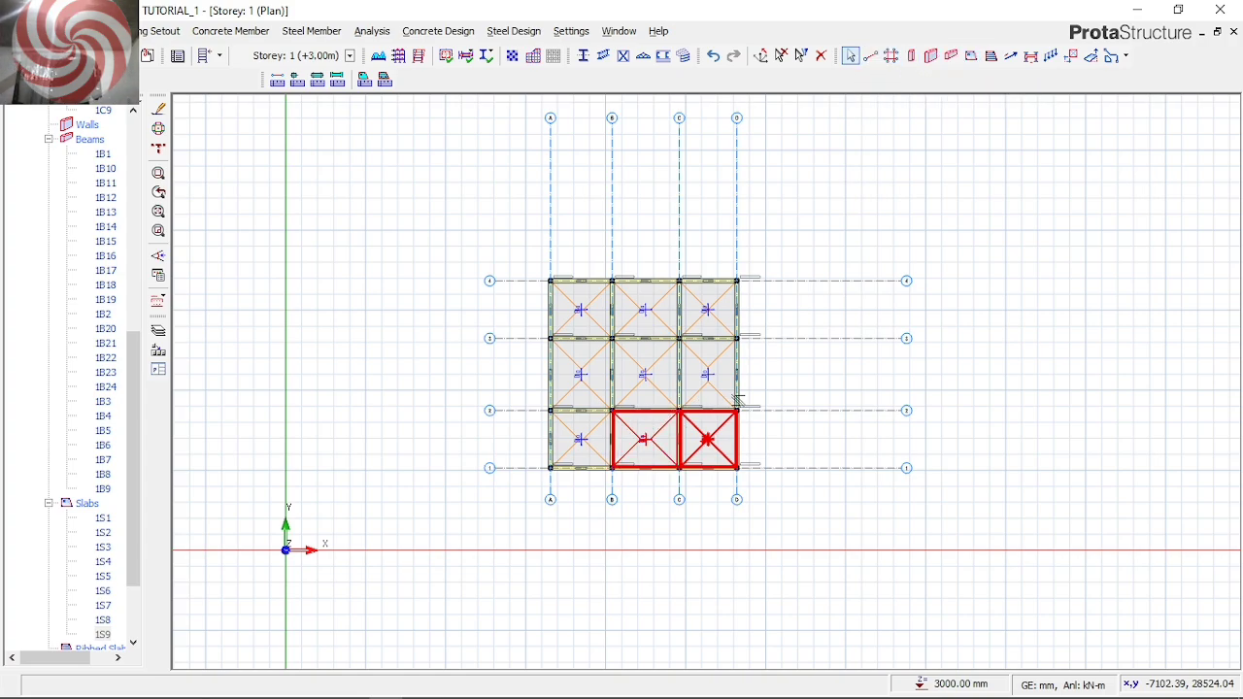
Raise the building's total number of storeys to 3 and return to the Storey 1 plan
{"action": "left_click", "coordinate": [157, 31]}
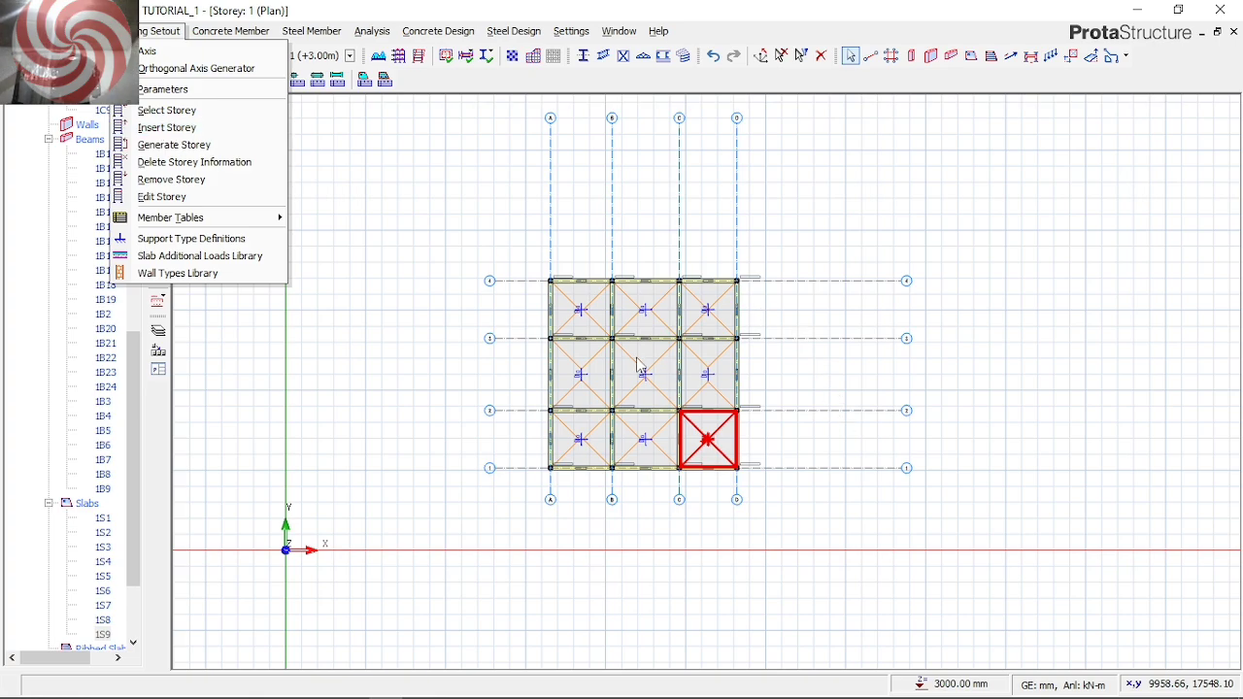
{"action": "left_click", "coordinate": [179, 128]}
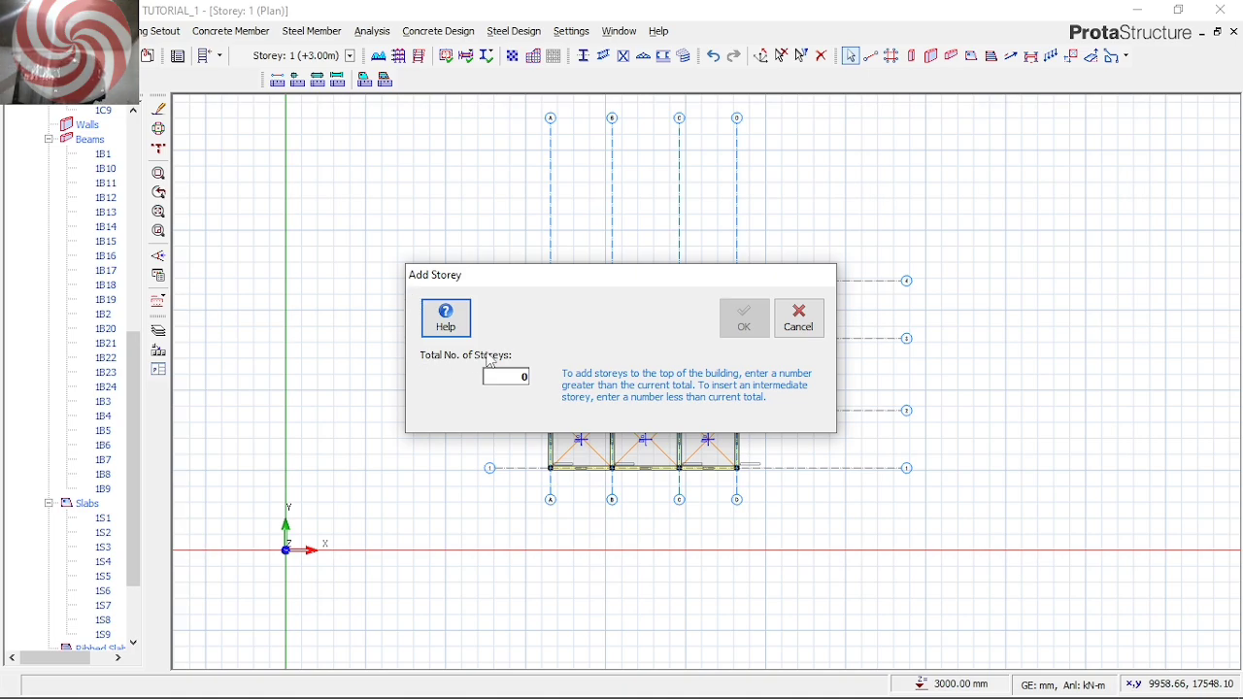
{"action": "left_click", "coordinate": [518, 381]}
{"action": "key", "text": "BackSpace"}
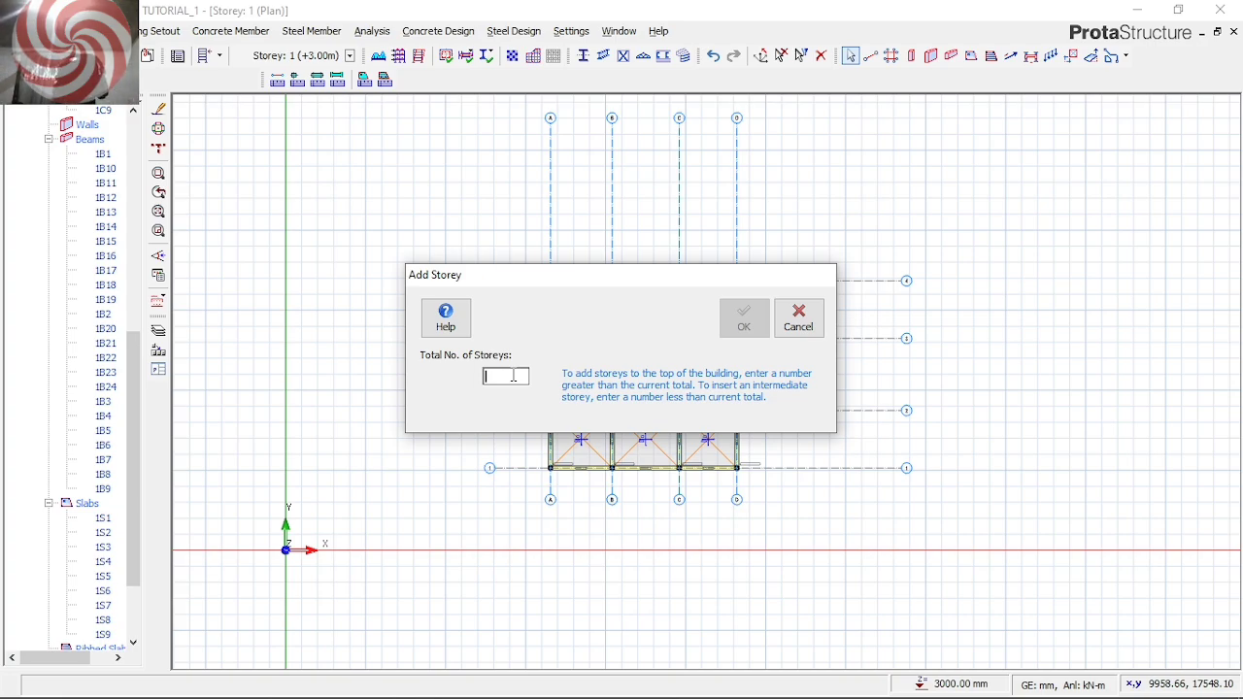
{"action": "type", "text": "5"}
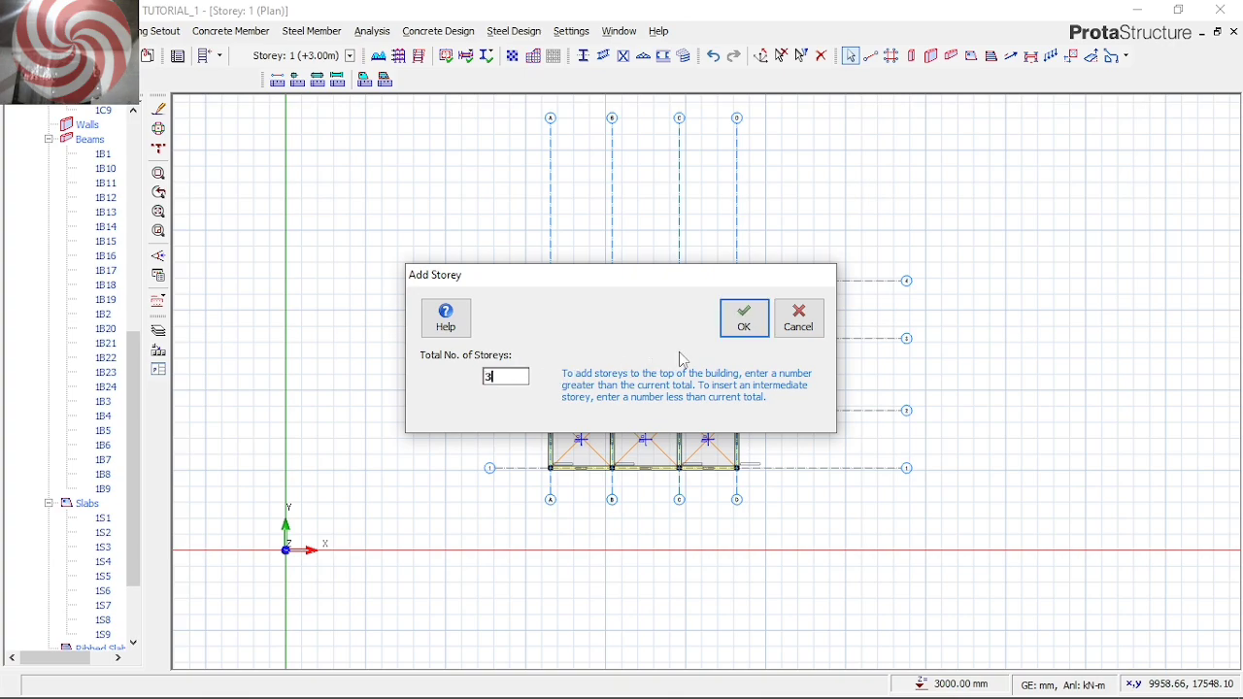
{"action": "left_click", "coordinate": [738, 326]}
{"action": "left_click", "coordinate": [688, 420]}
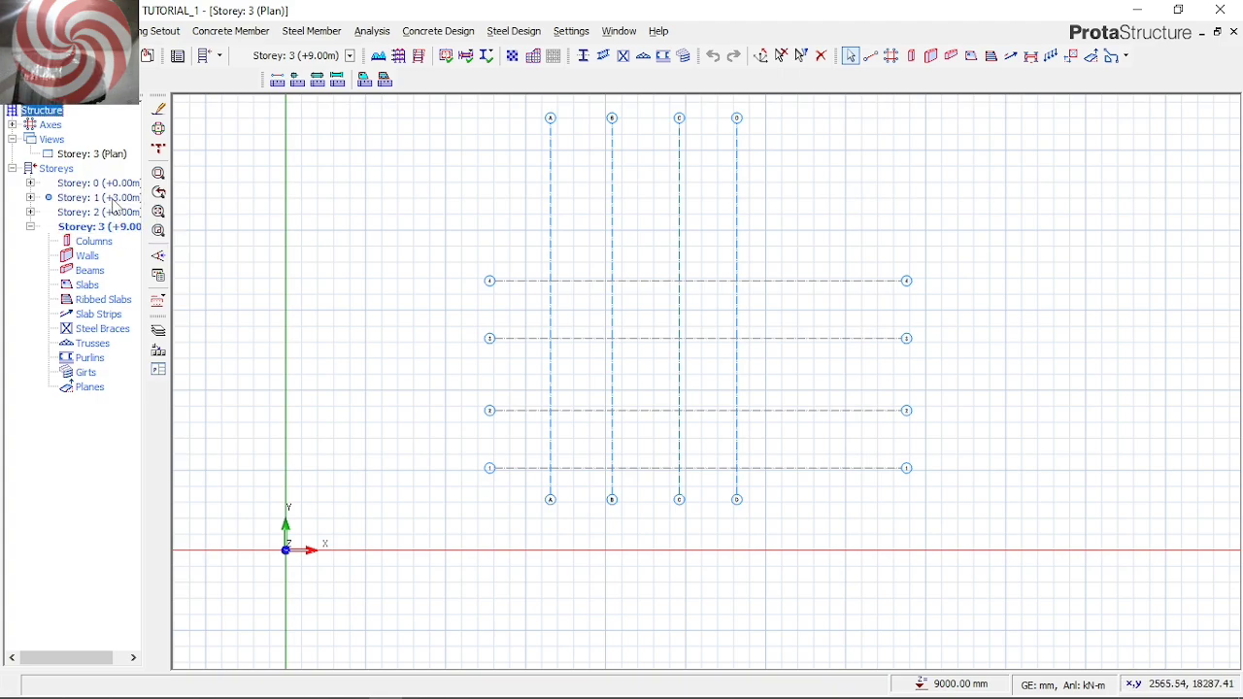
{"action": "double_click", "coordinate": [115, 204]}
{"action": "left_click", "coordinate": [160, 212]}
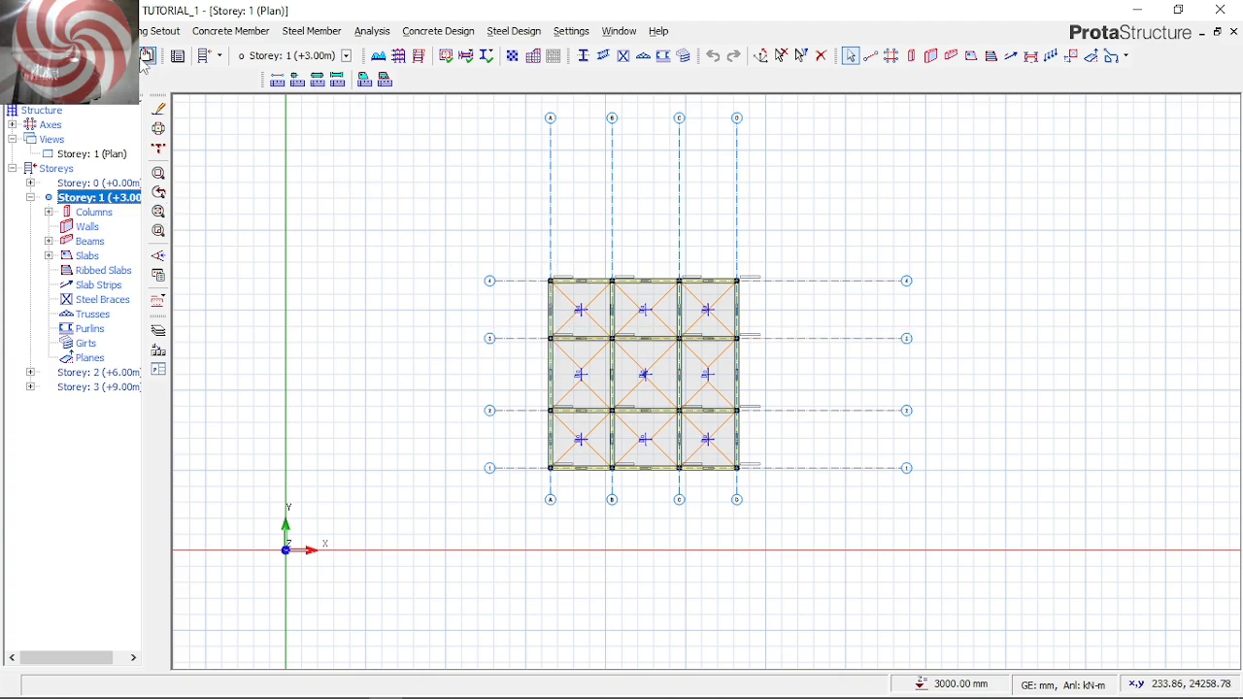
Generate Storey 2 from Storey 1 with all member types included
{"action": "left_click", "coordinate": [201, 37]}
{"action": "mouse_move", "coordinate": [148, 38]}
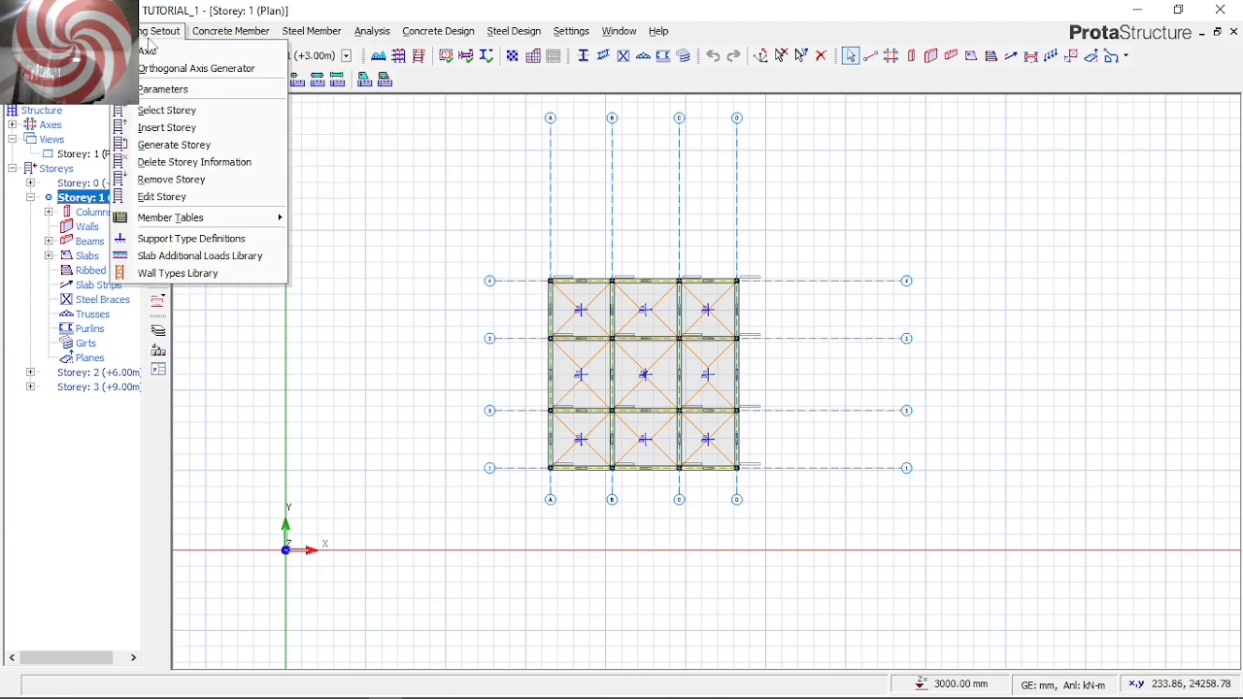
{"action": "left_click", "coordinate": [170, 145]}
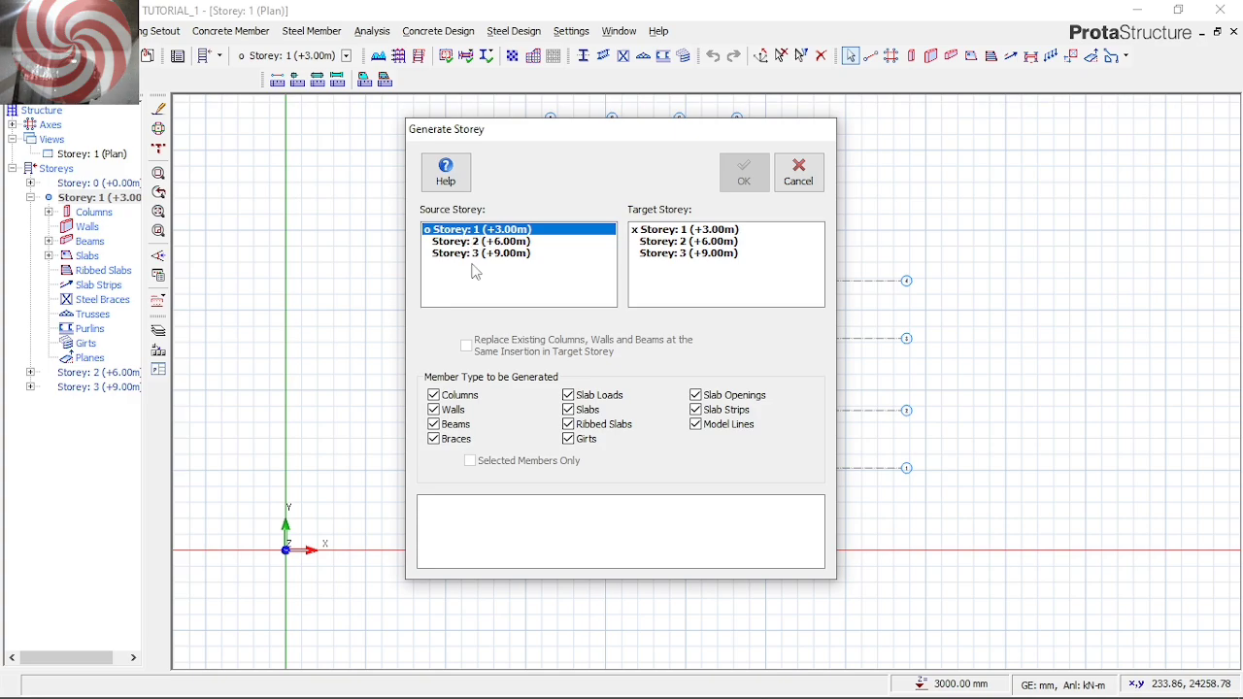
{"action": "left_click", "coordinate": [683, 243]}
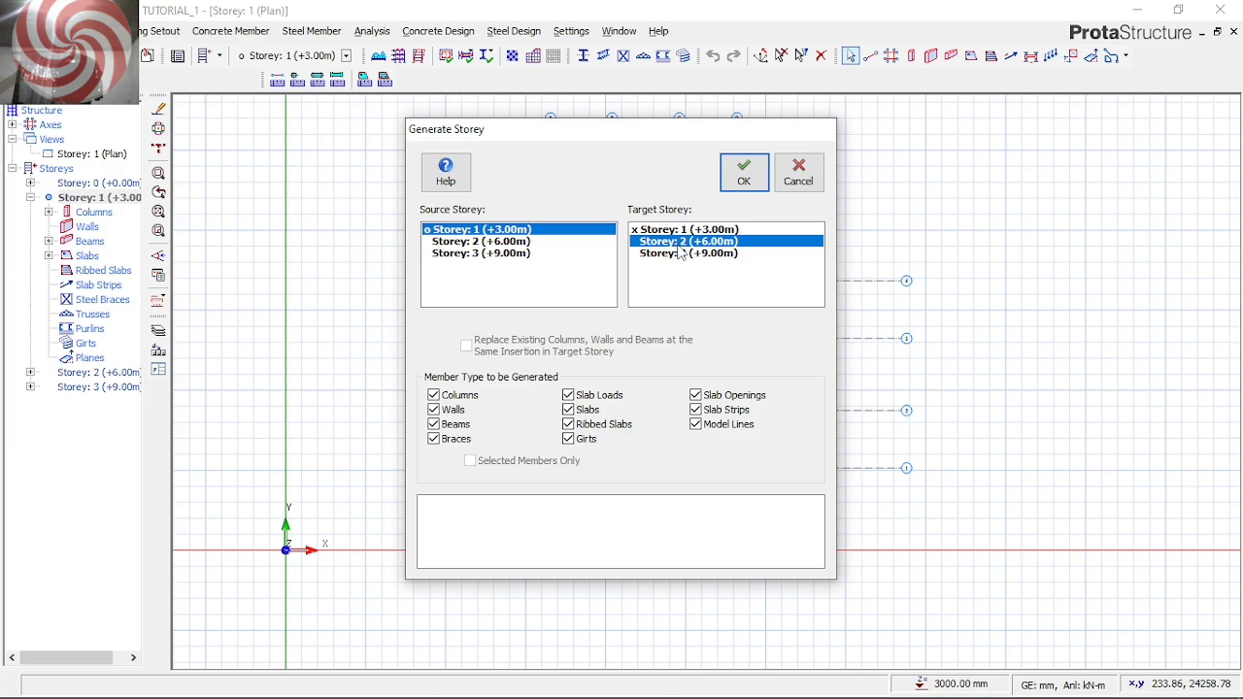
{"action": "left_click", "coordinate": [743, 189]}
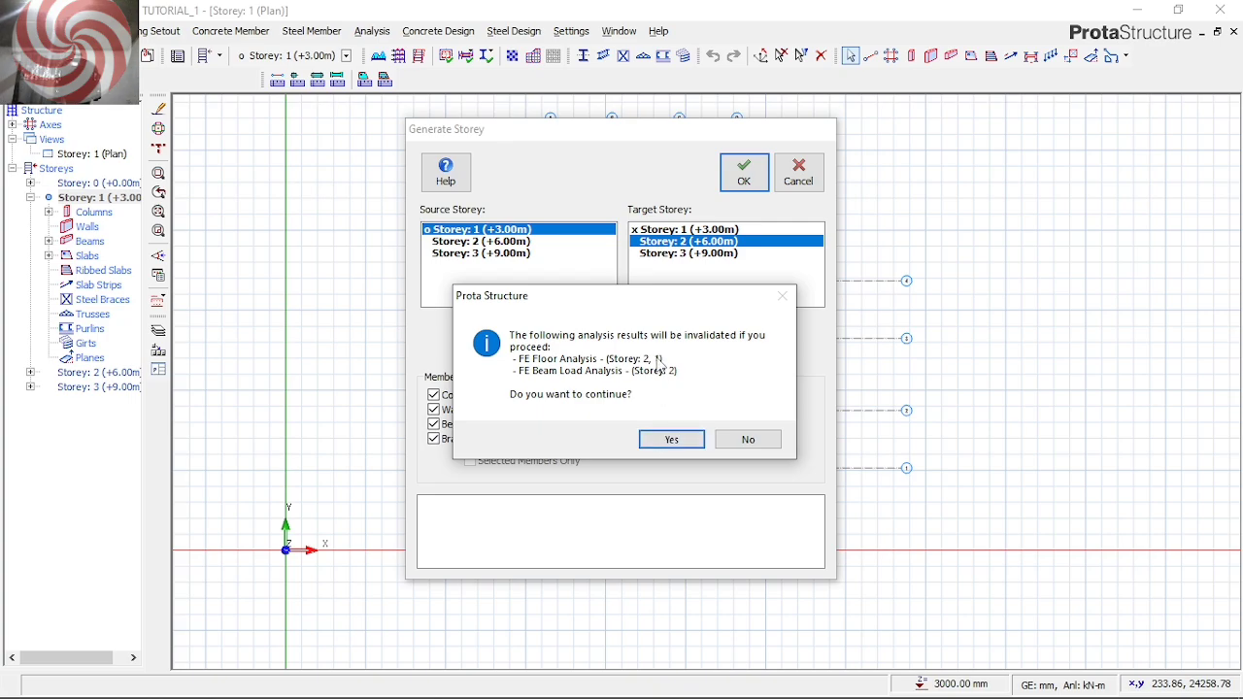
{"action": "left_click", "coordinate": [672, 439]}
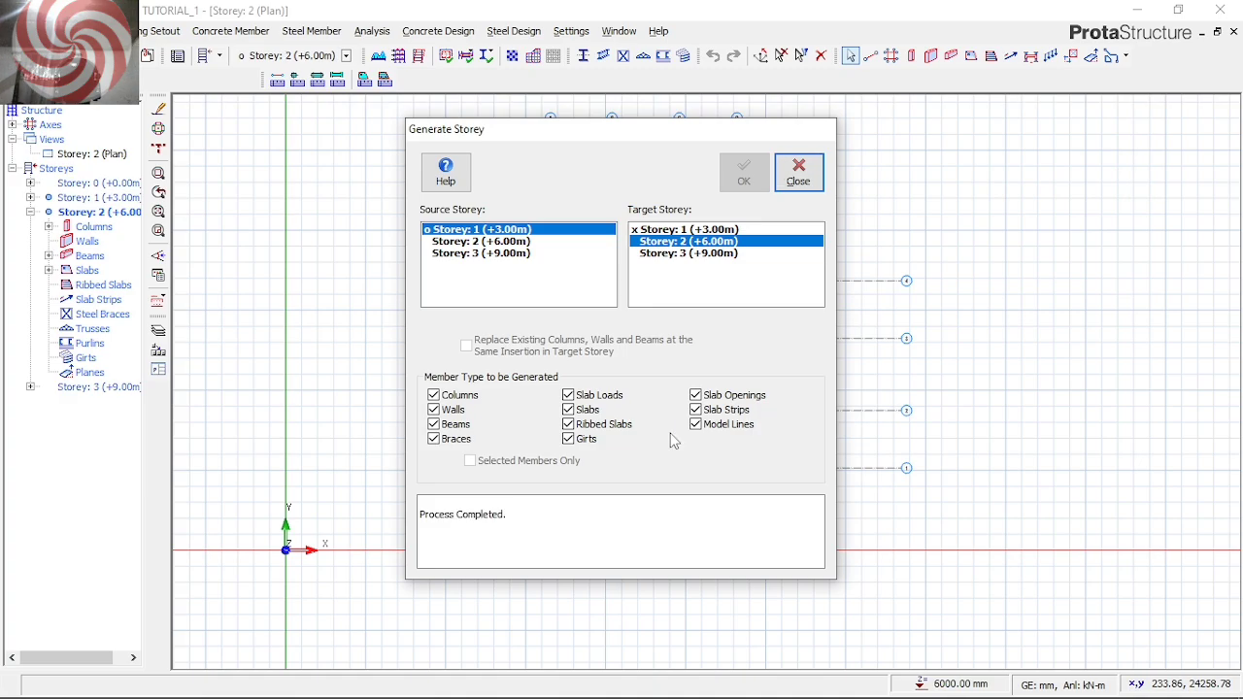
{"action": "left_click", "coordinate": [802, 174]}
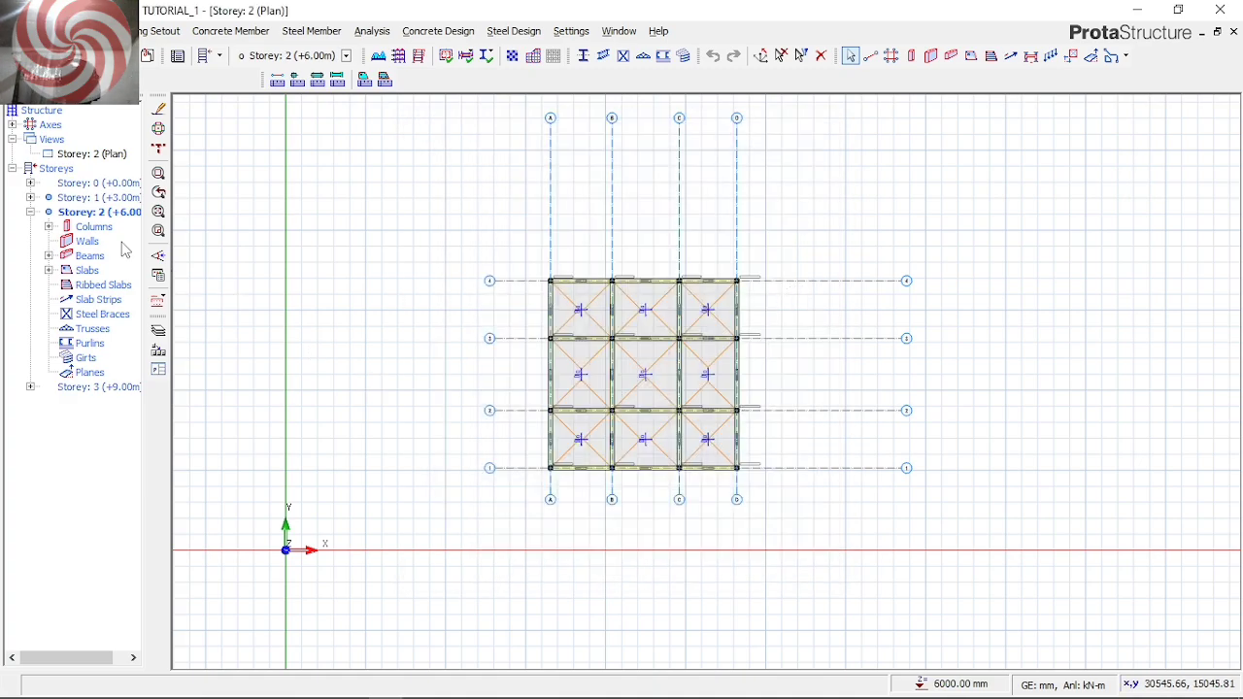
Generate Storey 3 from Storey 2, excluding slabs and slab loads
{"action": "double_click", "coordinate": [105, 200]}
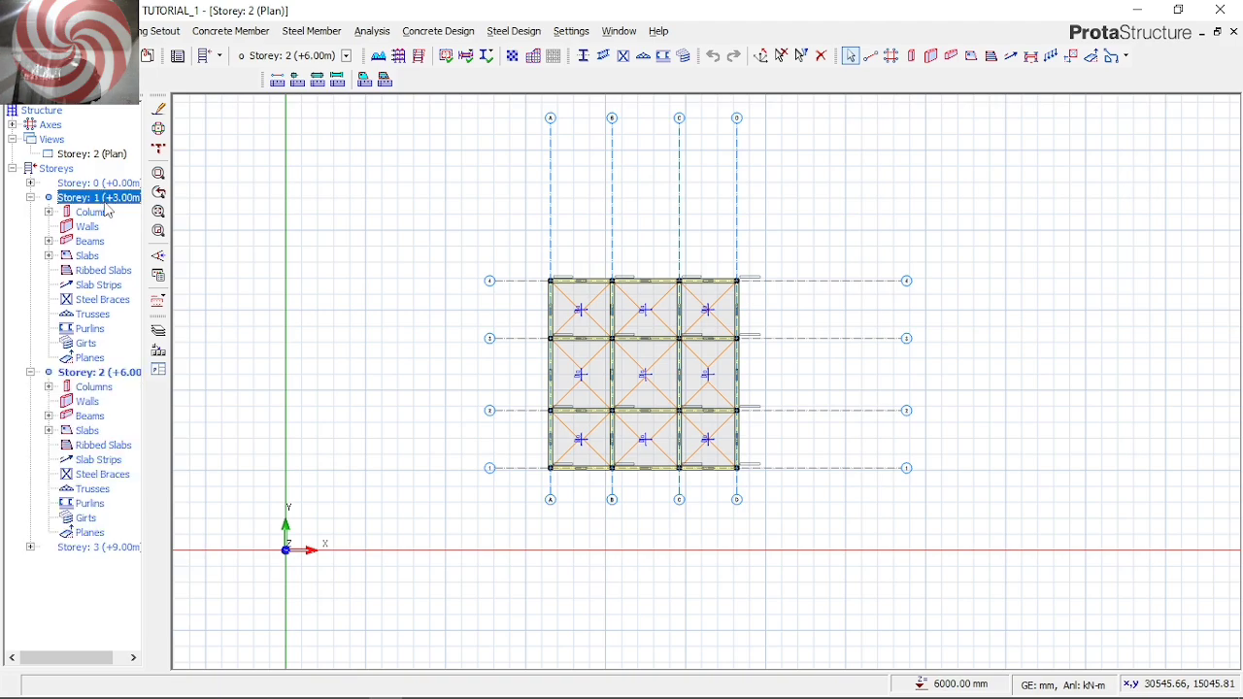
{"action": "double_click", "coordinate": [94, 374]}
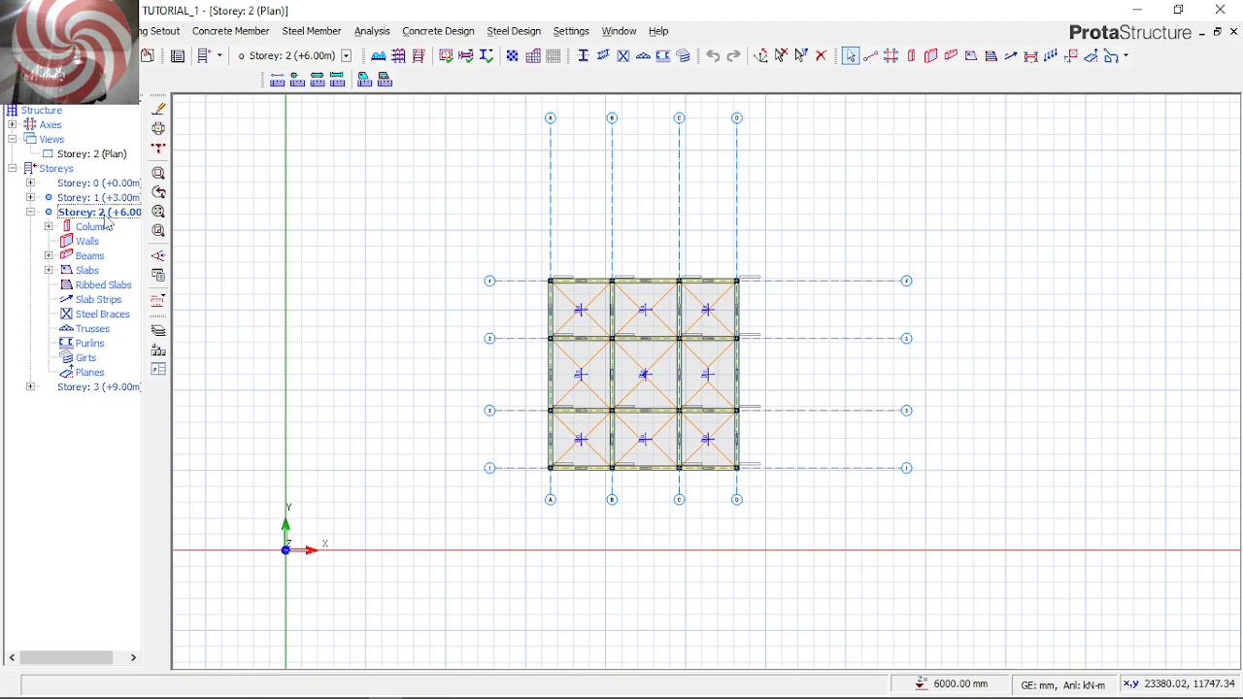
{"action": "left_click", "coordinate": [156, 33]}
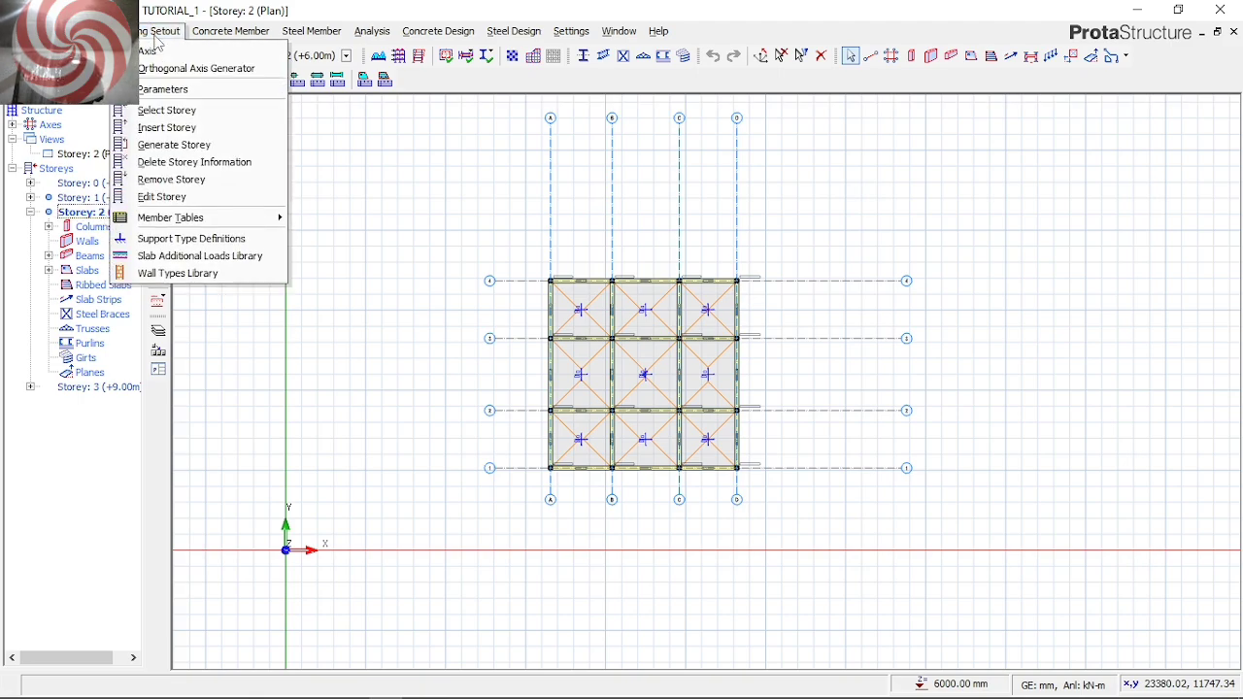
{"action": "left_click", "coordinate": [162, 146]}
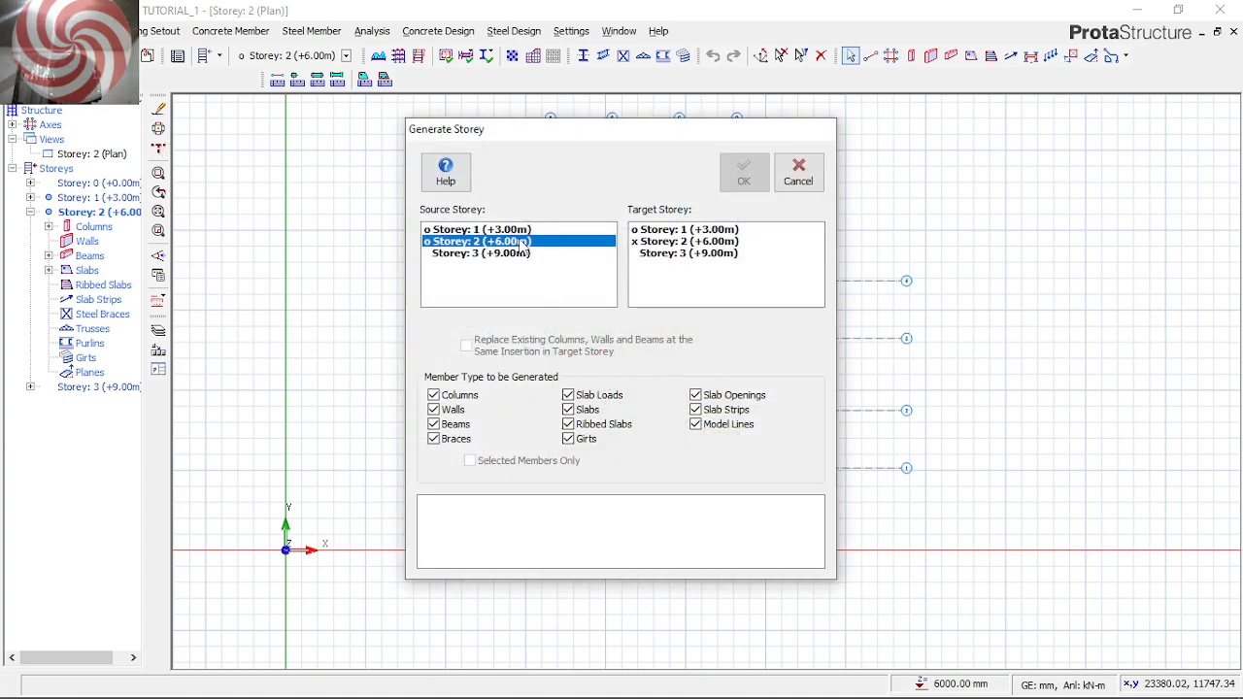
{"action": "left_click", "coordinate": [694, 254]}
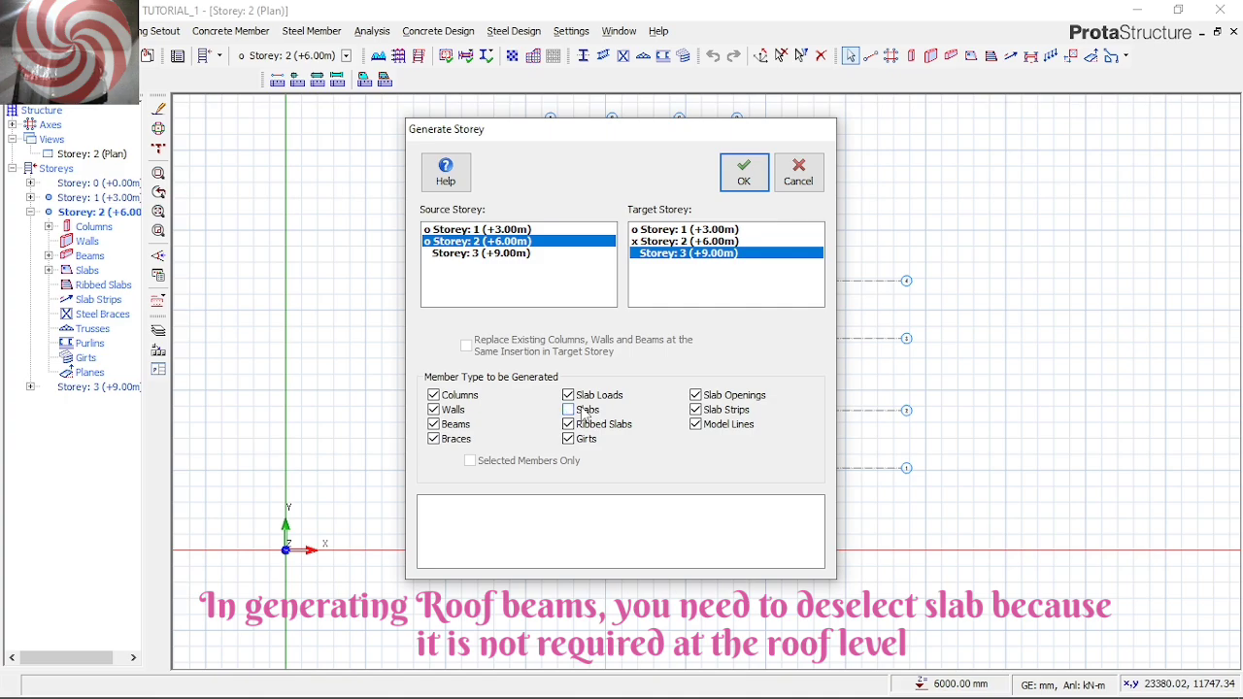
{"action": "left_click", "coordinate": [593, 396]}
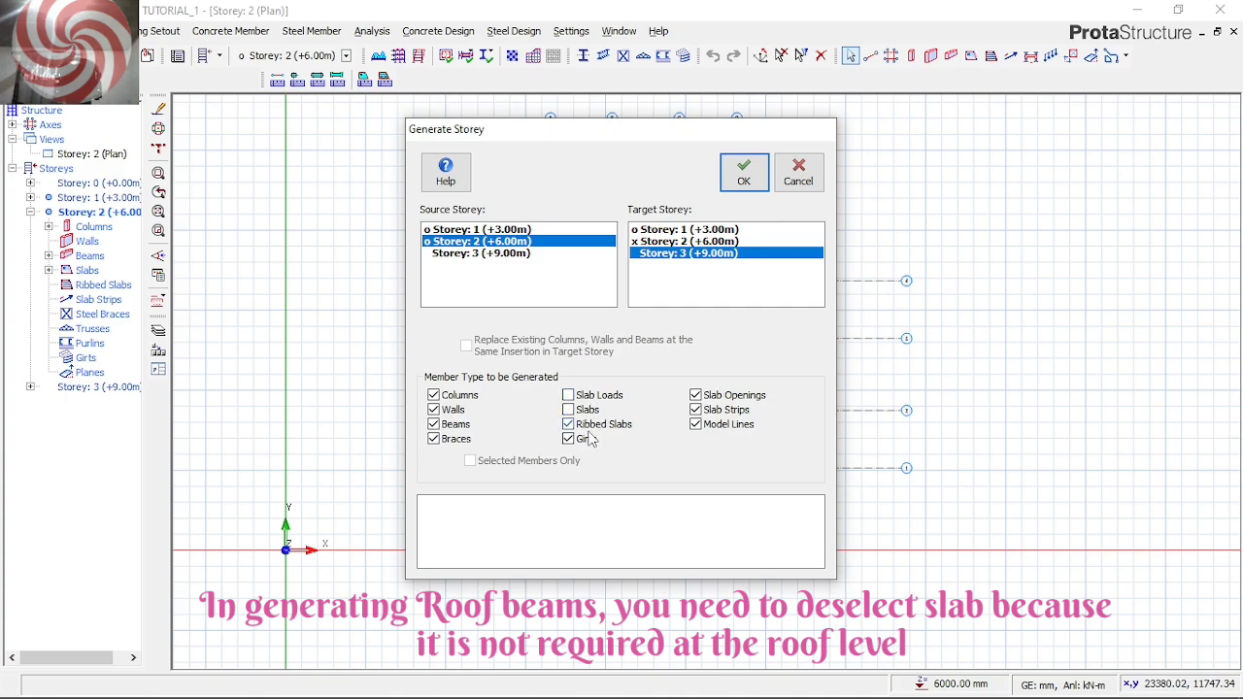
{"action": "left_click", "coordinate": [744, 179]}
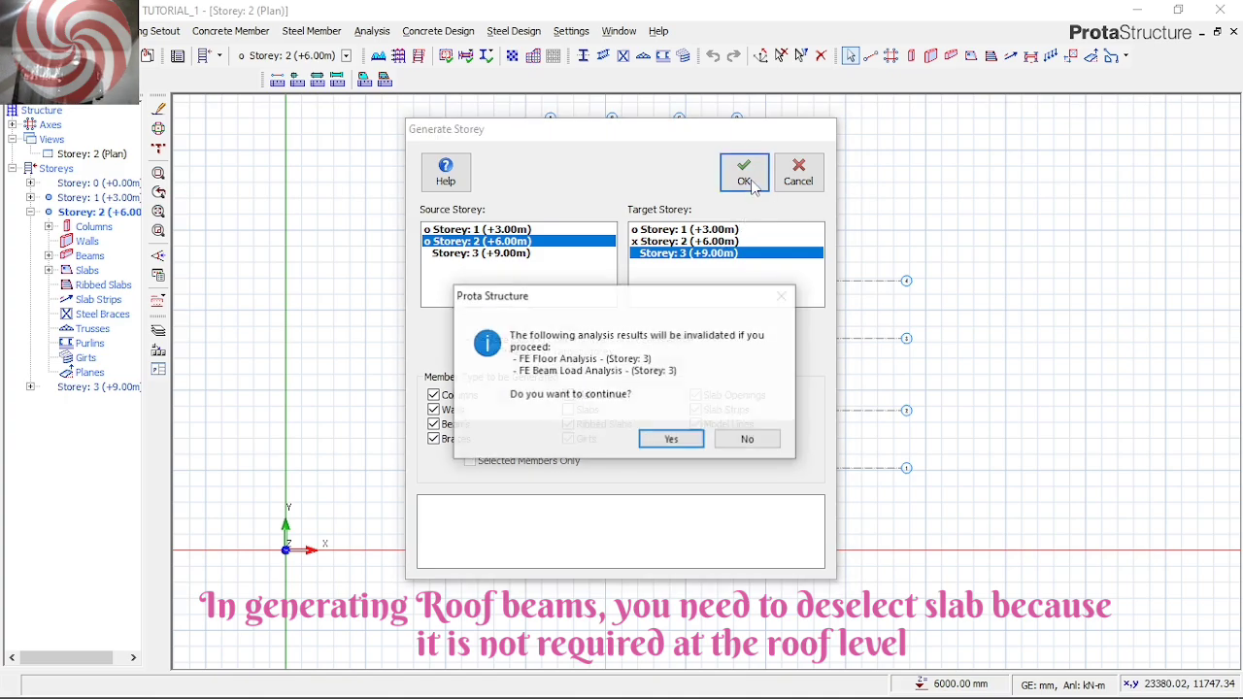
{"action": "left_click", "coordinate": [671, 442]}
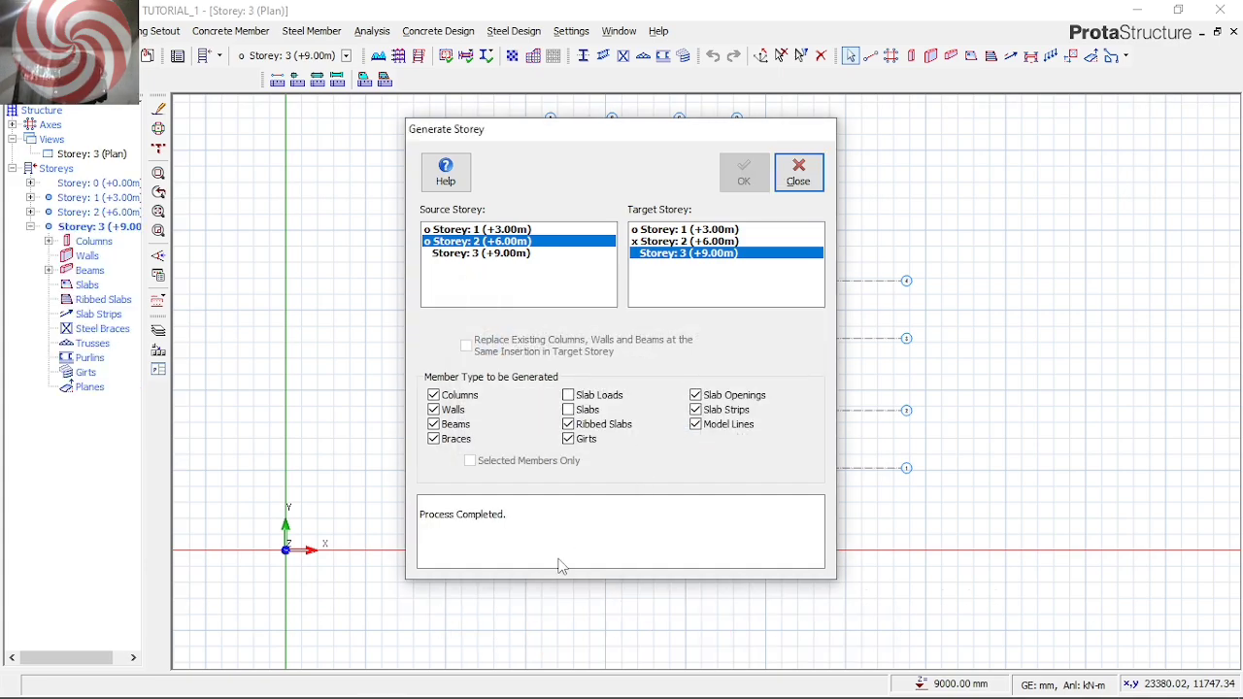
{"action": "left_click", "coordinate": [799, 175]}
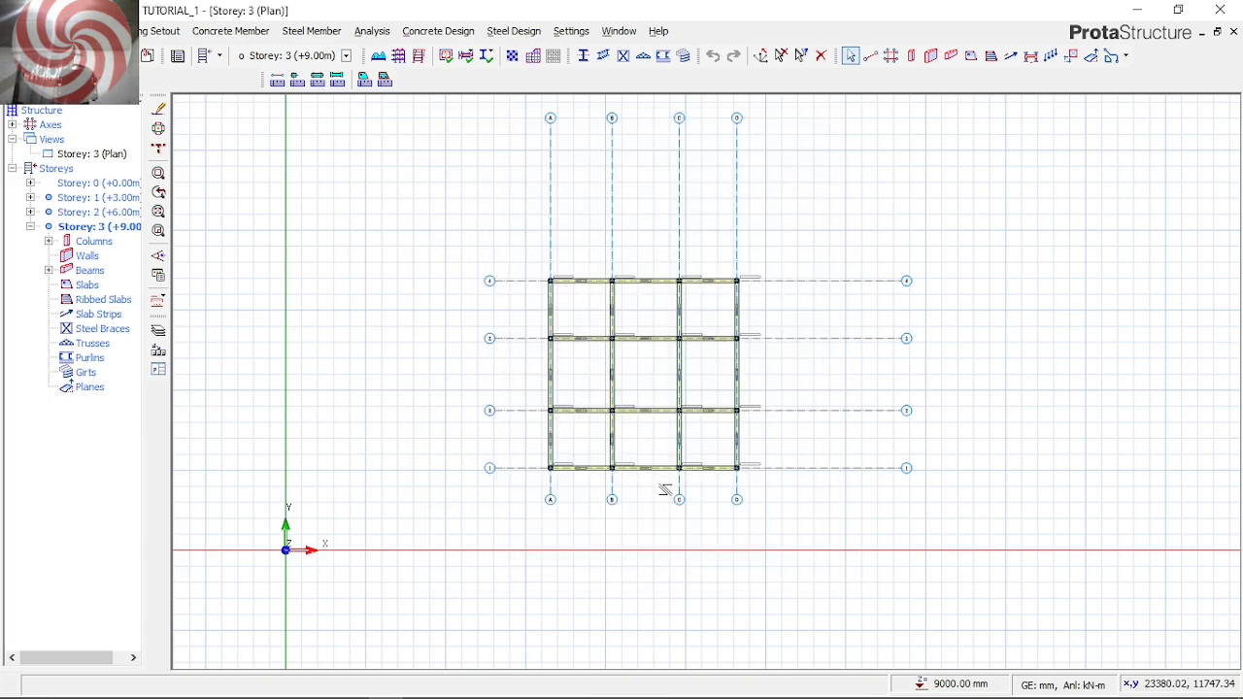
Change the Storey 3 plan view to a 3D view of the whole building
{"action": "right_click", "coordinate": [92, 158]}
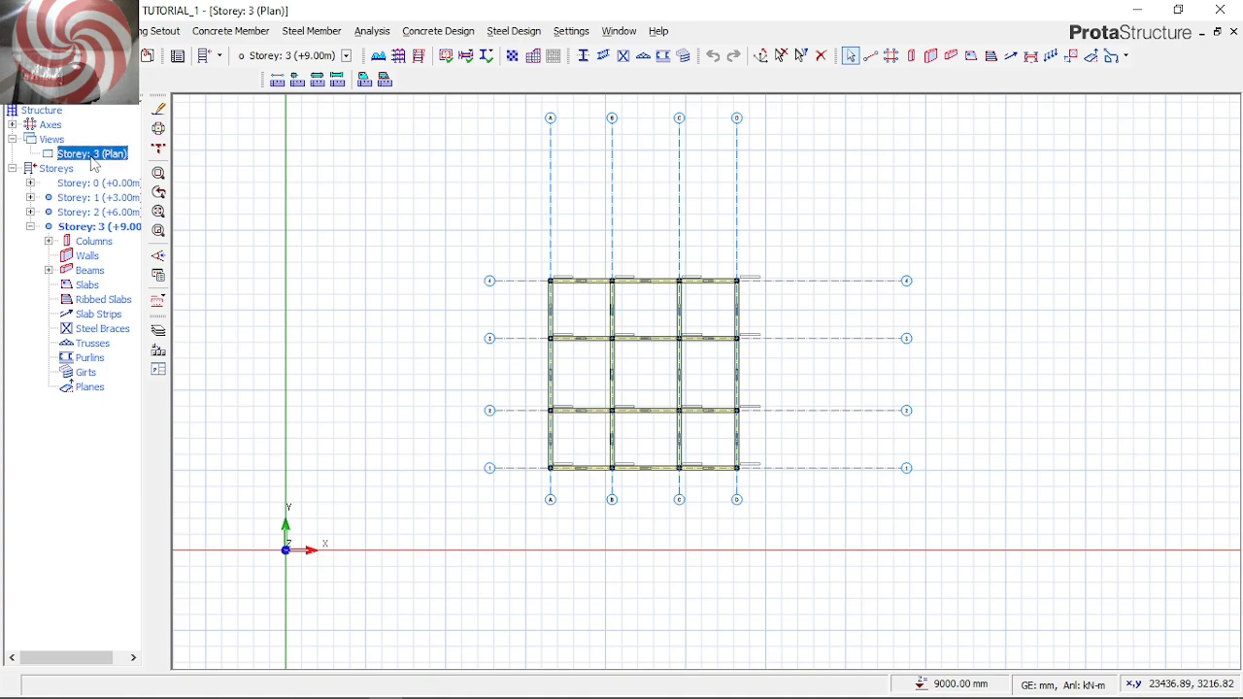
{"action": "left_click", "coordinate": [145, 184]}
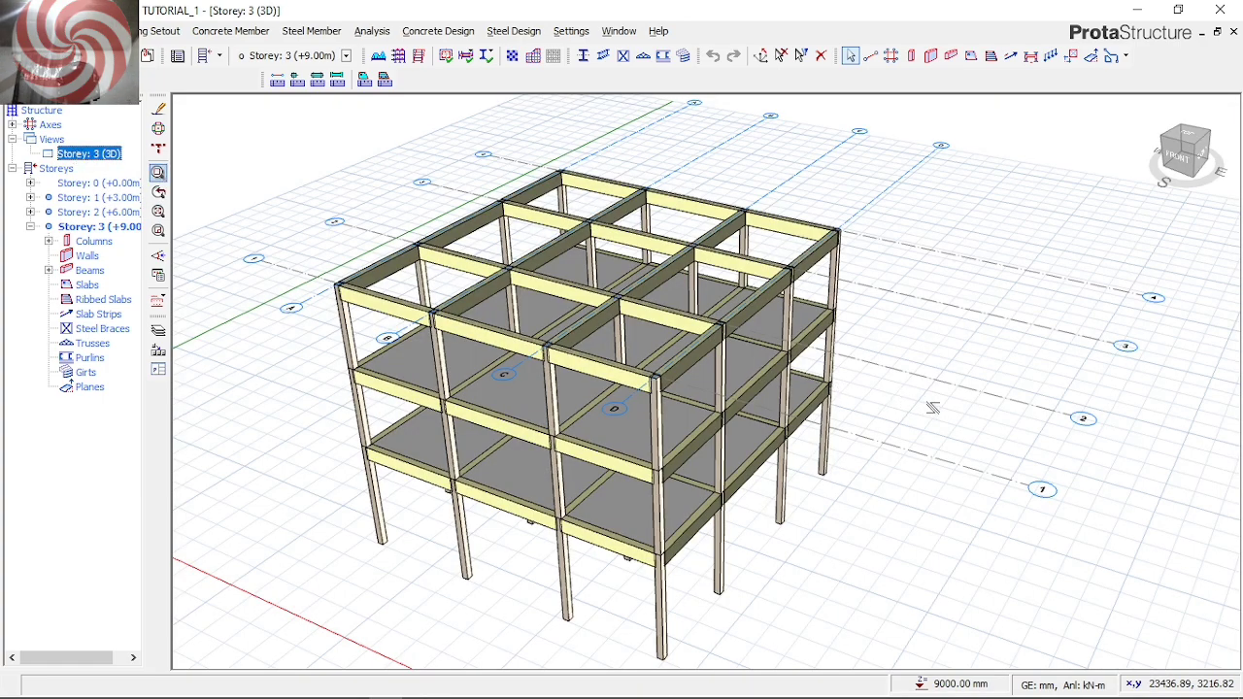
{"action": "mouse_move", "coordinate": [898, 369]}
{"action": "middle_mouse_down"}
{"action": "mouse_move", "coordinate": [888, 359]}
{"action": "mouse_move", "coordinate": [934, 224]}
{"action": "middle_mouse_up"}
{"action": "mouse_move", "coordinate": [769, 422]}
{"action": "middle_mouse_down"}
{"action": "mouse_move", "coordinate": [708, 472]}
{"action": "mouse_move", "coordinate": [738, 466]}
{"action": "mouse_move", "coordinate": [758, 496]}
{"action": "middle_mouse_up"}
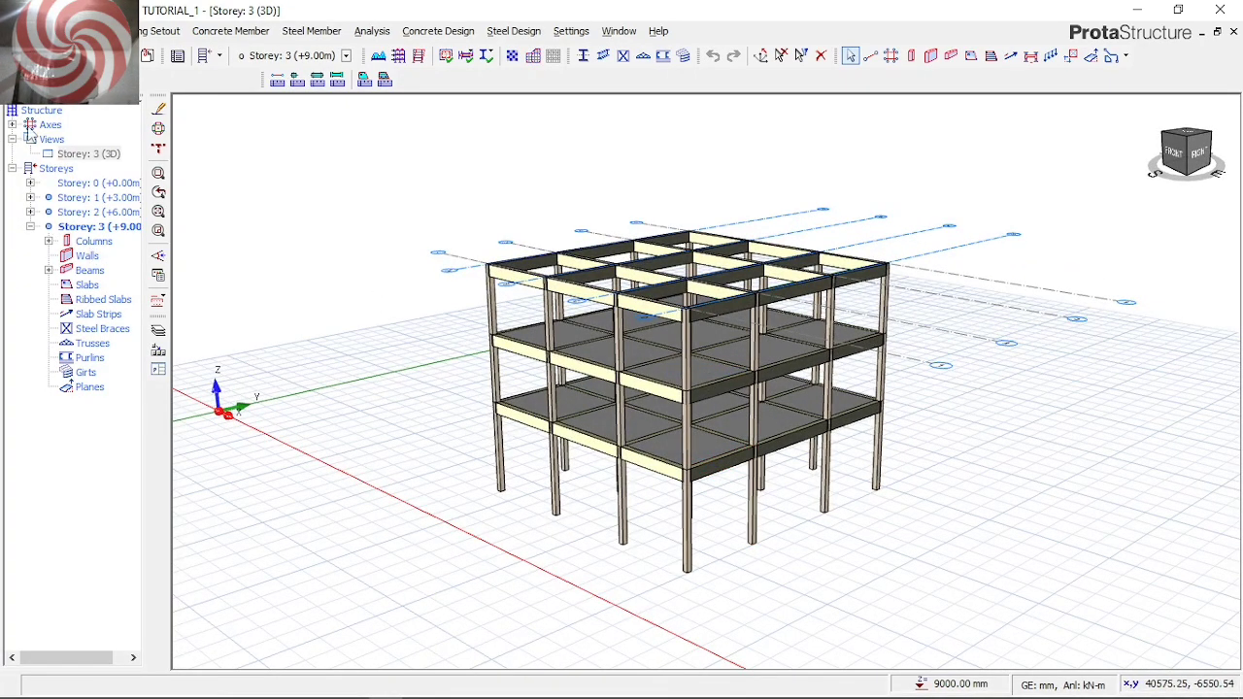
Arrange the workspace as two side-by-side view windows, each taking 50 % of the width
{"action": "left_click", "coordinate": [627, 33]}
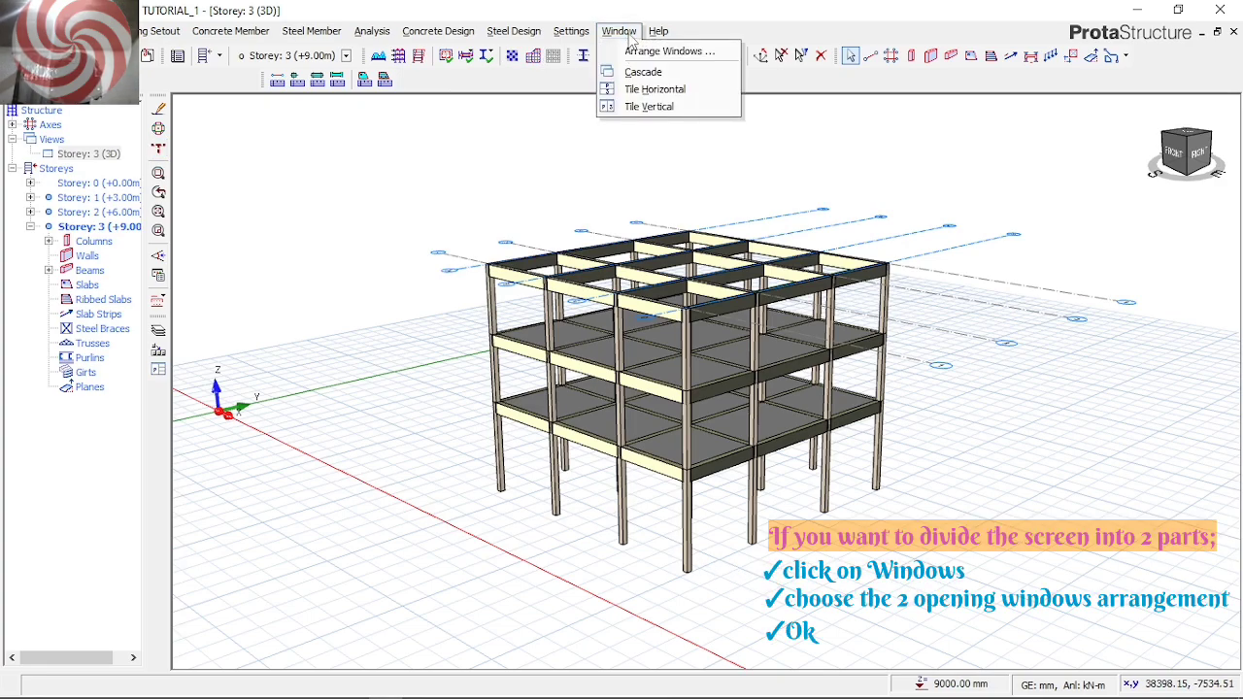
{"action": "left_click", "coordinate": [640, 53]}
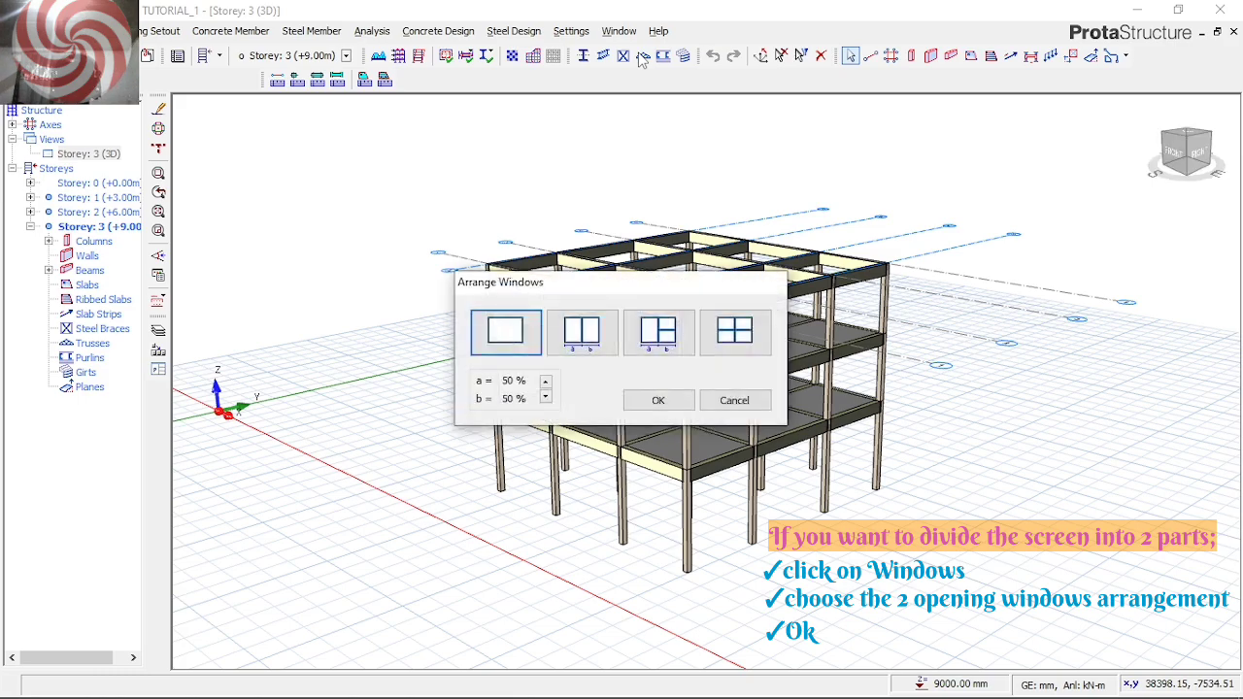
{"action": "left_click", "coordinate": [577, 356]}
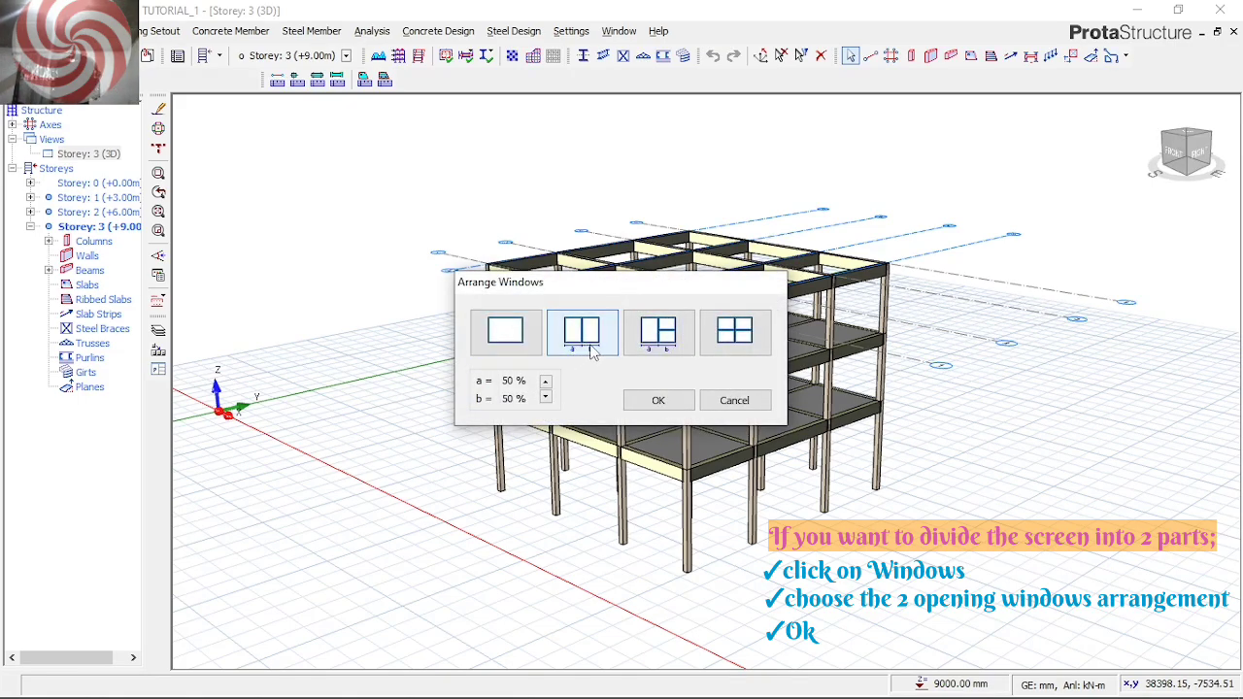
{"action": "left_click", "coordinate": [650, 406]}
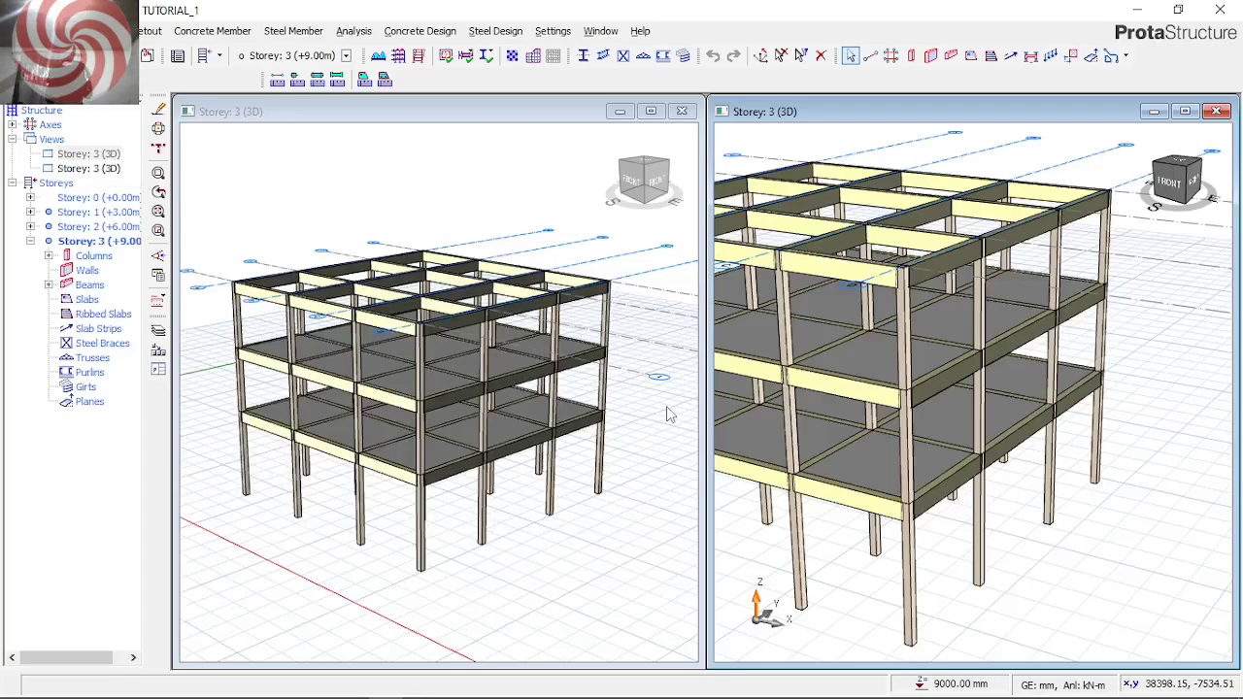
{"action": "left_click", "coordinate": [1055, 341]}
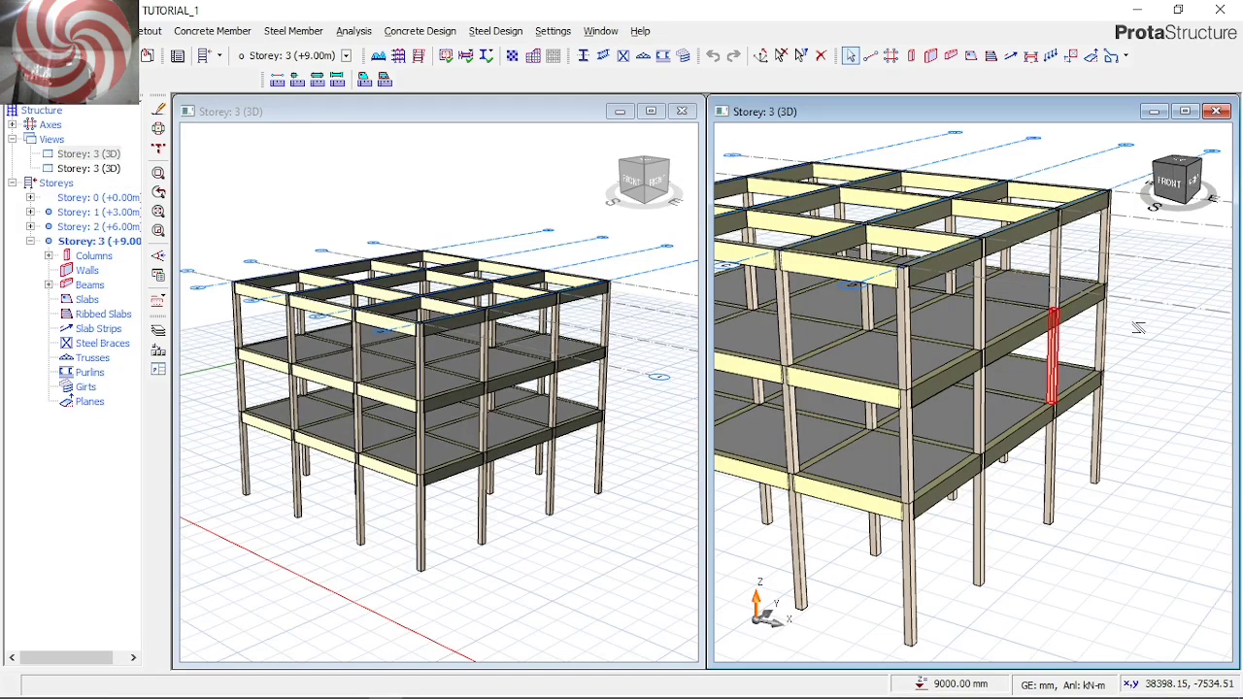
{"action": "left_click", "coordinate": [1122, 337]}
{"action": "scroll", "coordinate": [1138, 339], "scroll_direction": "down", "scroll_amount": 2}
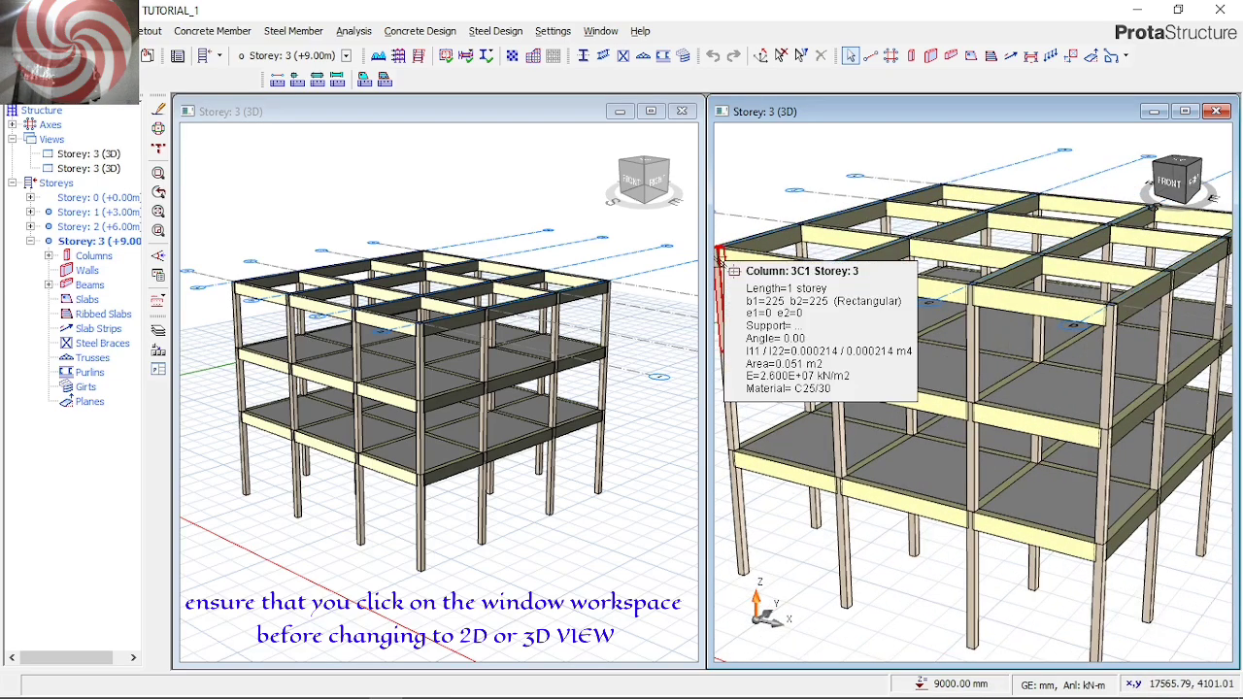
{"action": "scroll", "coordinate": [719, 260], "scroll_direction": "up", "scroll_amount": 2}
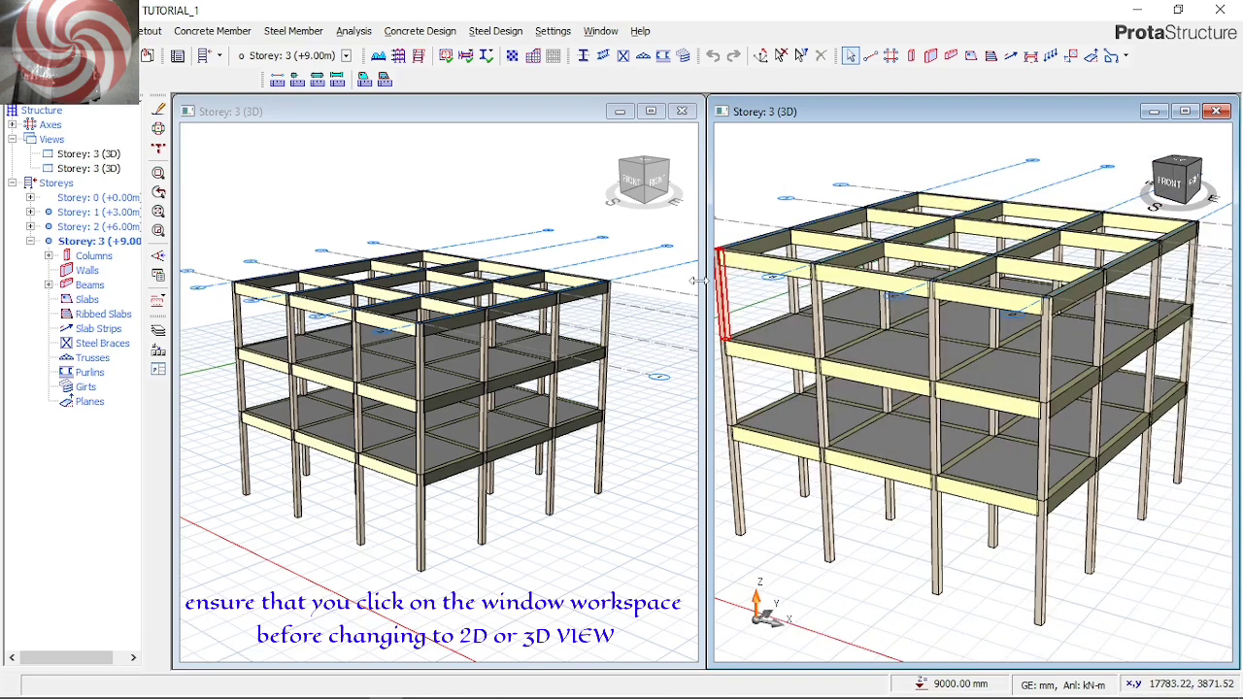
Change the first of the two 3D views to a plan view and display Storey 1 in it
{"action": "left_click", "coordinate": [449, 430]}
{"action": "left_click", "coordinate": [465, 244]}
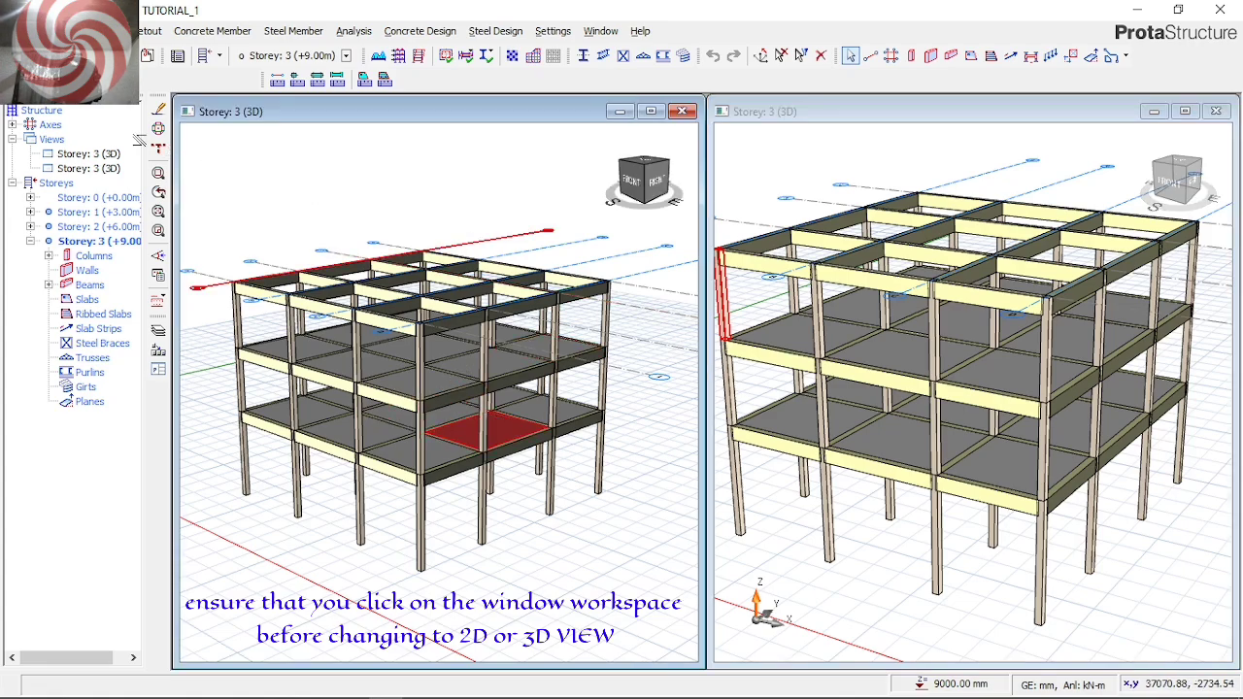
{"action": "left_click", "coordinate": [102, 272]}
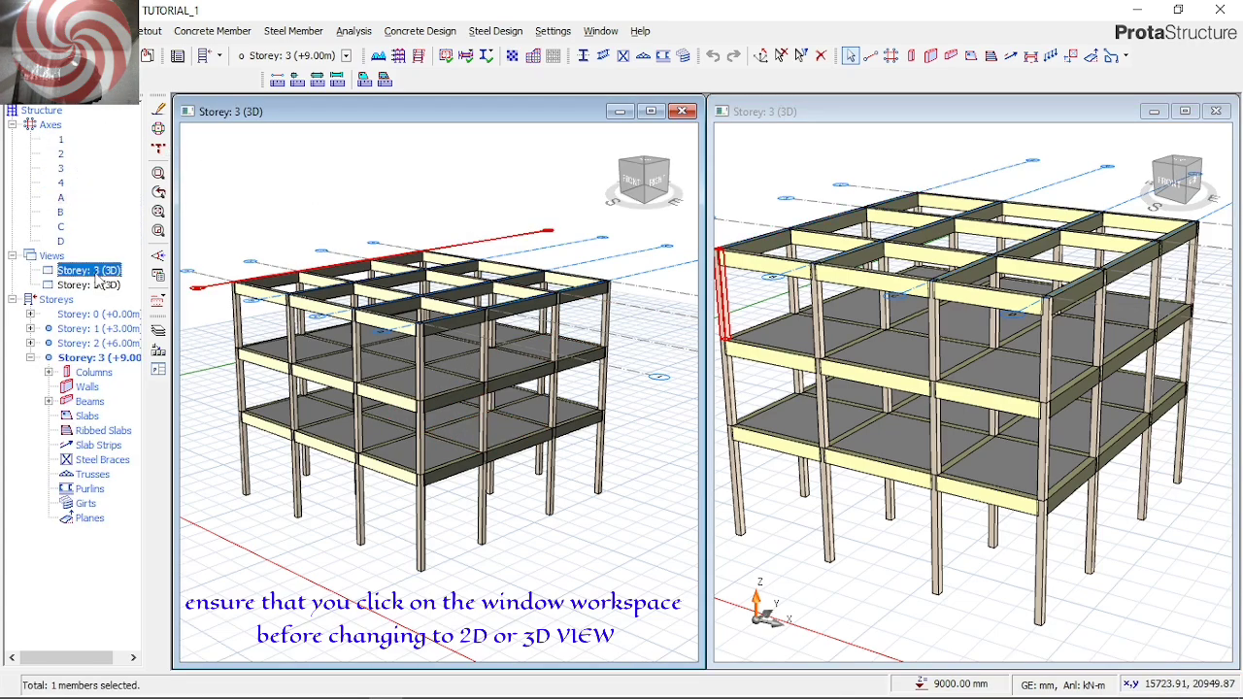
{"action": "right_click", "coordinate": [104, 276]}
{"action": "left_click", "coordinate": [146, 285]}
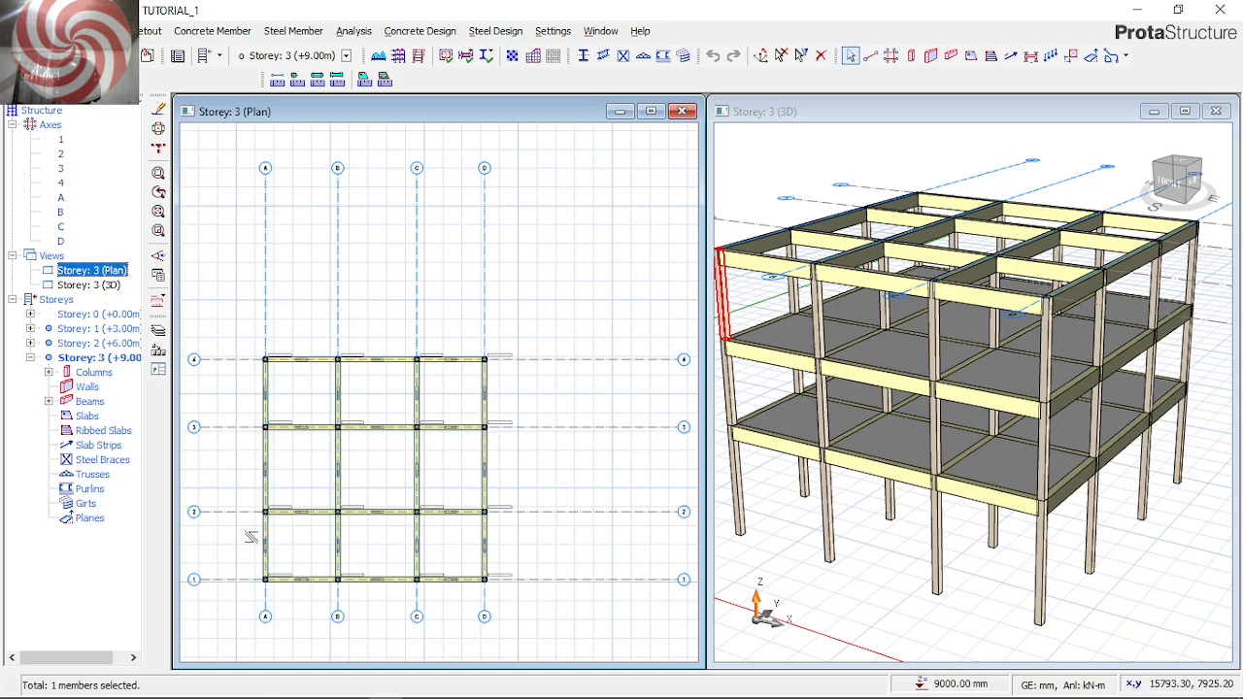
{"action": "scroll", "coordinate": [250, 537], "scroll_direction": "up", "scroll_amount": 1}
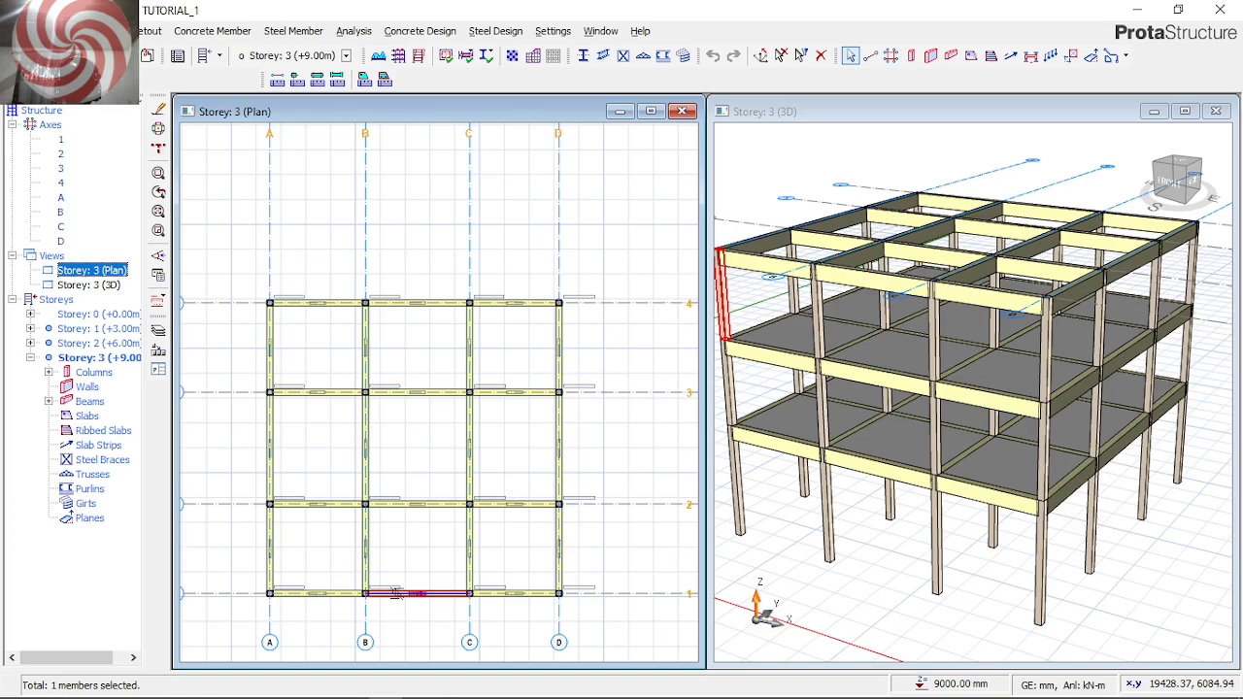
{"action": "double_click", "coordinate": [98, 329]}
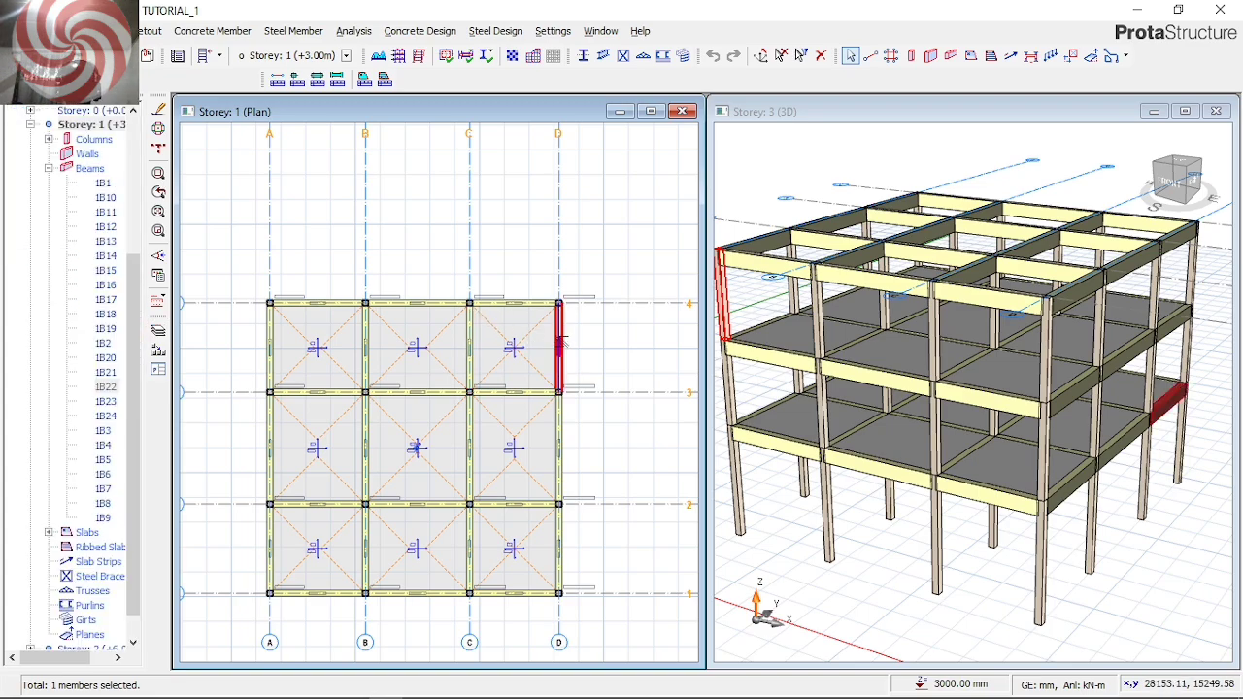
{"action": "mouse_move", "coordinate": [561, 338]}
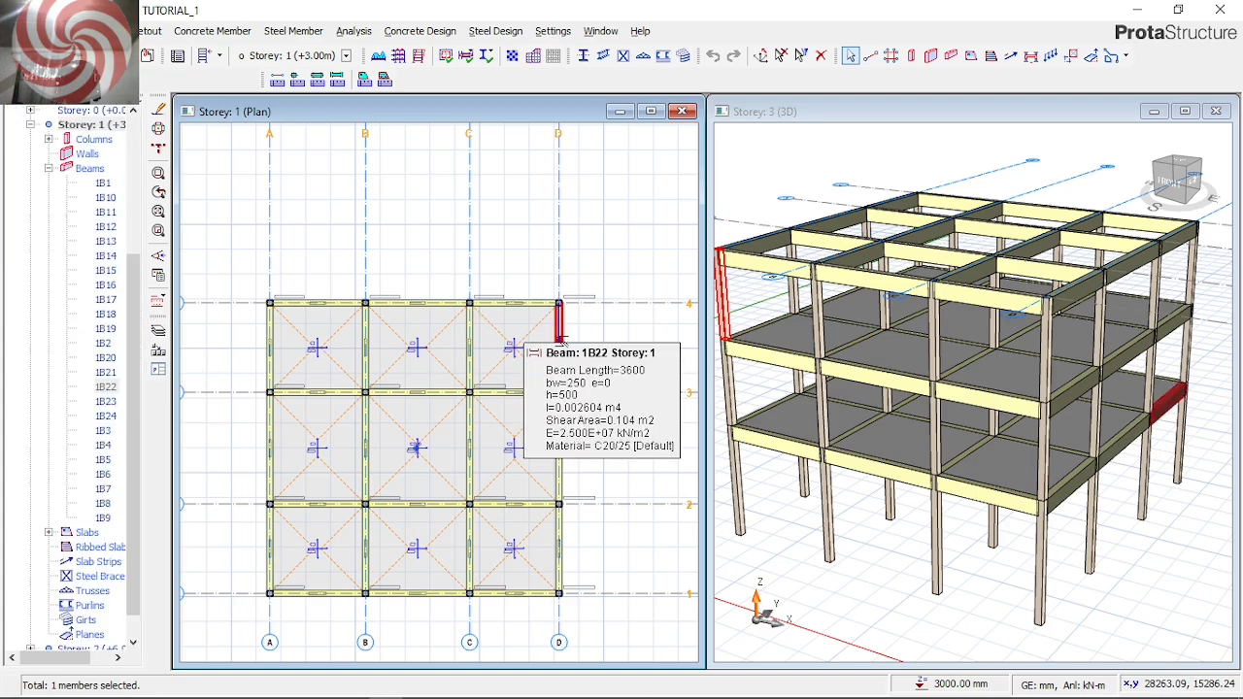
{"action": "right_click", "coordinate": [562, 339]}
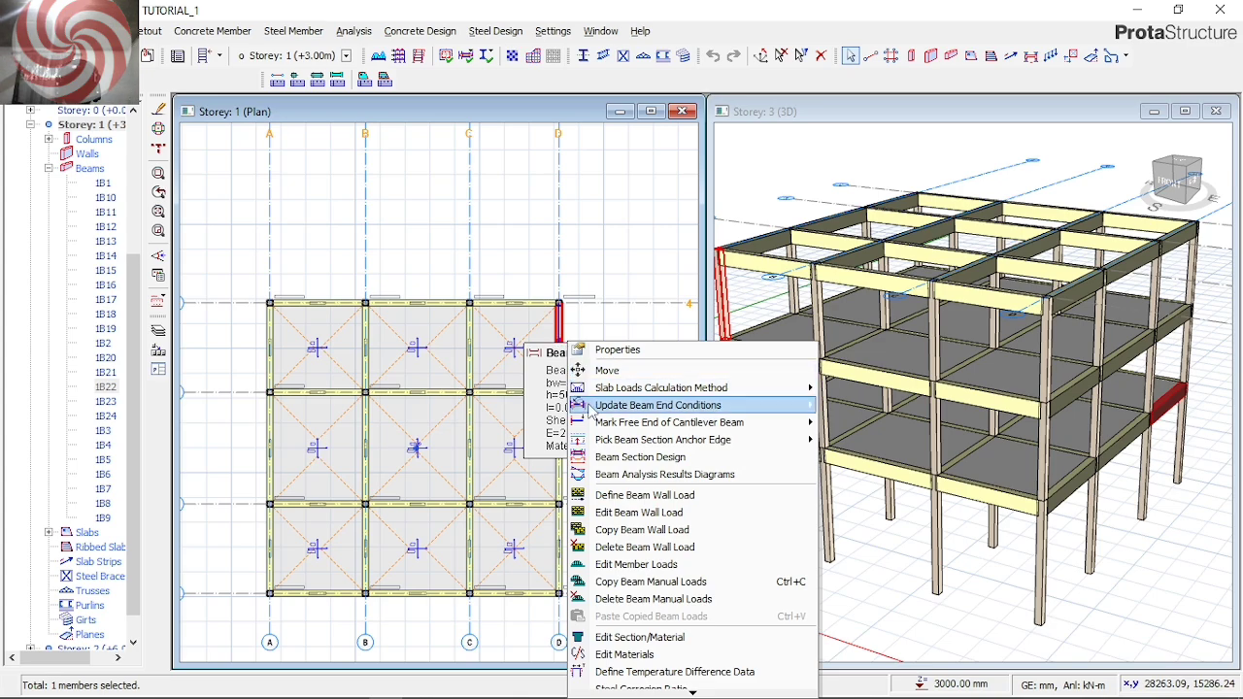
{"action": "left_click", "coordinate": [632, 513]}
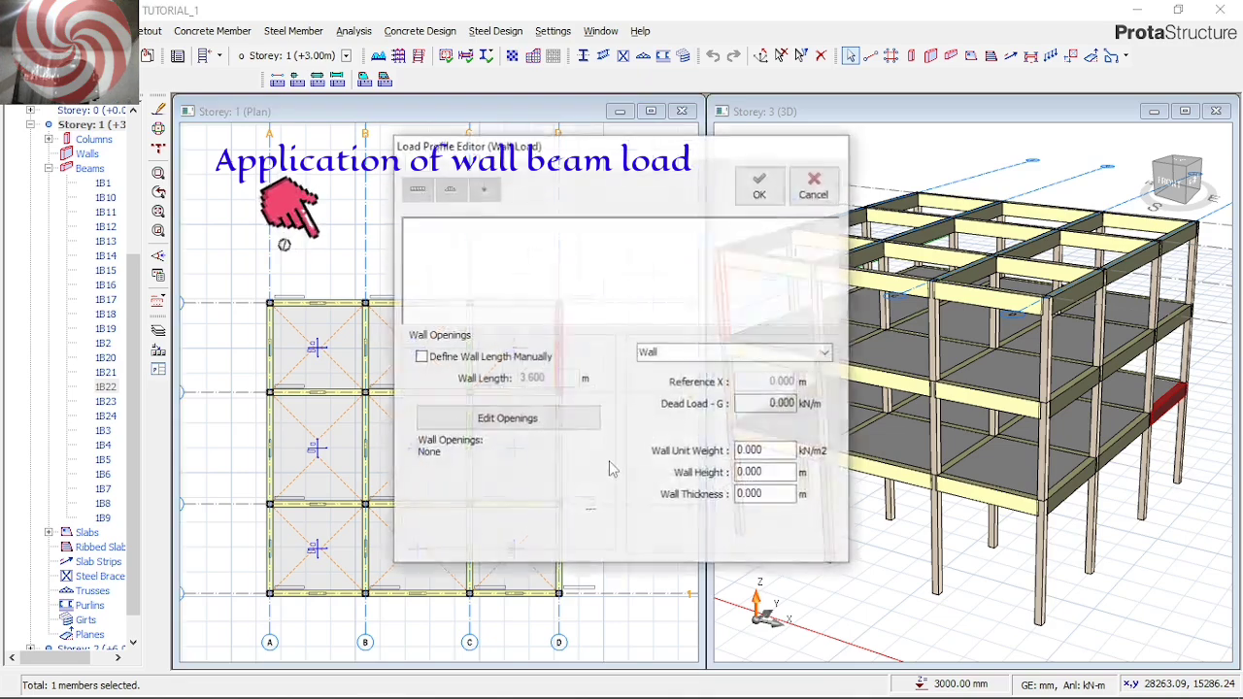
{"action": "double_click", "coordinate": [766, 451]}
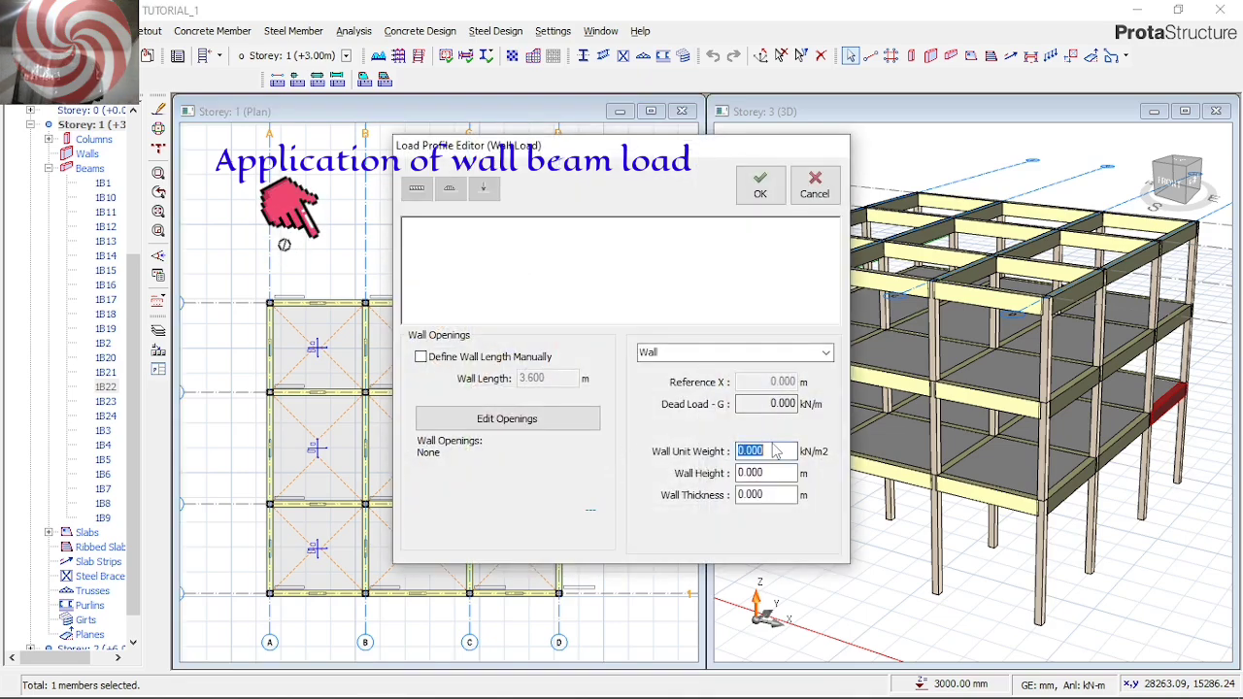
{"action": "type", "text": "3"}
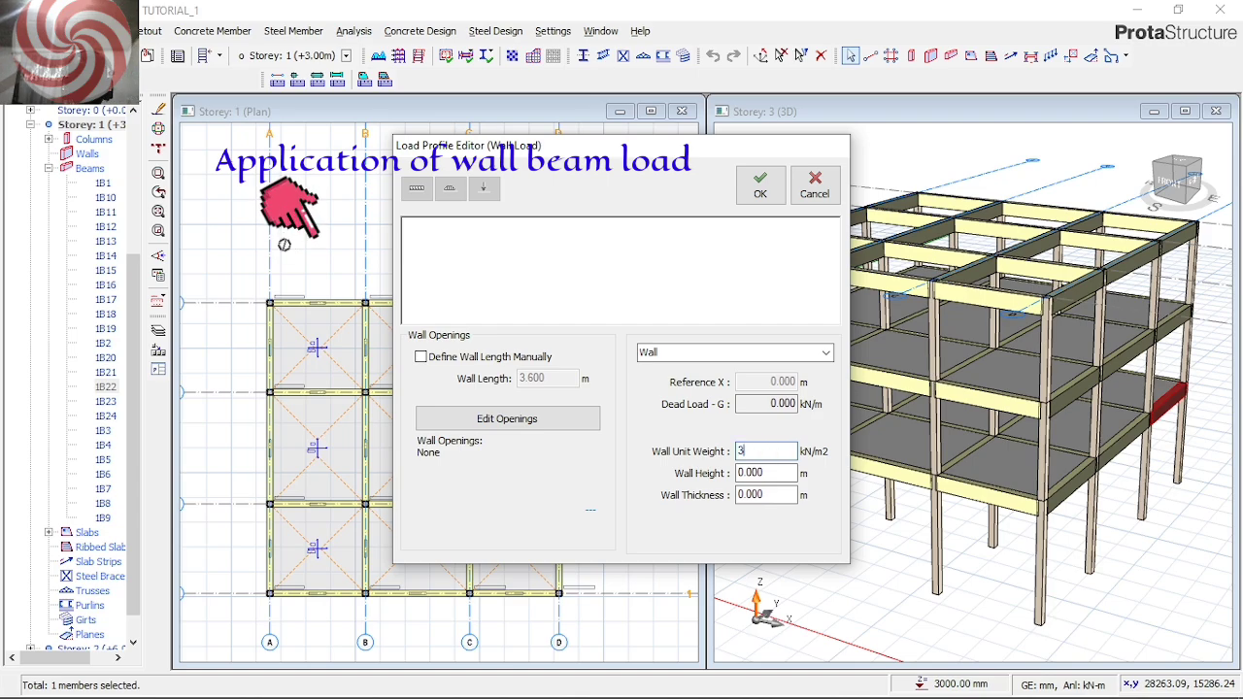
{"action": "type", "text": ".47"}
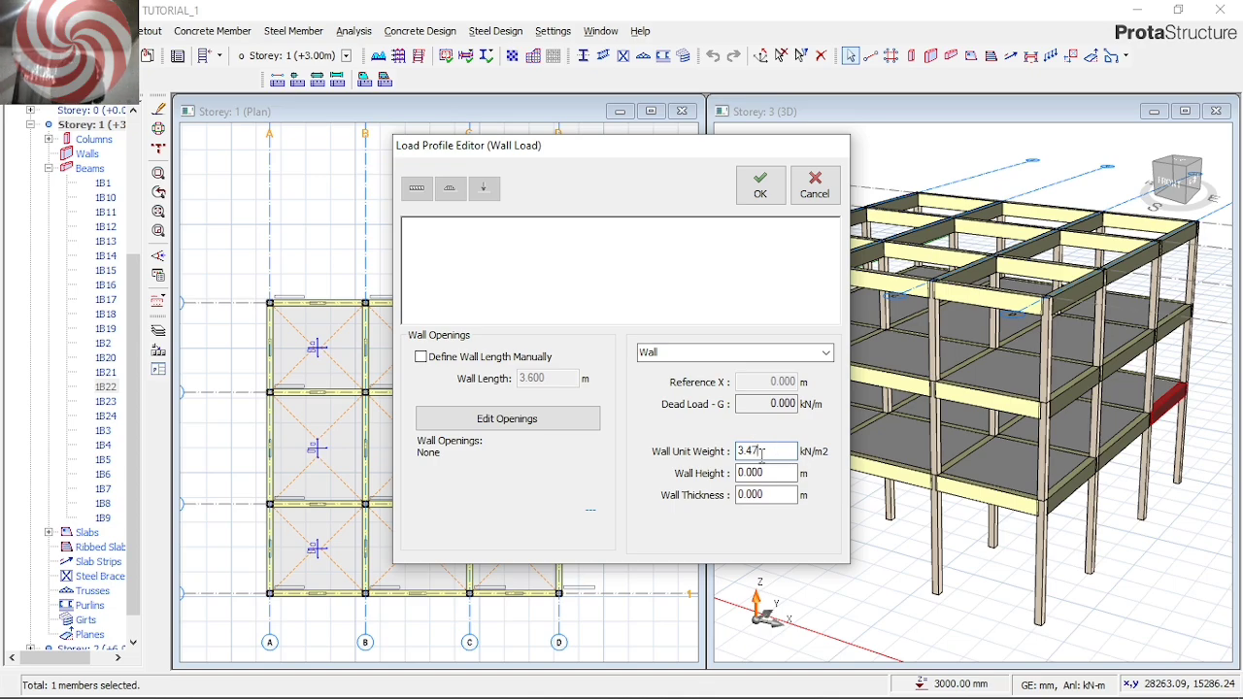
{"action": "left_click", "coordinate": [766, 474]}
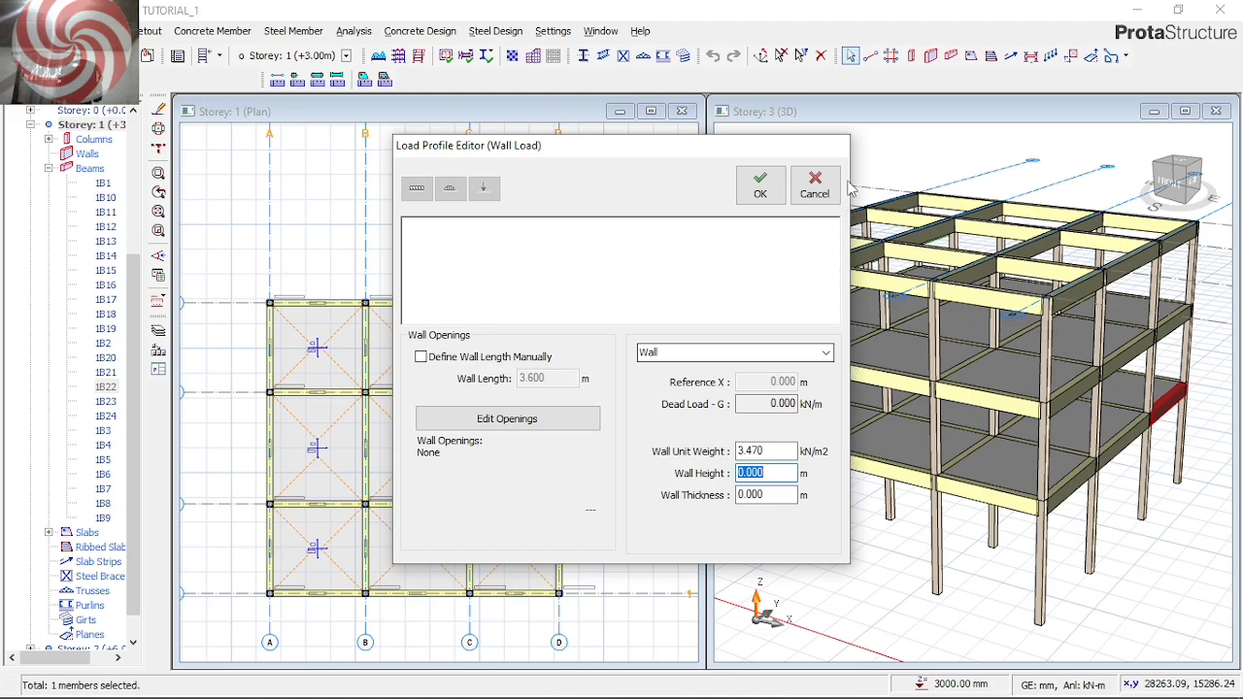
{"action": "left_click", "coordinate": [814, 186]}
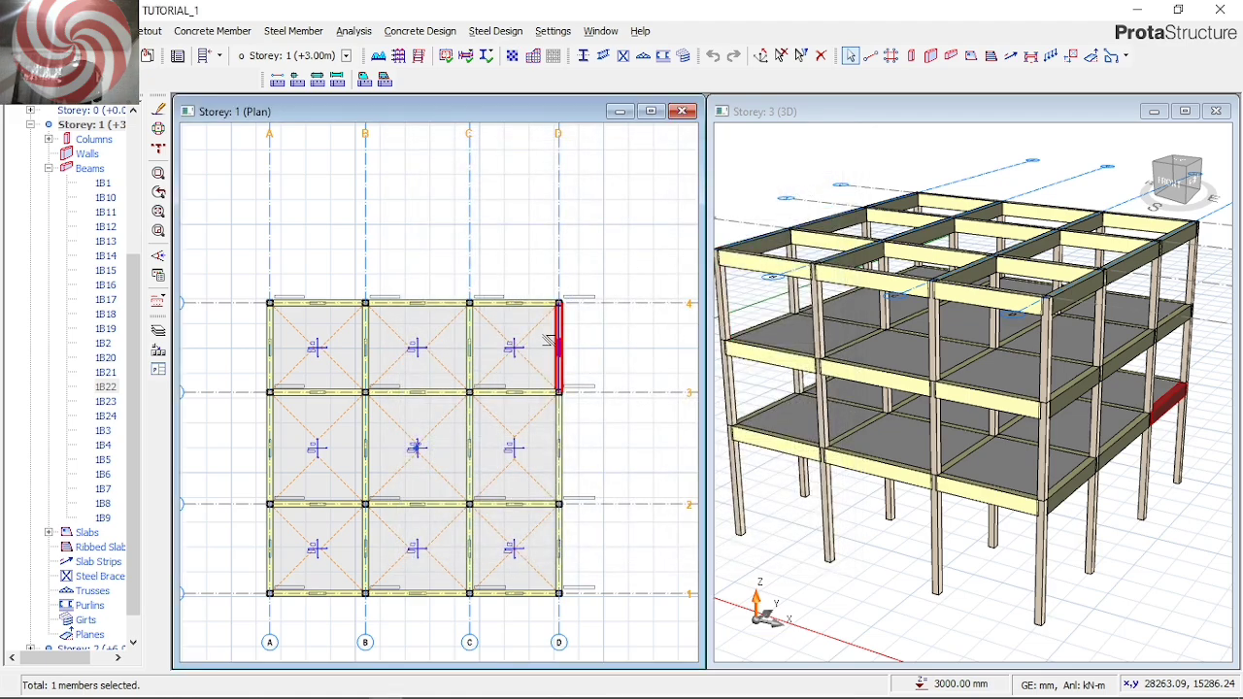
{"action": "right_click", "coordinate": [629, 324]}
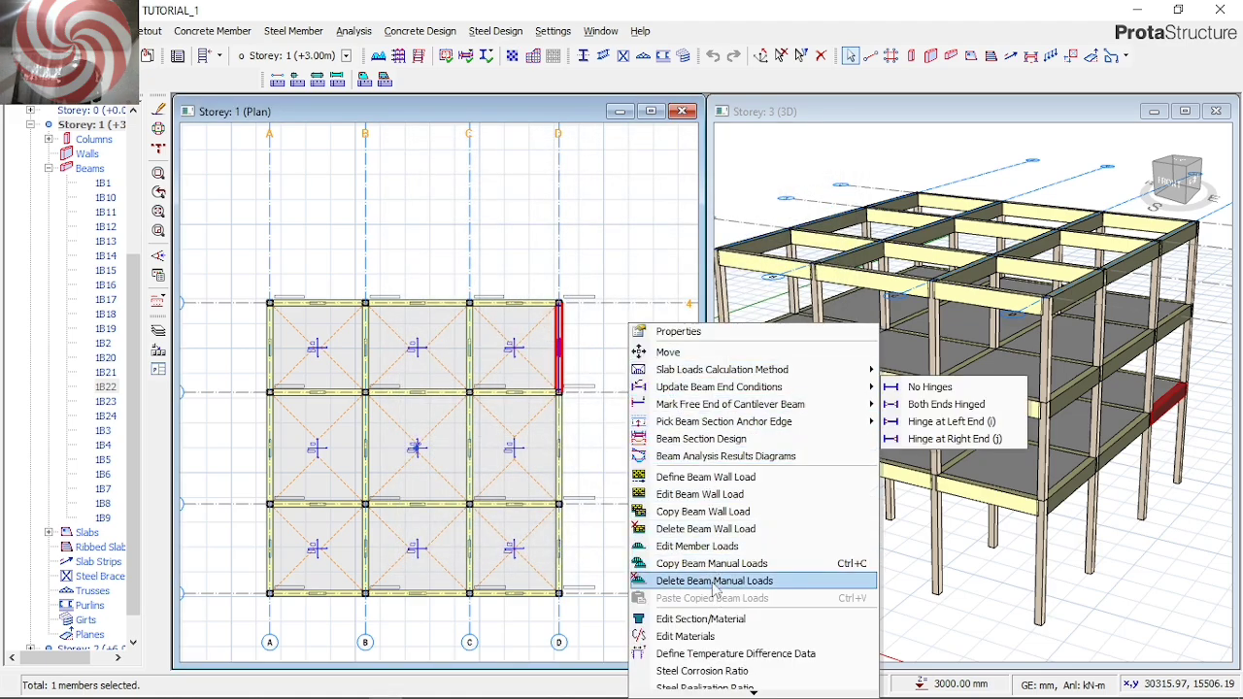
{"action": "left_click", "coordinate": [716, 499]}
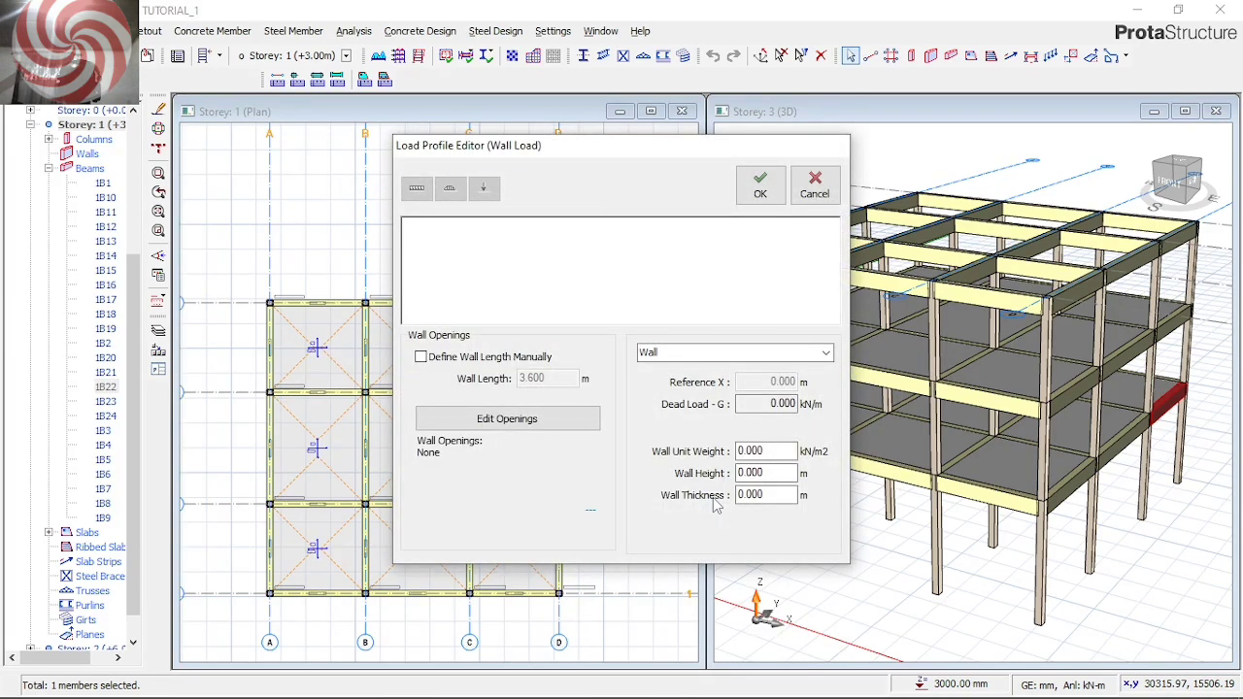
{"action": "left_click", "coordinate": [815, 185]}
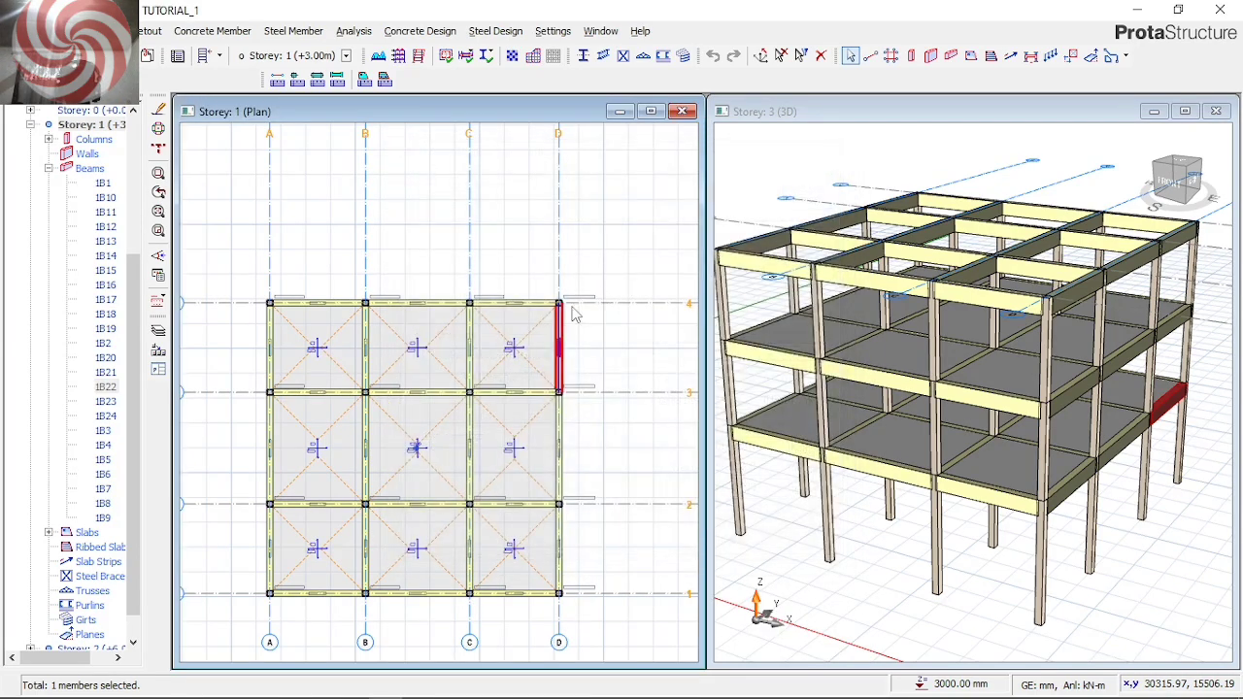
Check the section properties of the Storey 1 beam on axis D between axes 3 and 4
{"action": "right_click", "coordinate": [638, 301]}
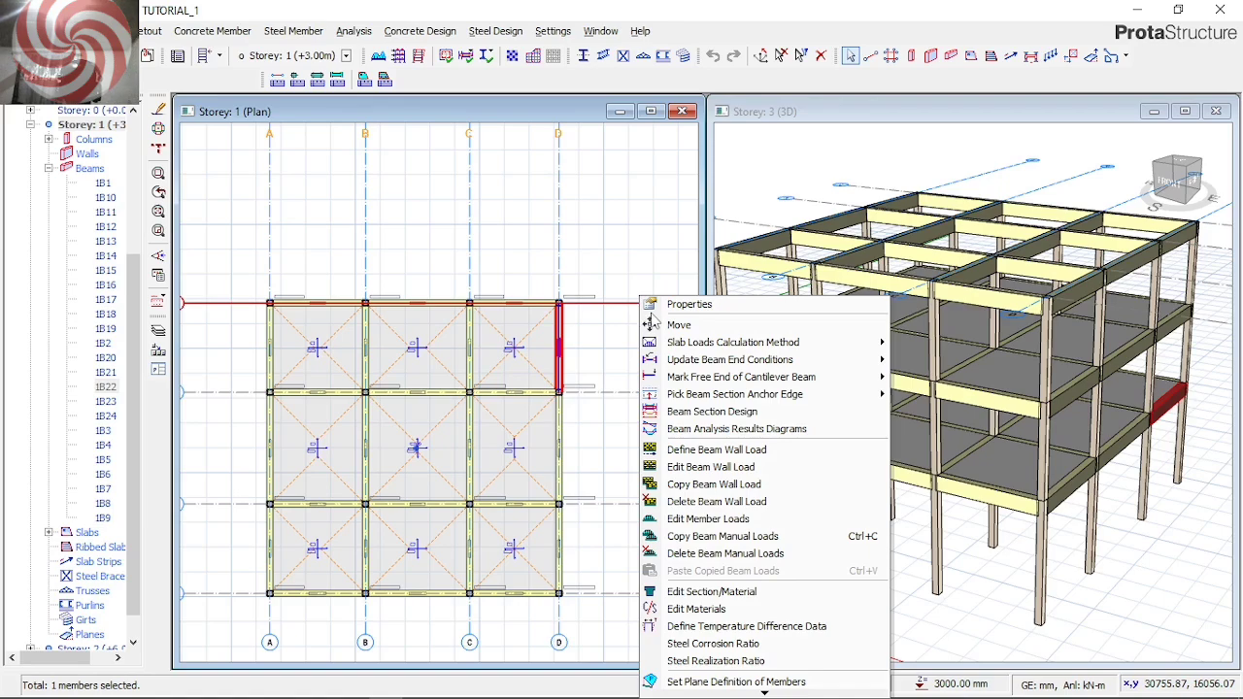
{"action": "left_click", "coordinate": [660, 308]}
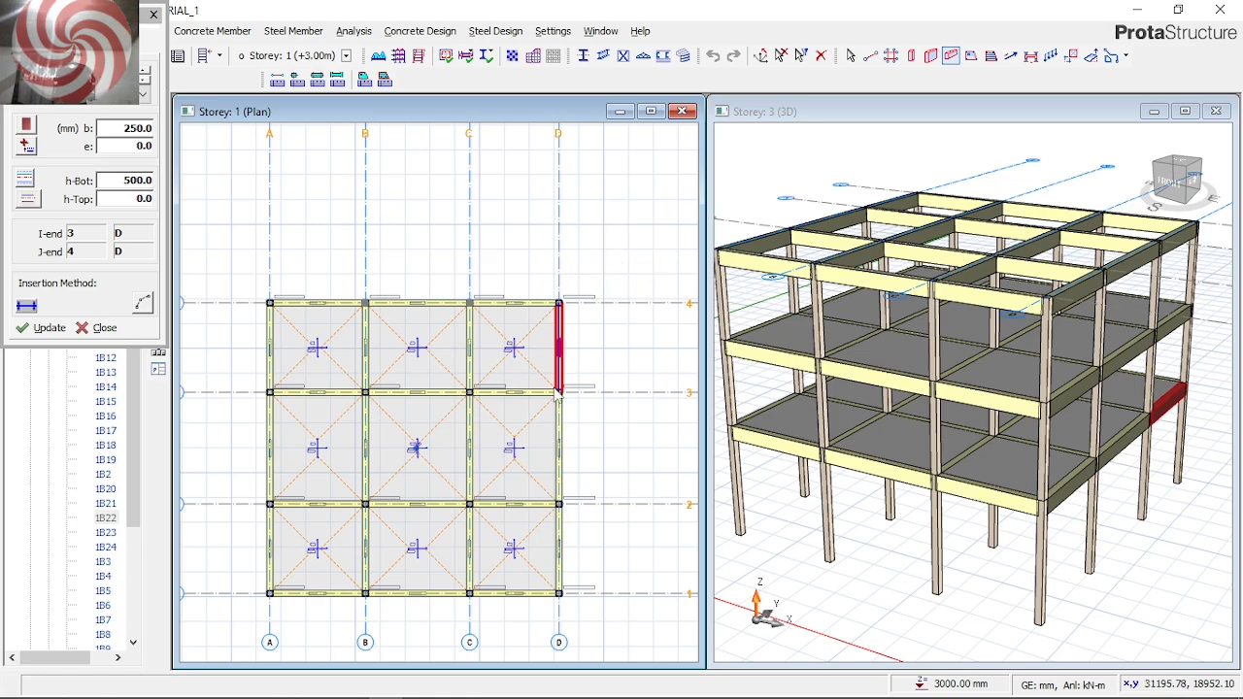
{"action": "key", "text": "Escape"}
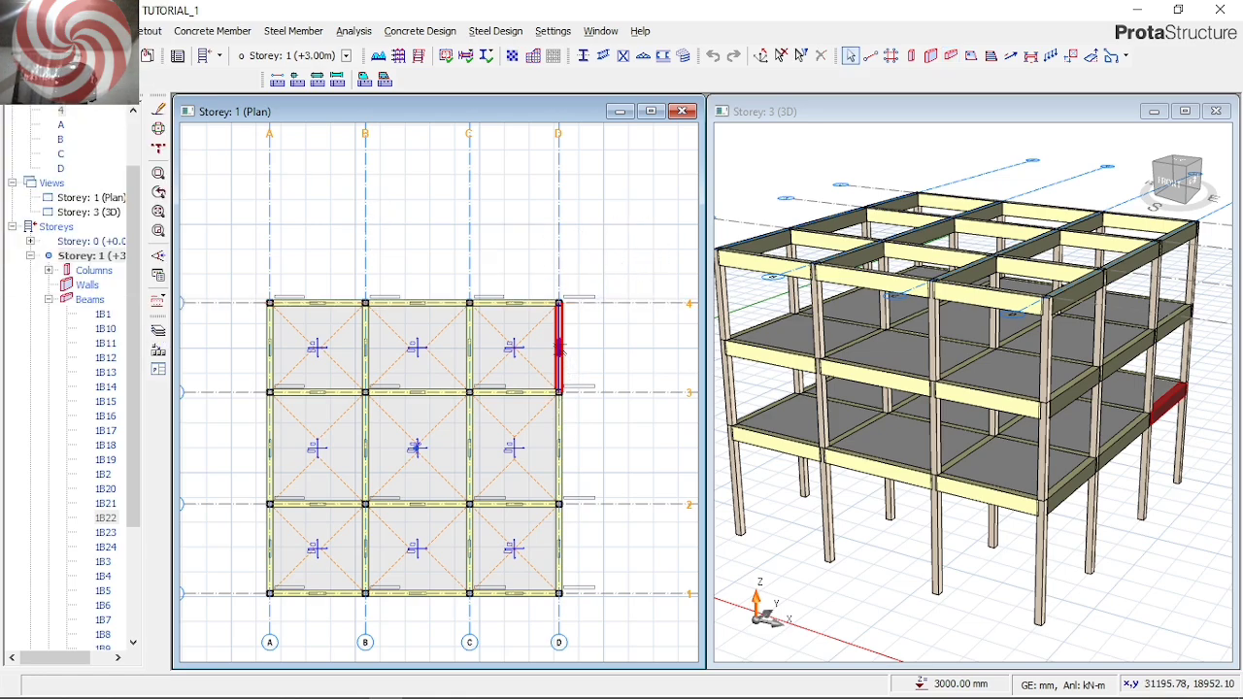
Limit the selection filter to beams only and select all the beams in the Storey 1 plan
{"action": "left_click", "coordinate": [801, 57]}
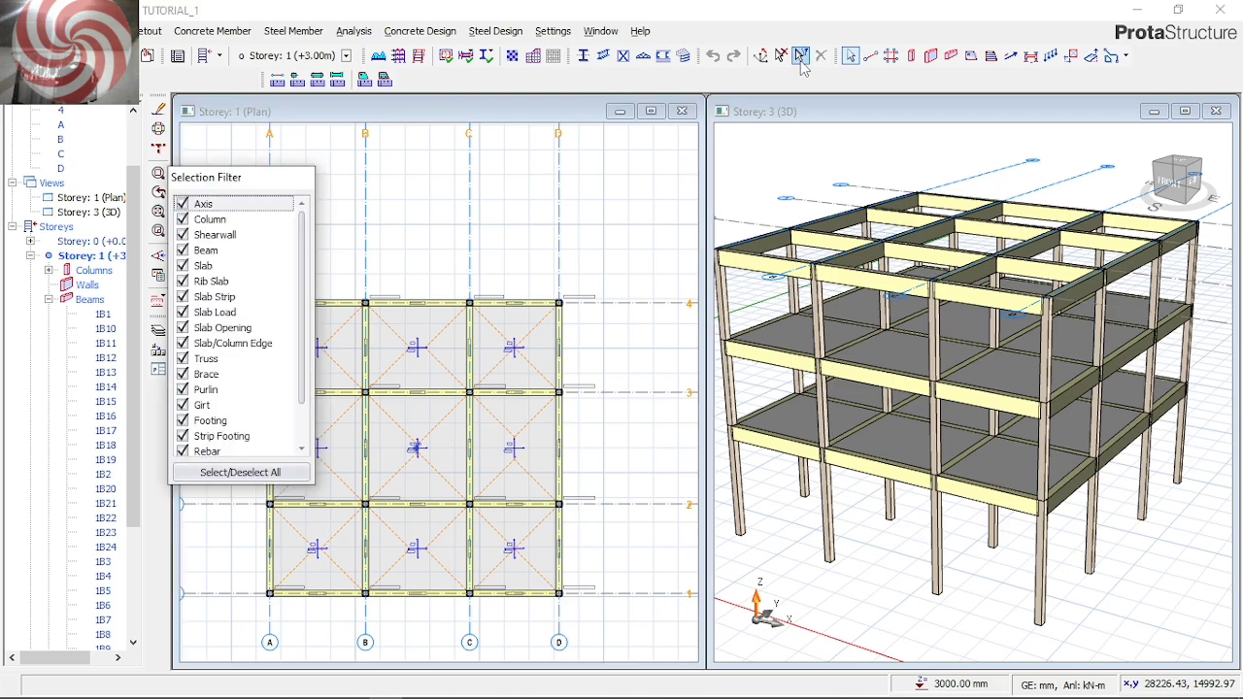
{"action": "left_click", "coordinate": [801, 57]}
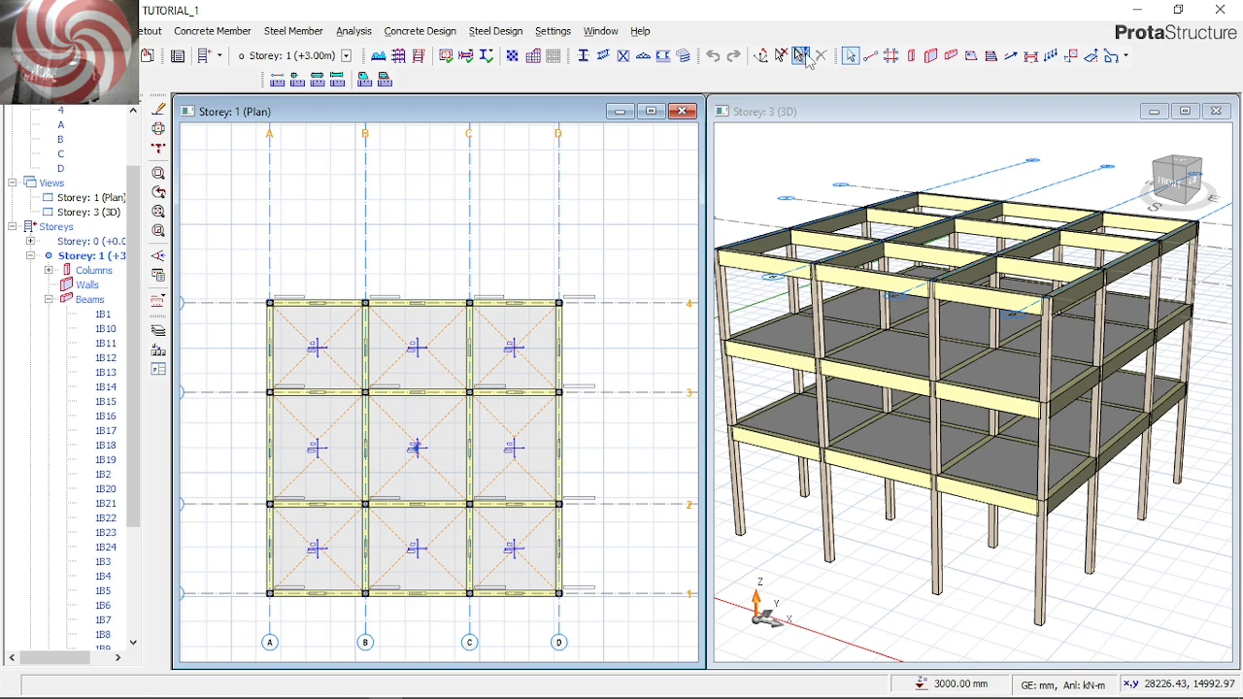
{"action": "left_click", "coordinate": [801, 56]}
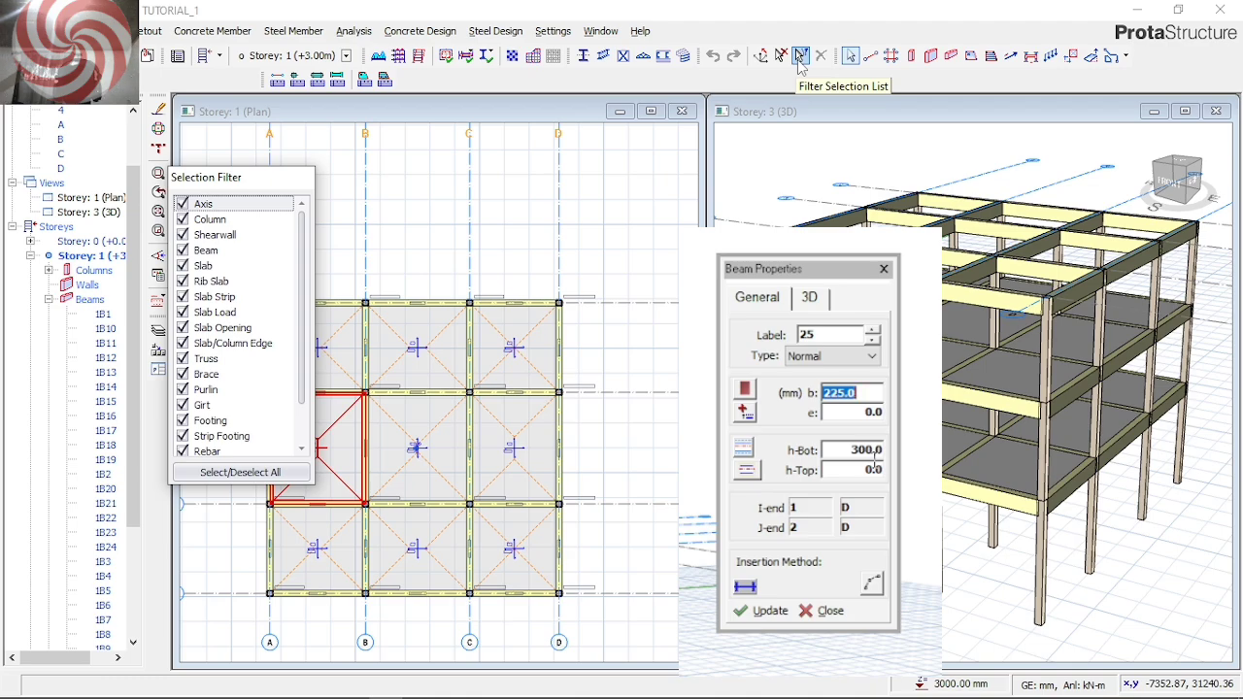
{"action": "left_click", "coordinate": [215, 476]}
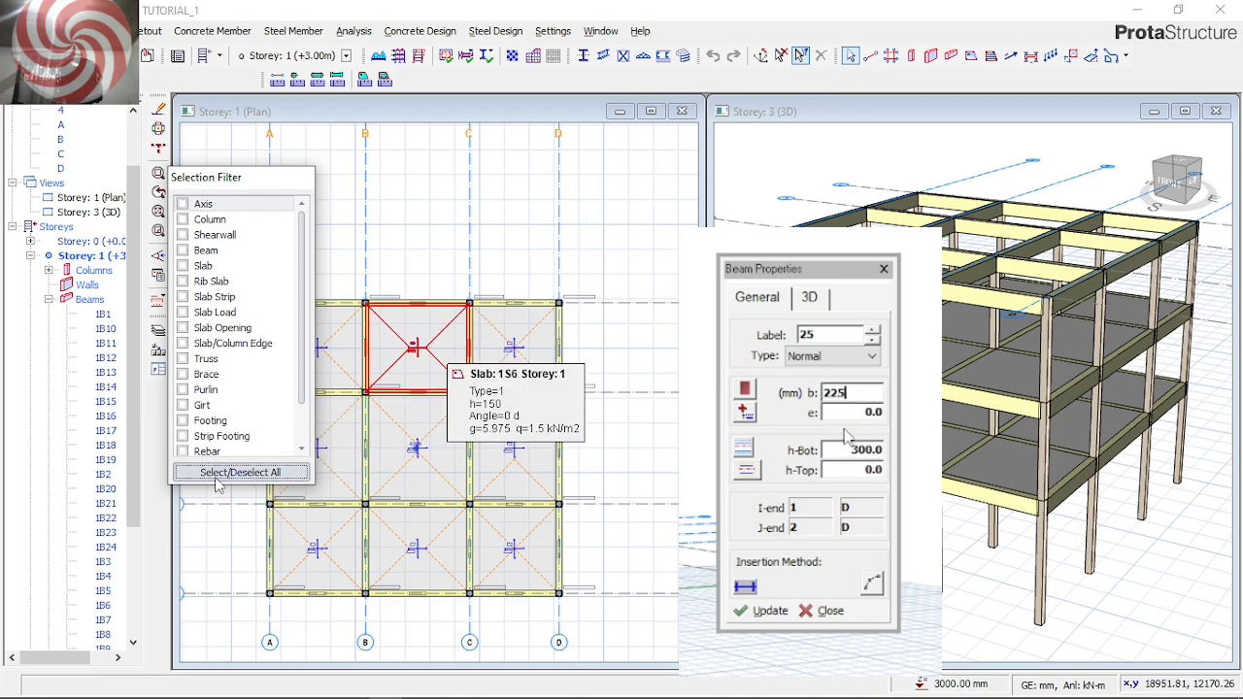
{"action": "left_click", "coordinate": [202, 253]}
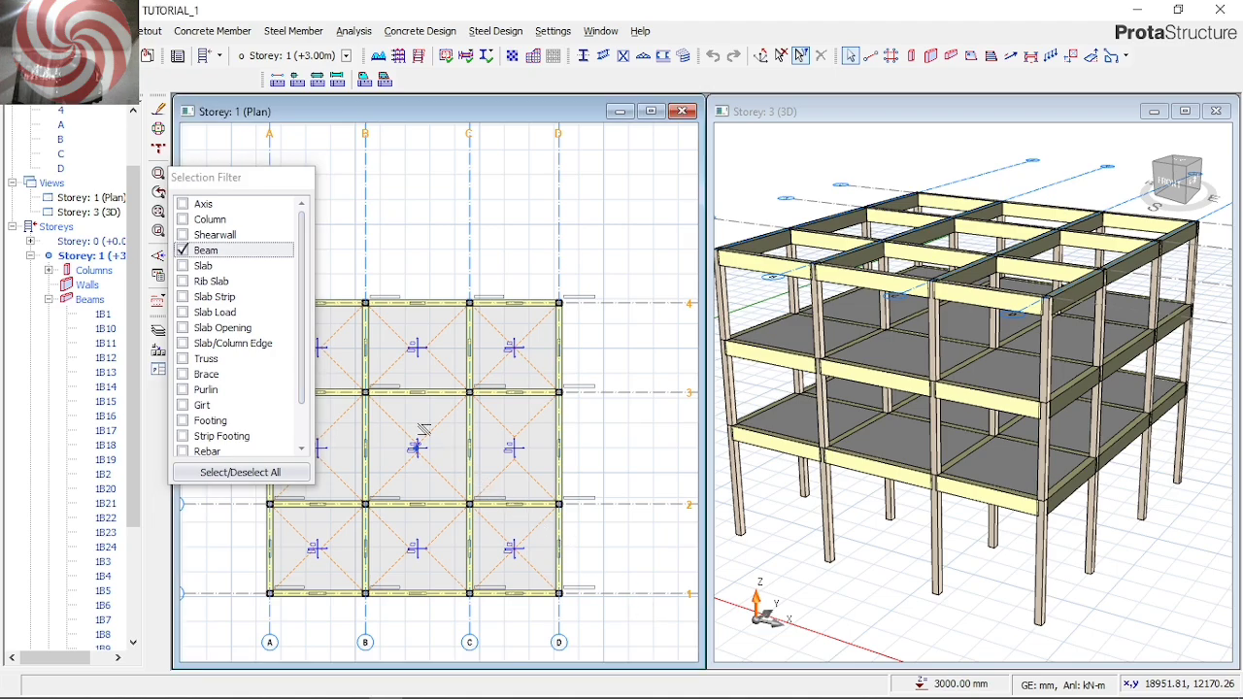
{"action": "left_click_drag", "start_coordinate": [652, 618], "coordinate": [223, 277]}
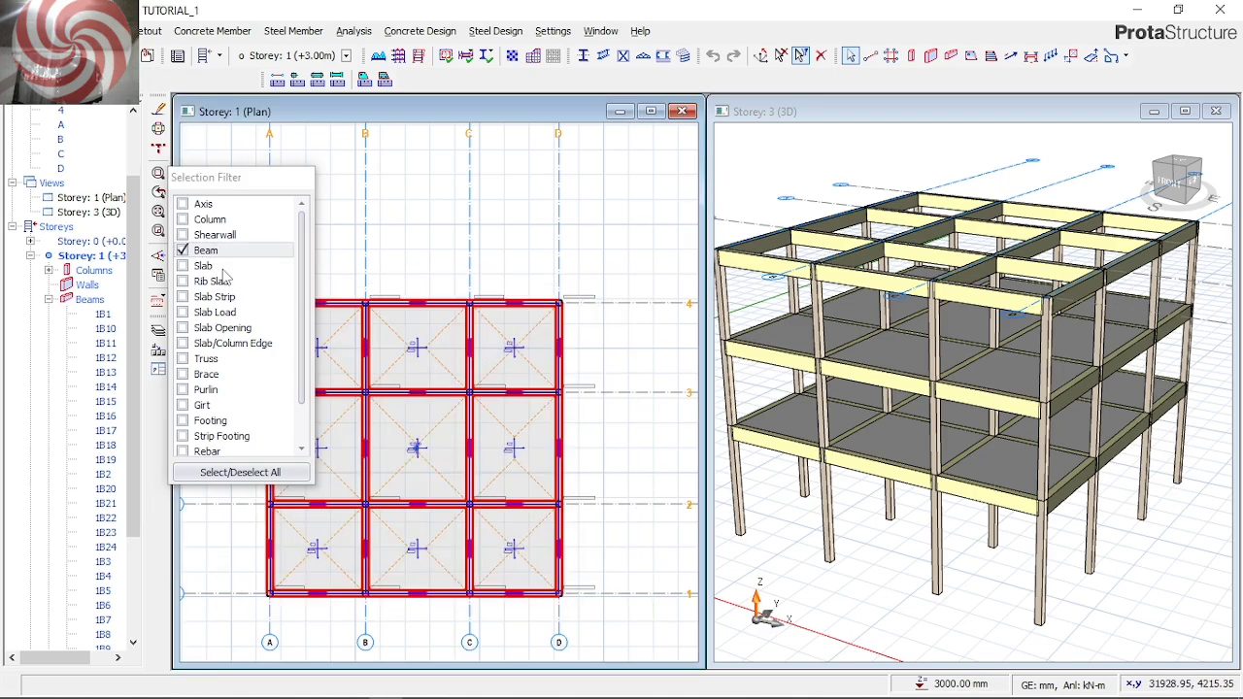
Try to change the section width bw of all Storey 1 beams together in their summary table
{"action": "right_click", "coordinate": [536, 242]}
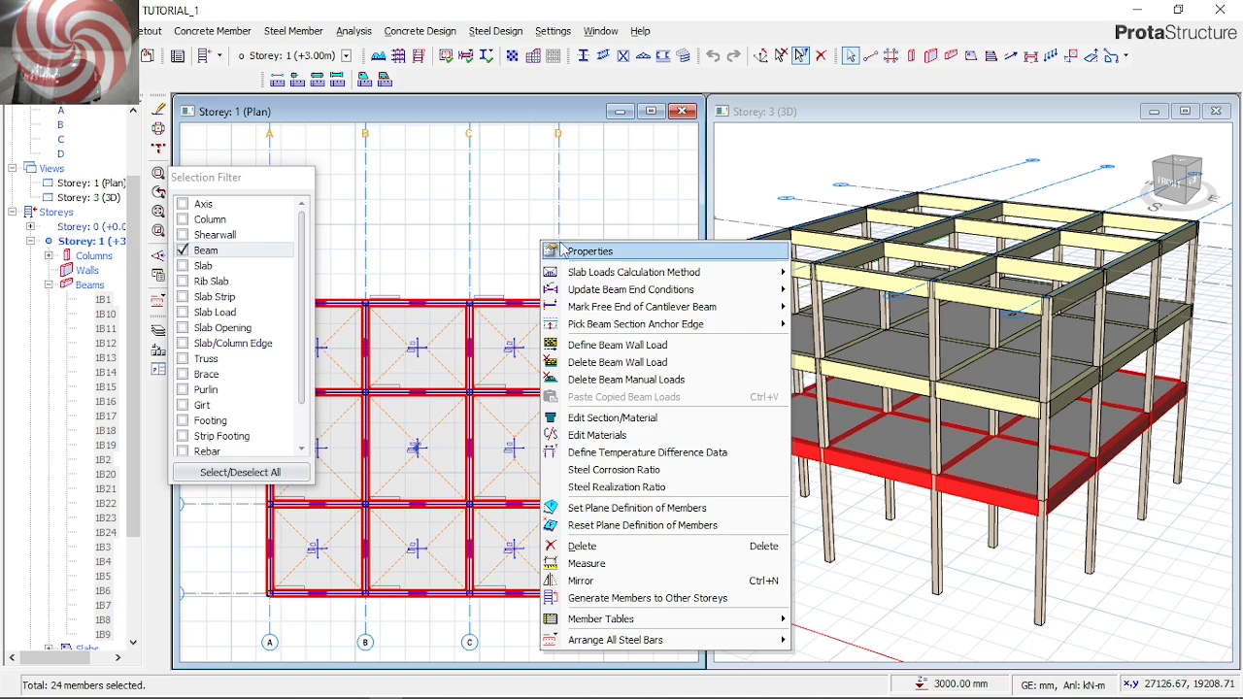
{"action": "left_click", "coordinate": [569, 252]}
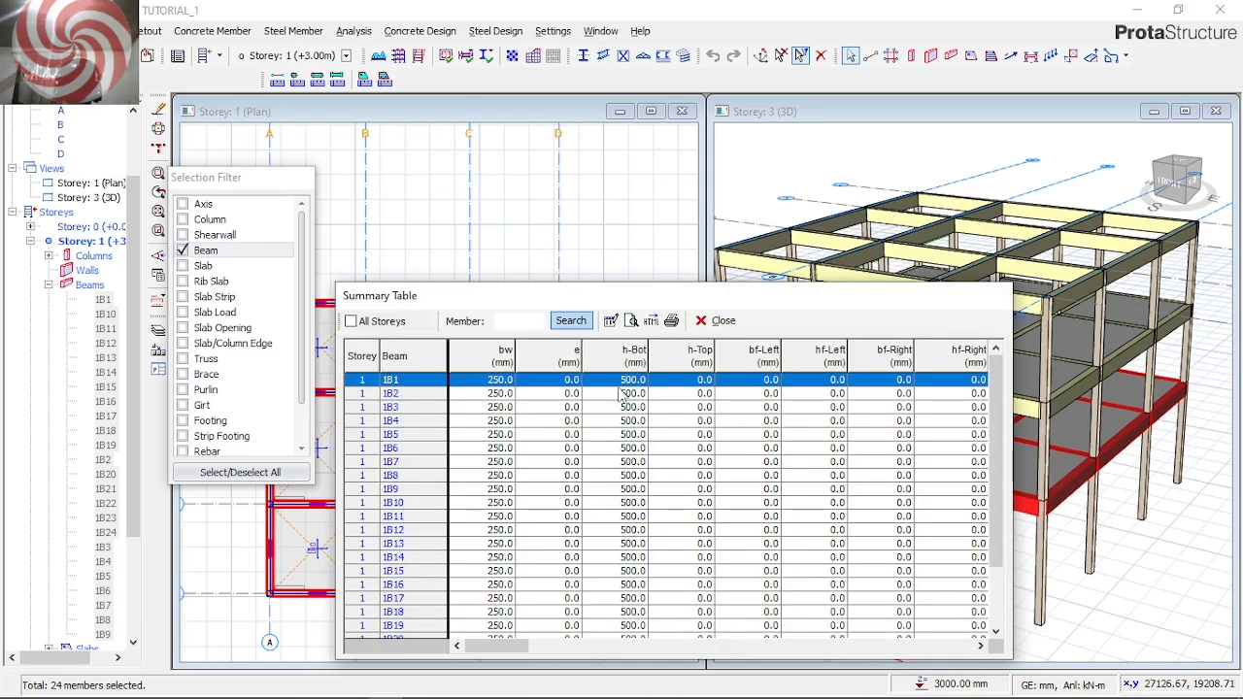
{"action": "key", "text": "Escape"}
{"action": "left_click", "coordinate": [688, 420]}
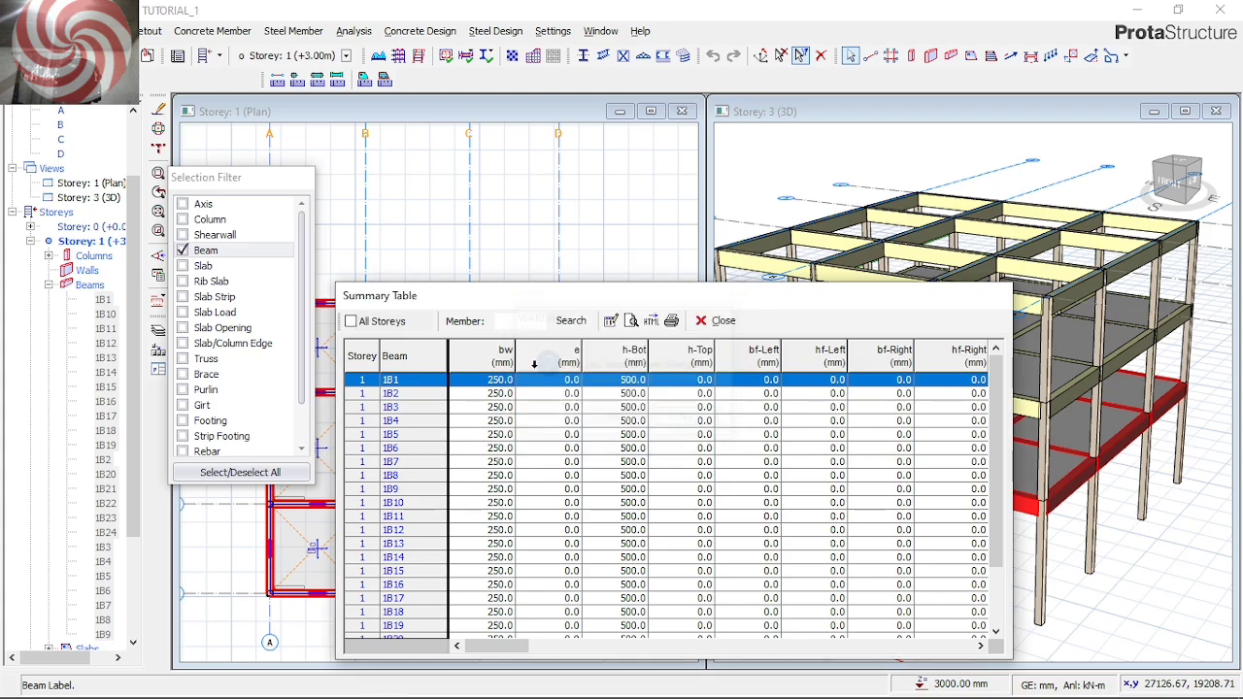
{"action": "left_click", "coordinate": [485, 351]}
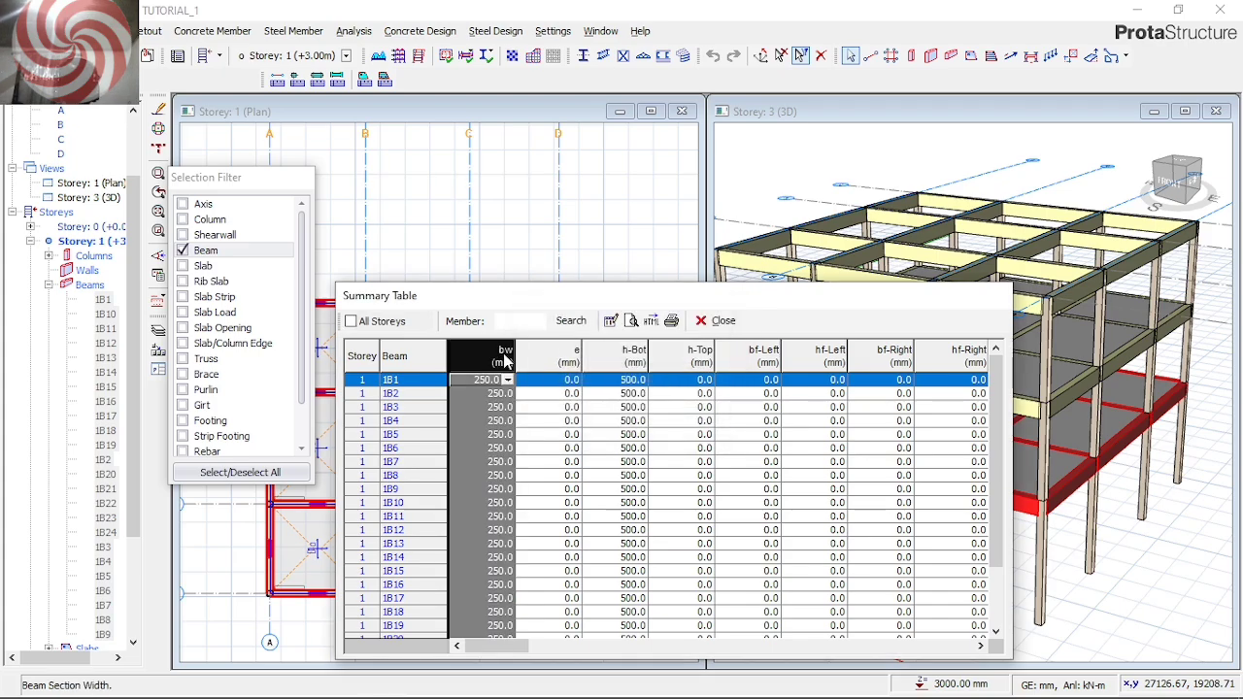
{"action": "type", "text": "3"}
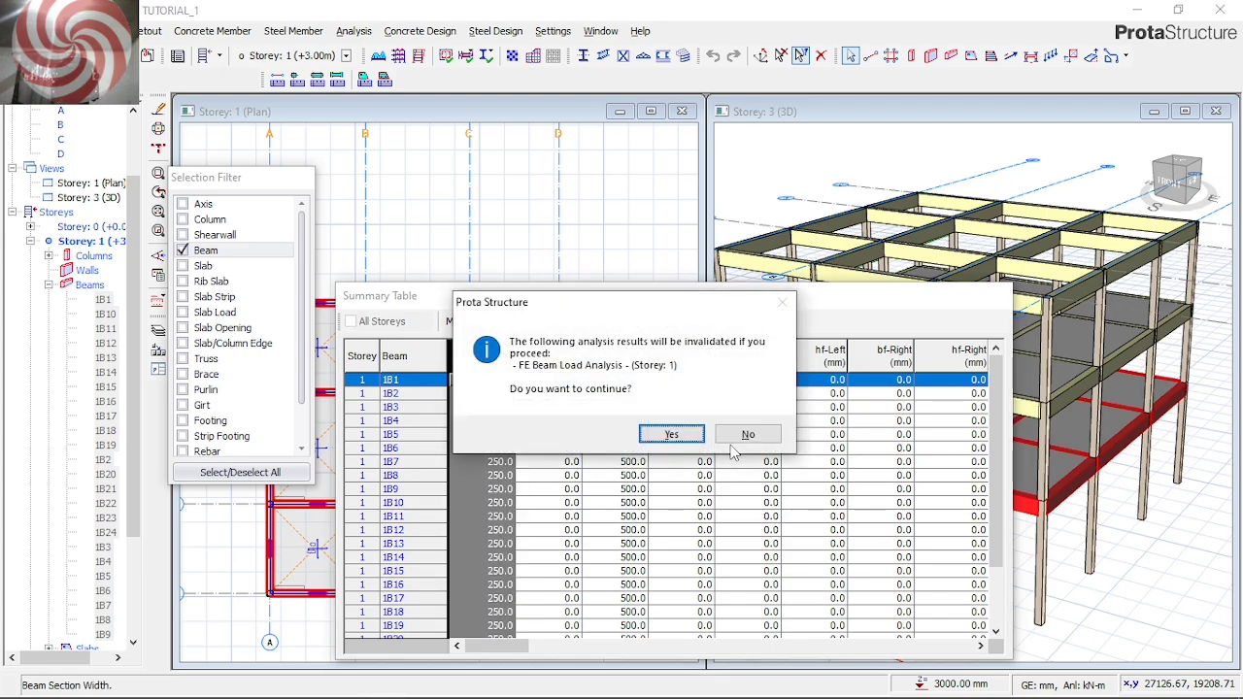
{"action": "left_click", "coordinate": [744, 436]}
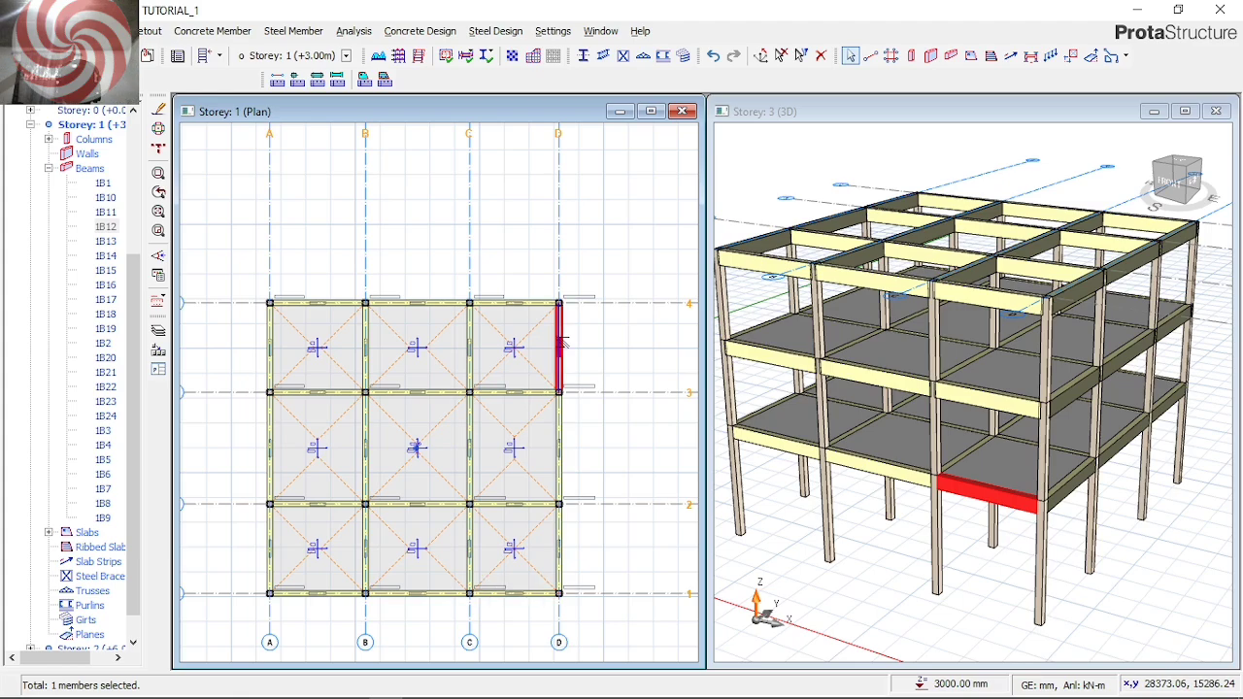
Select all Storey 1 beams using the beam-only filter and extend their properties summary table to all storeys
{"action": "mouse_move", "coordinate": [562, 342]}
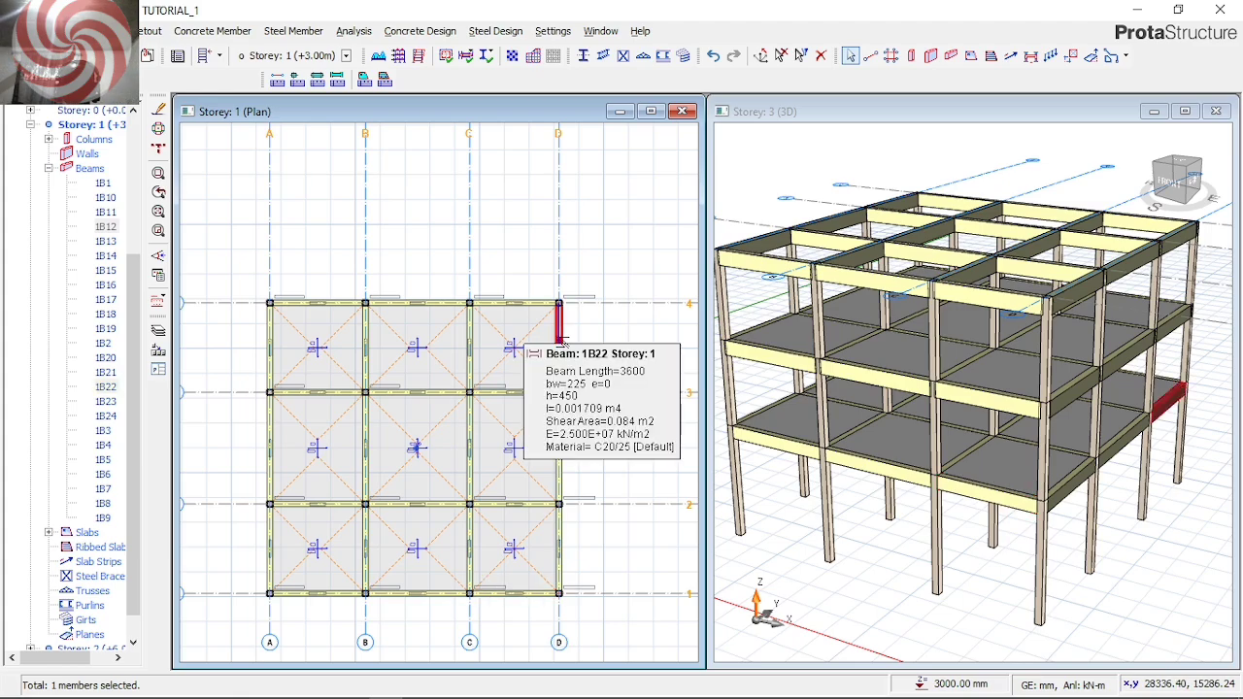
{"action": "left_click", "coordinate": [800, 55]}
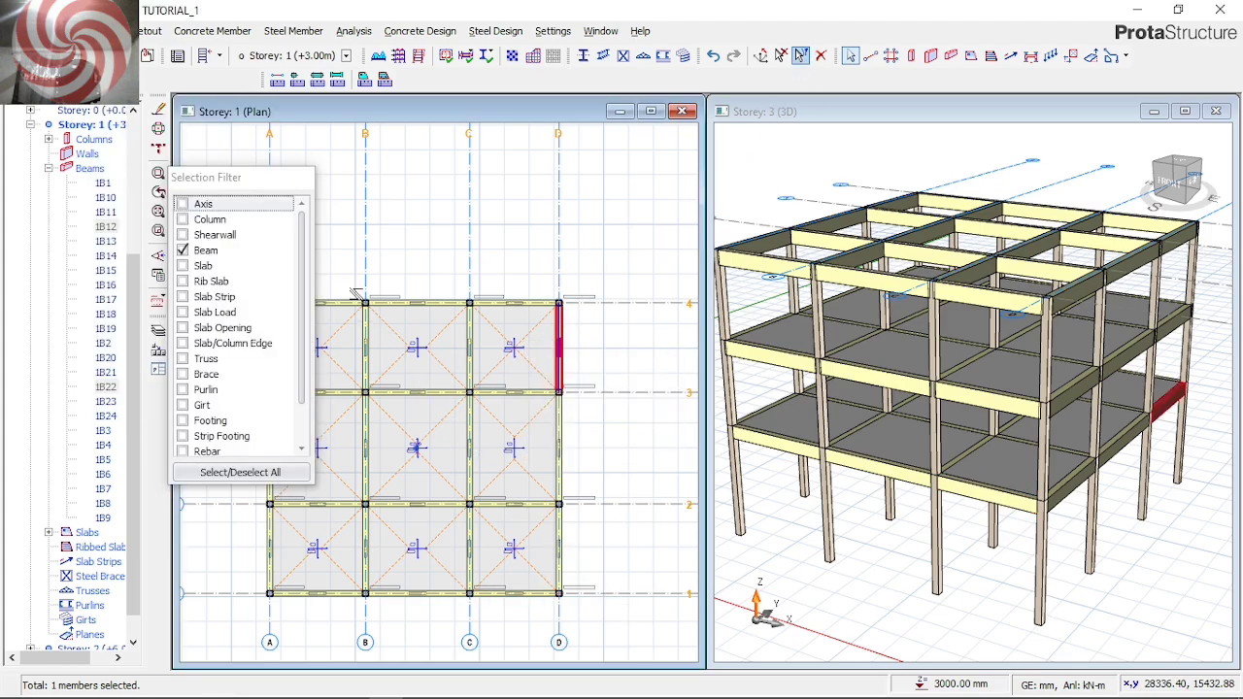
{"action": "left_click_drag", "start_coordinate": [637, 617], "coordinate": [266, 214]}
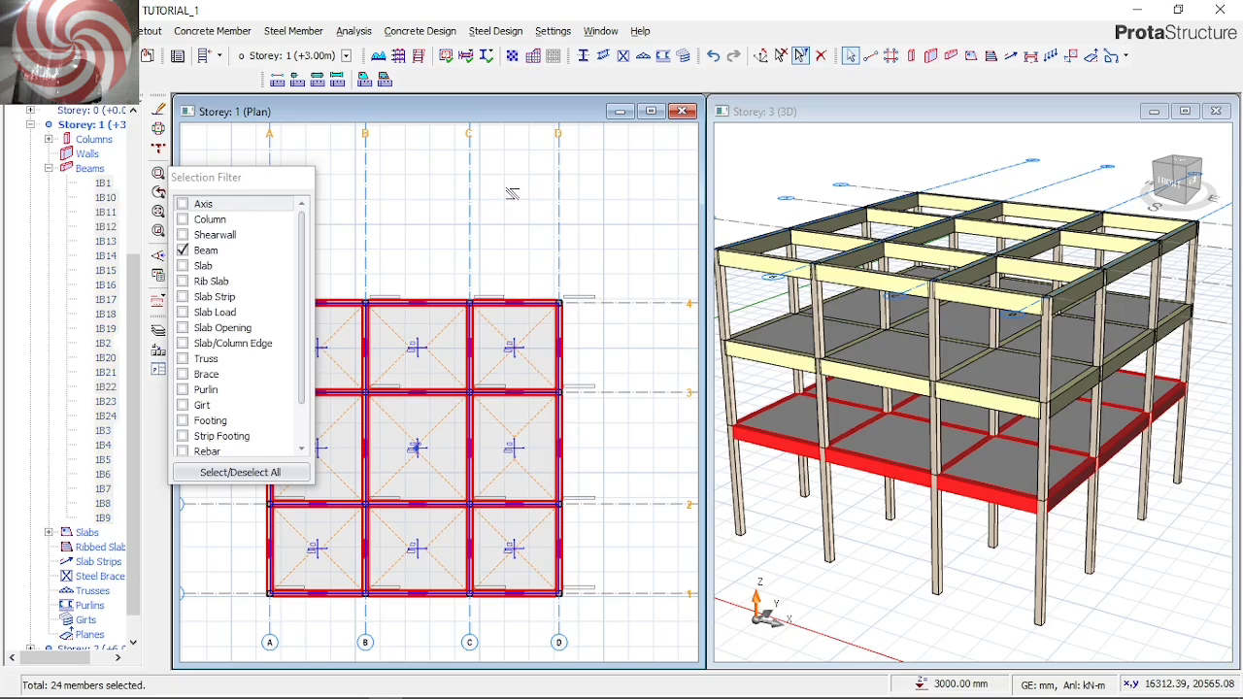
{"action": "right_click", "coordinate": [629, 253]}
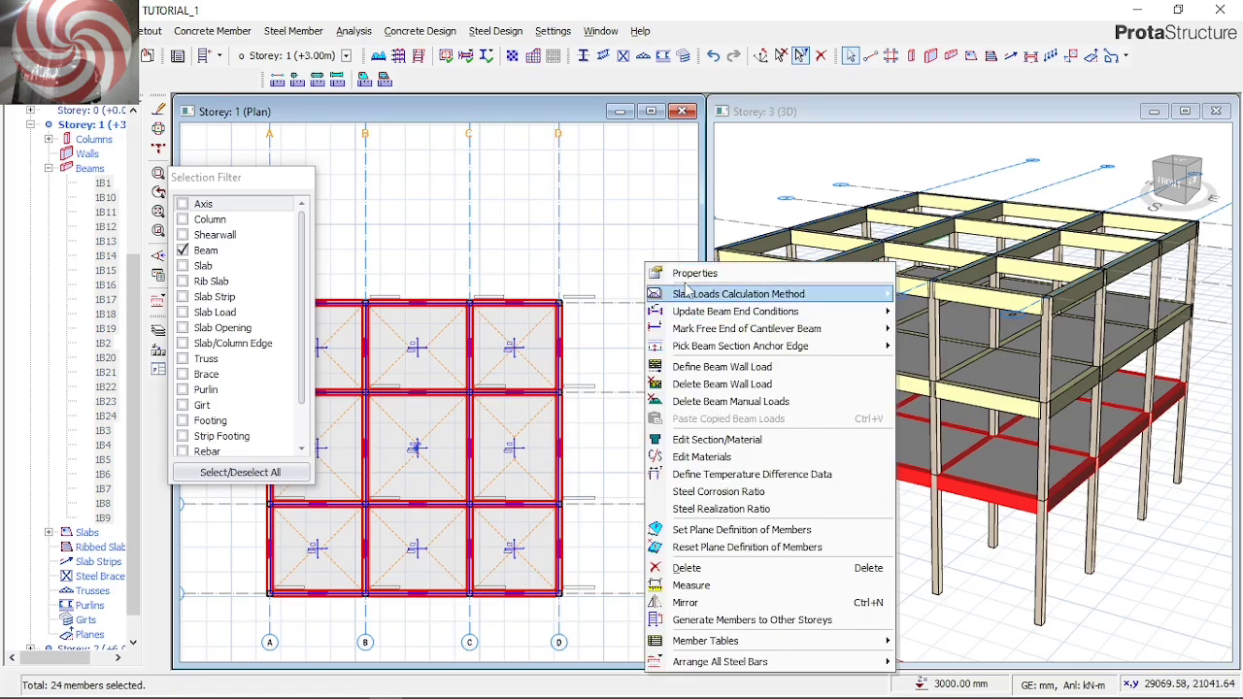
{"action": "key", "text": "Escape"}
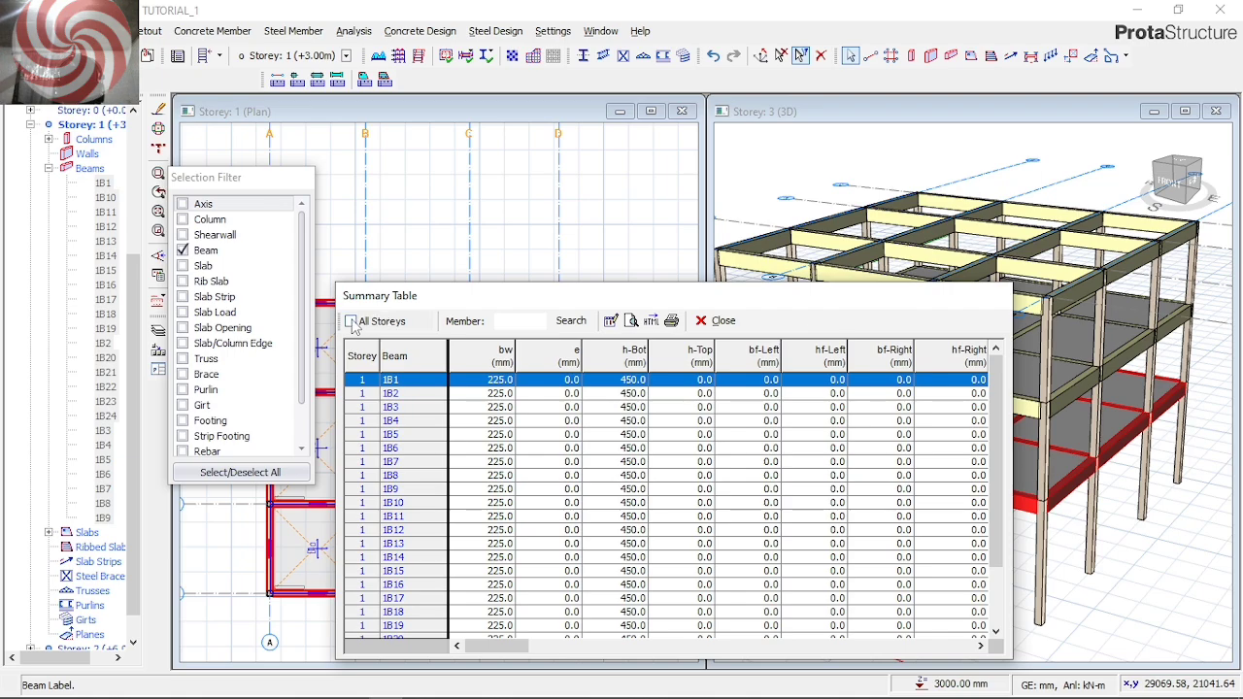
{"action": "left_click", "coordinate": [352, 321]}
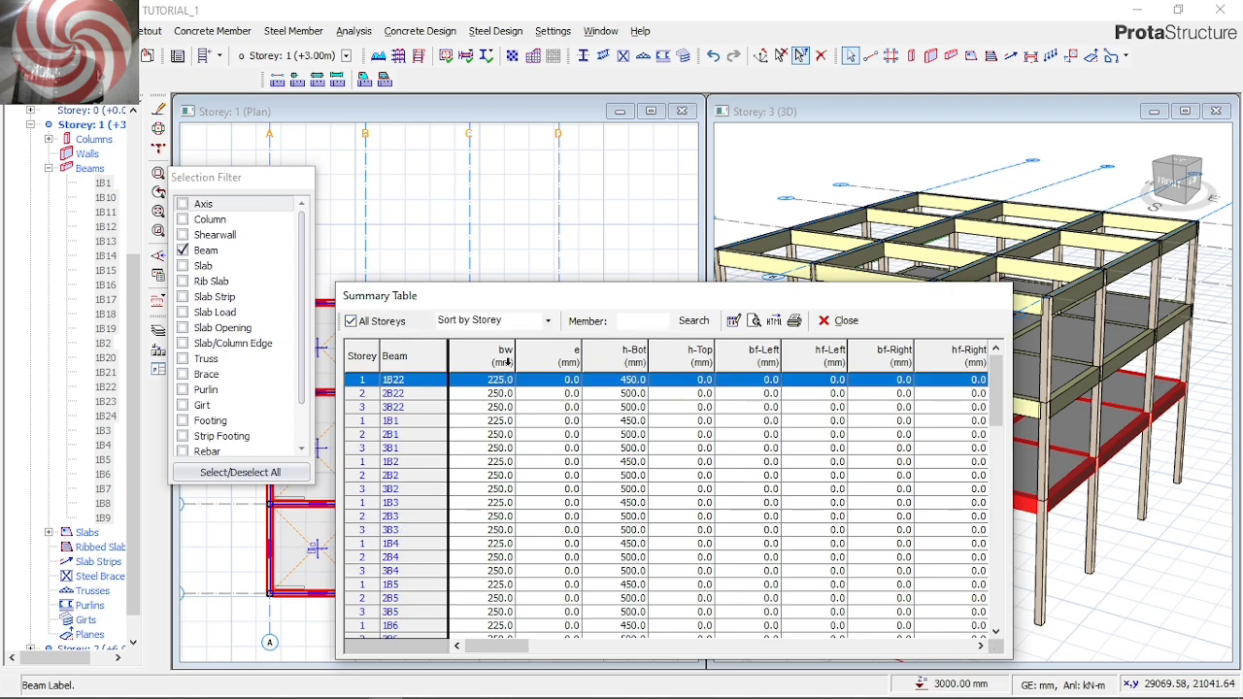
Set the section width bw of all beams on all storeys to 225 mm in the summary table
{"action": "left_click", "coordinate": [505, 360]}
{"action": "left_click", "coordinate": [490, 379]}
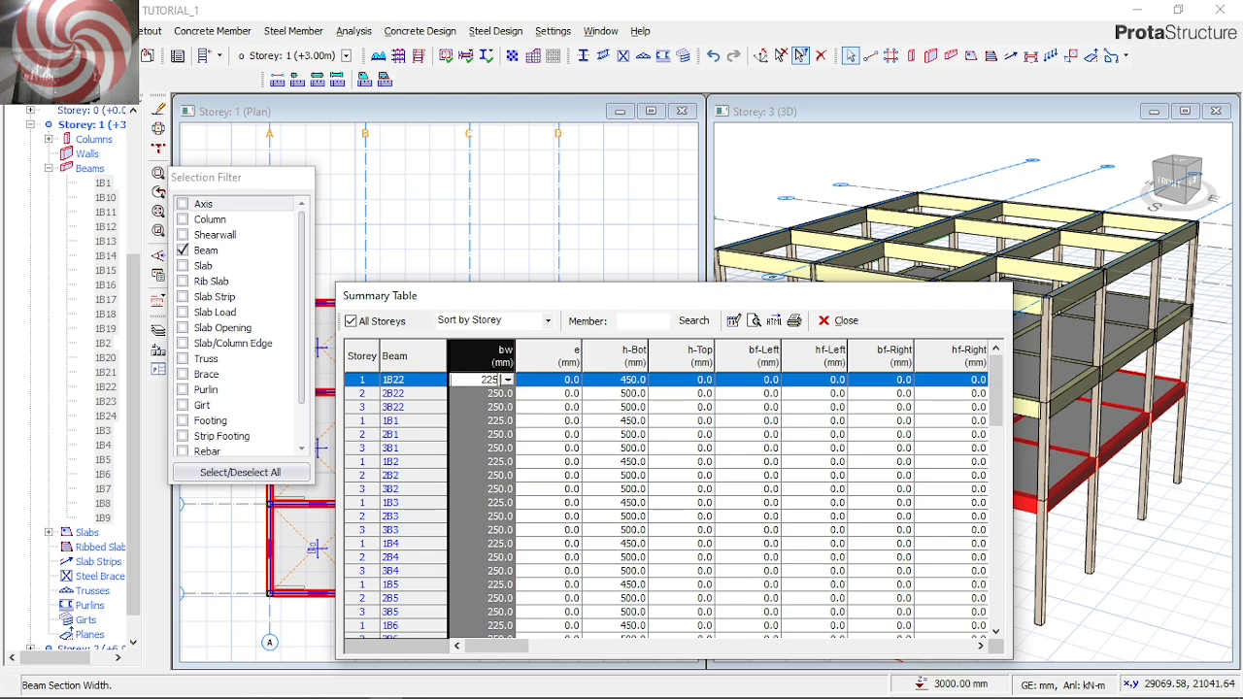
{"action": "key", "text": "Return"}
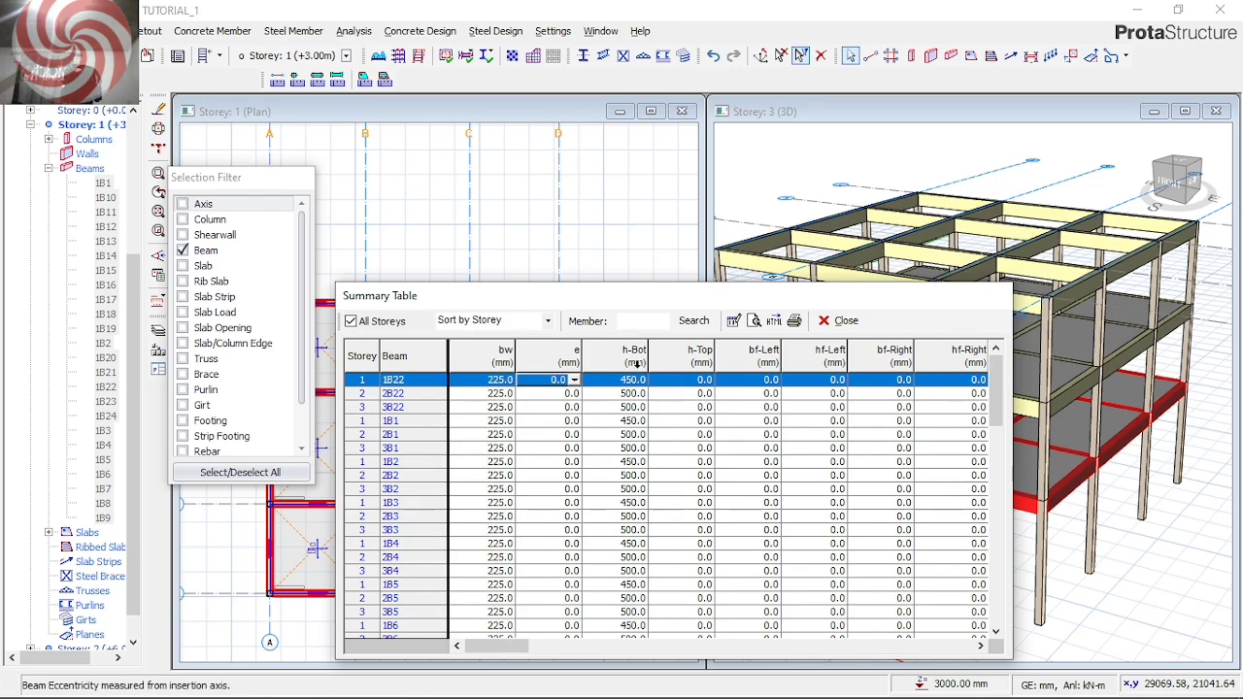
Set the bottom height h-Bot of all beams on all storeys to 450 mm, and close the table, filter and selection
{"action": "left_click", "coordinate": [639, 372]}
{"action": "type", "text": "4"}
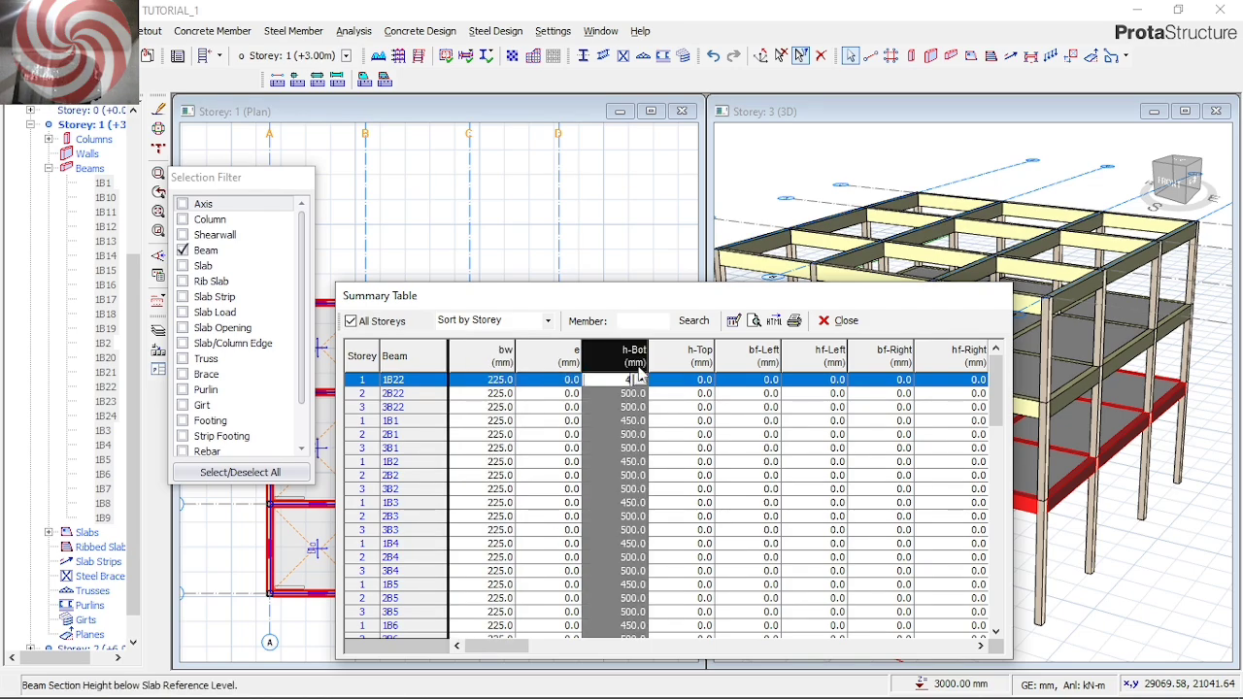
{"action": "key", "text": "Return"}
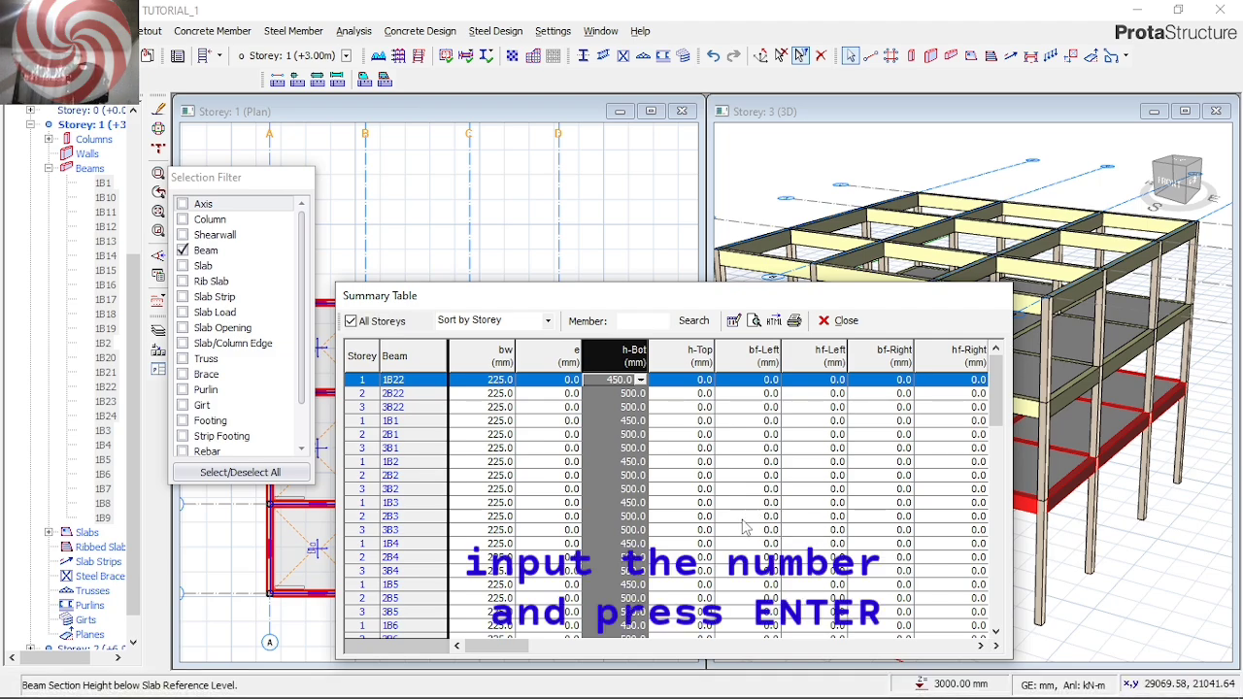
{"action": "key", "text": "Return"}
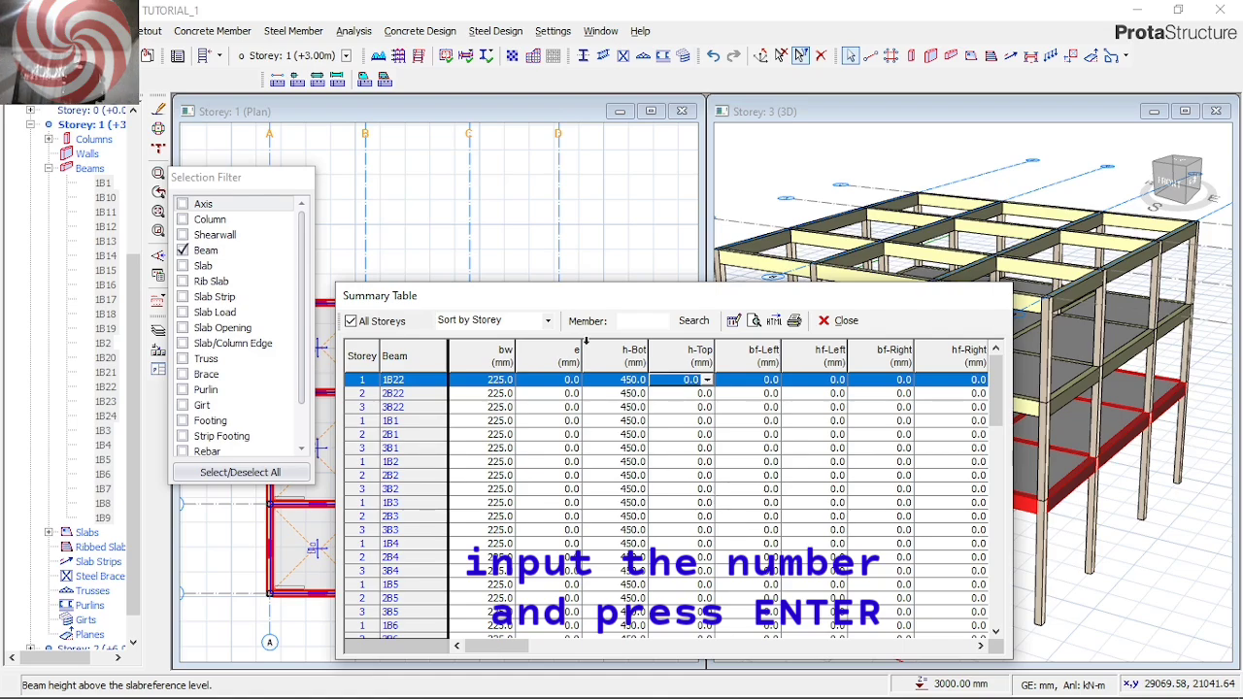
{"action": "scroll", "coordinate": [647, 455], "scroll_direction": "down", "scroll_amount": 5}
{"action": "scroll", "coordinate": [648, 468], "scroll_direction": "down", "scroll_amount": 11}
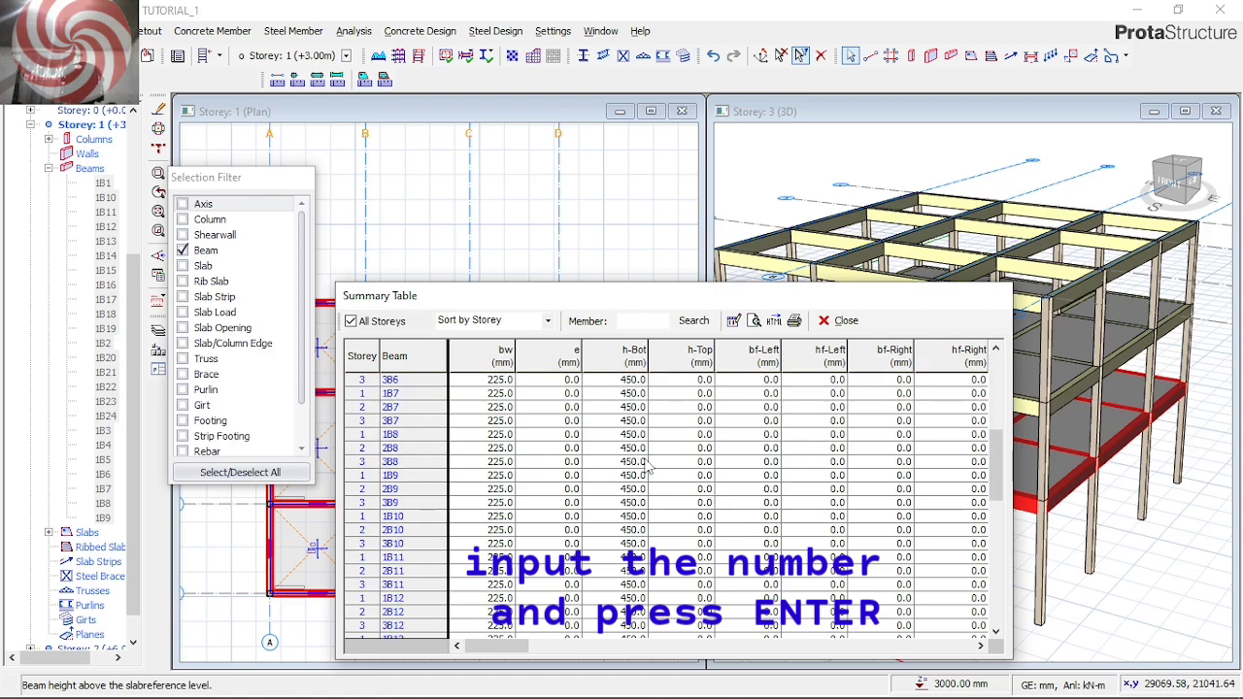
{"action": "scroll", "coordinate": [683, 525], "scroll_direction": "down", "scroll_amount": 2}
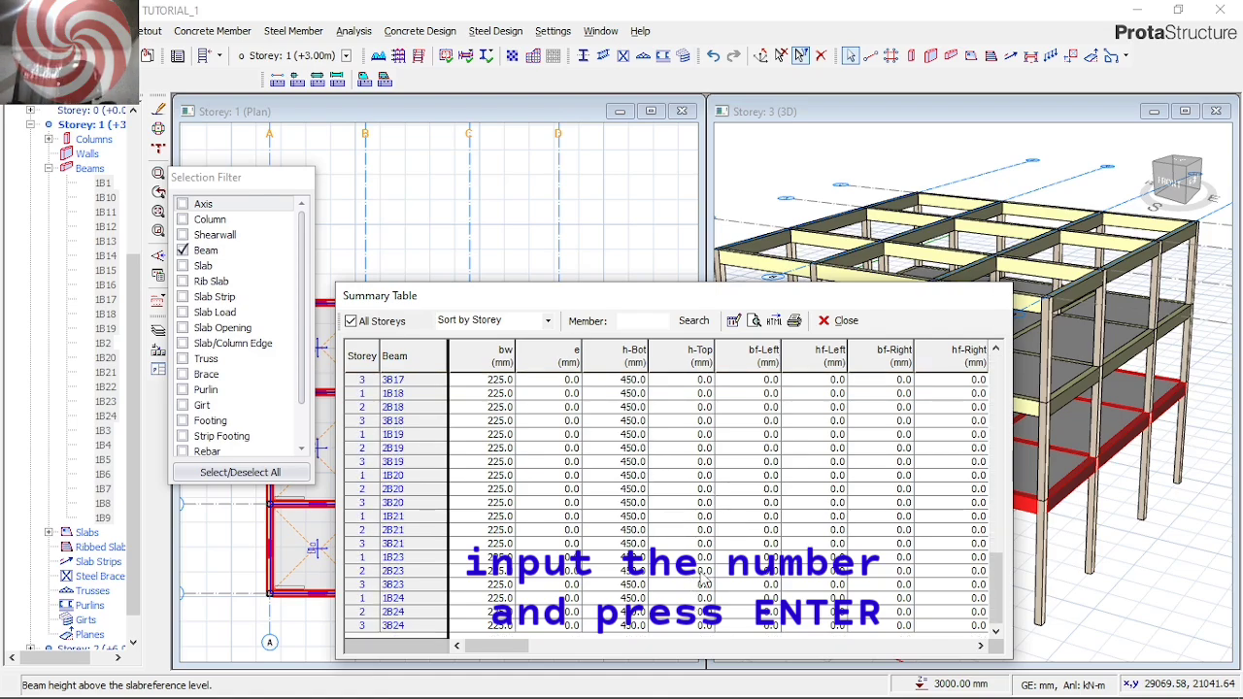
{"action": "left_click", "coordinate": [839, 321]}
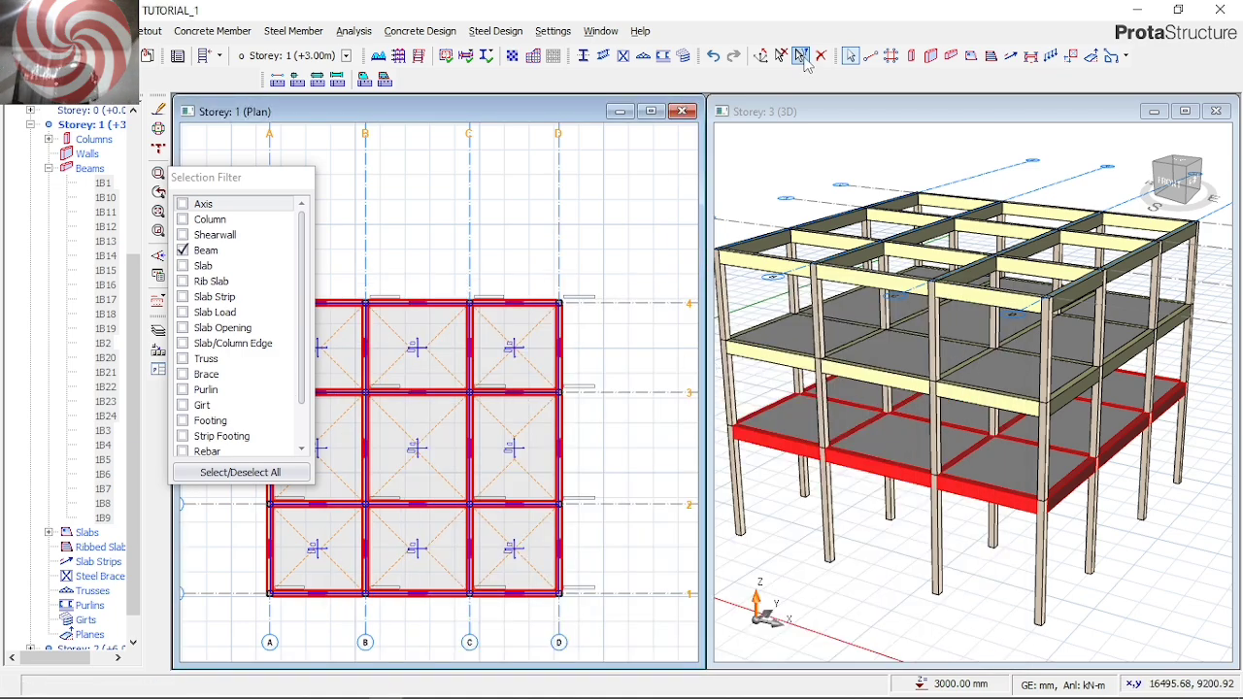
{"action": "left_click", "coordinate": [802, 57]}
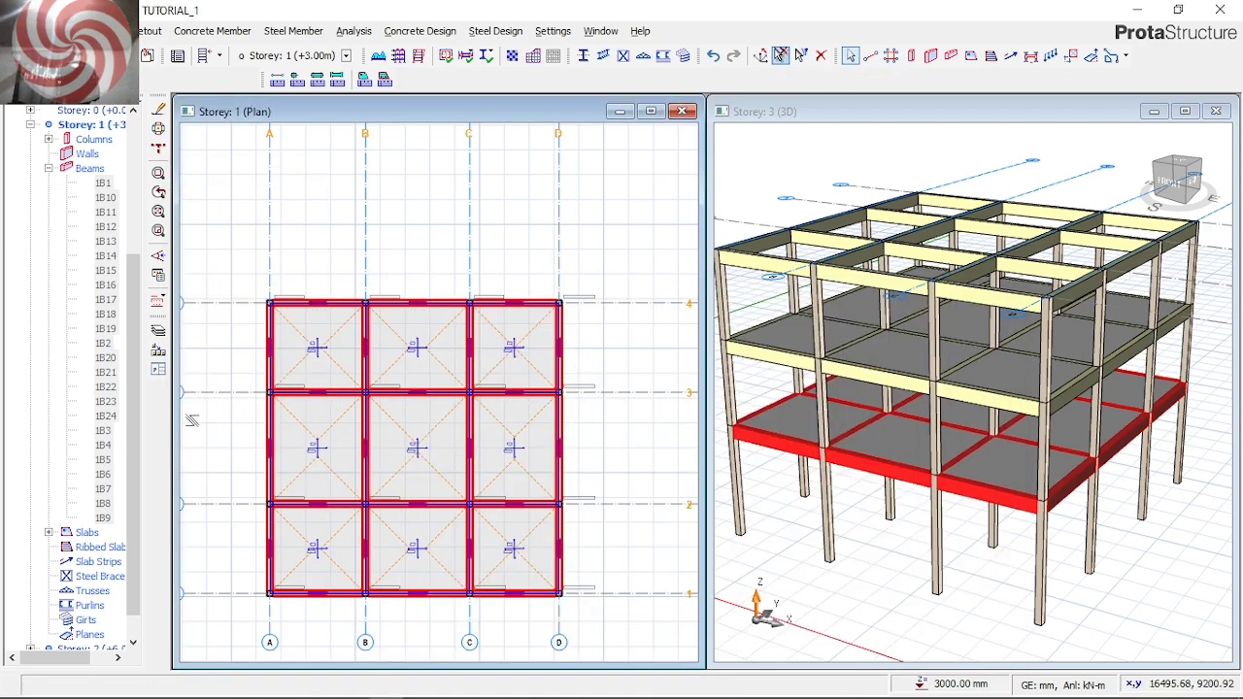
{"action": "scroll", "coordinate": [75, 592], "scroll_direction": "down", "scroll_amount": 1}
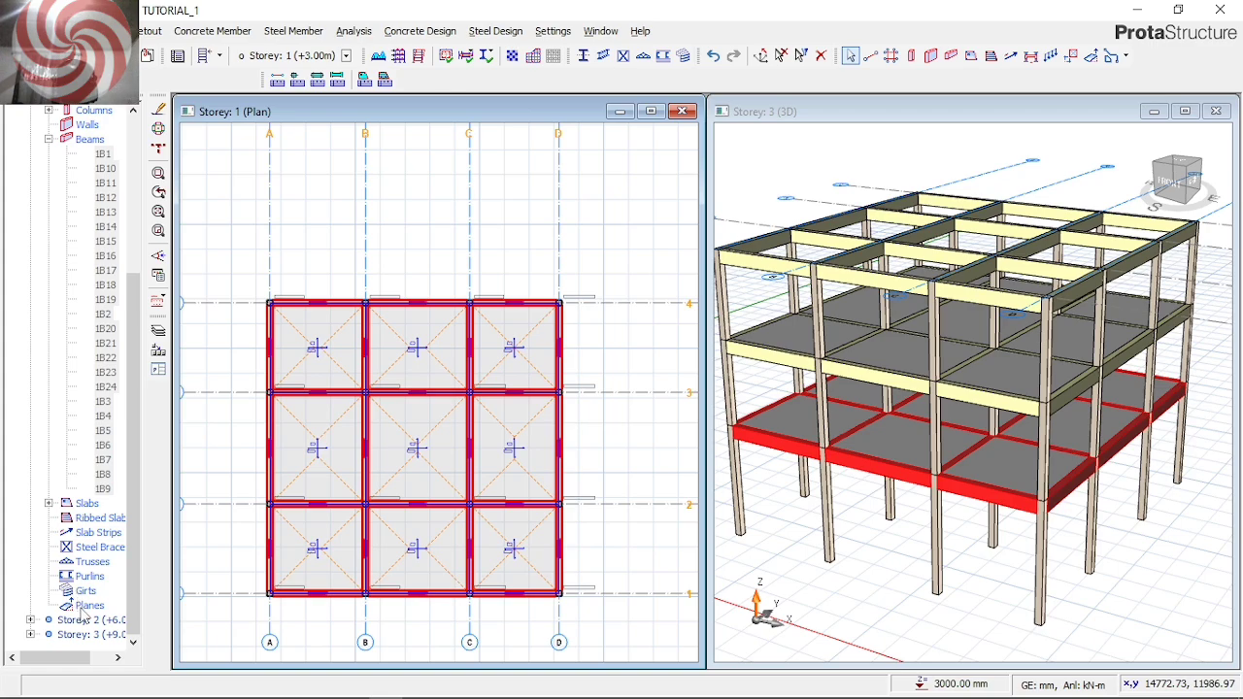
{"action": "key", "text": "Escape"}
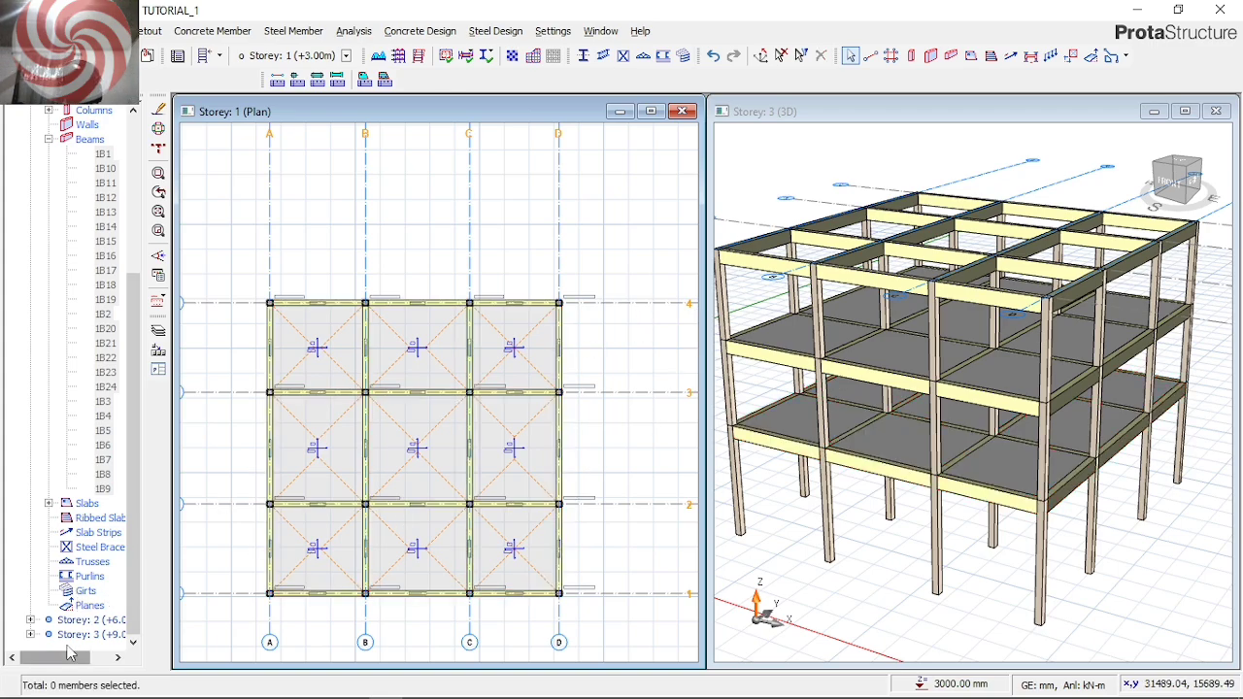
Open the Storey 3 plan and check the section properties of the beam on axis D between axes 2 and 3
{"action": "double_click", "coordinate": [75, 637]}
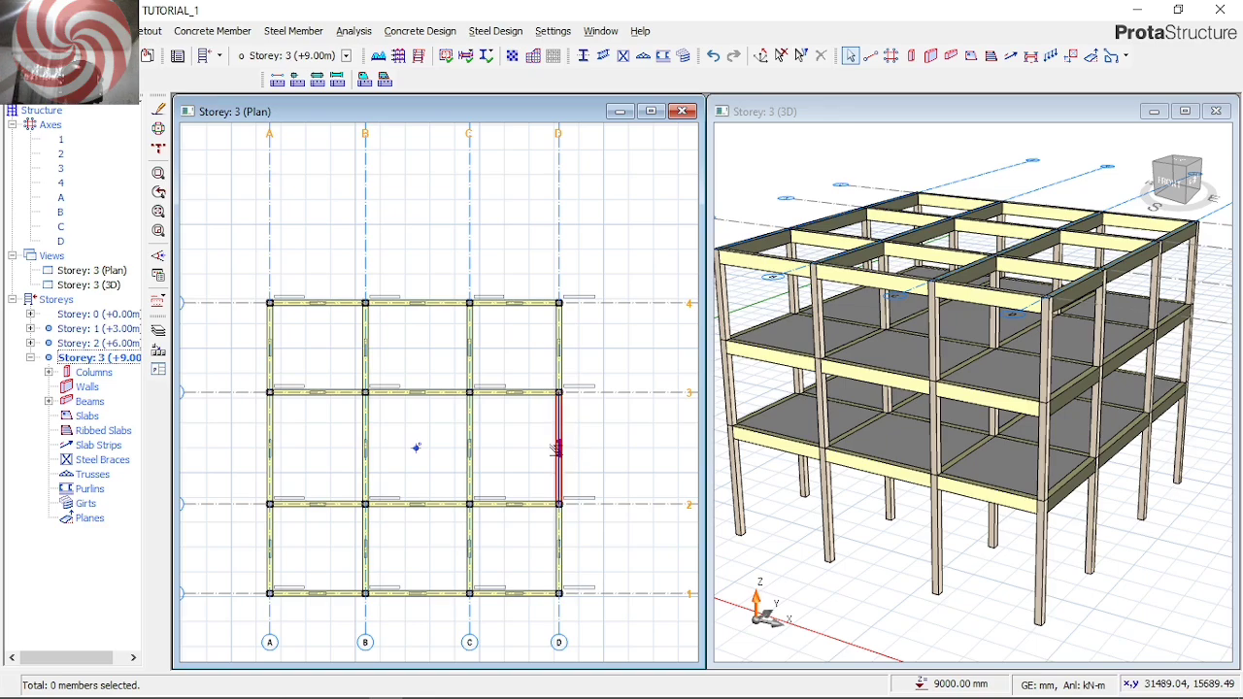
{"action": "left_click", "coordinate": [555, 451]}
{"action": "right_click", "coordinate": [556, 452]}
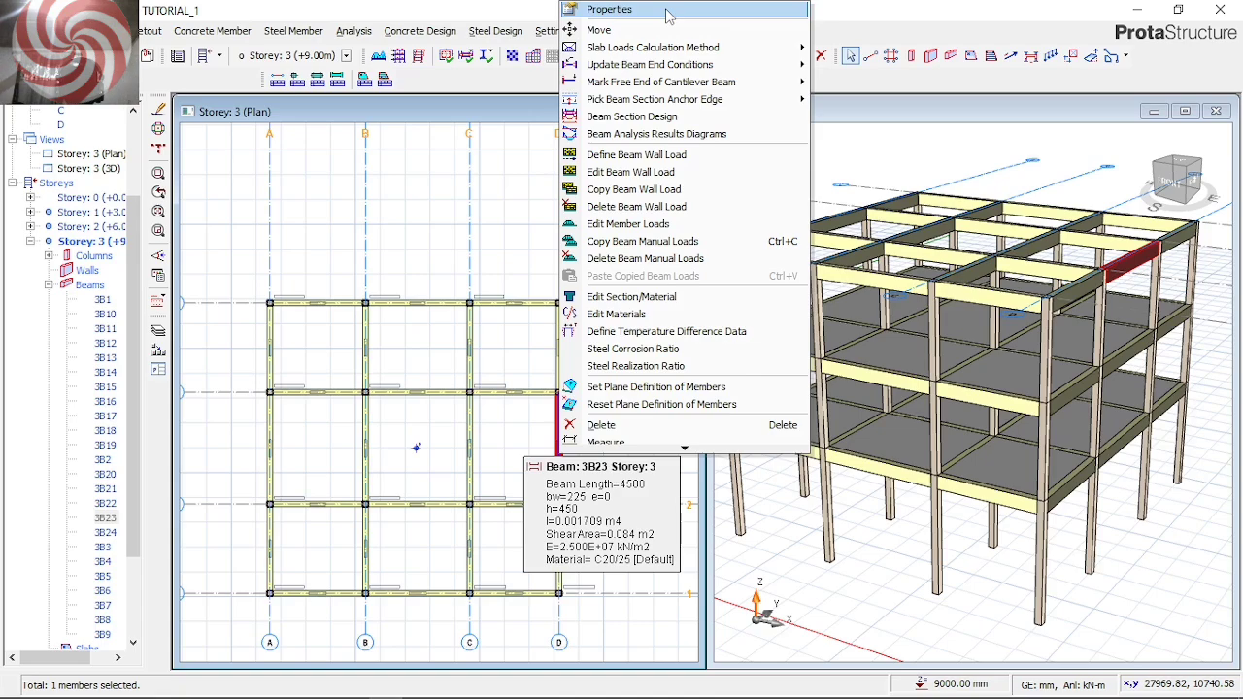
{"action": "left_click", "coordinate": [666, 10]}
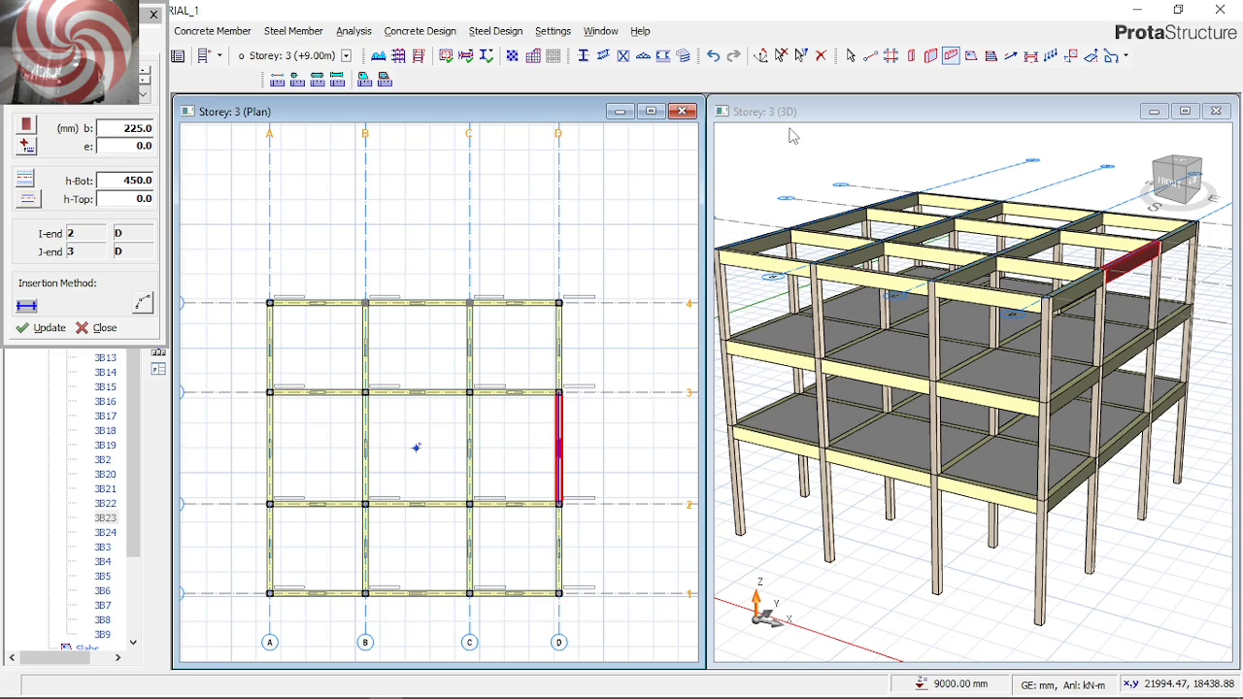
{"action": "key", "text": "Escape"}
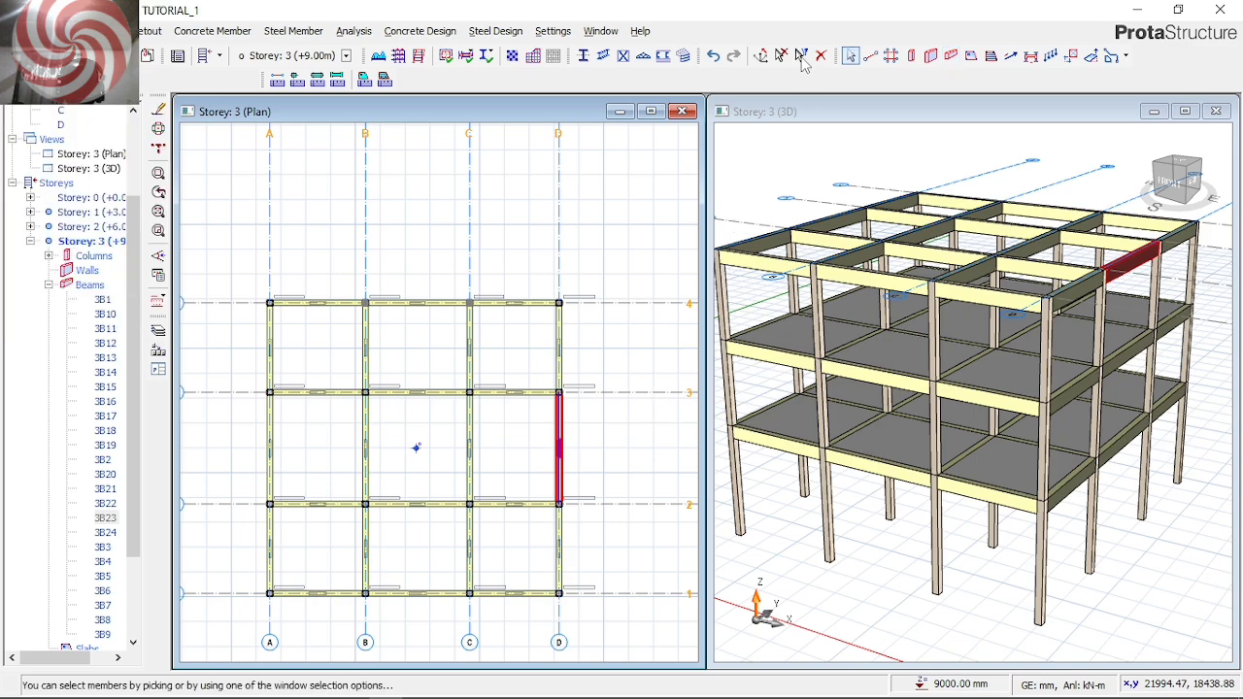
Select all Storey 3 beams using the beam-only filter and open their properties summary table
{"action": "left_click", "coordinate": [801, 57]}
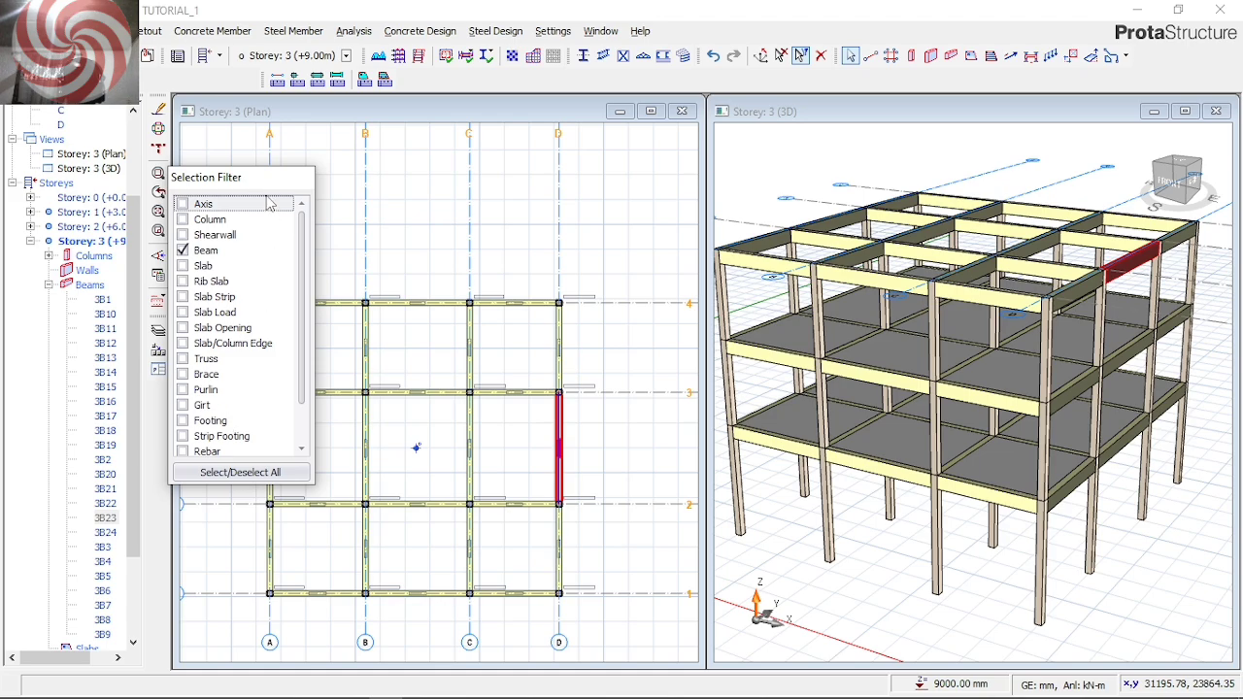
{"action": "left_click_drag", "start_coordinate": [260, 186], "coordinate": [125, 187]}
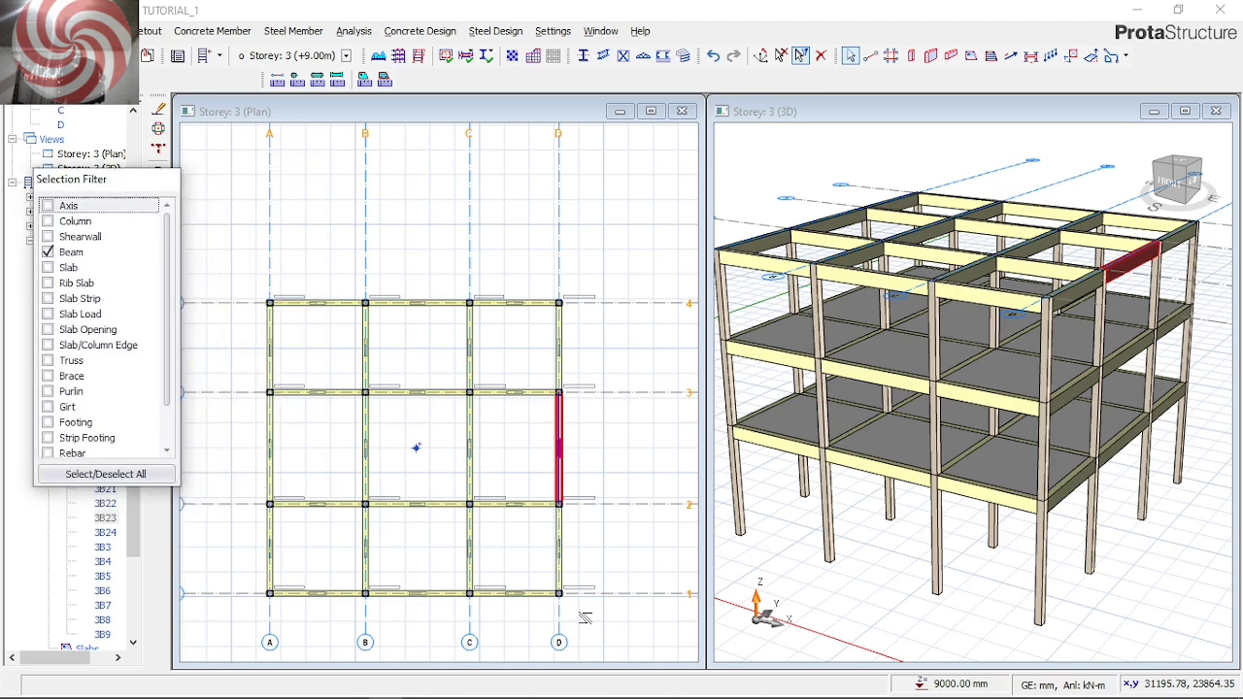
{"action": "left_click", "coordinate": [393, 398]}
{"action": "left_click_drag", "start_coordinate": [580, 612], "coordinate": [226, 282]}
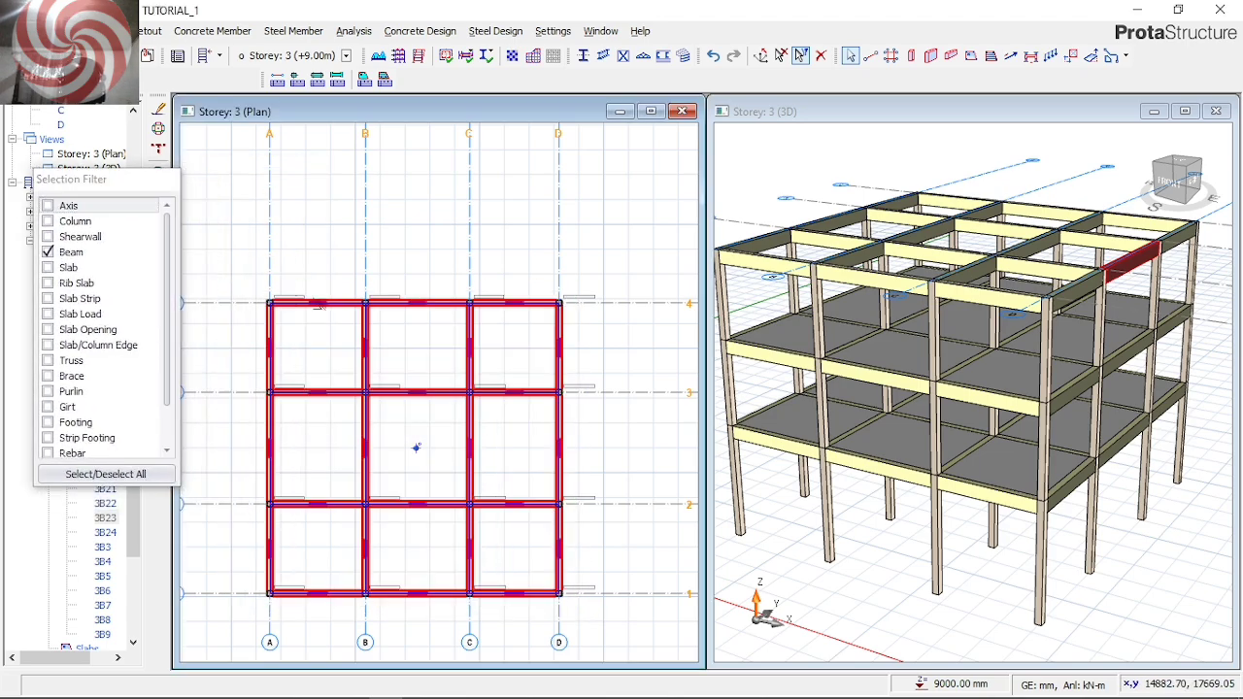
{"action": "right_click", "coordinate": [659, 269]}
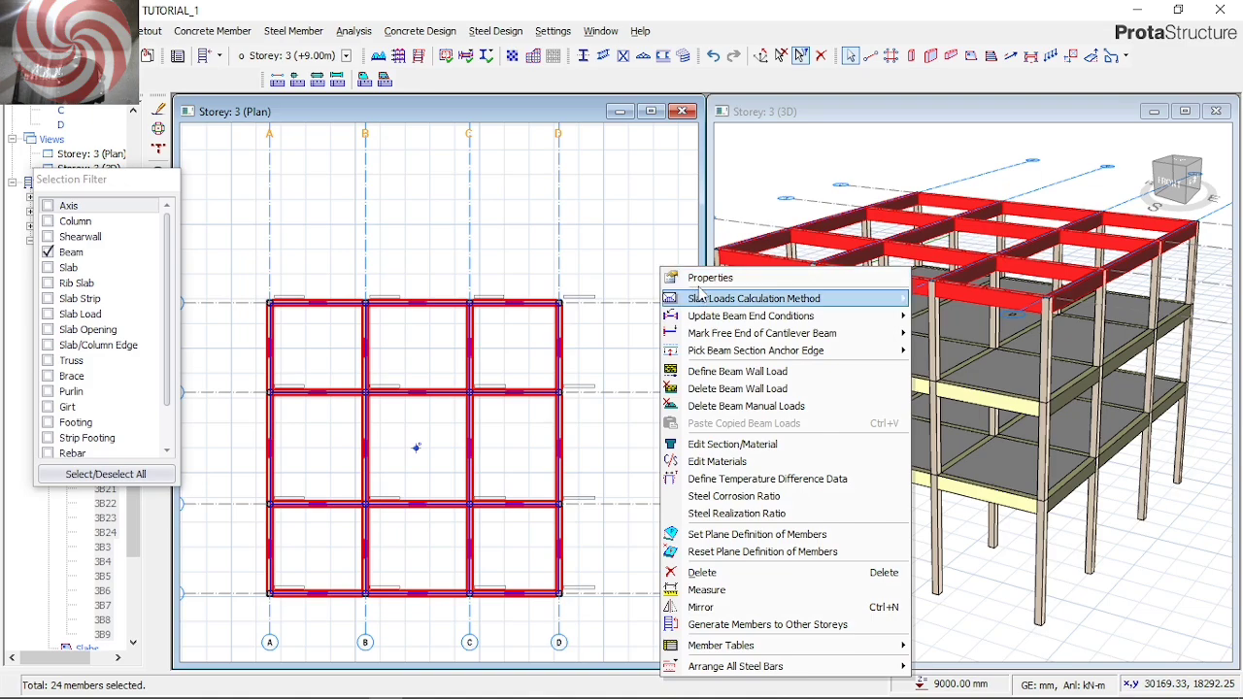
{"action": "left_click", "coordinate": [707, 279]}
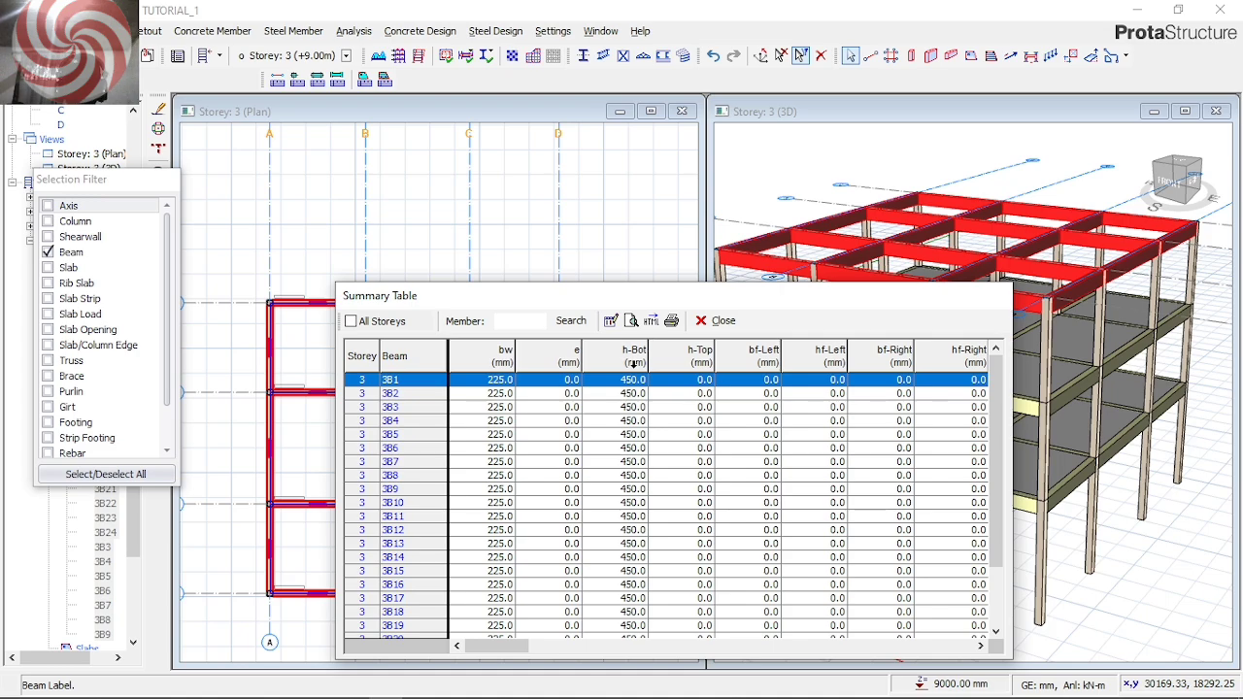
Set the bottom height h-Bot of the Storey 3 beams only to 300 mm and clear the selection
{"action": "left_click", "coordinate": [636, 359]}
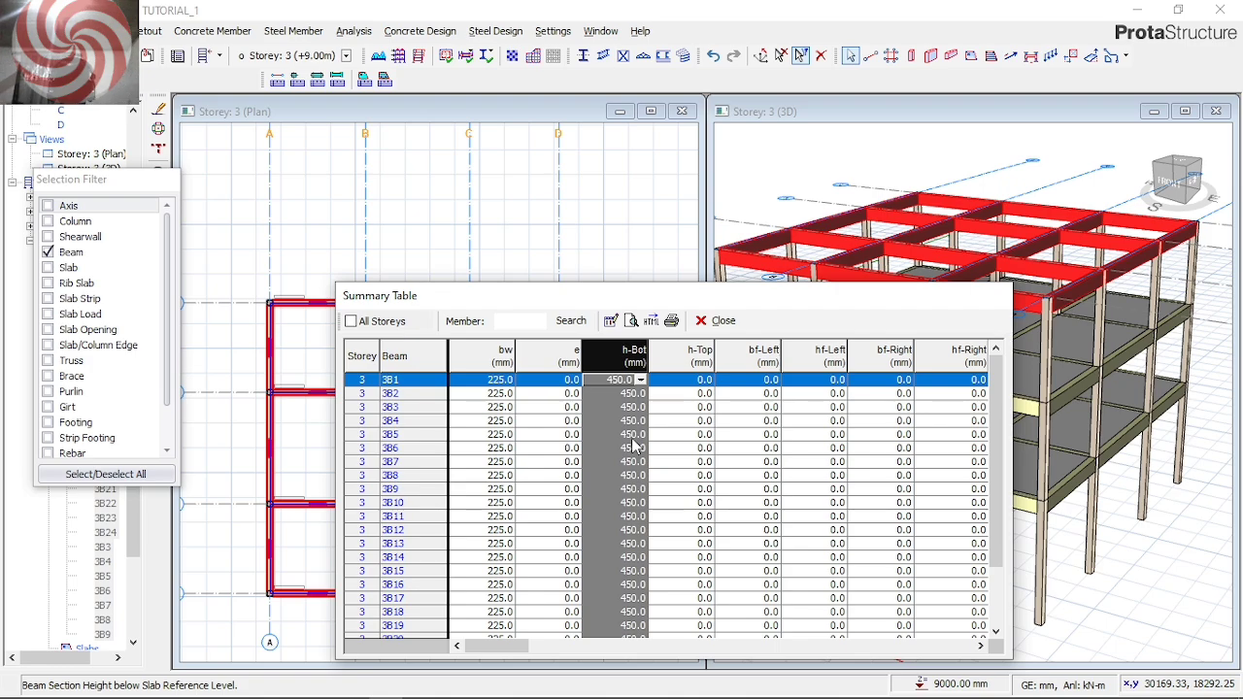
{"action": "type", "text": "300"}
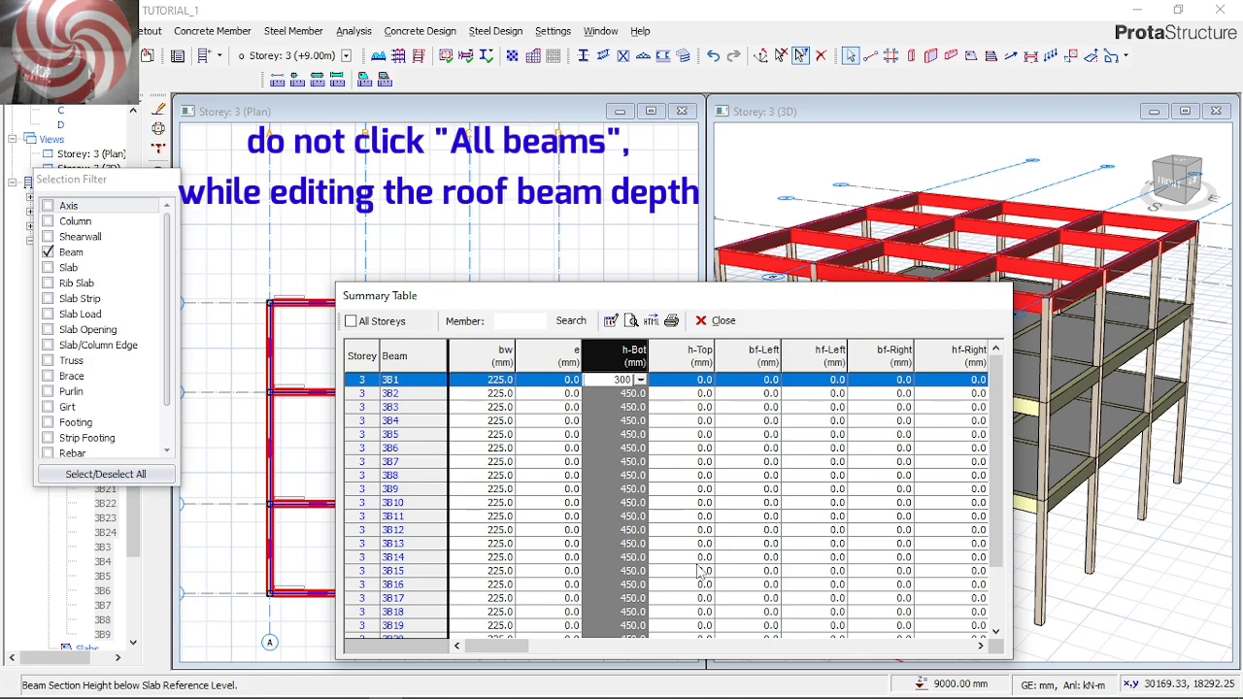
{"action": "key", "text": "Return"}
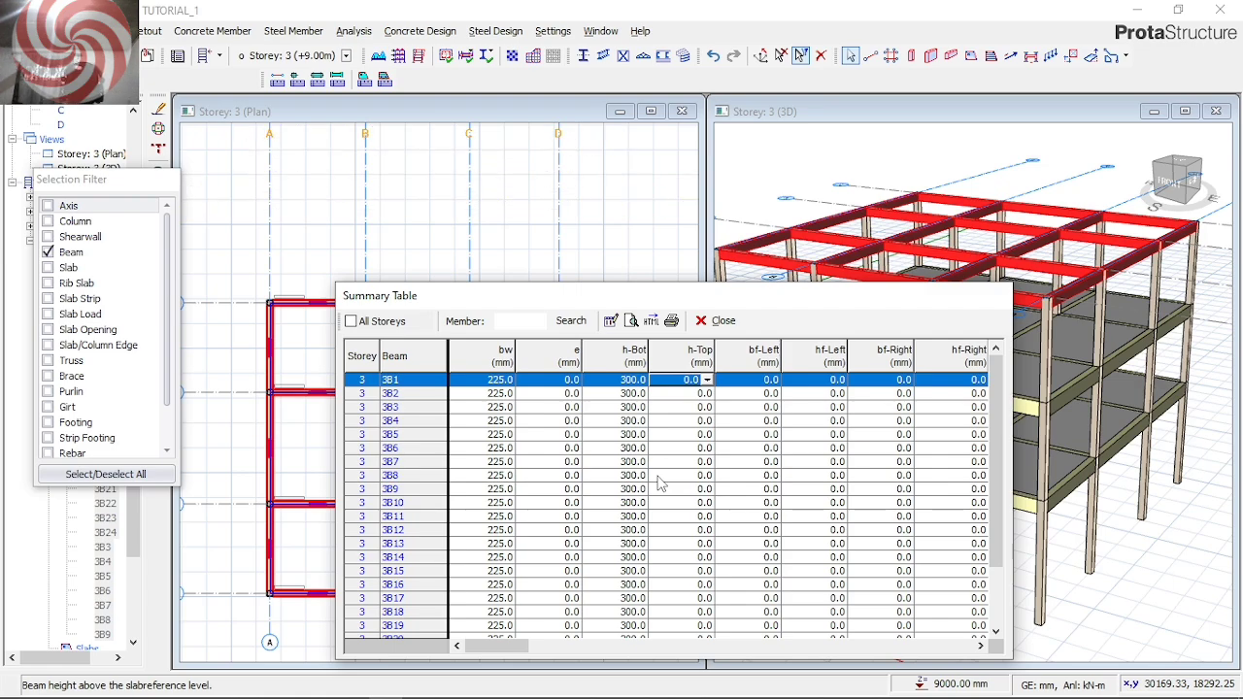
{"action": "left_click", "coordinate": [720, 322]}
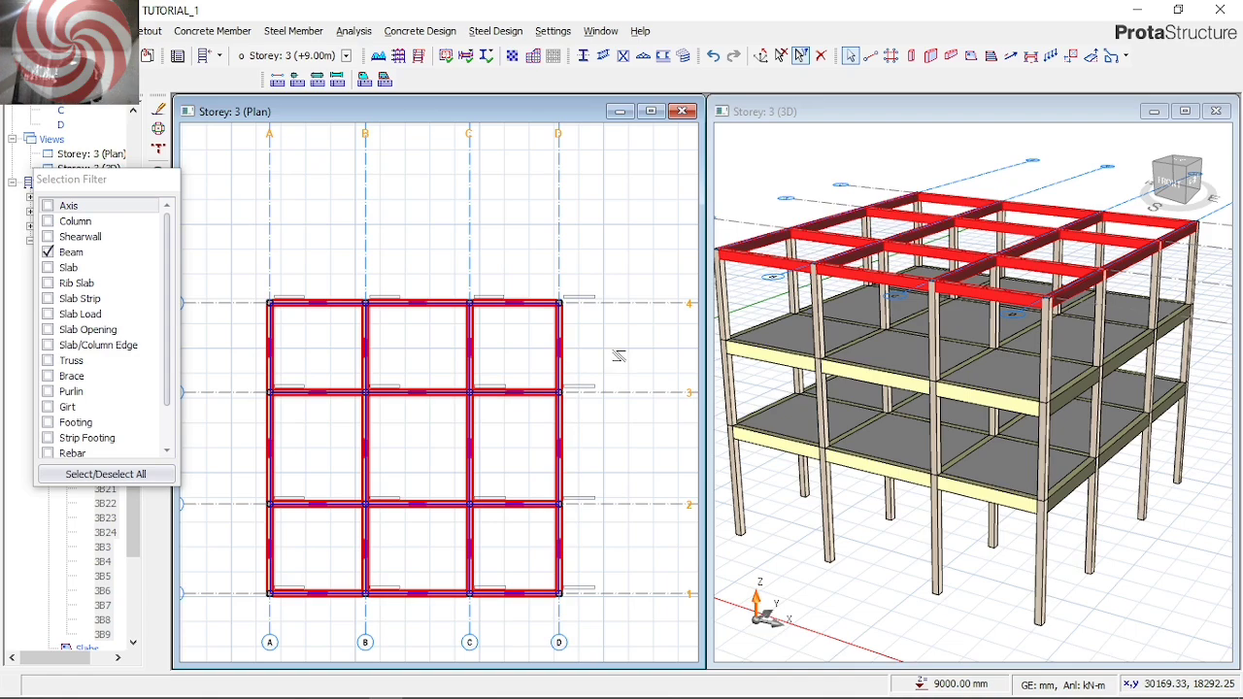
{"action": "key", "text": "Escape"}
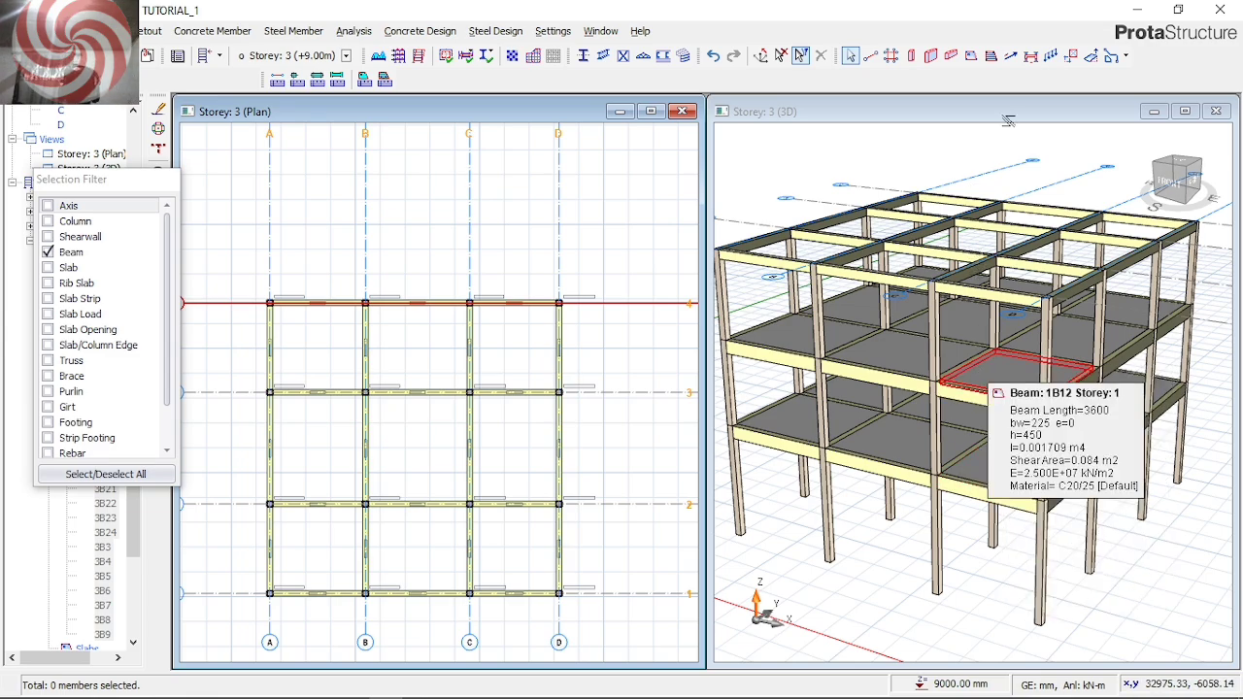
Close the selection filter and return to the Storey 1 plan with nothing selected
{"action": "middle_click_drag", "start_coordinate": [1012, 142], "coordinate": [708, 350]}
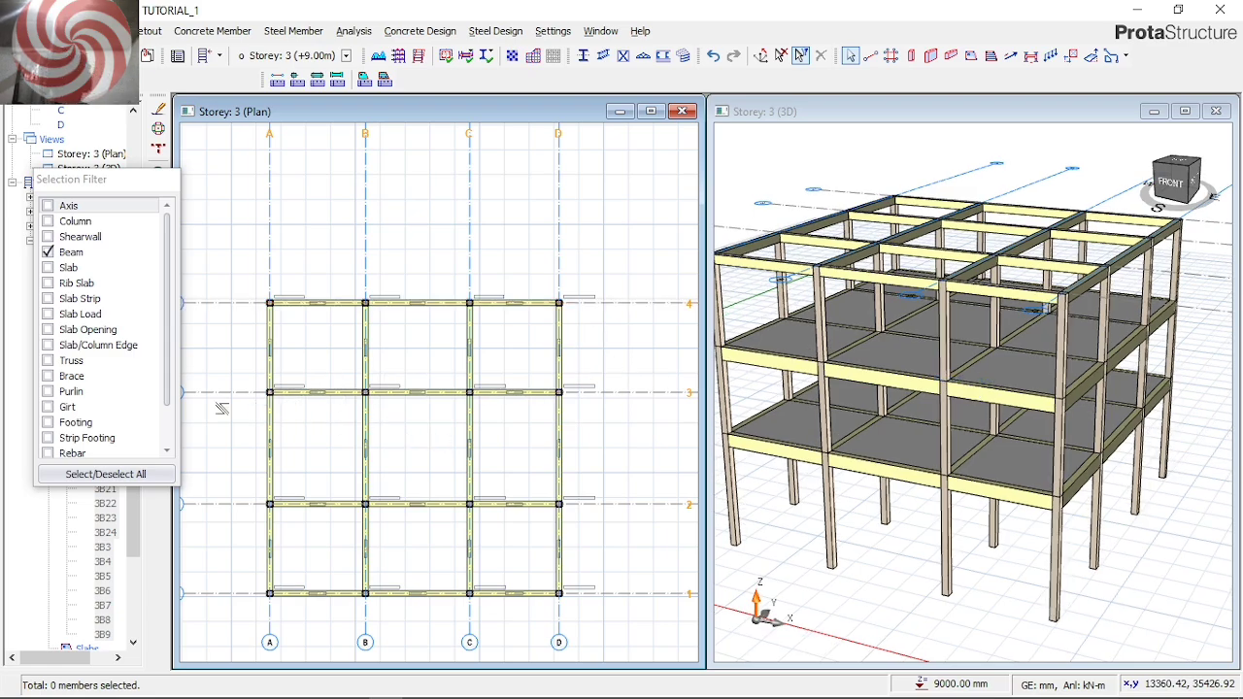
{"action": "left_click", "coordinate": [800, 55]}
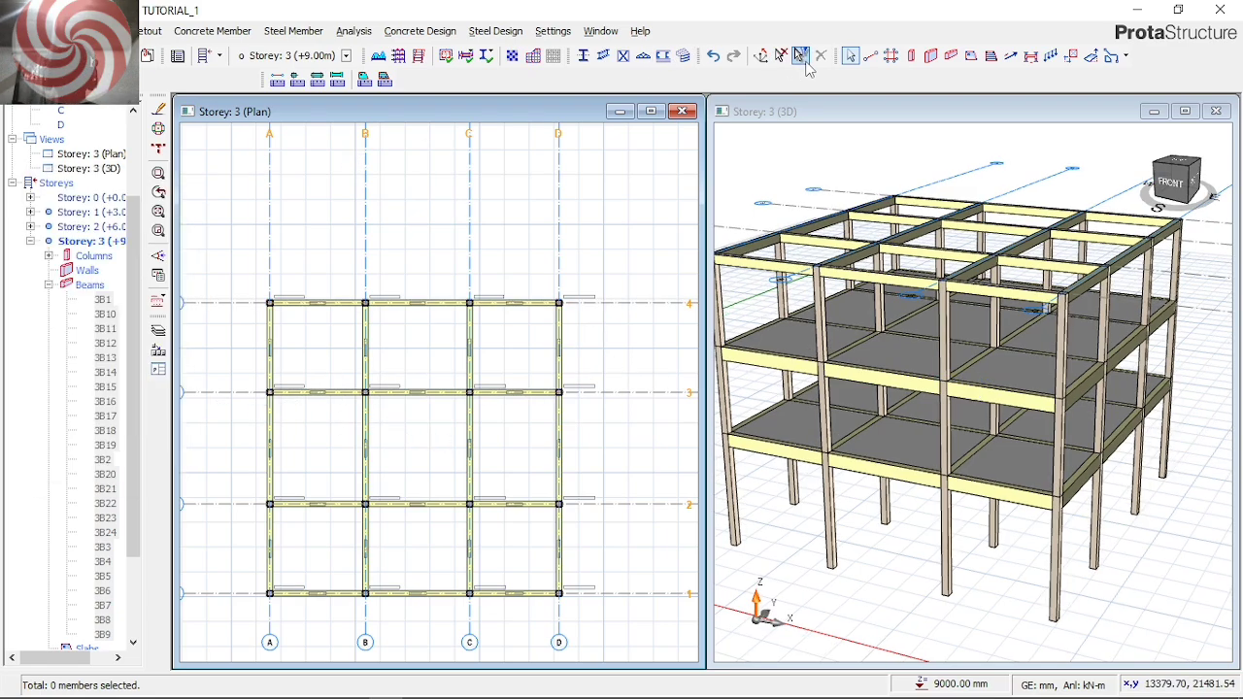
{"action": "double_click", "coordinate": [105, 212]}
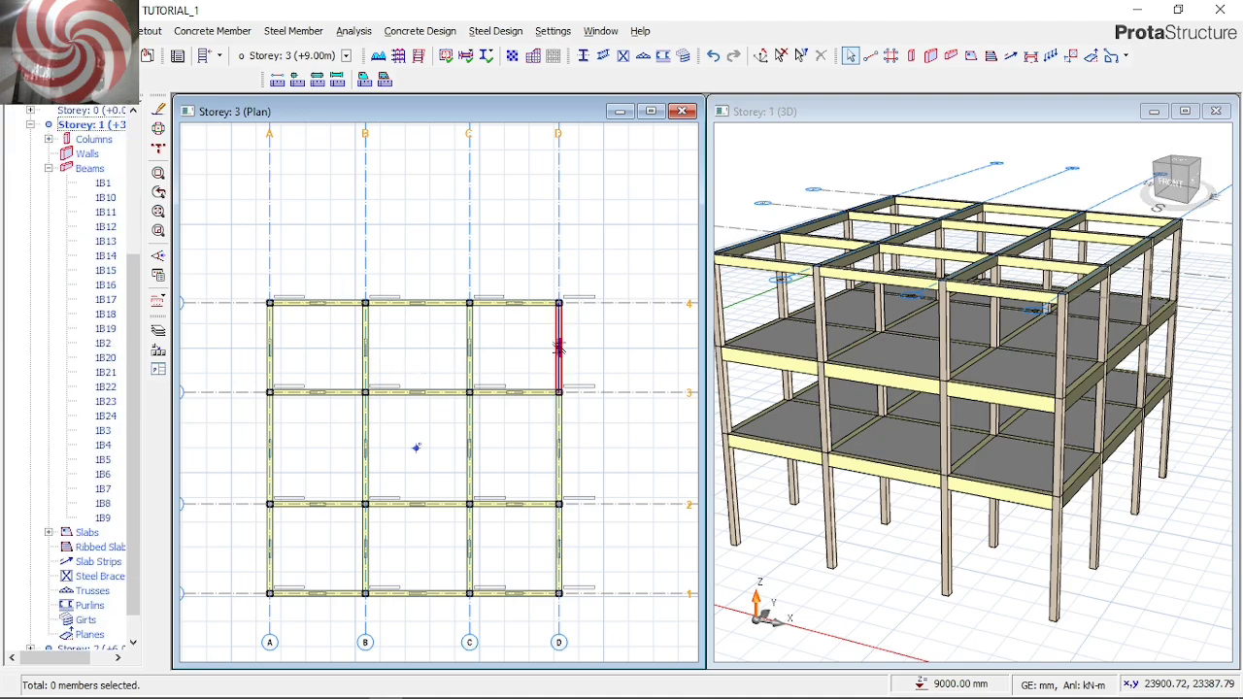
{"action": "left_click", "coordinate": [560, 345]}
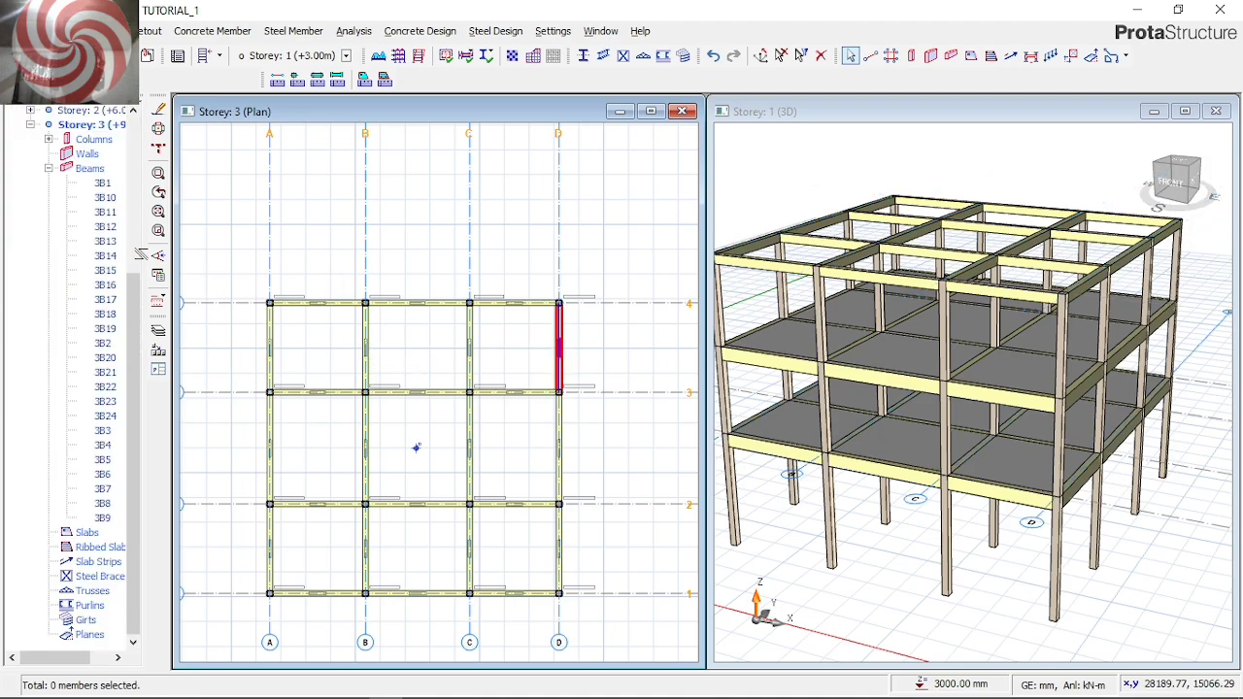
{"action": "left_click", "coordinate": [350, 196]}
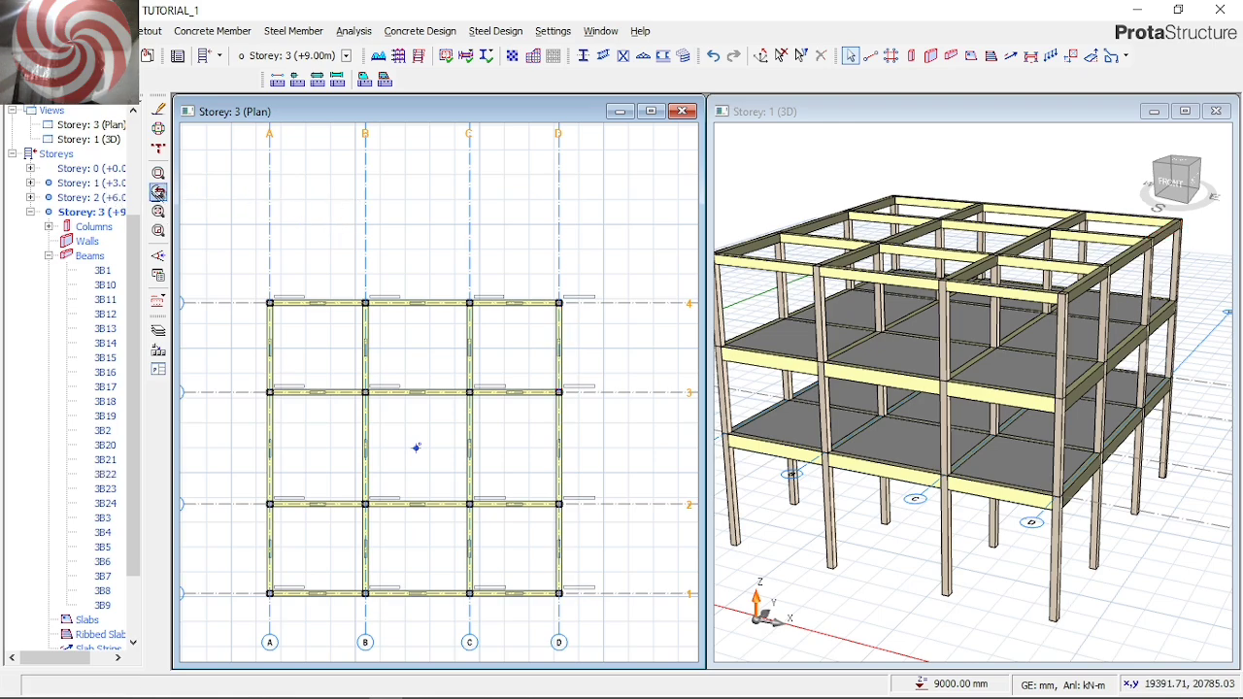
{"action": "left_click", "coordinate": [77, 185]}
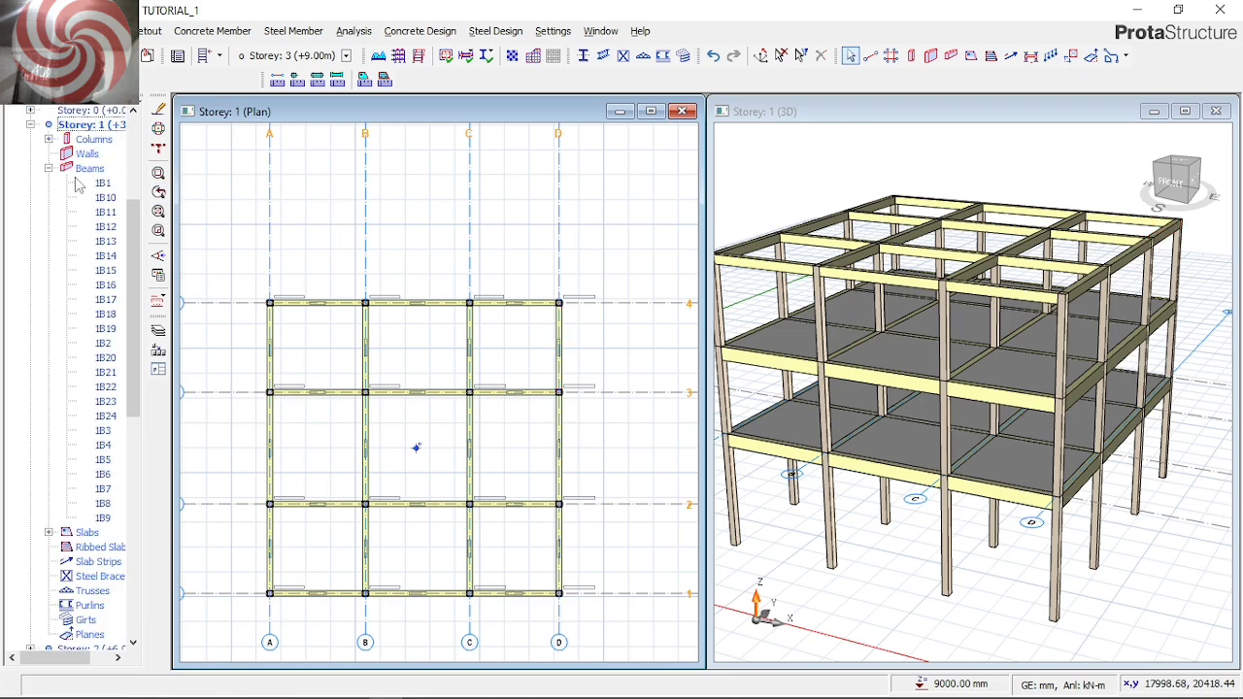
Define a wall load on the Storey 1 beam on axis D between axes 3 and 4: unit weight 3.47 kN/m2, height 2.7 m, thickness 0.225 m
{"action": "left_click", "coordinate": [559, 356]}
{"action": "right_click", "coordinate": [559, 356]}
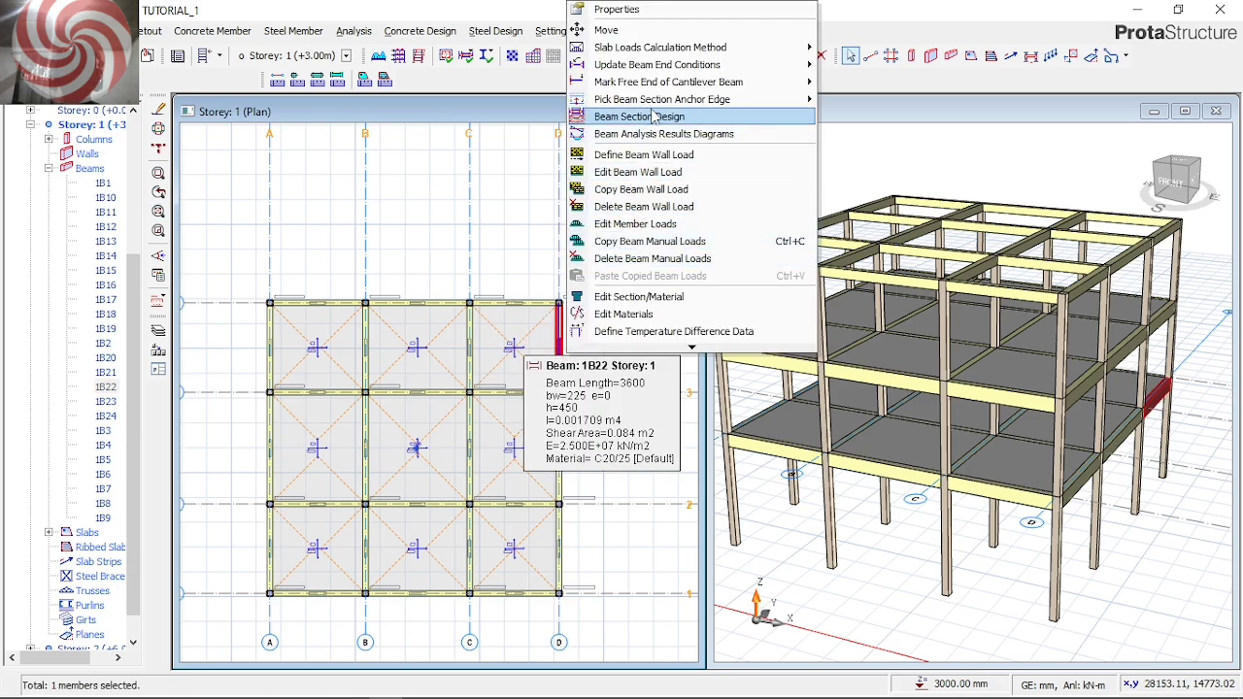
{"action": "left_click", "coordinate": [656, 178]}
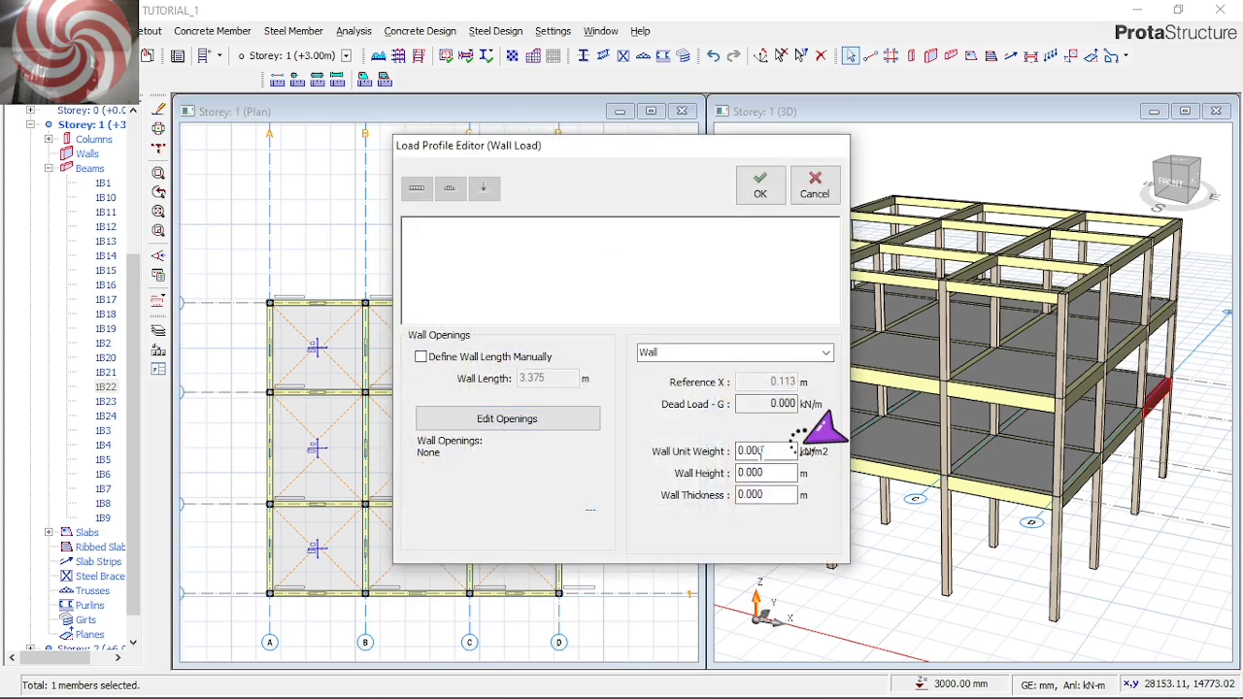
{"action": "double_click", "coordinate": [762, 451]}
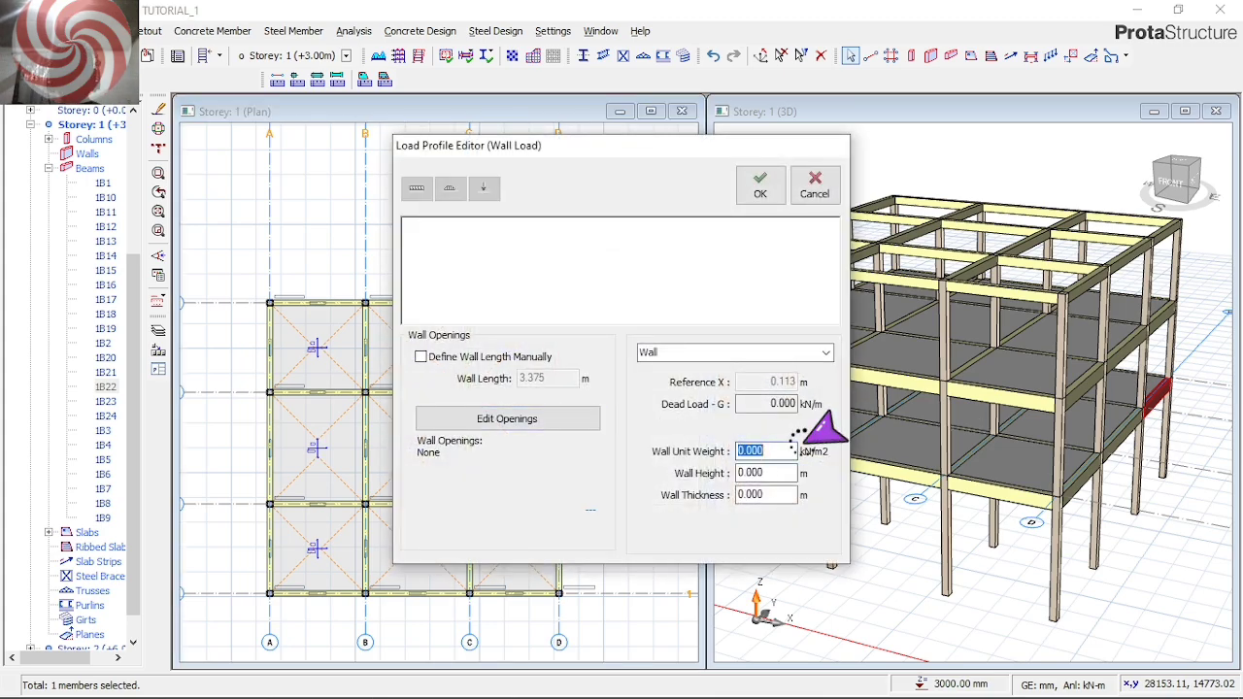
{"action": "type", "text": "3.470"}
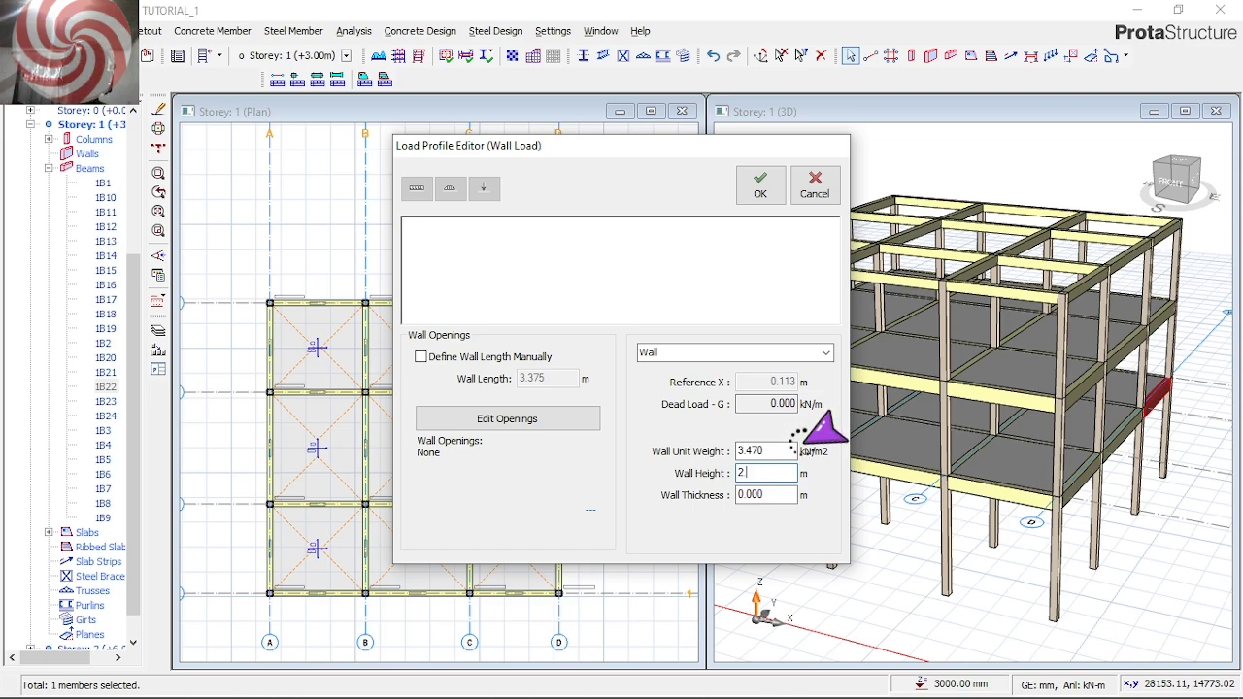
{"action": "left_click", "coordinate": [769, 493]}
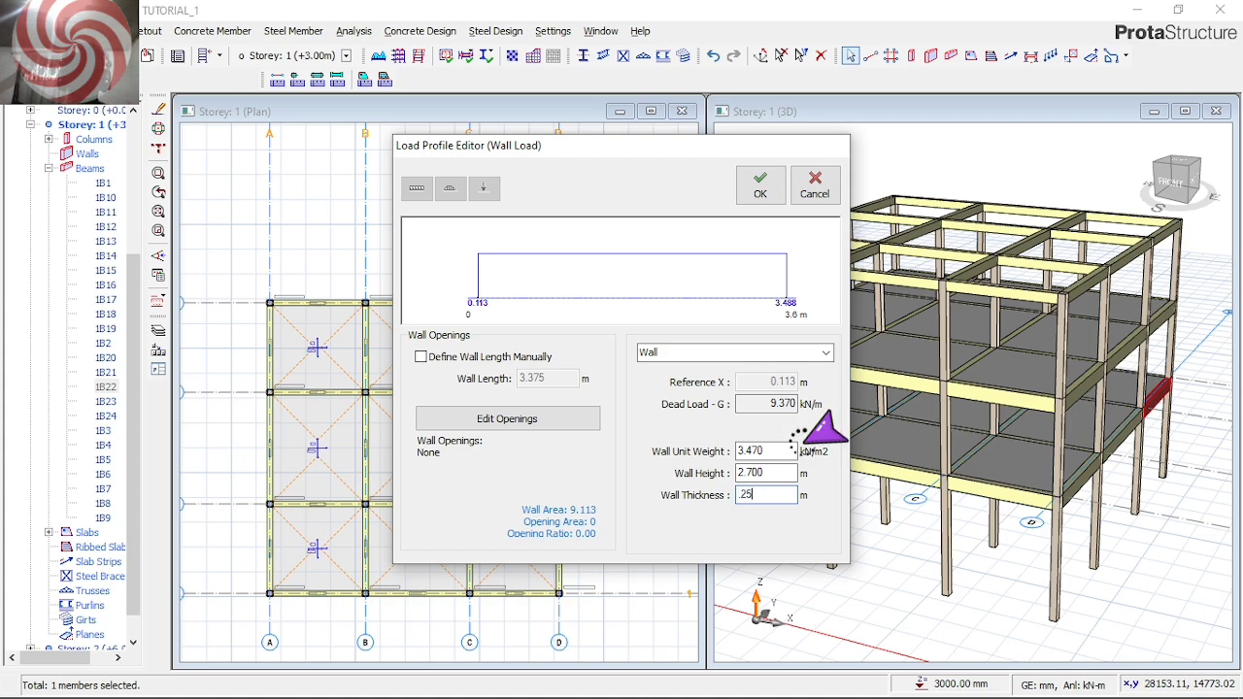
{"action": "type", "text": ".25"}
{"action": "key", "text": "BackSpace"}
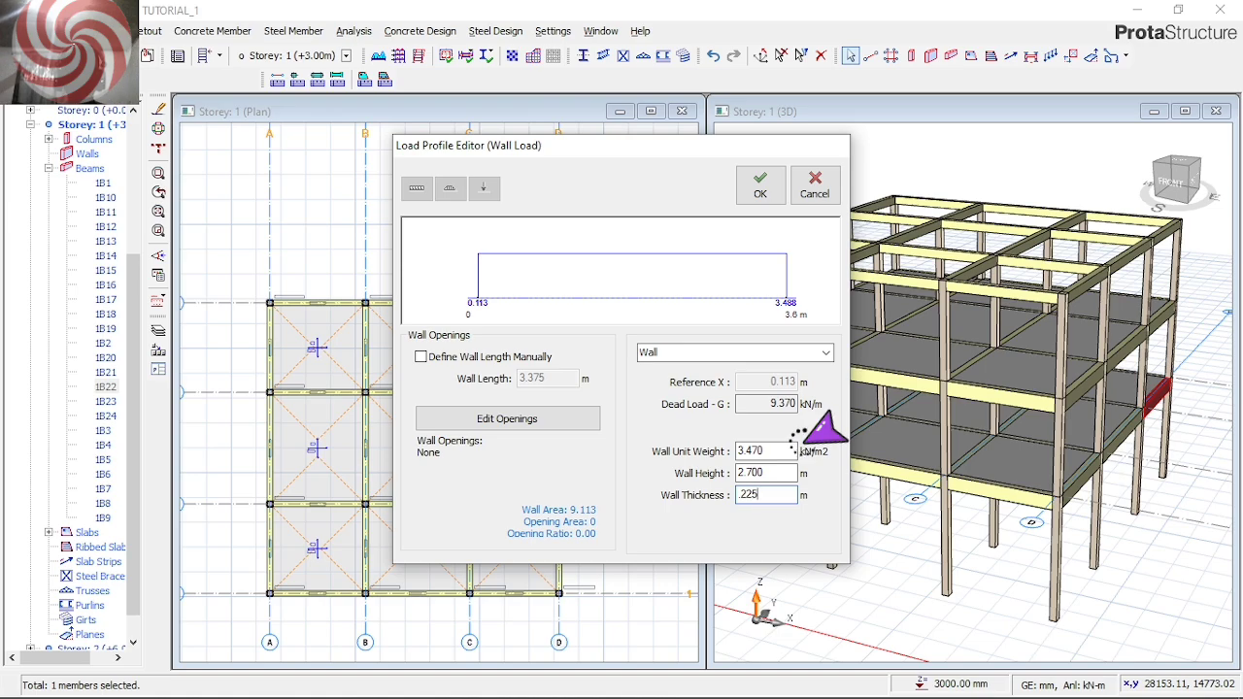
{"action": "type", "text": "25"}
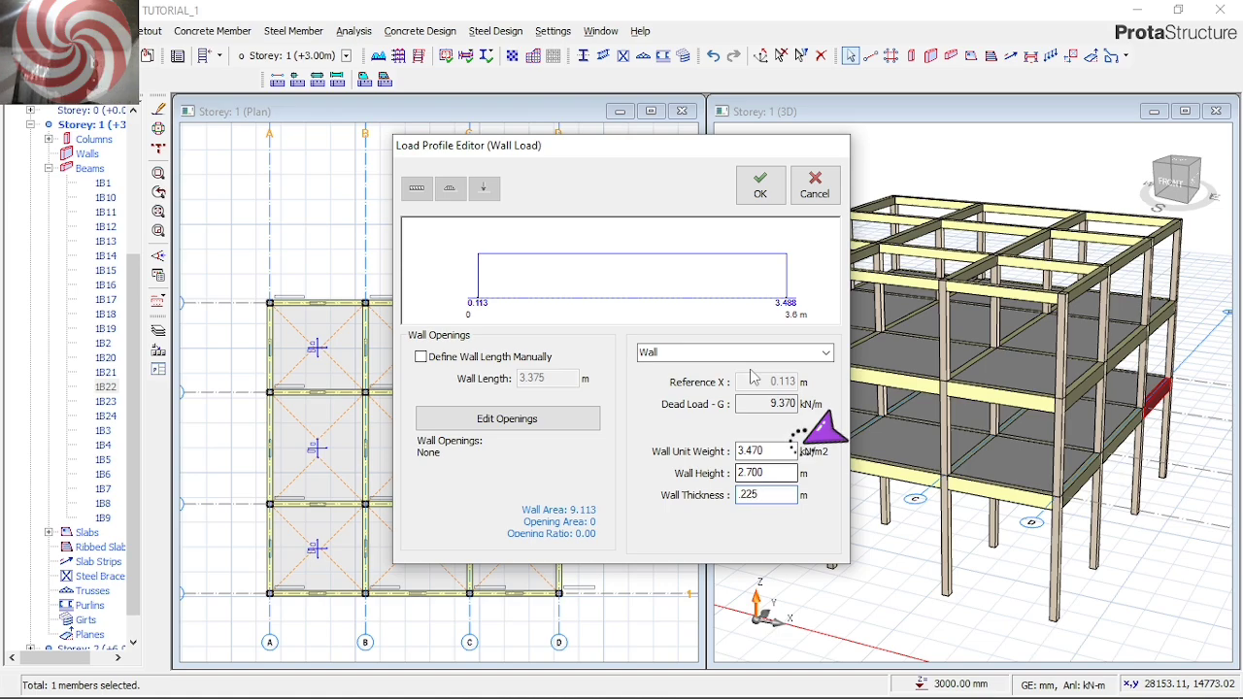
{"action": "left_click", "coordinate": [760, 184]}
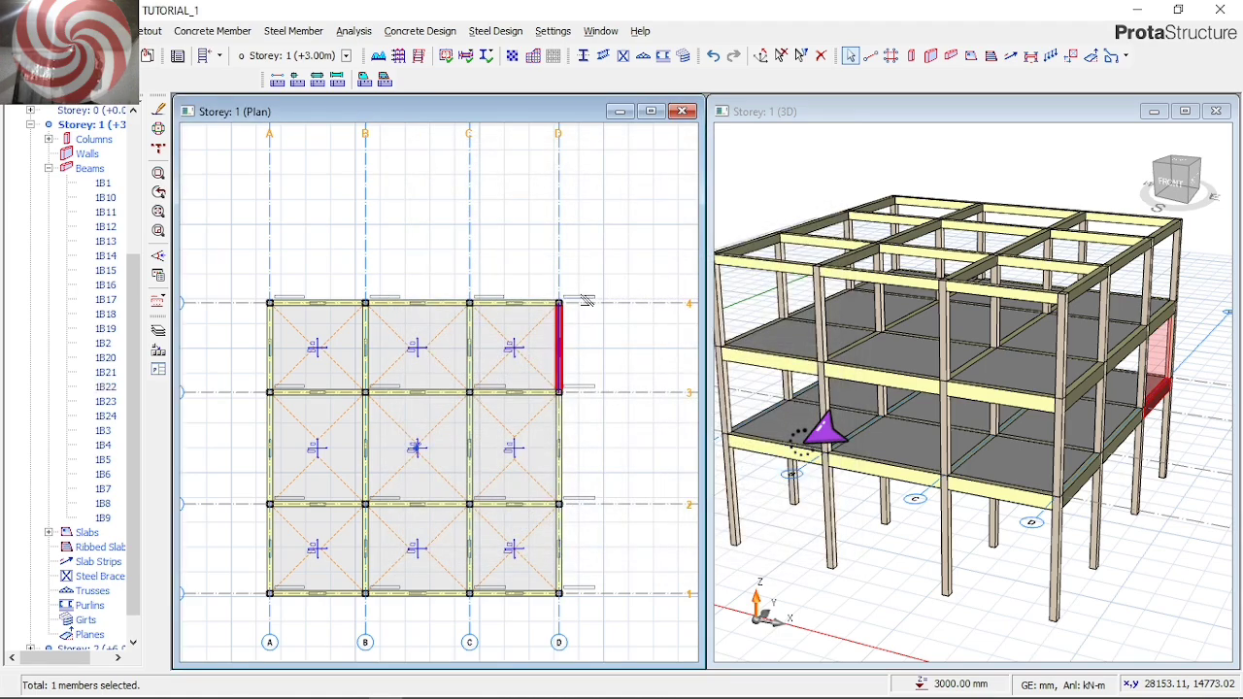
Copy this beam's wall load, paste it onto all Storey 1 beams replacing any existing wall load, and clear the selection
{"action": "right_click", "coordinate": [613, 263]}
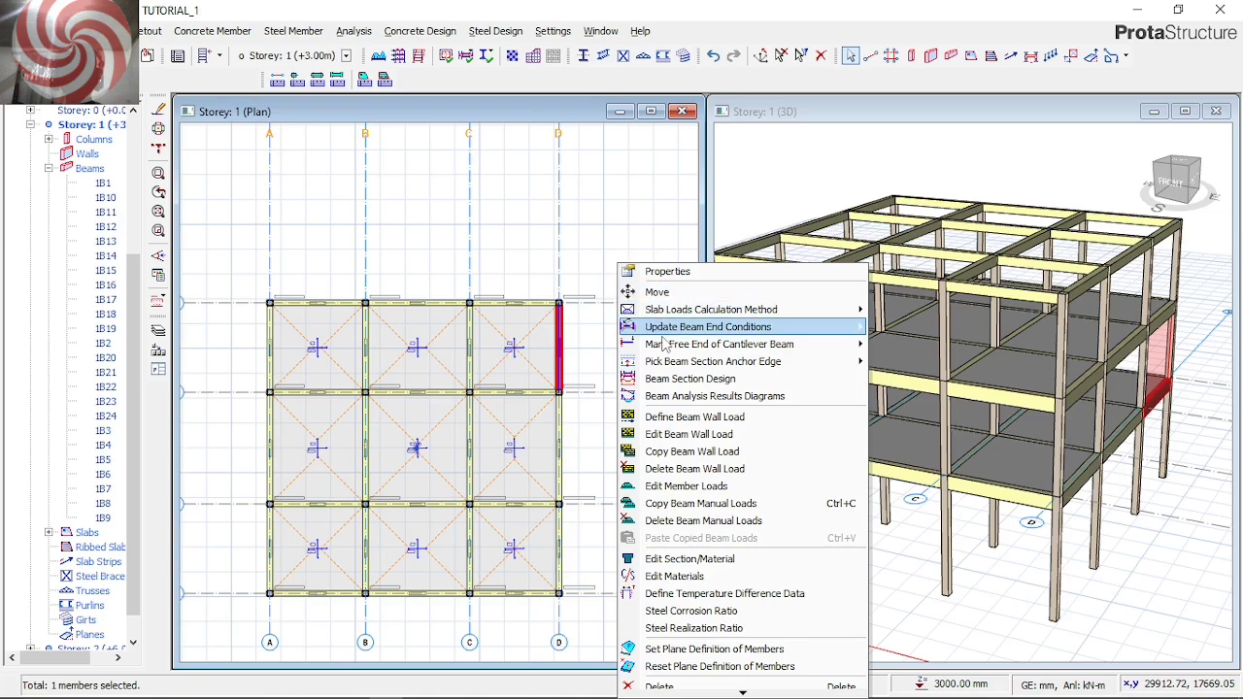
{"action": "left_click", "coordinate": [694, 454]}
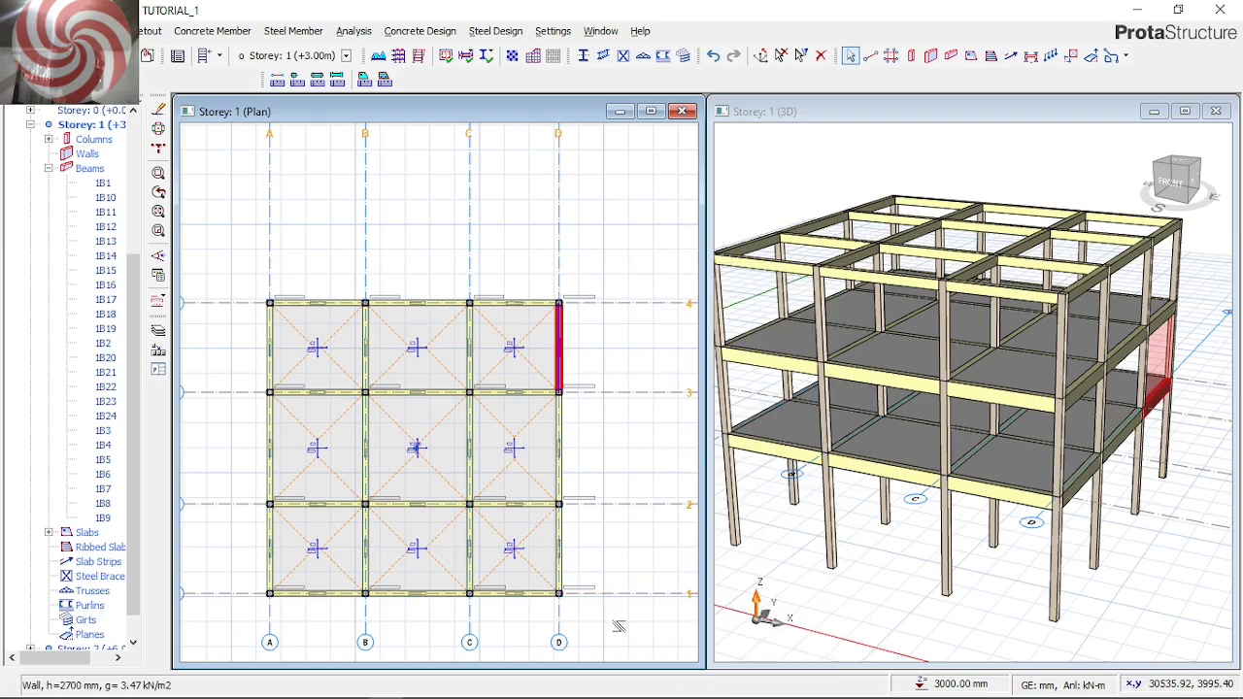
{"action": "left_click_drag", "start_coordinate": [633, 634], "coordinate": [249, 236]}
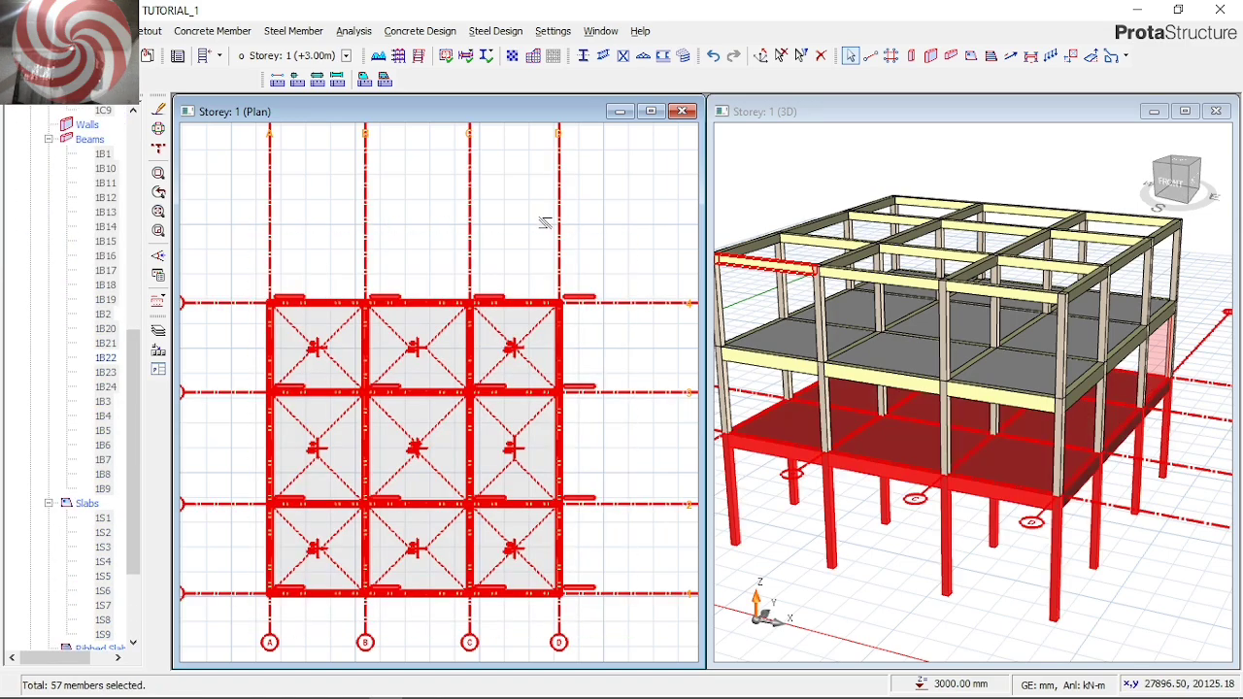
{"action": "right_click", "coordinate": [550, 224]}
{"action": "mouse_move", "coordinate": [680, 379]}
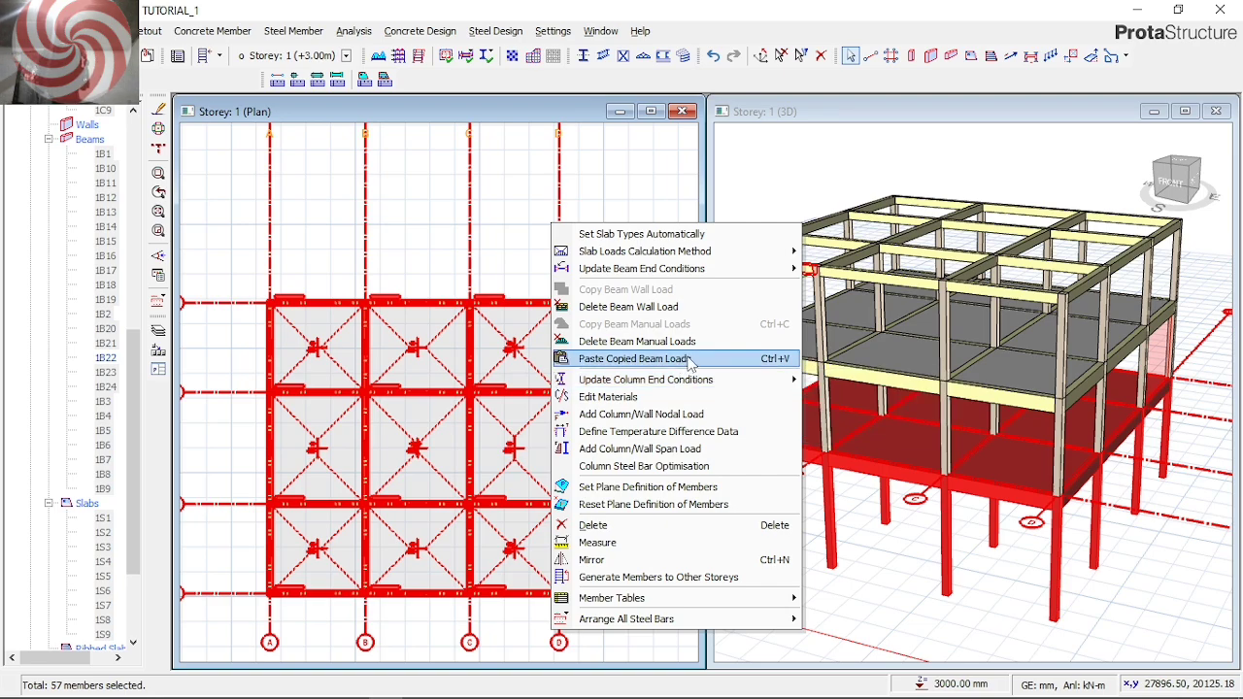
{"action": "left_click", "coordinate": [688, 360]}
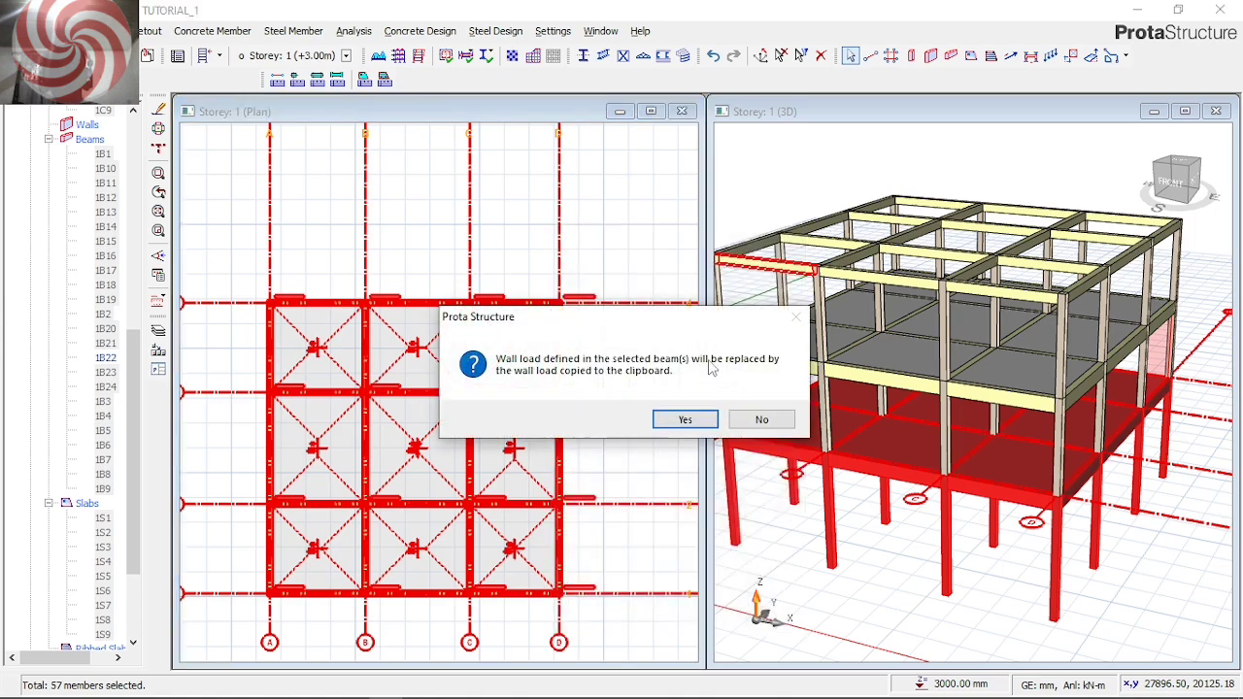
{"action": "left_click", "coordinate": [699, 422]}
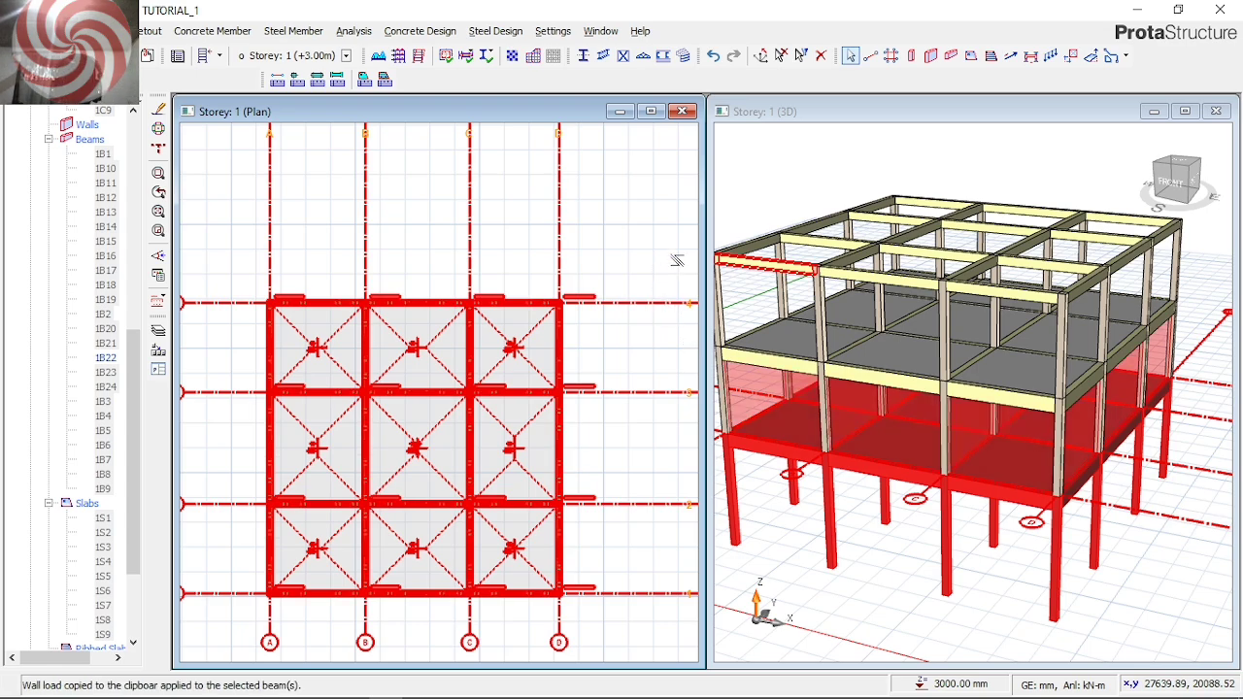
{"action": "key", "text": "Escape"}
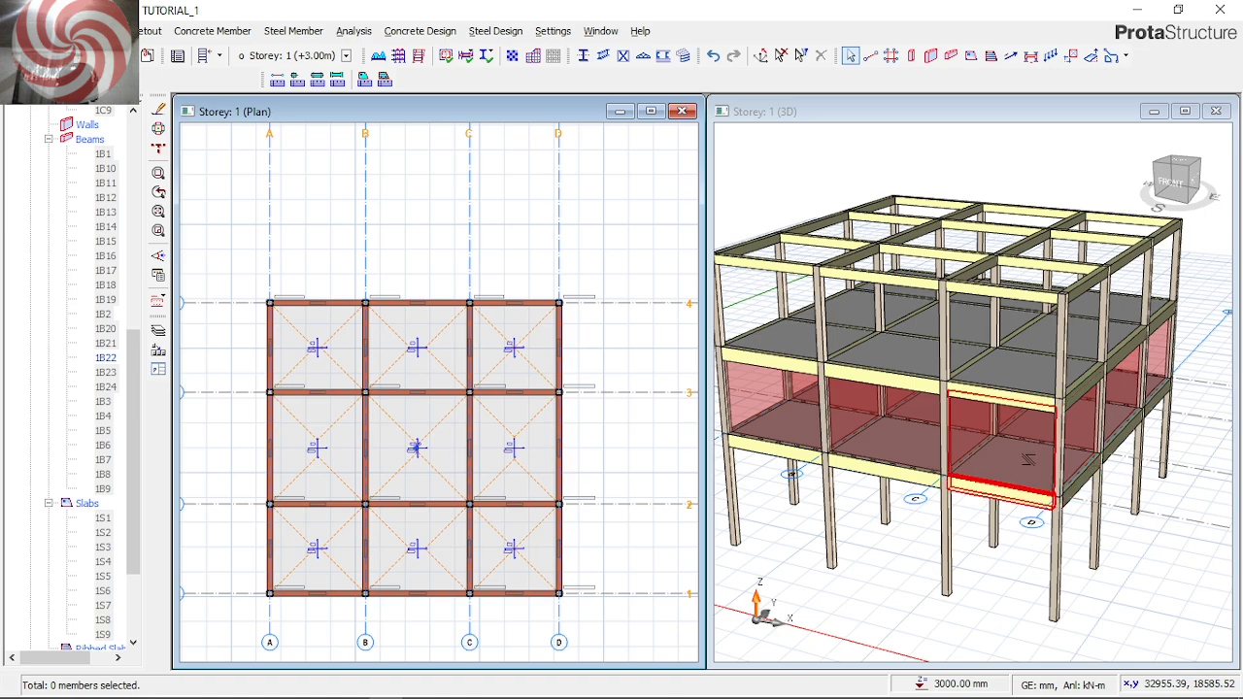
Make Storey 2 the active storey in both the 3D view and the plan view
{"action": "left_click", "coordinate": [1028, 459]}
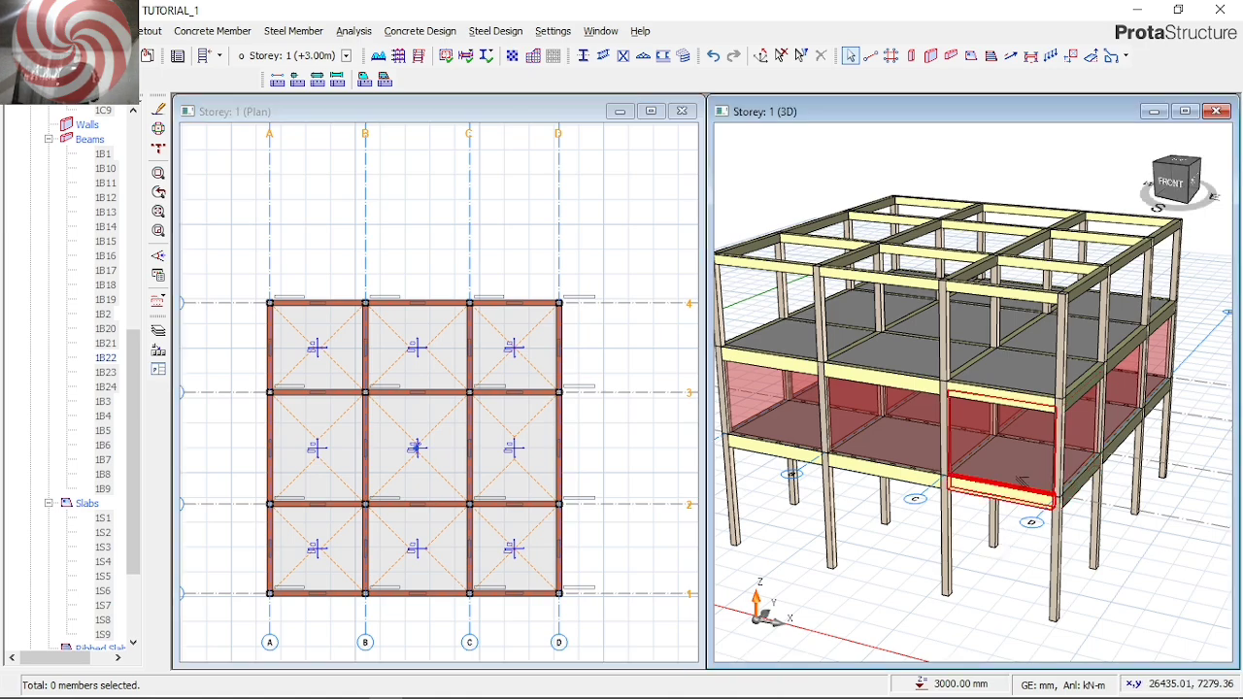
{"action": "left_click", "coordinate": [1027, 437]}
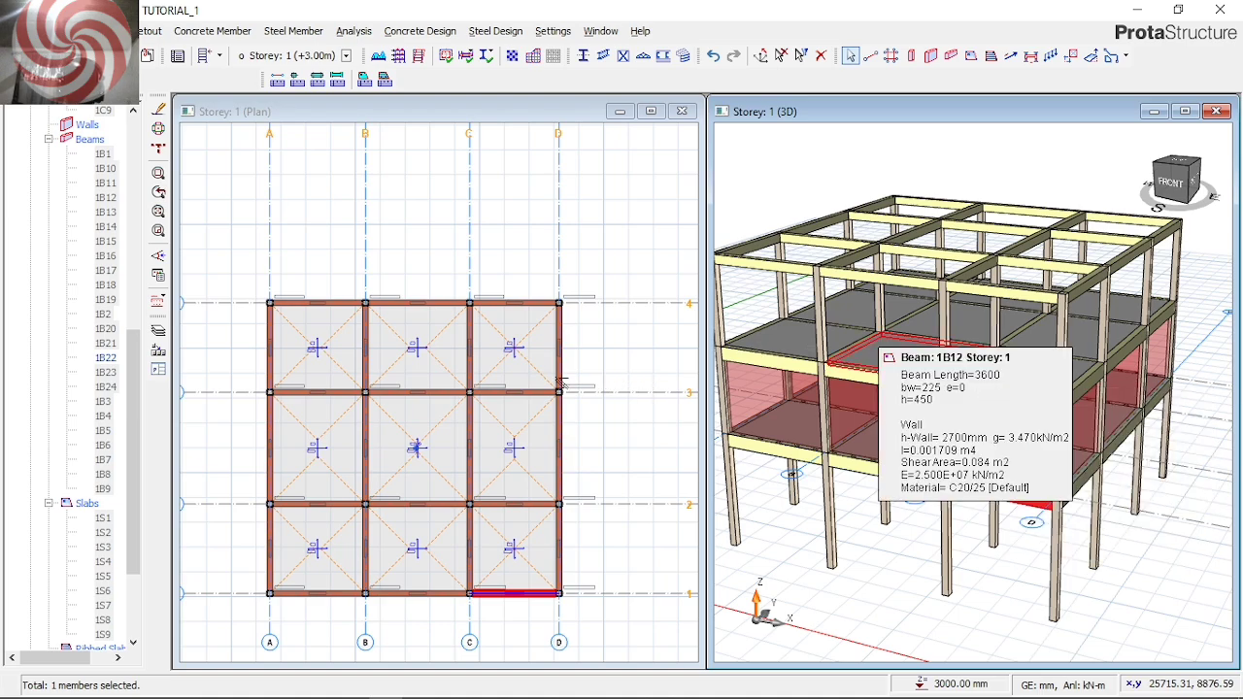
{"action": "scroll", "coordinate": [66, 432], "scroll_direction": "down", "scroll_amount": 2}
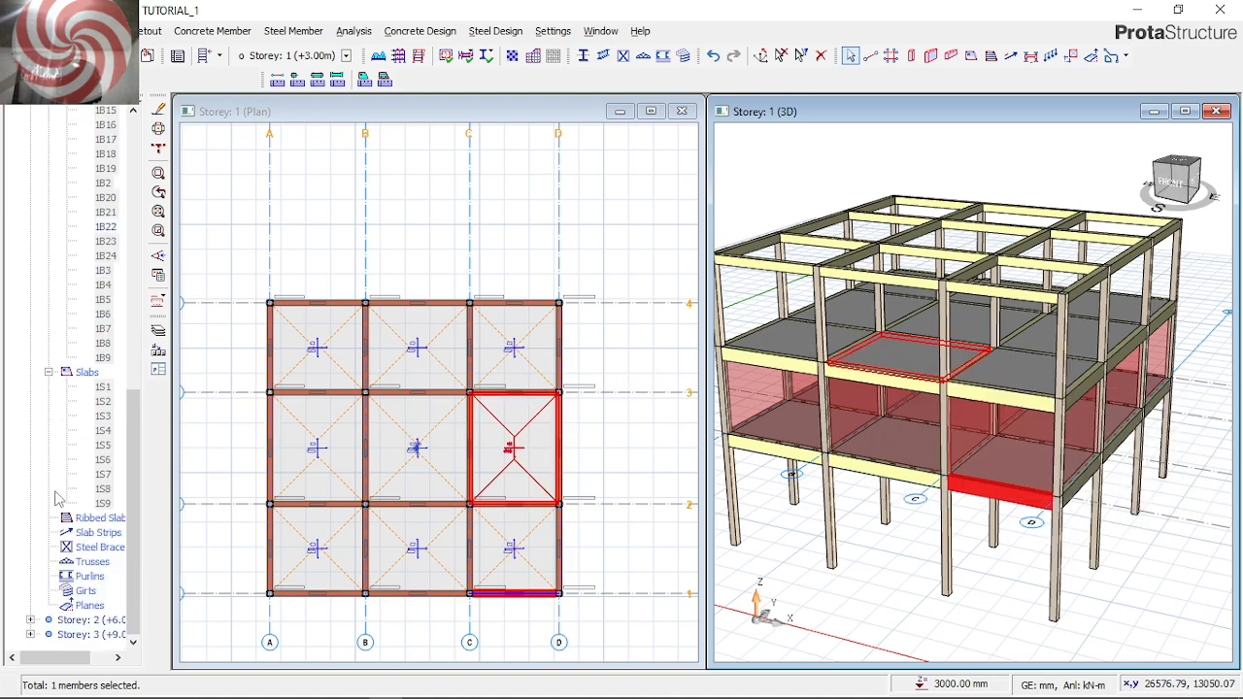
{"action": "scroll", "coordinate": [107, 622], "scroll_direction": "down", "scroll_amount": 1}
{"action": "left_click", "coordinate": [107, 620]}
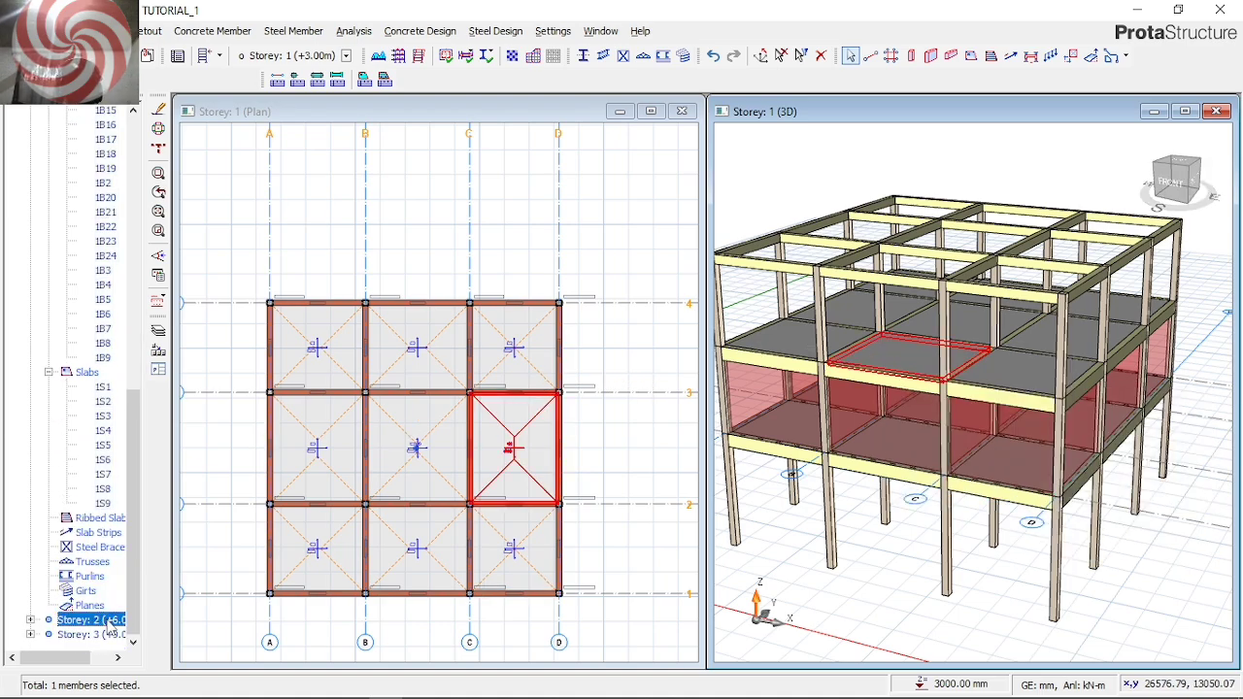
{"action": "double_click", "coordinate": [107, 620]}
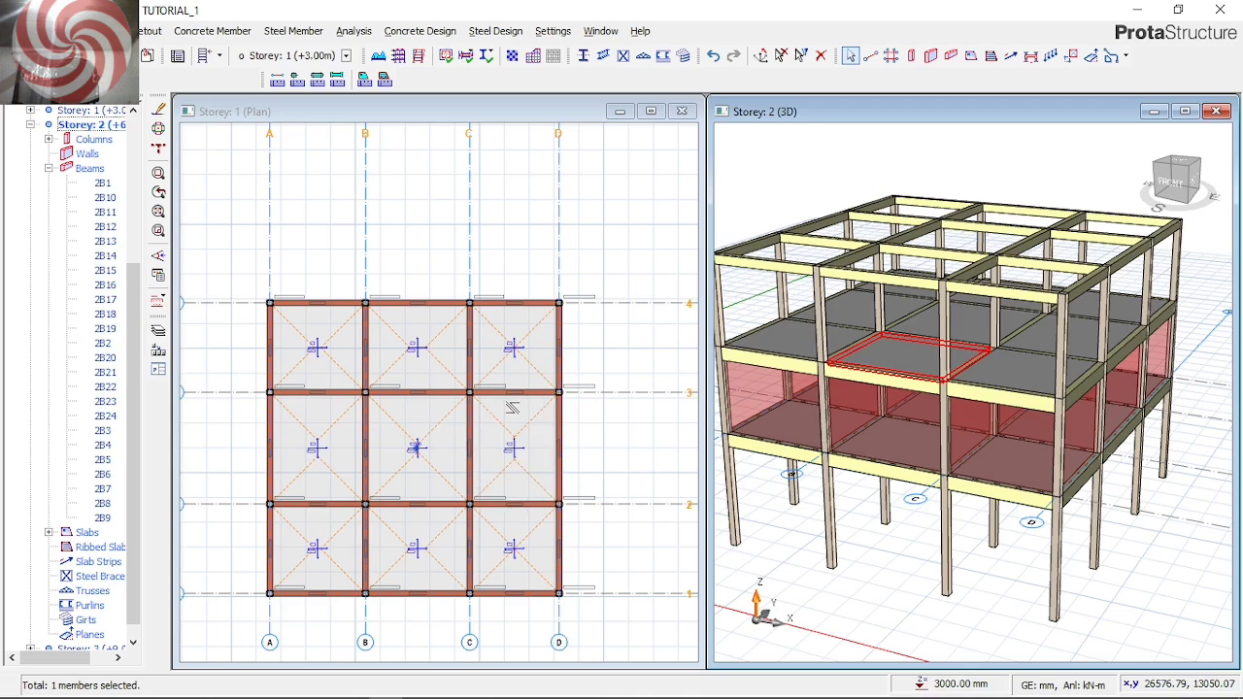
{"action": "left_click", "coordinate": [582, 462]}
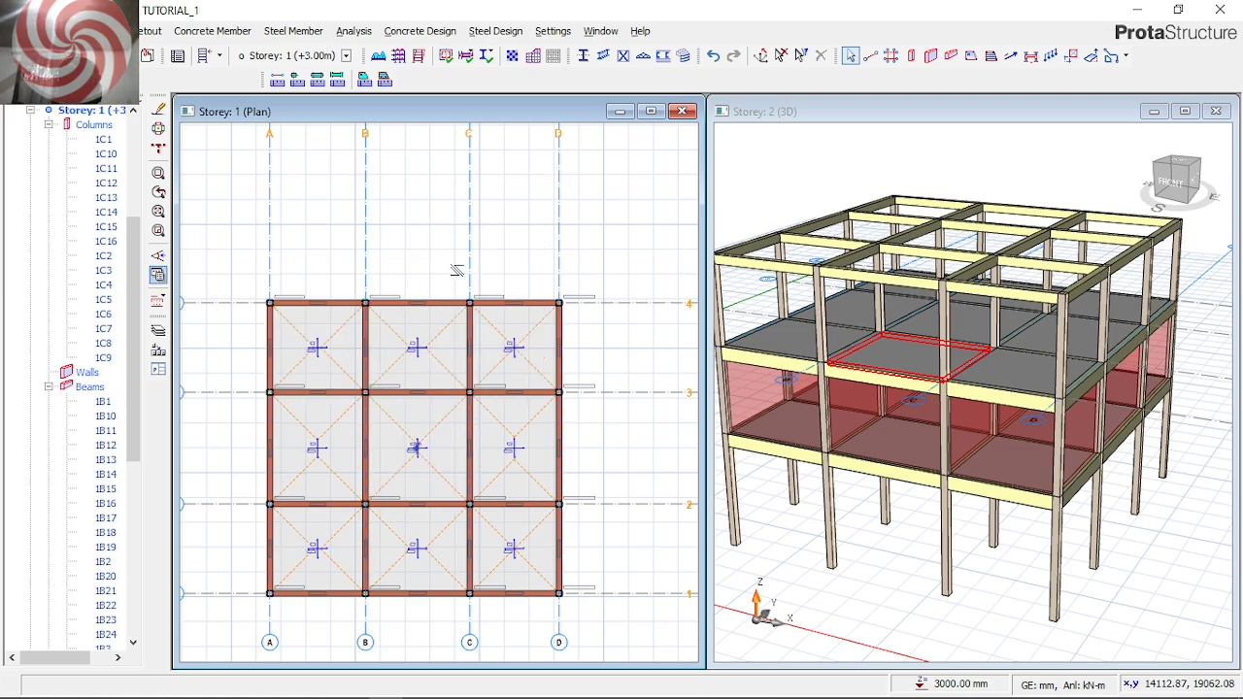
{"action": "scroll", "coordinate": [82, 486], "scroll_direction": "down", "scroll_amount": 9}
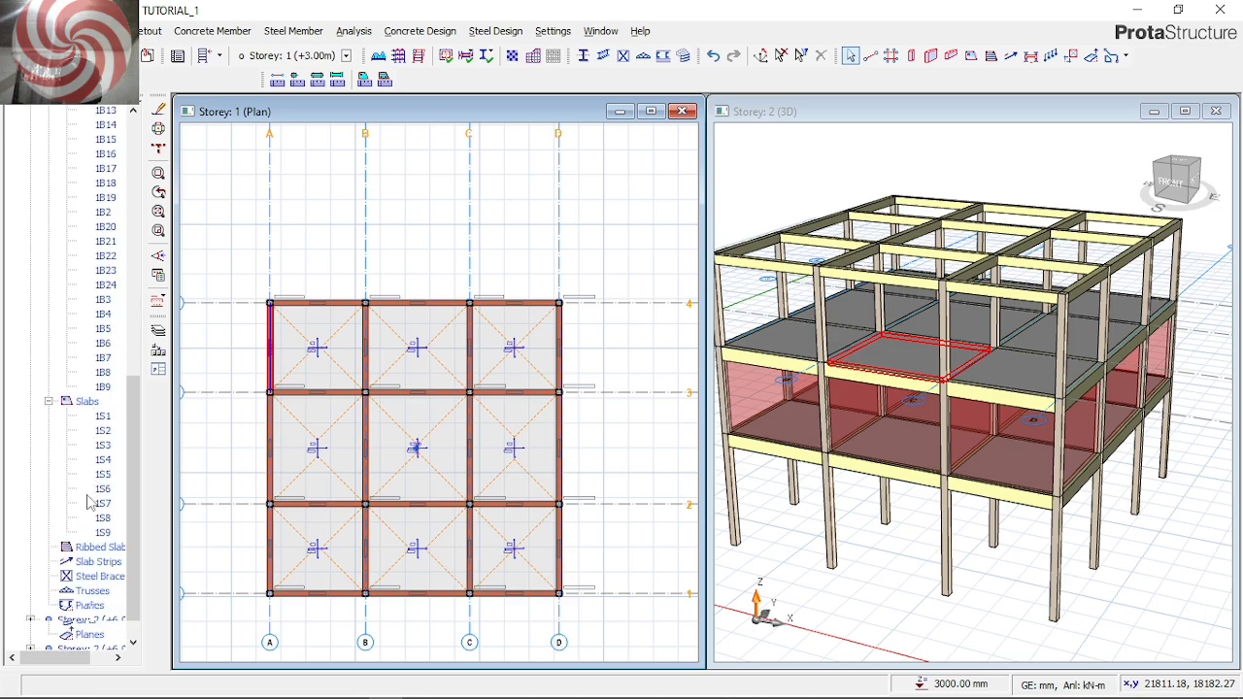
{"action": "double_click", "coordinate": [74, 619]}
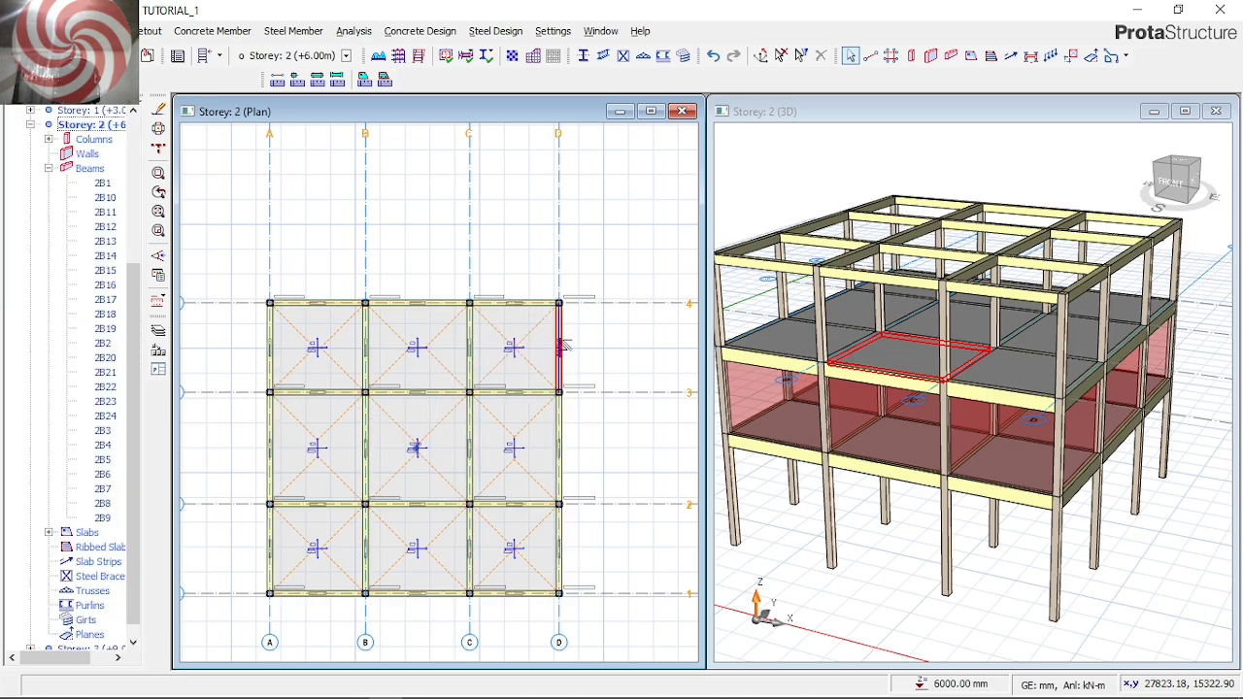
Select all Storey 2 members in plan, paste the copied wall load onto their beams, and clear the selection
{"action": "left_click_drag", "start_coordinate": [614, 636], "coordinate": [253, 264]}
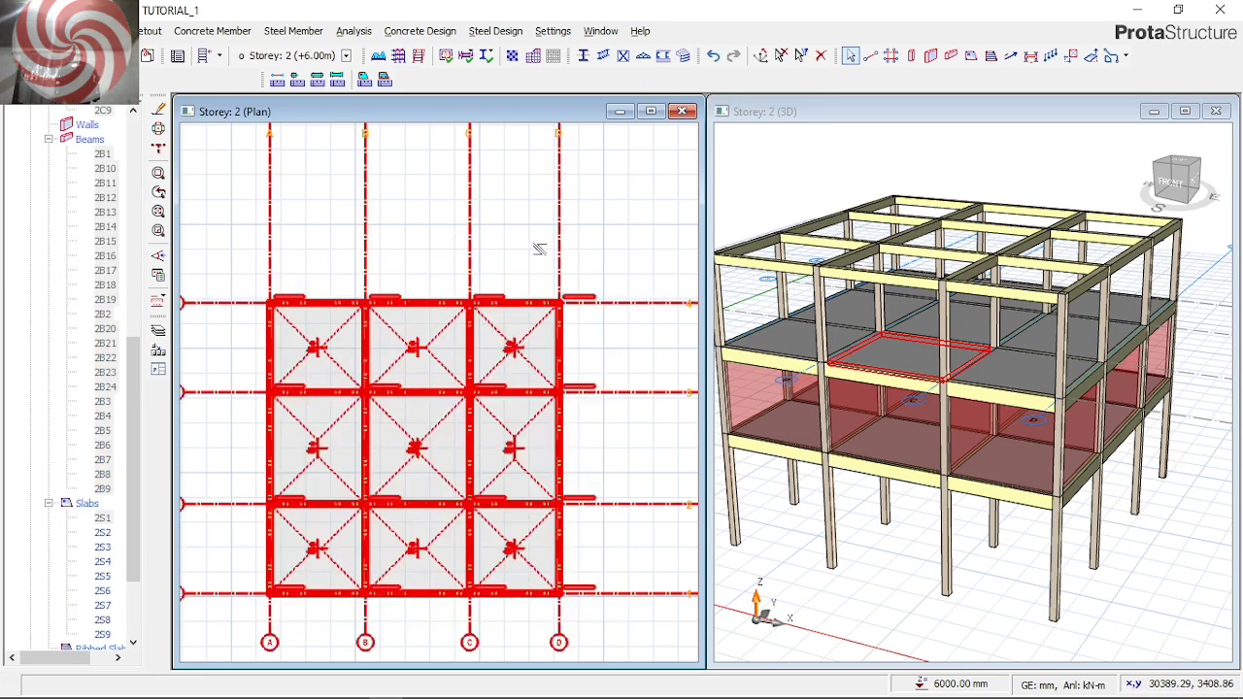
{"action": "right_click", "coordinate": [539, 250]}
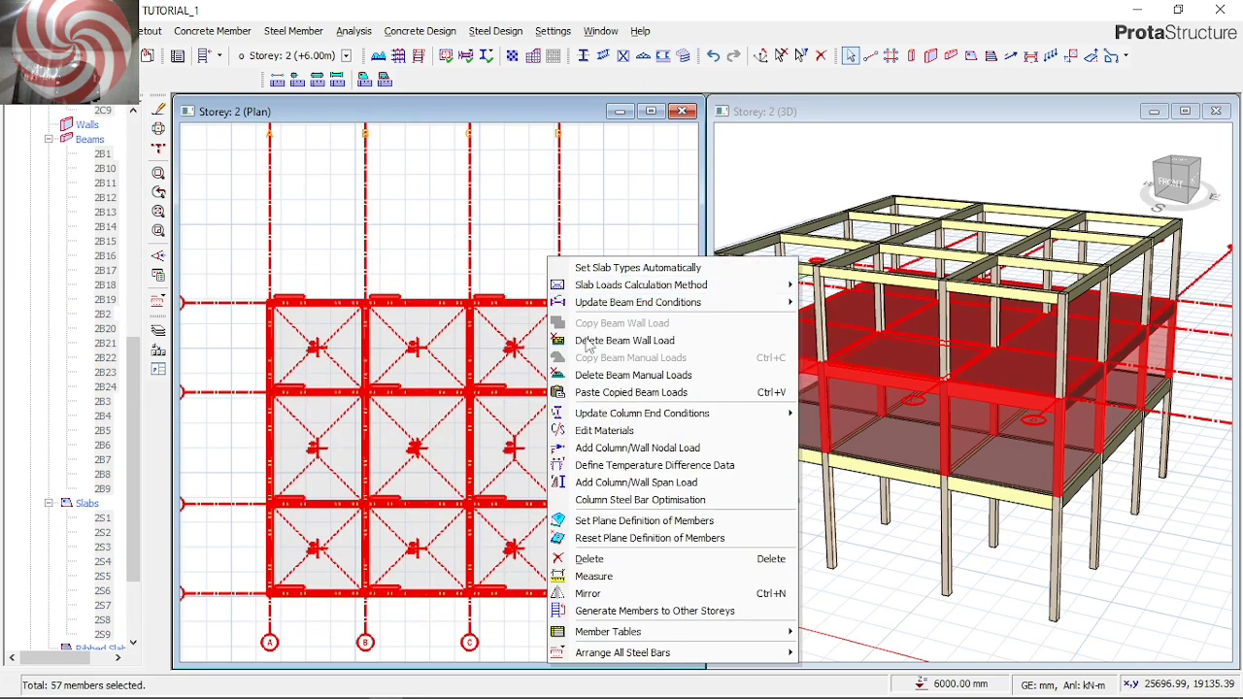
{"action": "left_click", "coordinate": [646, 404]}
{"action": "left_click", "coordinate": [686, 421]}
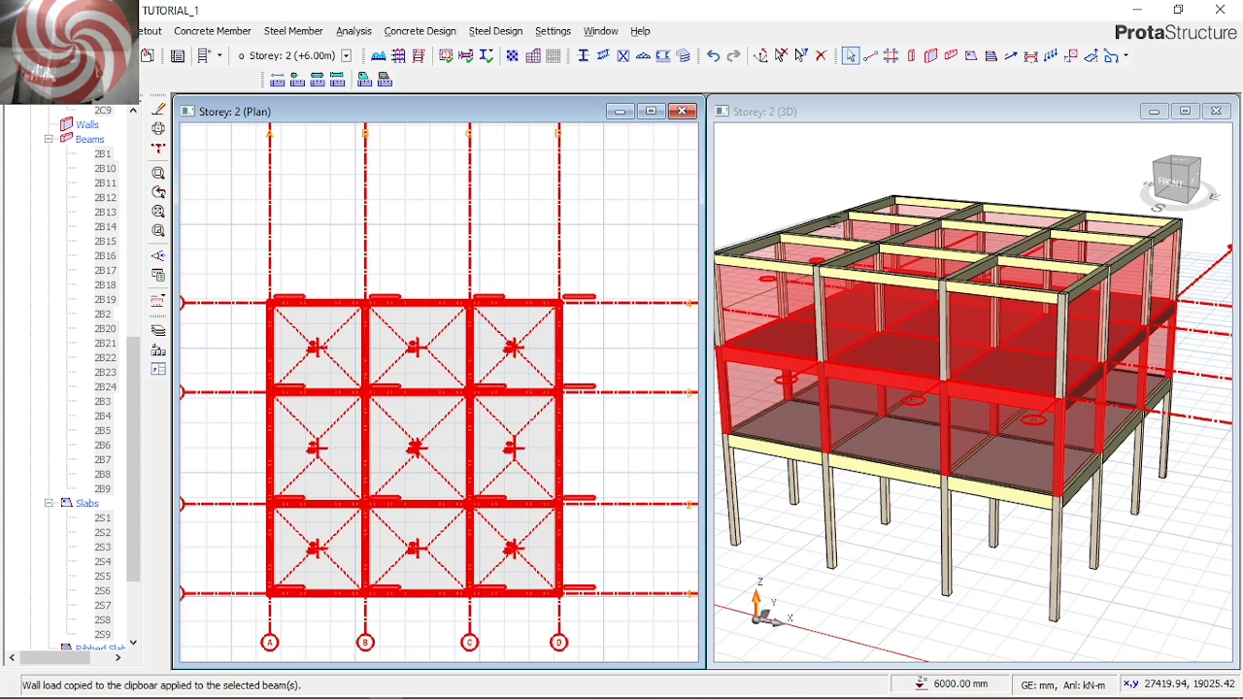
{"action": "left_click", "coordinate": [828, 172]}
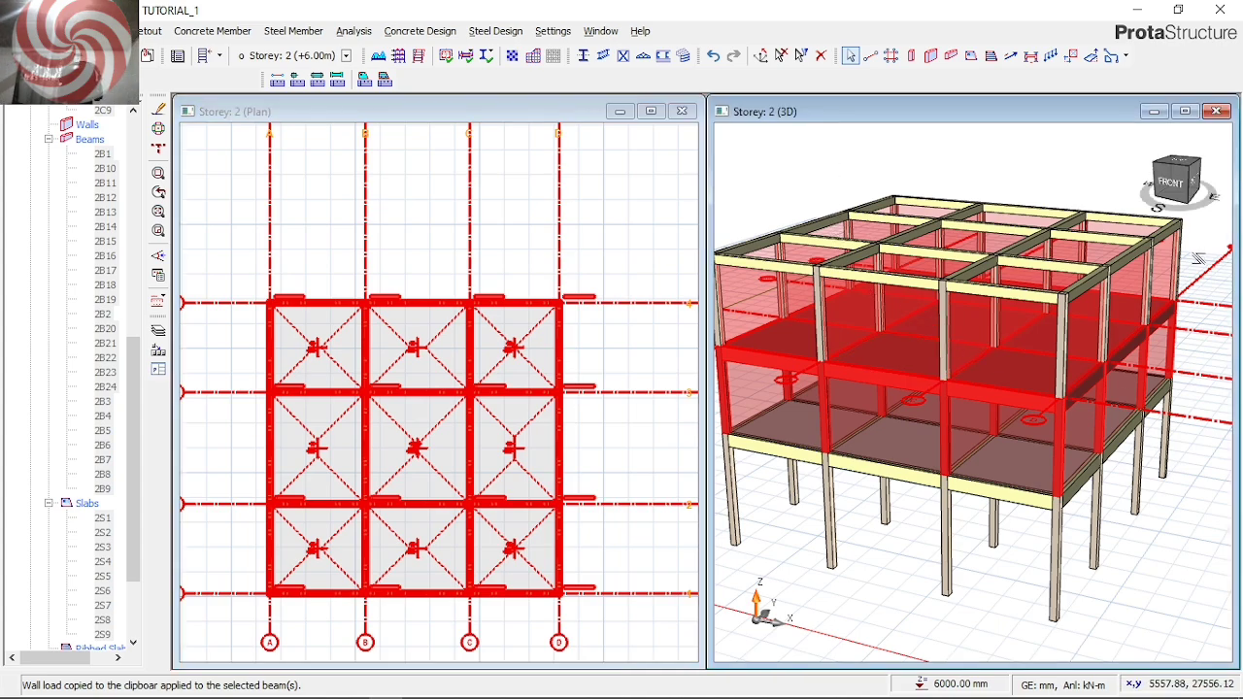
{"action": "left_click", "coordinate": [1199, 254]}
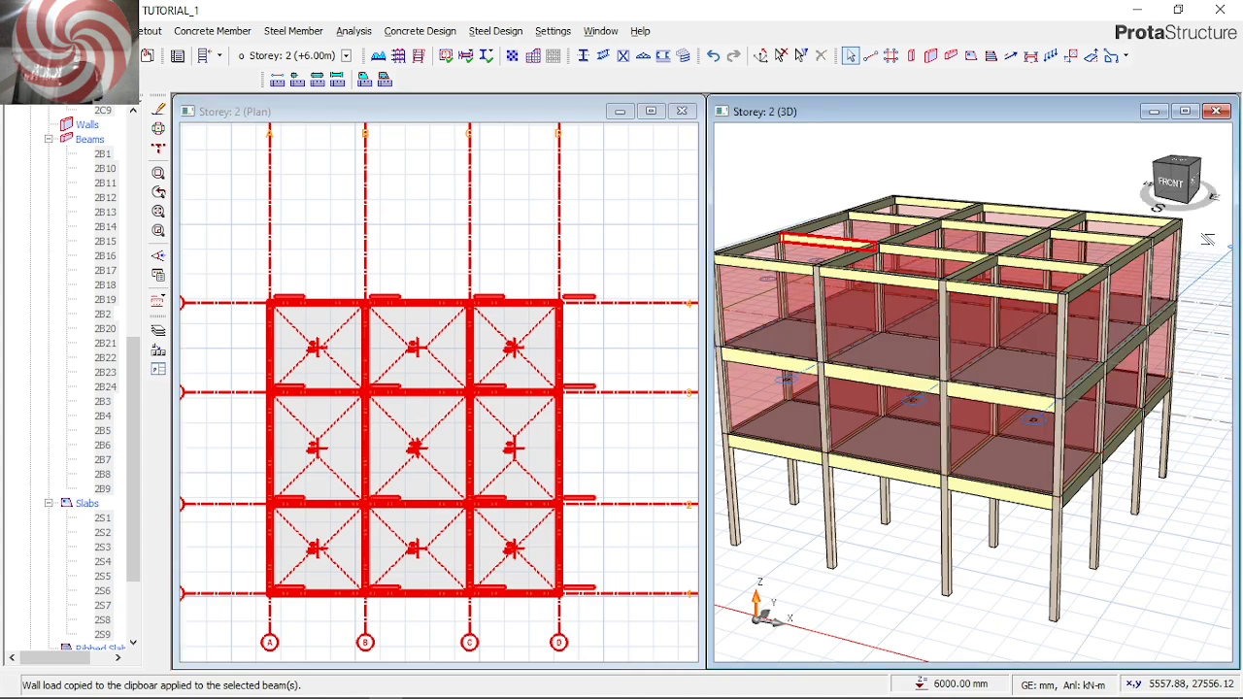
{"action": "left_click", "coordinate": [1020, 462]}
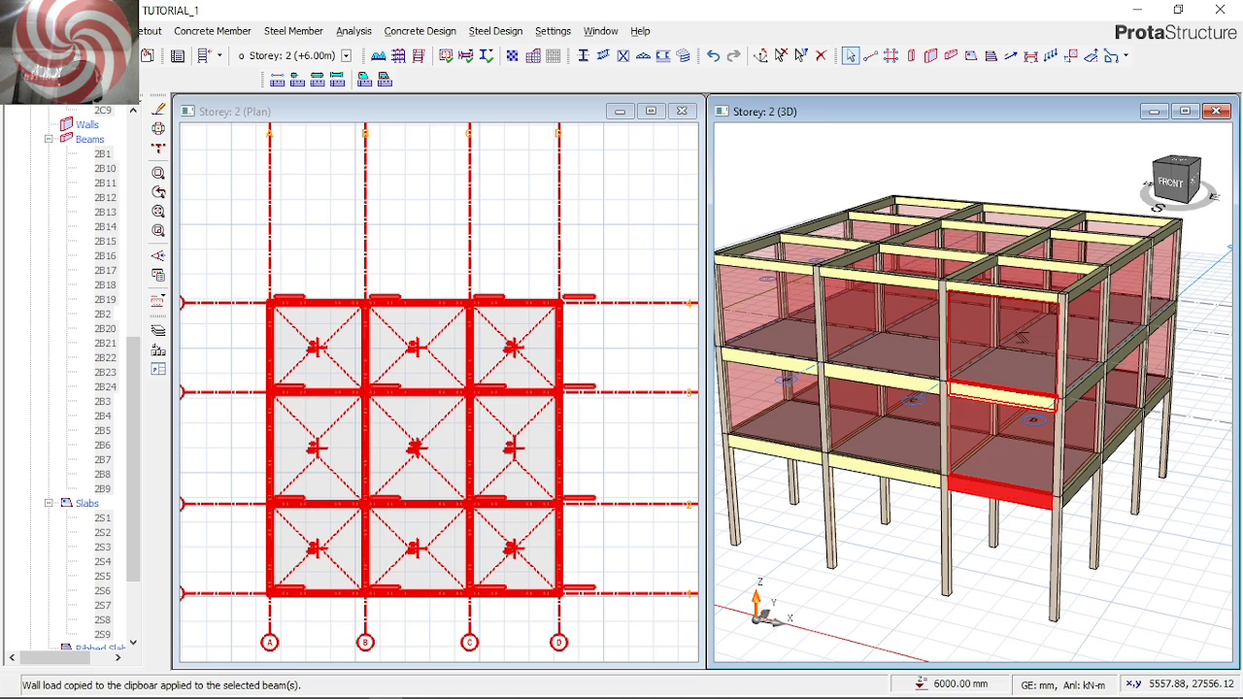
{"action": "left_click", "coordinate": [333, 266]}
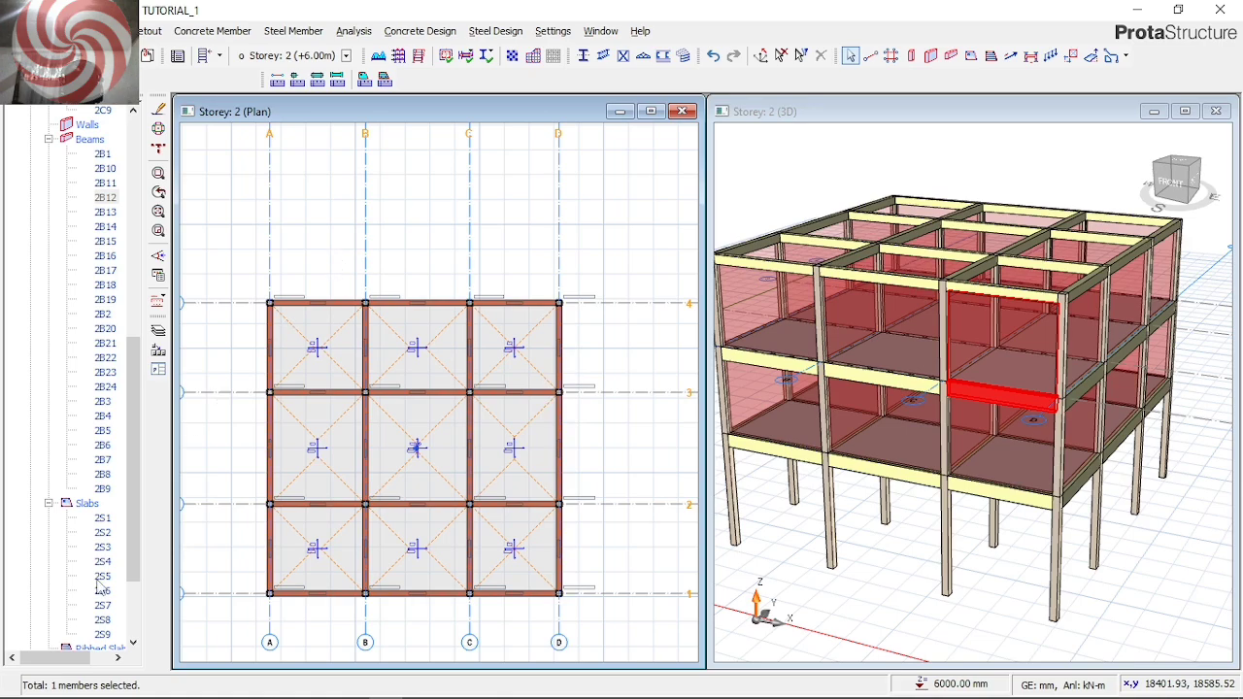
On Storey 3, define a wall load on the axis D beam between axes 3 and 4: unit weight 3.47 kN/m2, height 1.5 m, thickness 0.225 m
{"action": "scroll", "coordinate": [84, 608], "scroll_direction": "down", "scroll_amount": 3}
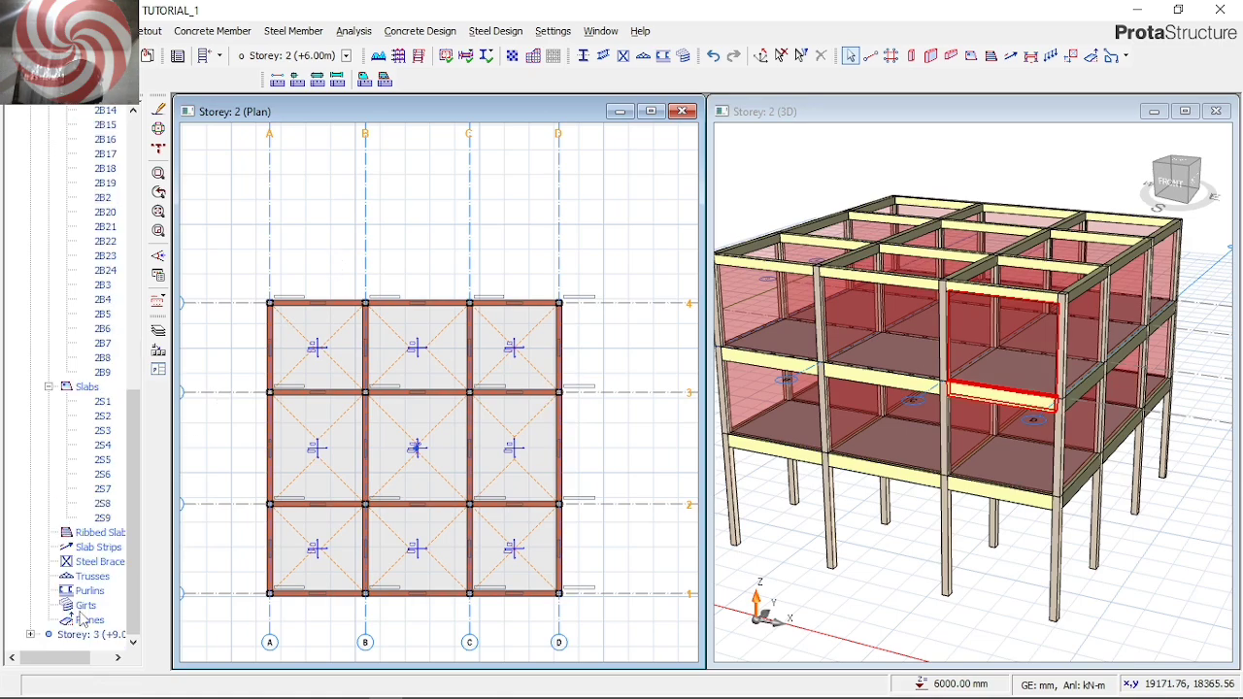
{"action": "double_click", "coordinate": [92, 634]}
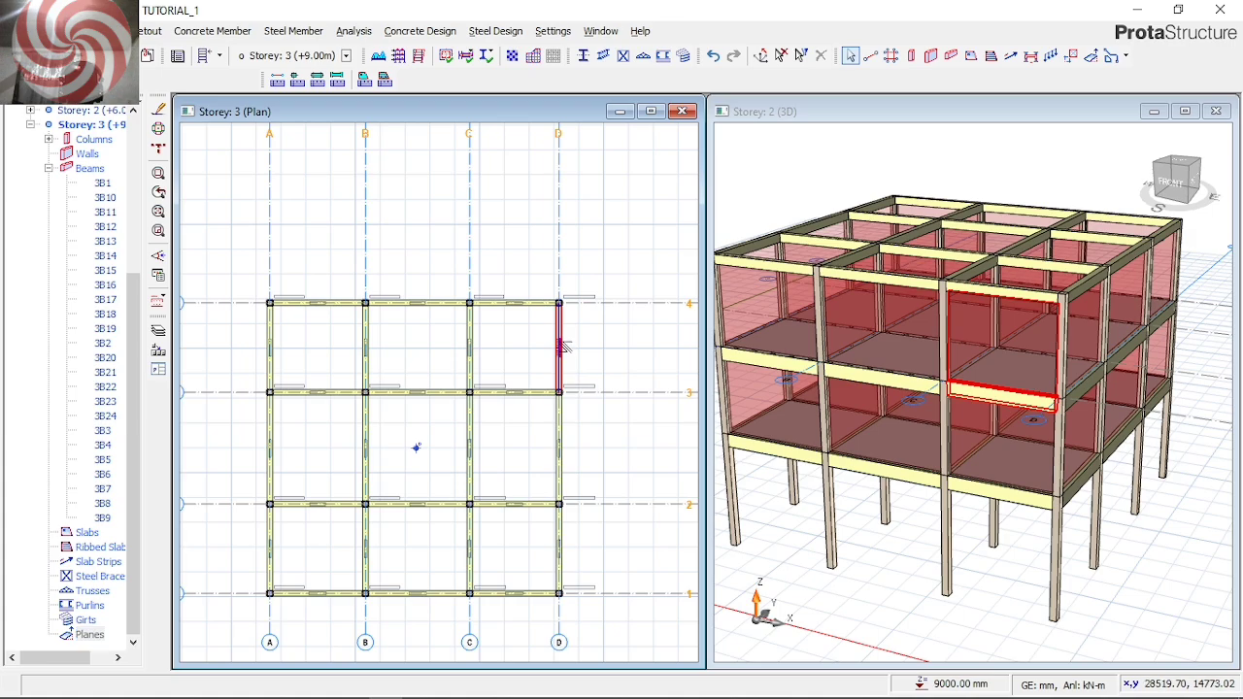
{"action": "left_click", "coordinate": [563, 345]}
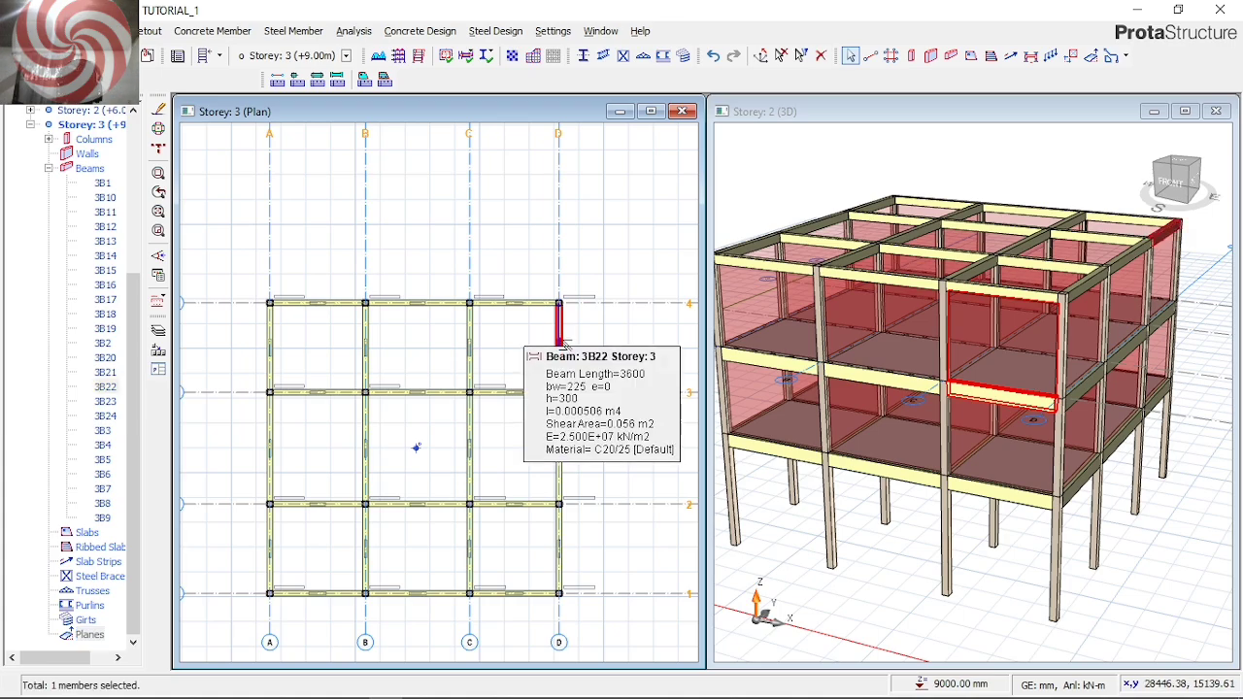
{"action": "right_click", "coordinate": [567, 347]}
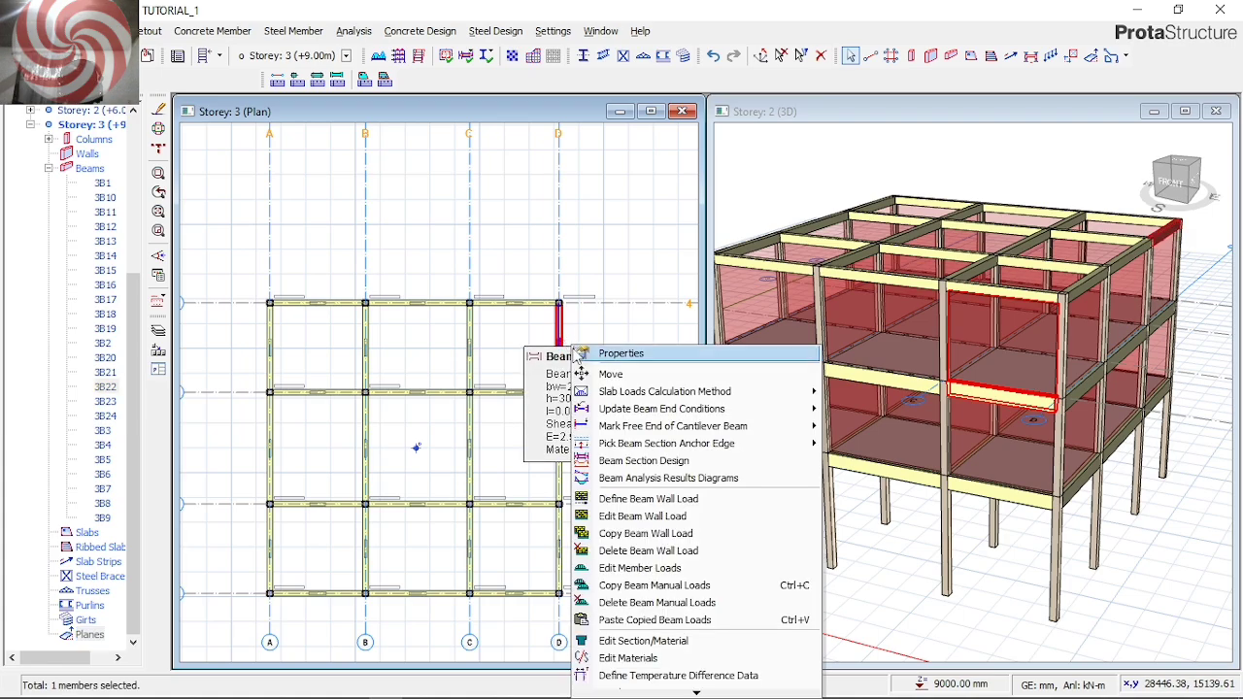
{"action": "left_click", "coordinate": [645, 518]}
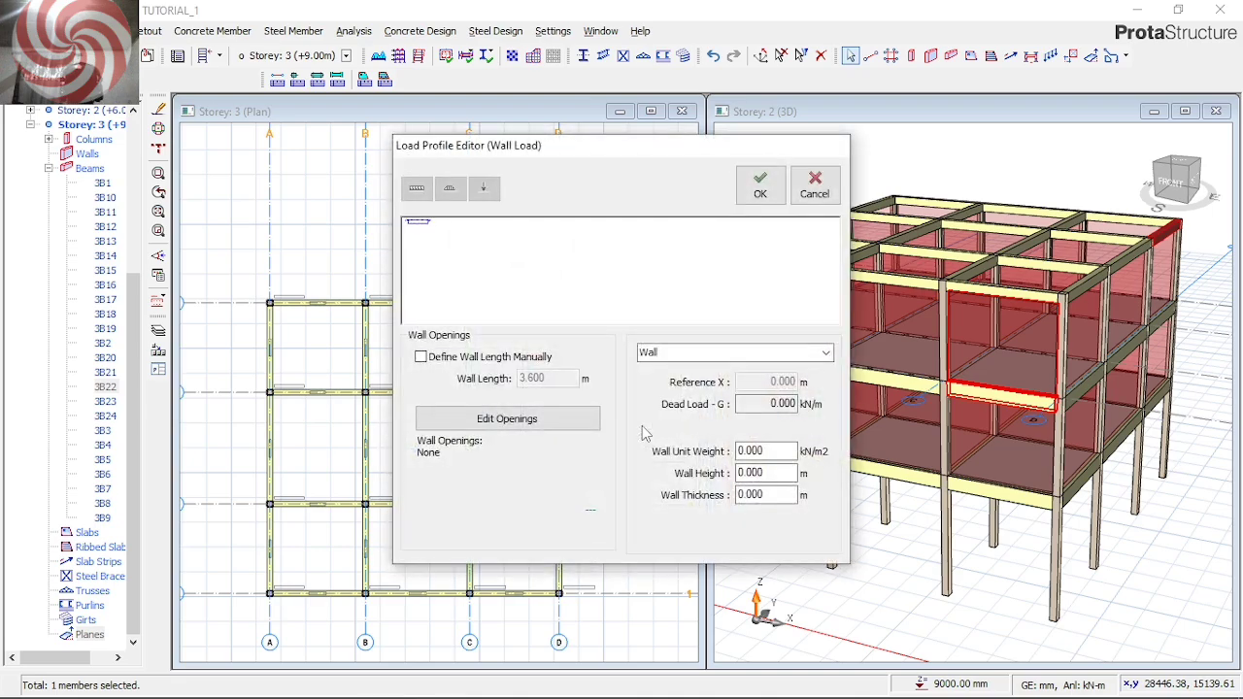
{"action": "double_click", "coordinate": [767, 449]}
{"action": "type", "text": "3.4"}
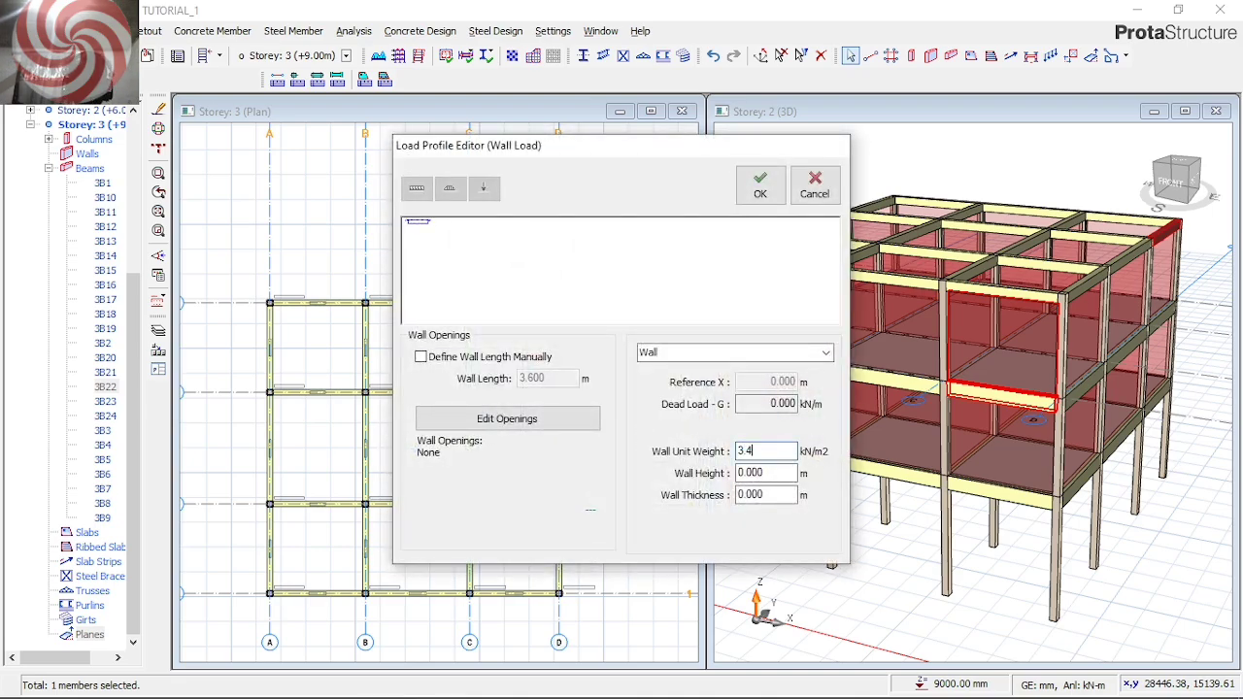
{"action": "type", "text": "7"}
{"action": "left_click", "coordinate": [772, 473]}
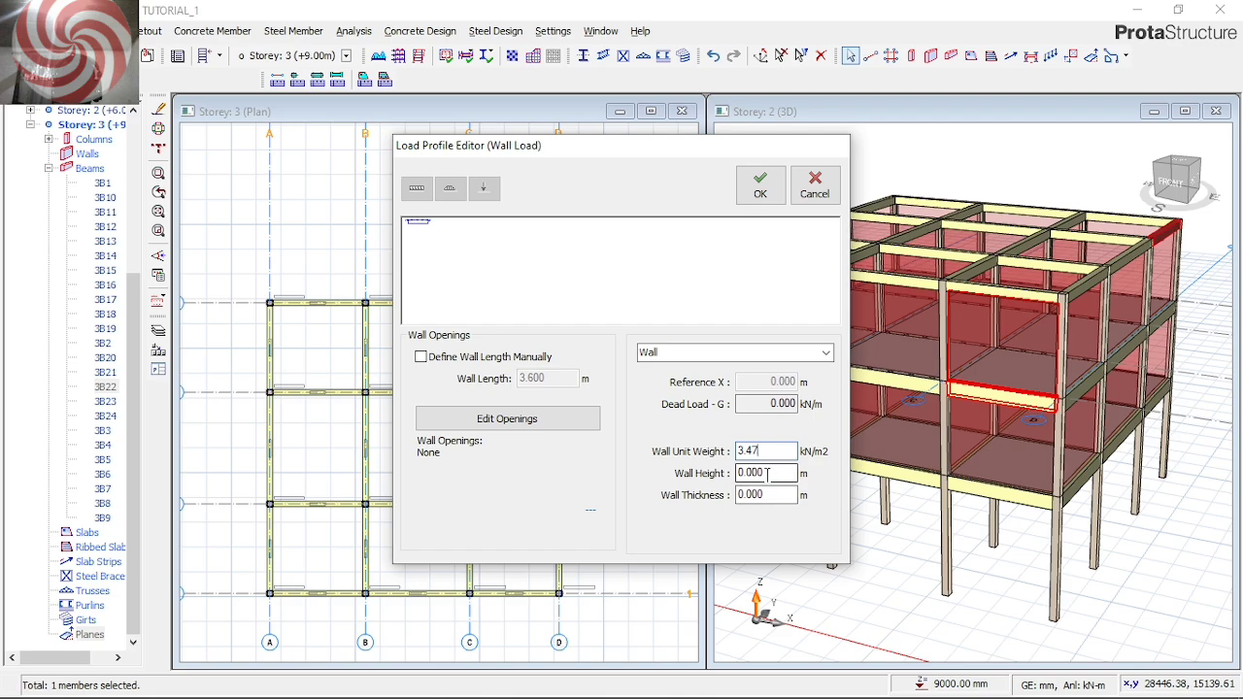
{"action": "double_click", "coordinate": [785, 473]}
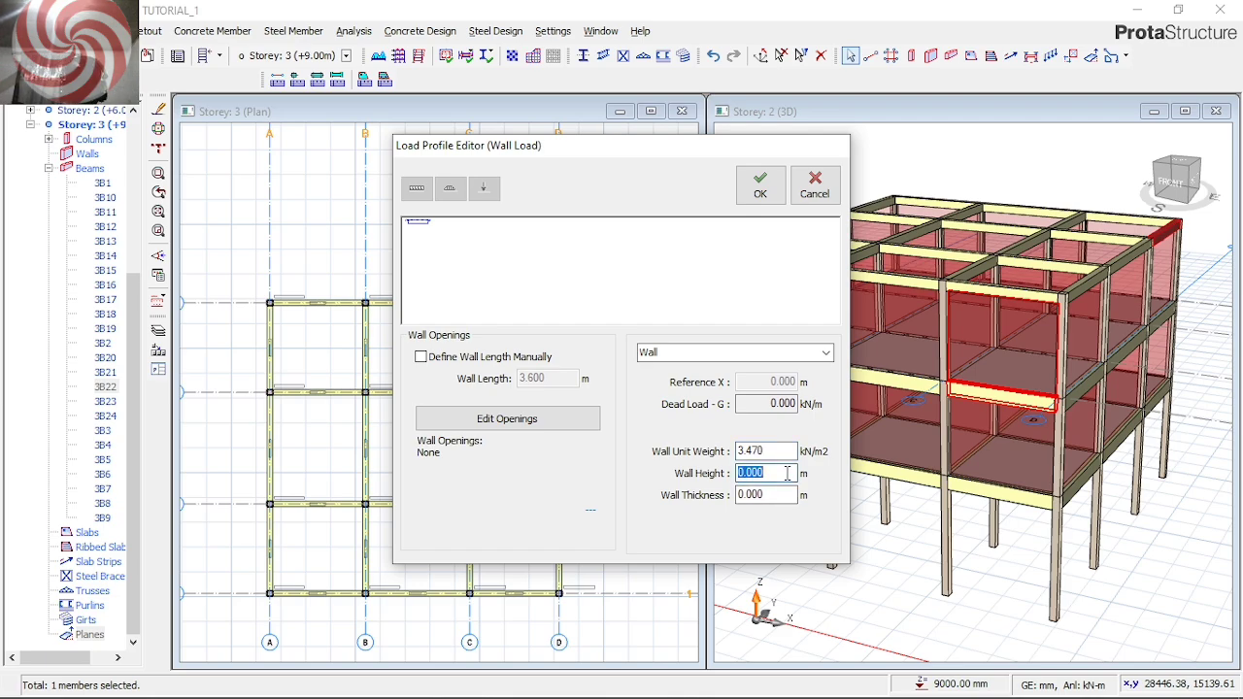
{"action": "type", "text": "1.5"}
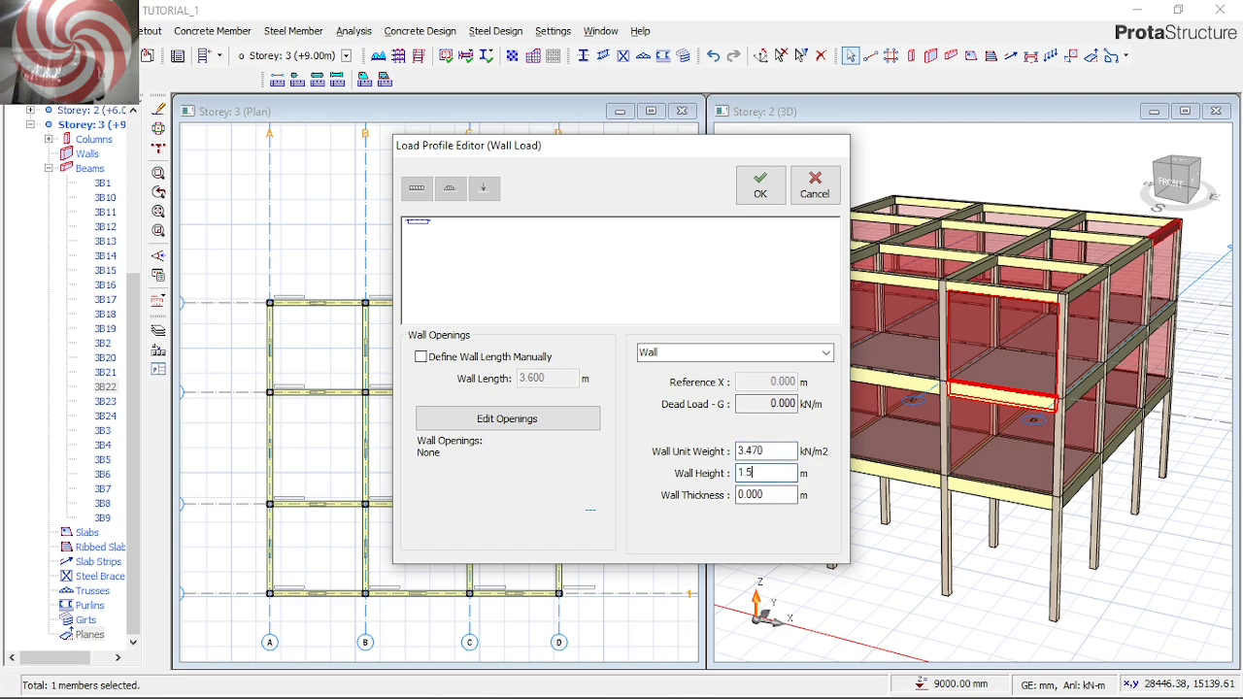
{"action": "left_click", "coordinate": [753, 496]}
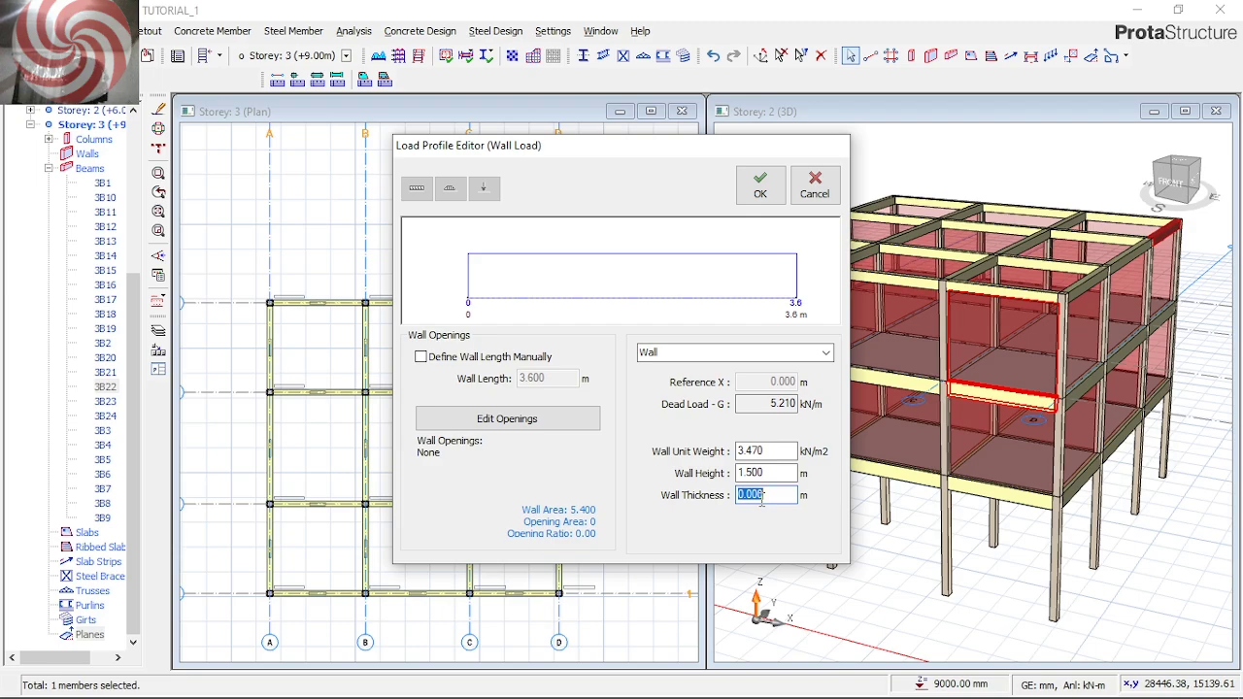
{"action": "type", "text": ".225"}
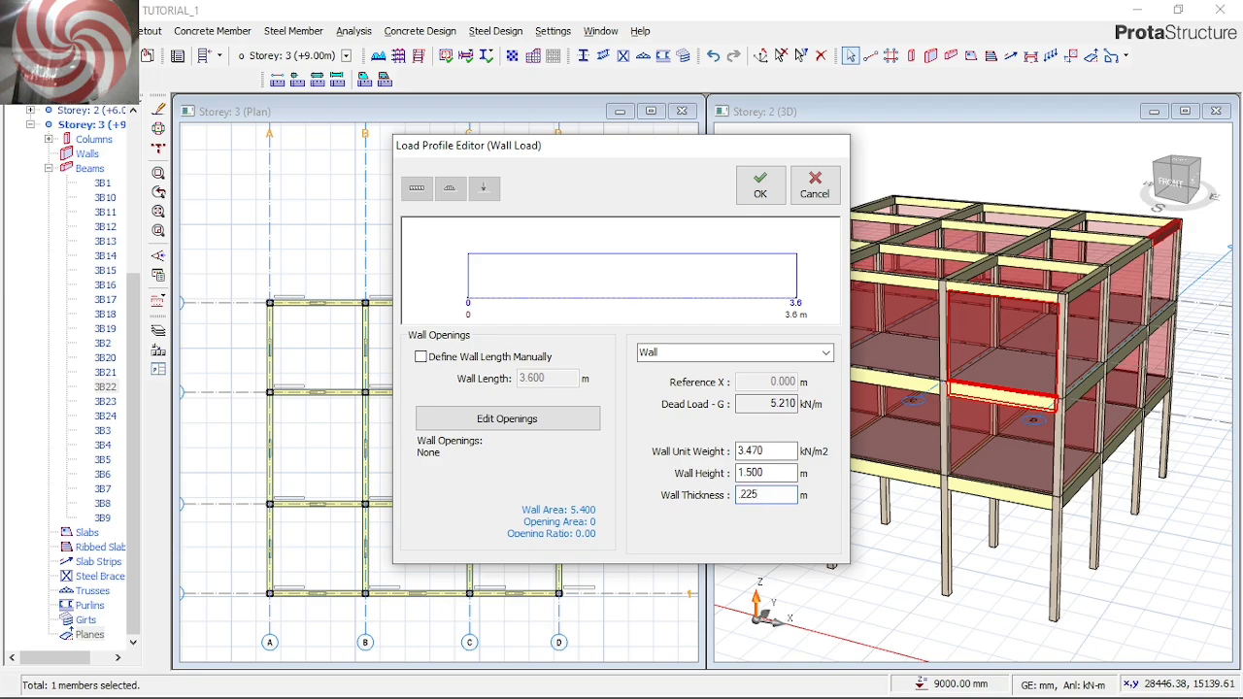
{"action": "left_click", "coordinate": [760, 185]}
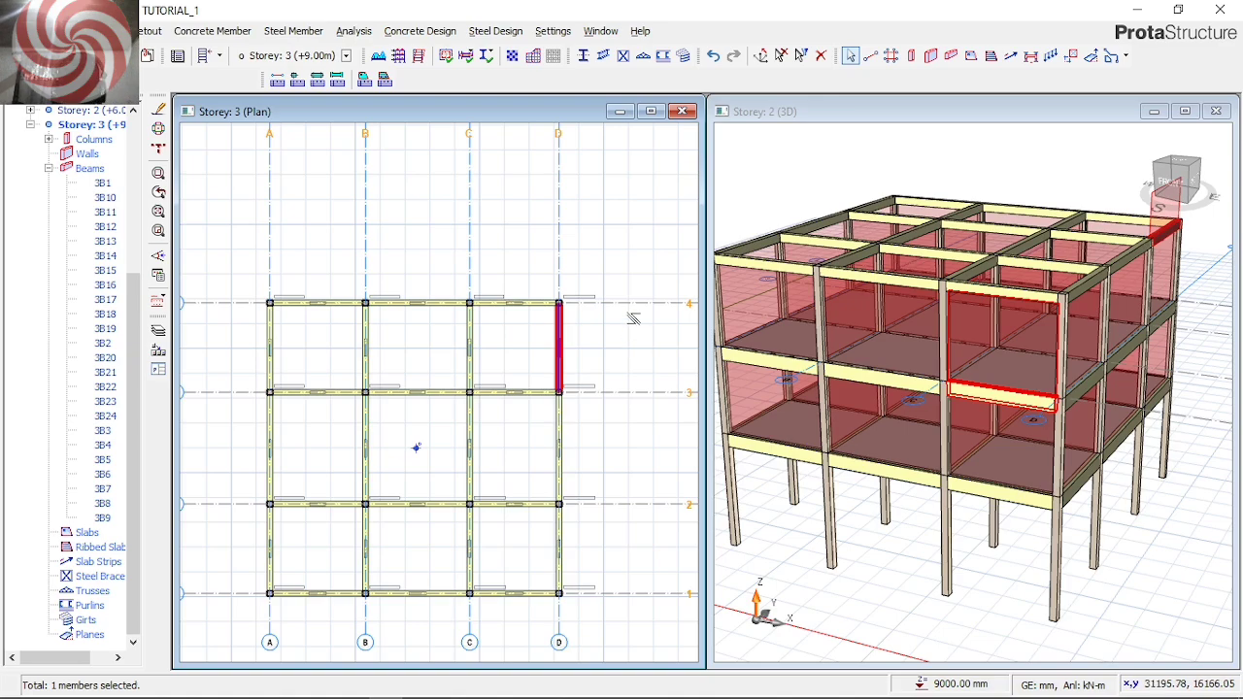
Copy this beam's wall load, paste it onto all Storey 3 beams replacing any existing wall load, and clear the selection
{"action": "right_click", "coordinate": [655, 374]}
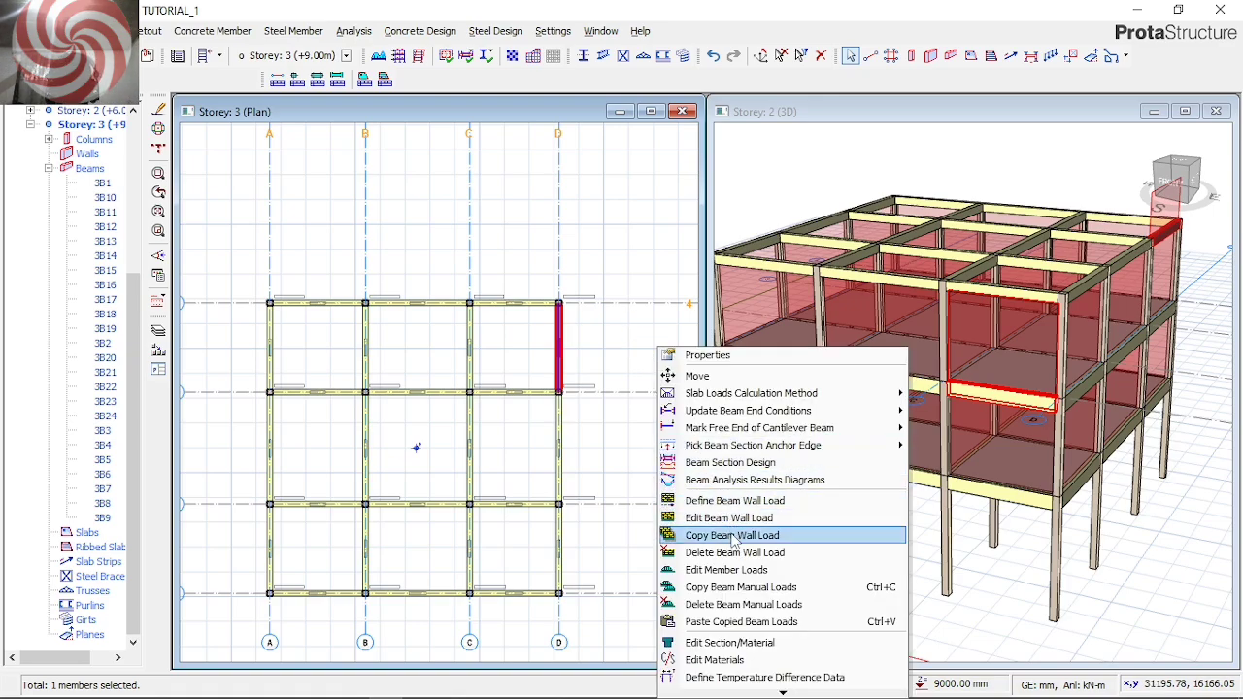
{"action": "left_click", "coordinate": [735, 535]}
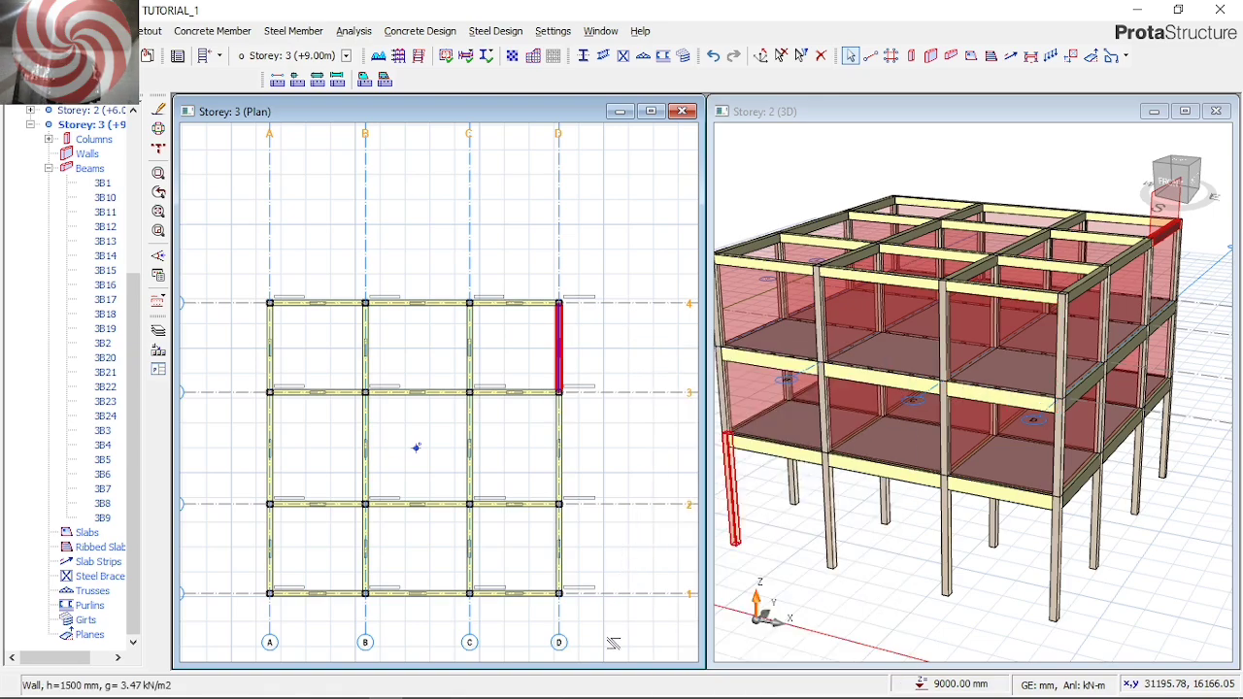
{"action": "left_click_drag", "start_coordinate": [614, 644], "coordinate": [223, 292]}
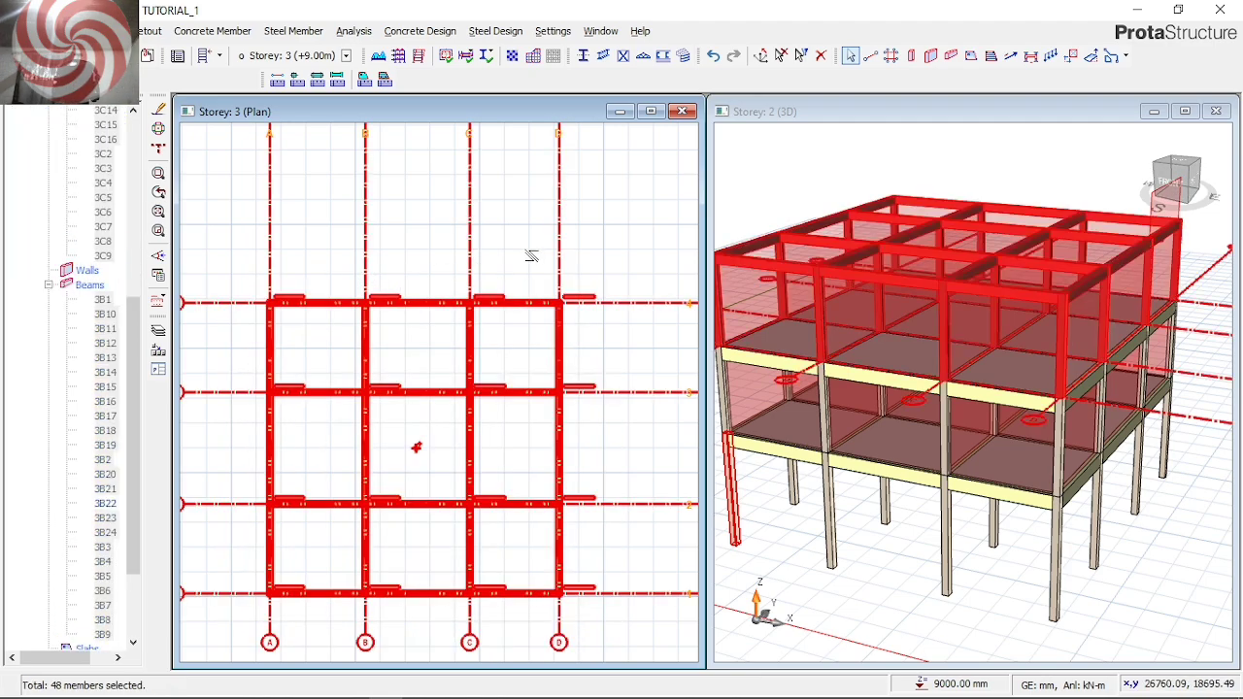
{"action": "right_click", "coordinate": [572, 279]}
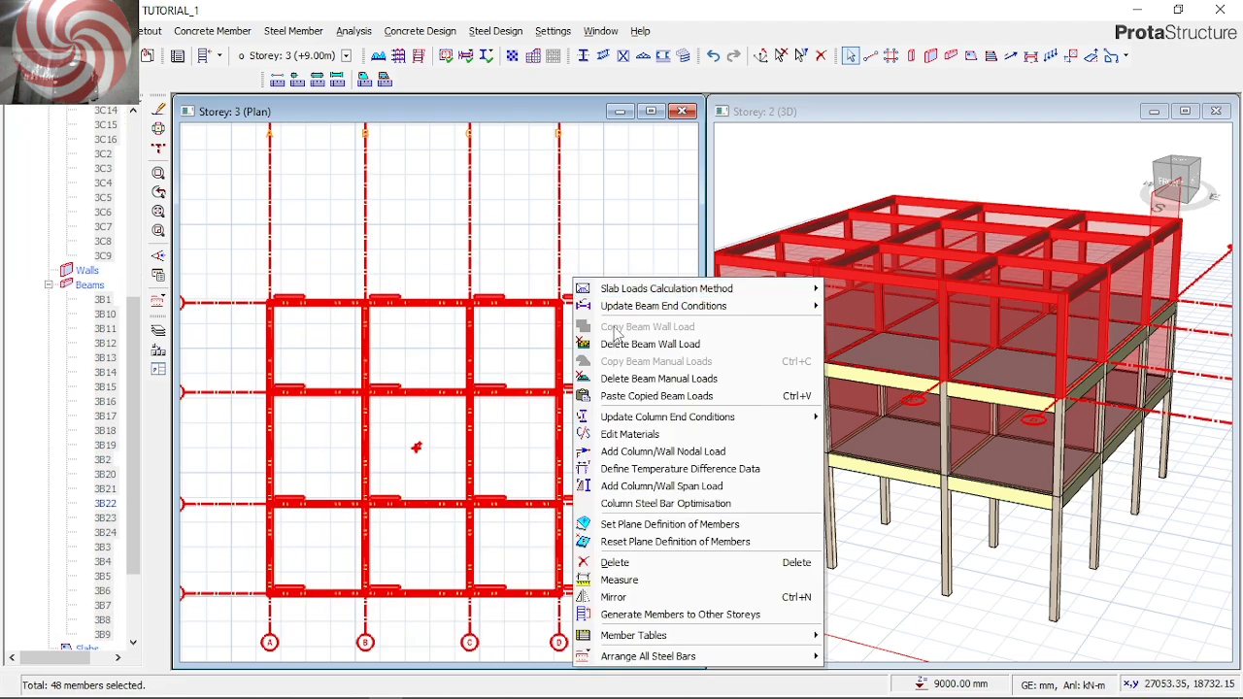
{"action": "left_click", "coordinate": [645, 396]}
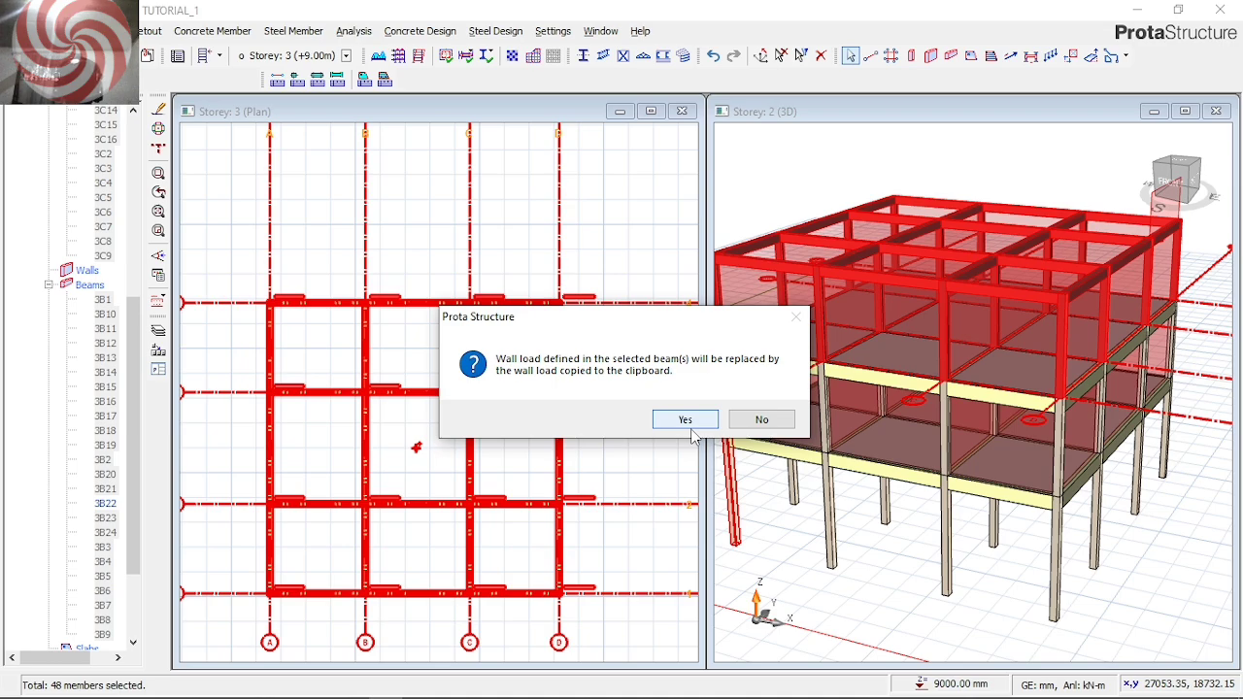
{"action": "left_click", "coordinate": [700, 424]}
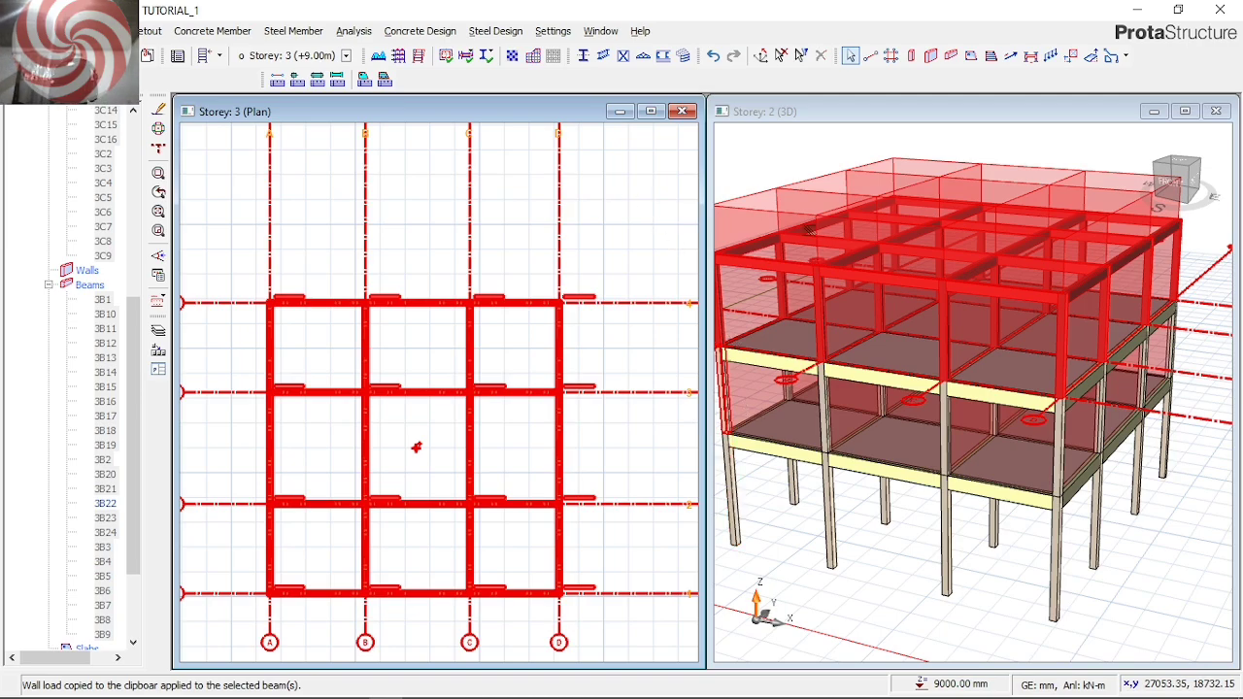
{"action": "key", "text": "Escape"}
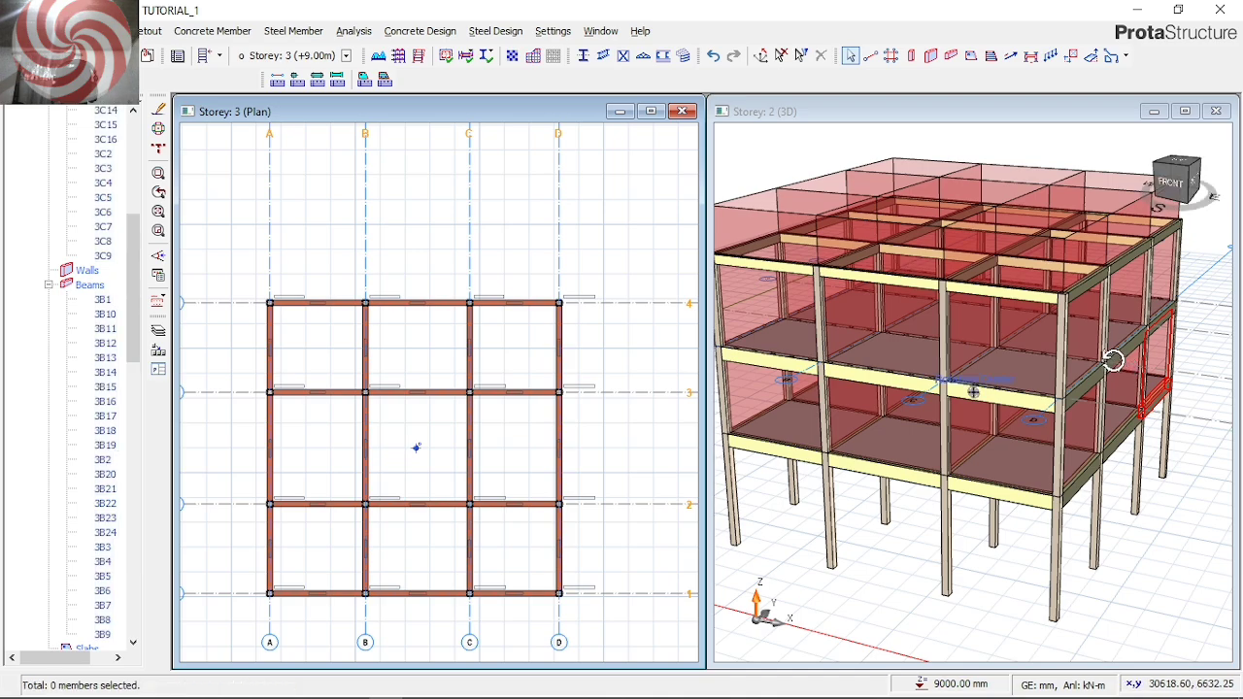
{"action": "mouse_move", "coordinate": [1114, 360]}
{"action": "middle_mouse_down"}
{"action": "mouse_move", "coordinate": [1094, 353]}
{"action": "mouse_move", "coordinate": [1107, 379]}
{"action": "middle_mouse_up"}
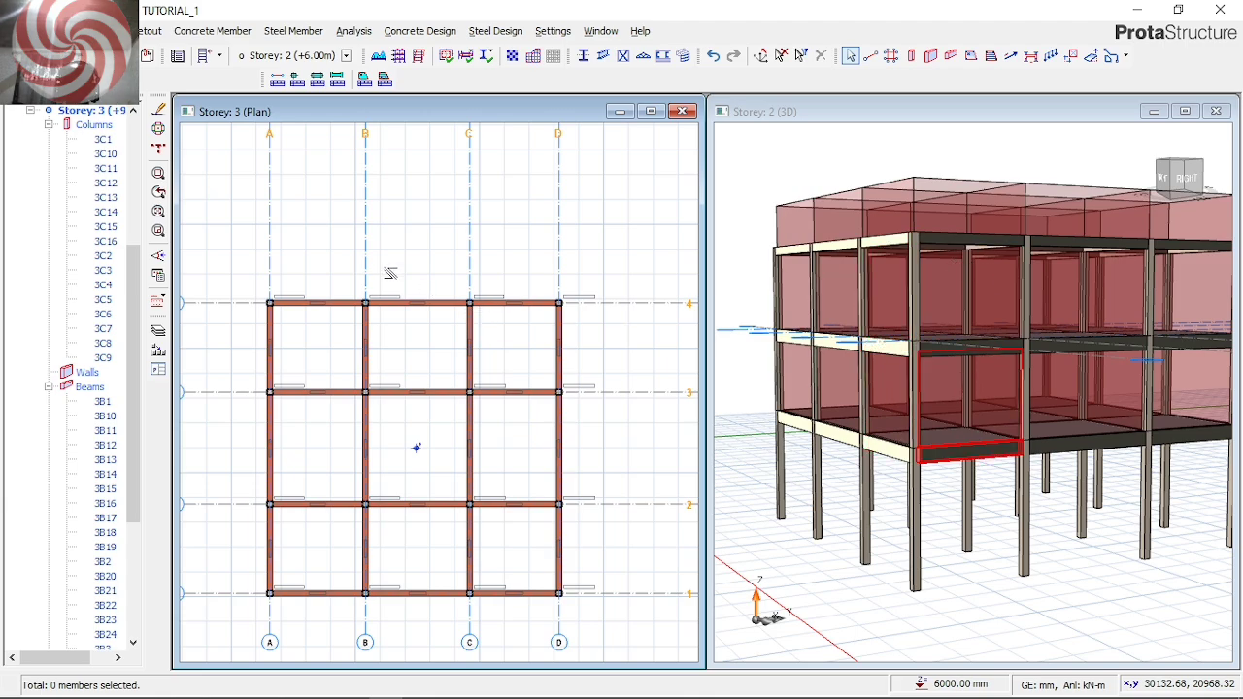
{"action": "left_click", "coordinate": [367, 263]}
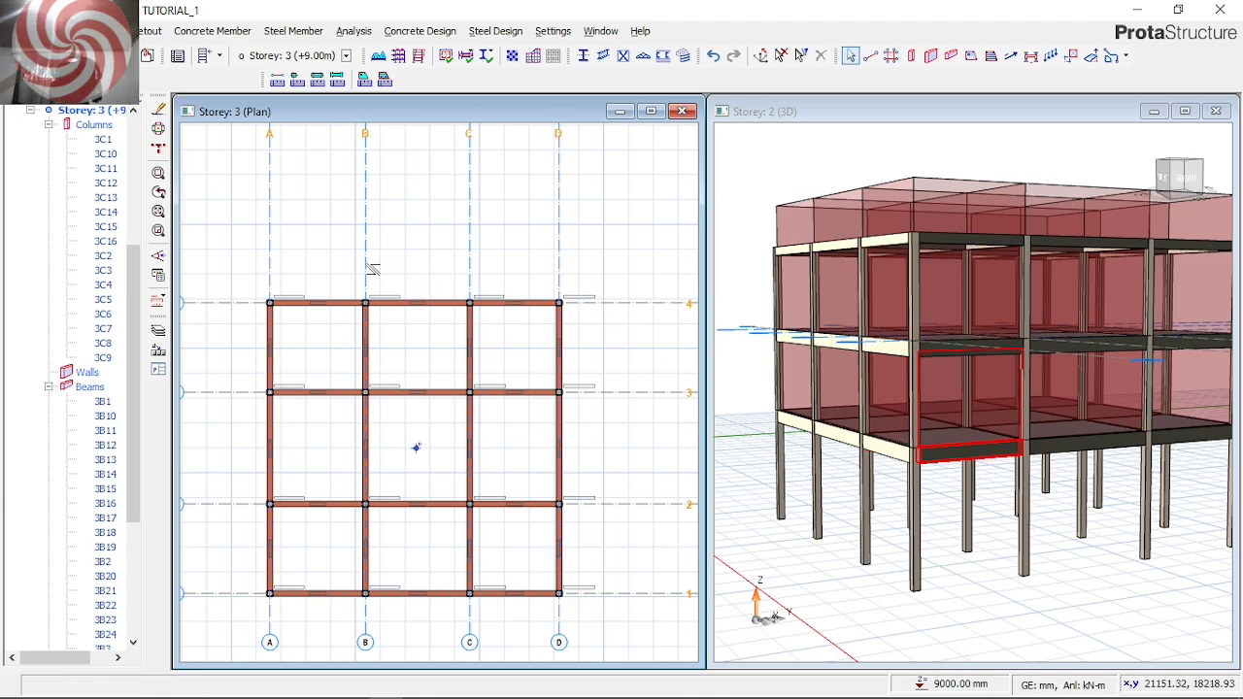
{"action": "left_click", "coordinate": [359, 39]}
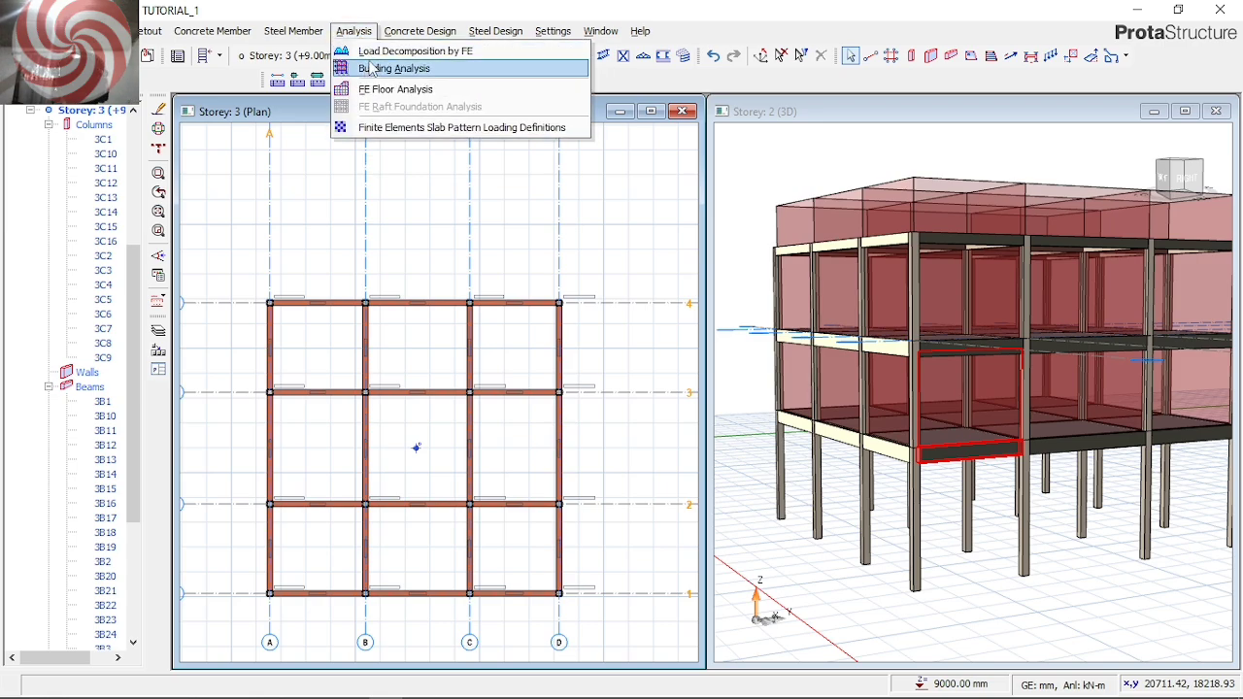
{"action": "left_click", "coordinate": [369, 102]}
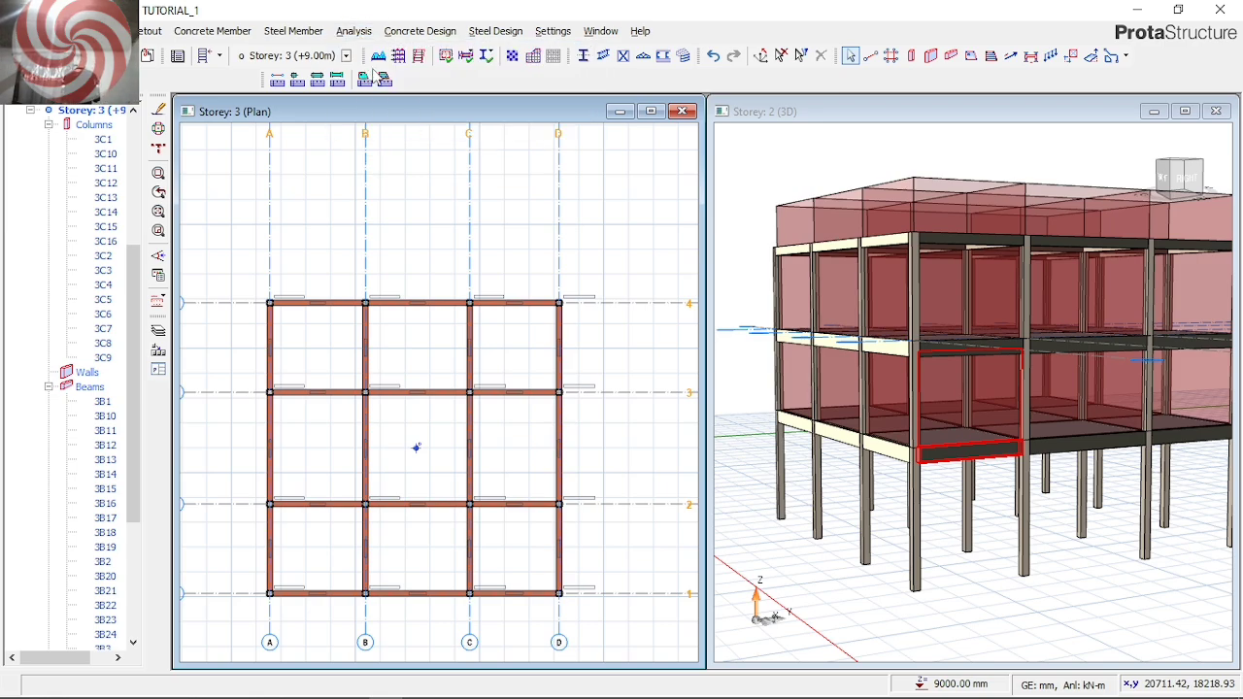
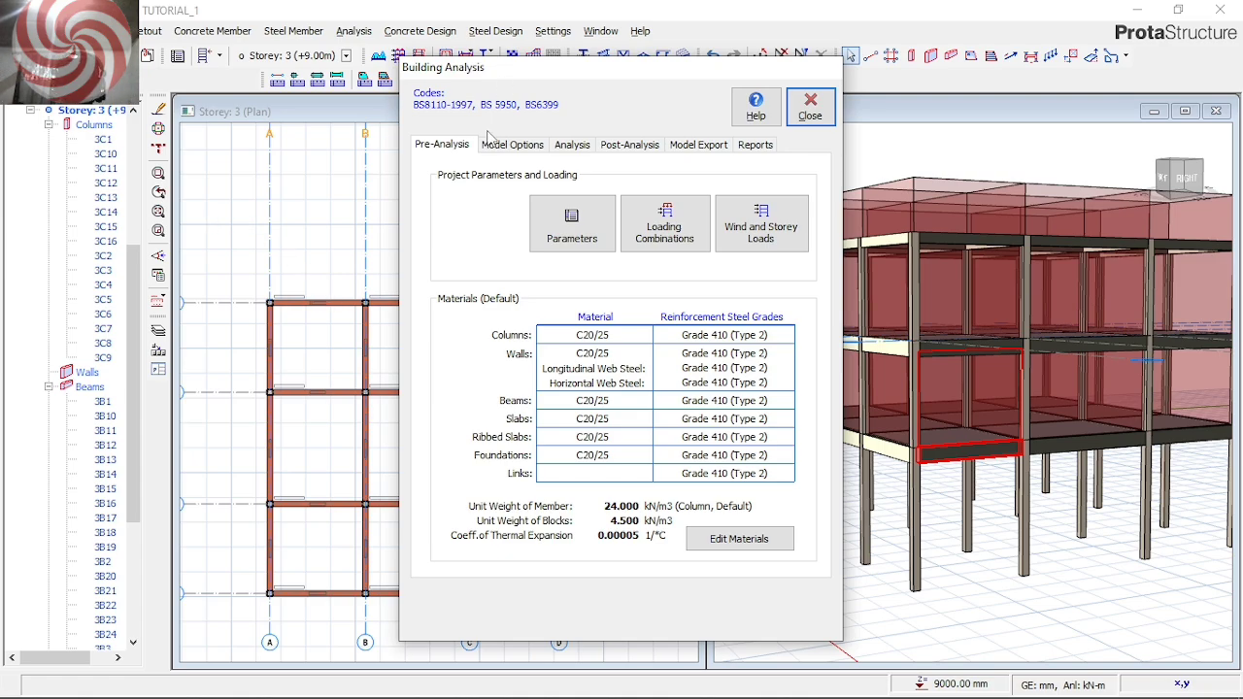
{"action": "left_click", "coordinate": [524, 150]}
{"action": "left_click", "coordinate": [573, 151]}
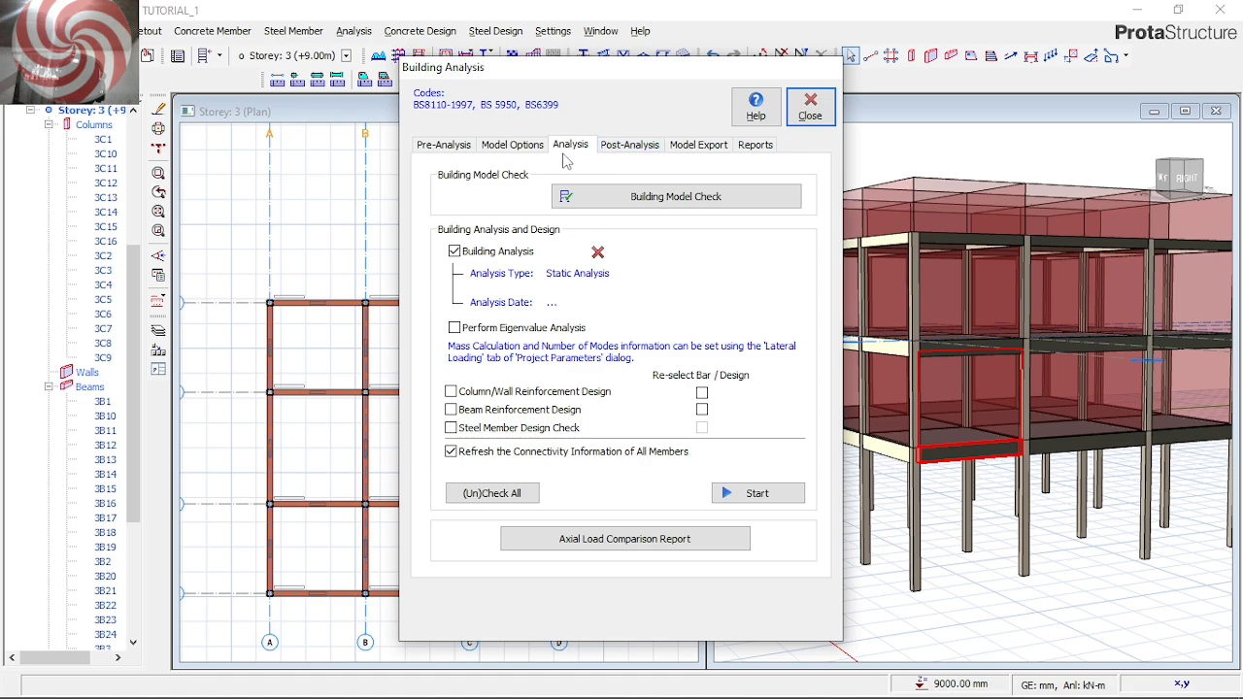
{"action": "left_click", "coordinate": [443, 145]}
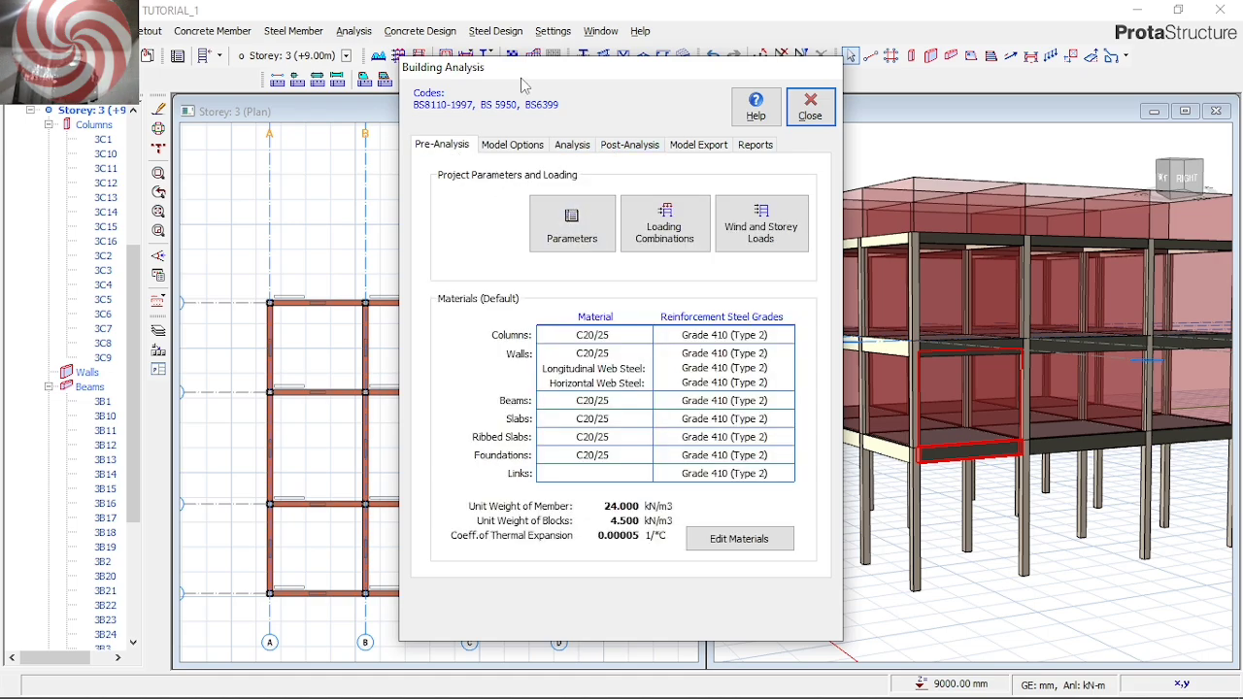
In the project parameters for foundations, set the allowable stress of soil to 120 kN/m2
{"action": "left_click", "coordinate": [571, 233]}
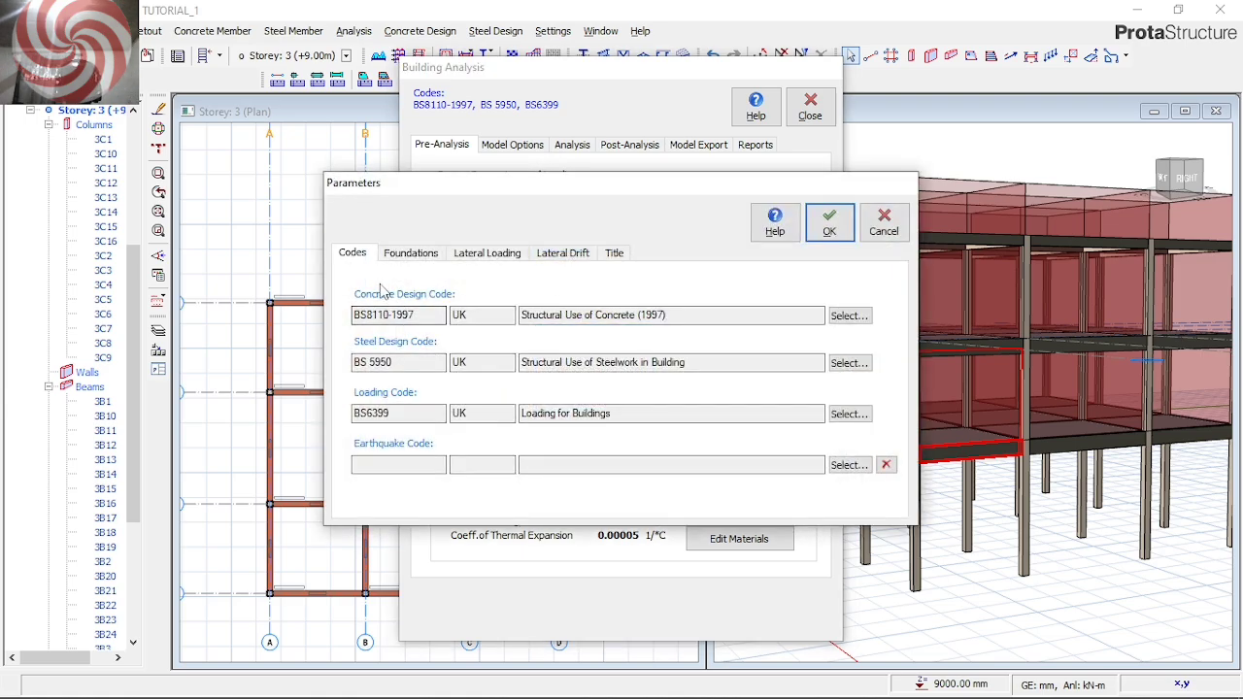
{"action": "left_click", "coordinate": [411, 254]}
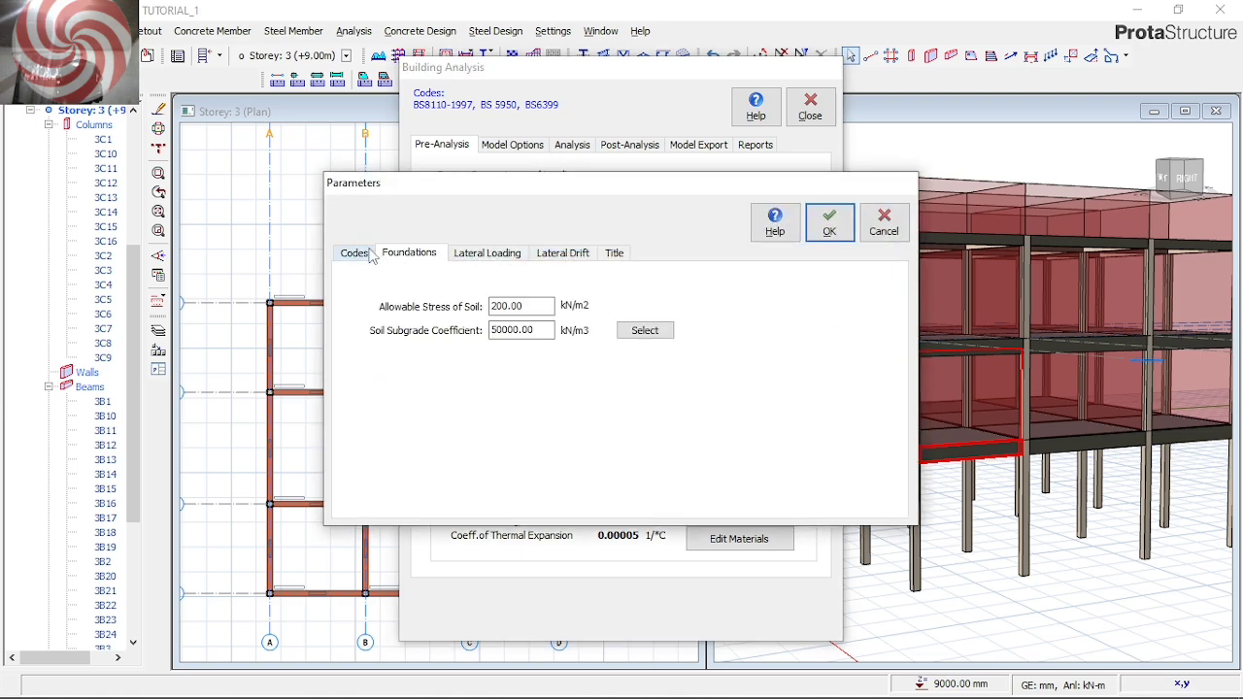
{"action": "left_click", "coordinate": [517, 304]}
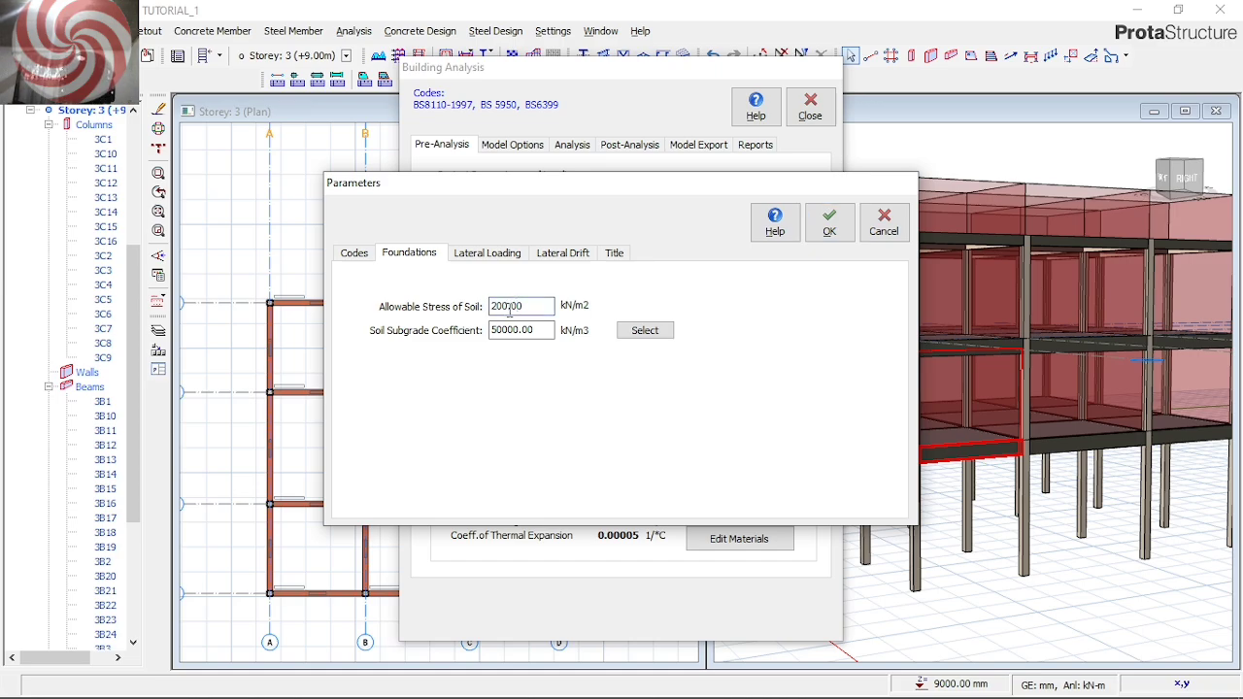
{"action": "double_click", "coordinate": [514, 306]}
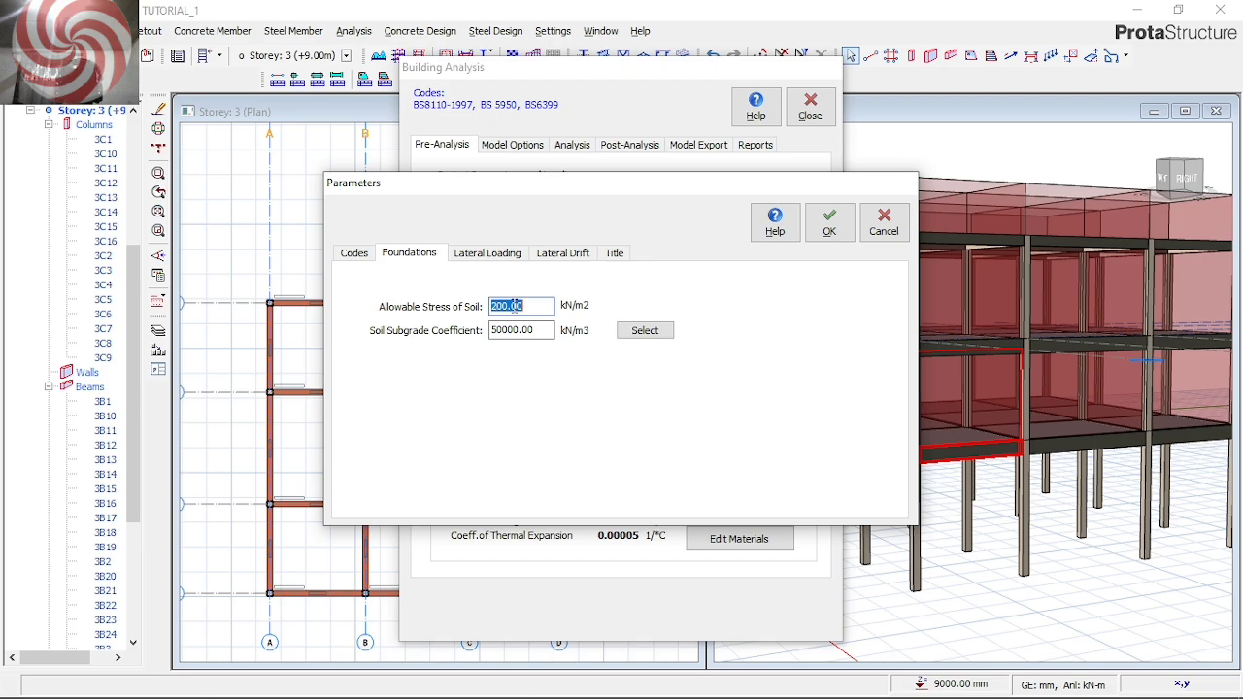
{"action": "type", "text": "120"}
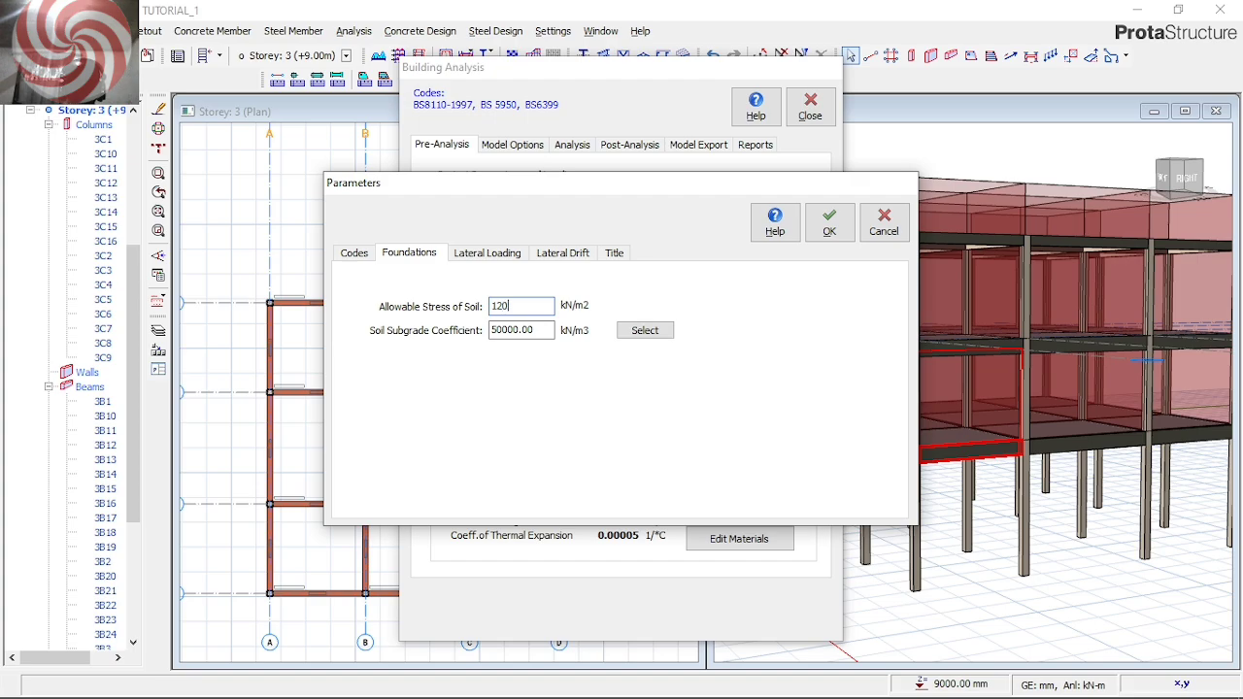
Set the project header to "PROPOSED 5 BEDROOM DUPLEX FOR TUTORIAL USE" and accept the project parameters
{"action": "left_click", "coordinate": [494, 255]}
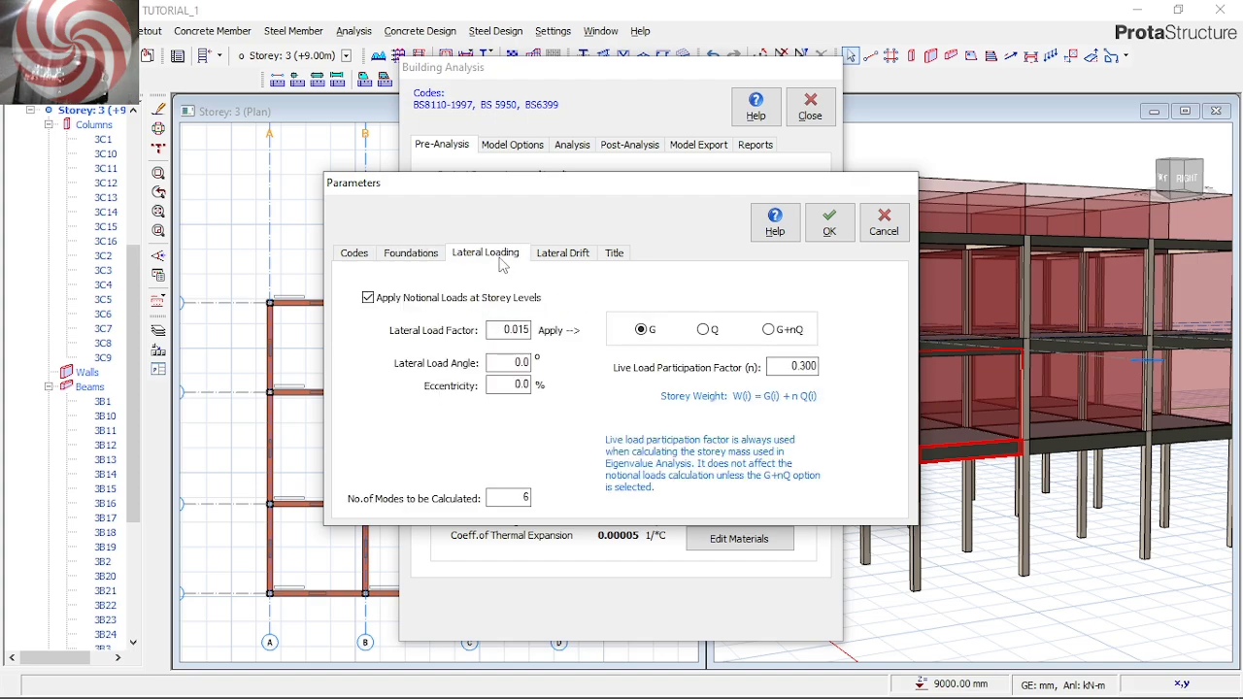
{"action": "left_click", "coordinate": [556, 258]}
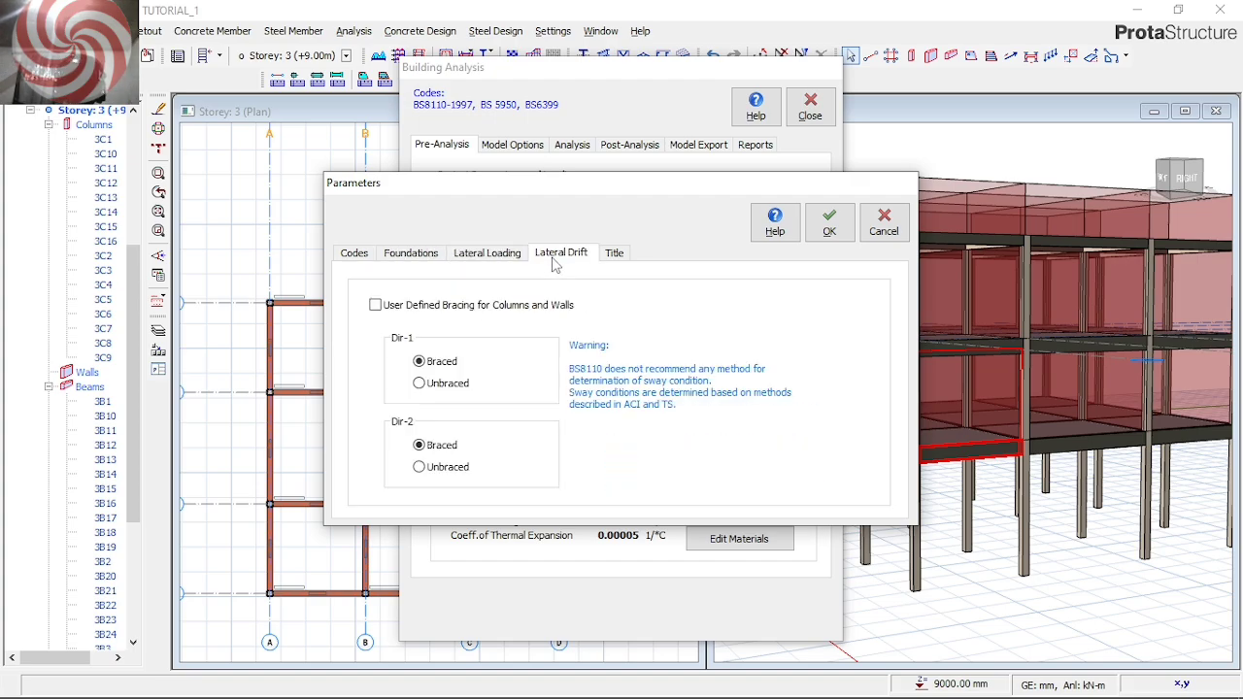
{"action": "left_click", "coordinate": [613, 262]}
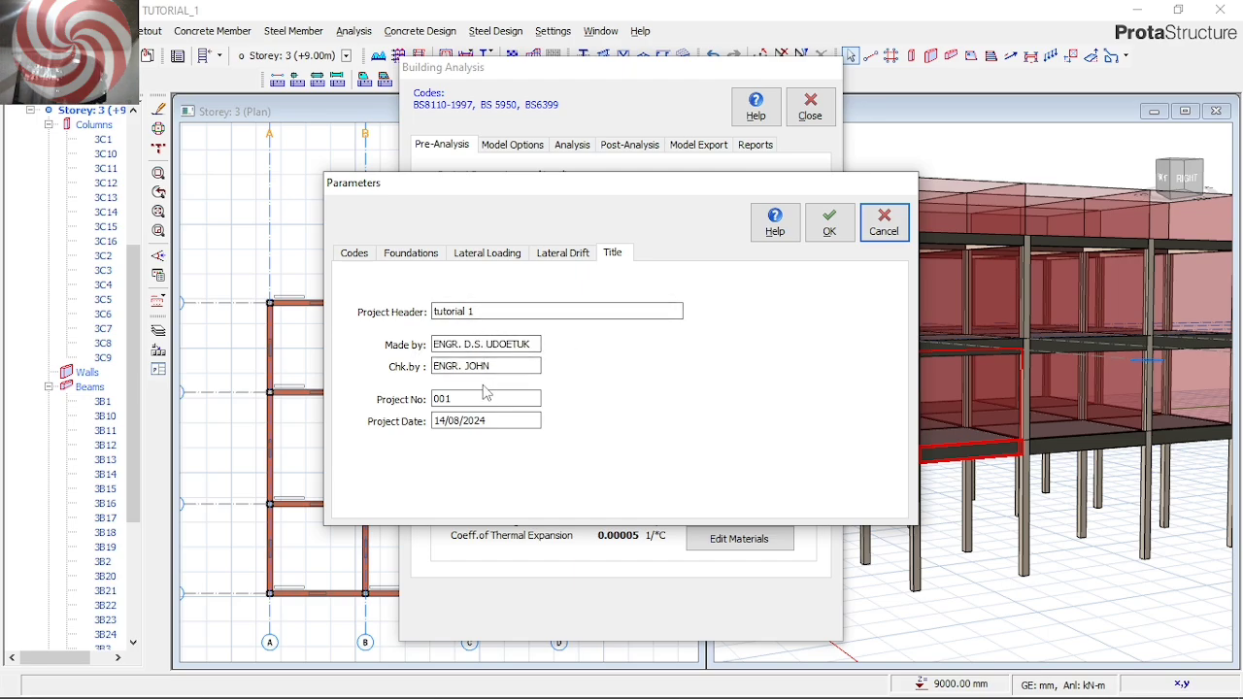
{"action": "left_click", "coordinate": [482, 313]}
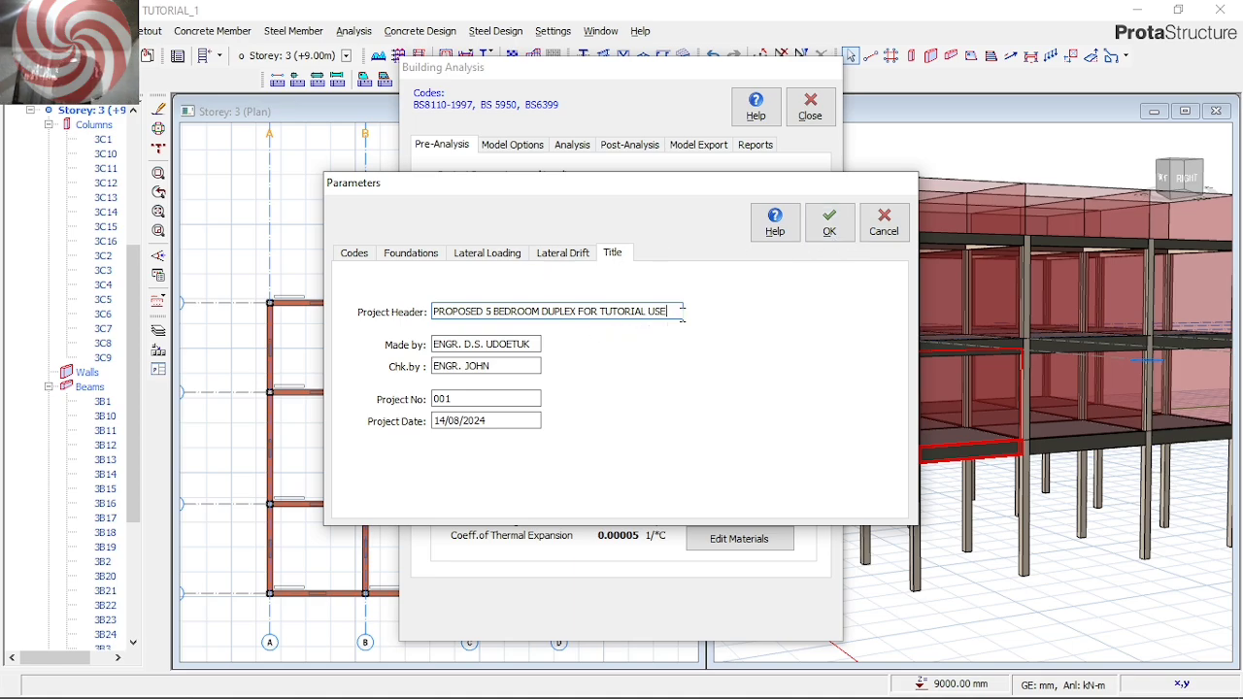
{"action": "left_click", "coordinate": [829, 226]}
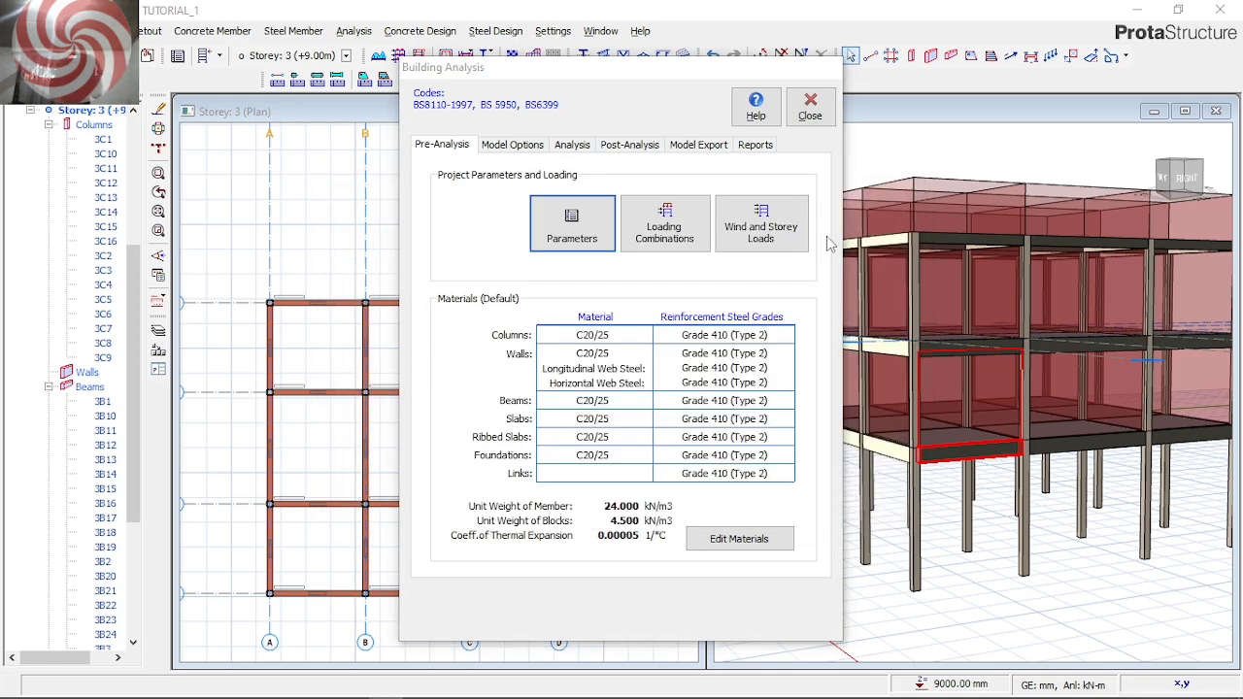
Generate the load combinations with an unfactored G+Q combination included and notional loading as the only horizontal loading, and accept them
{"action": "left_click", "coordinate": [677, 245]}
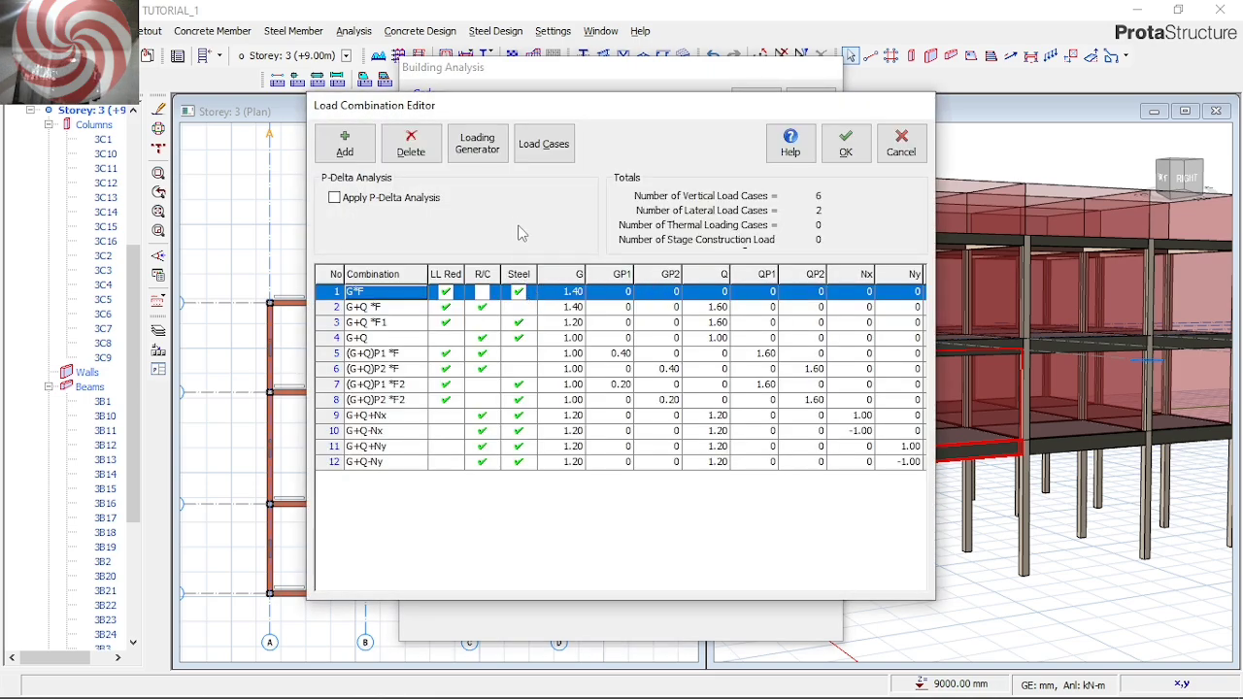
{"action": "left_click", "coordinate": [491, 161]}
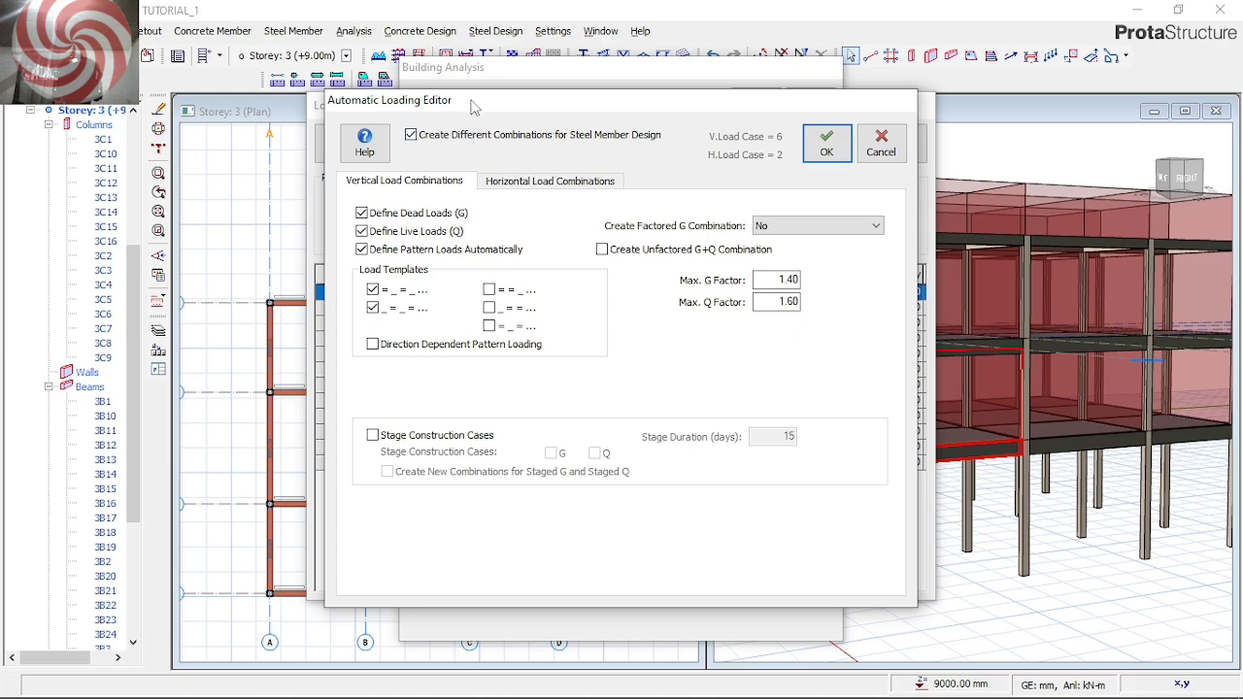
{"action": "left_click_drag", "start_coordinate": [477, 107], "coordinate": [457, 196]}
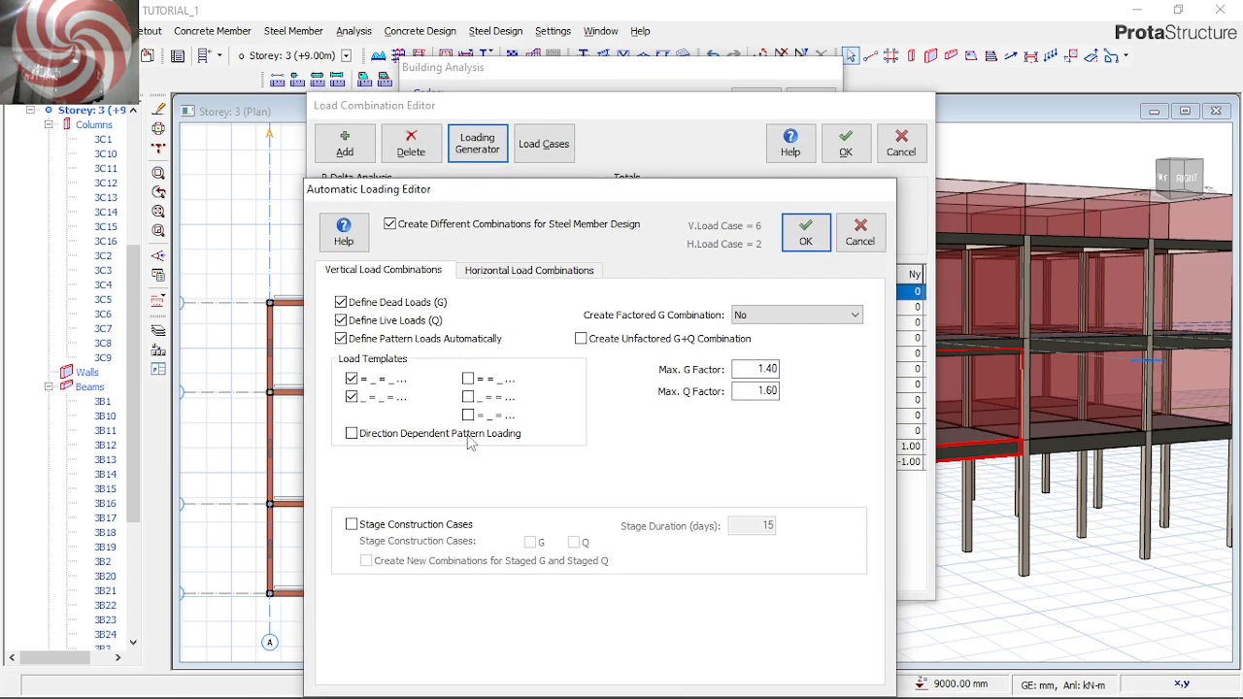
{"action": "left_click", "coordinate": [583, 340]}
{"action": "left_click", "coordinate": [528, 270]}
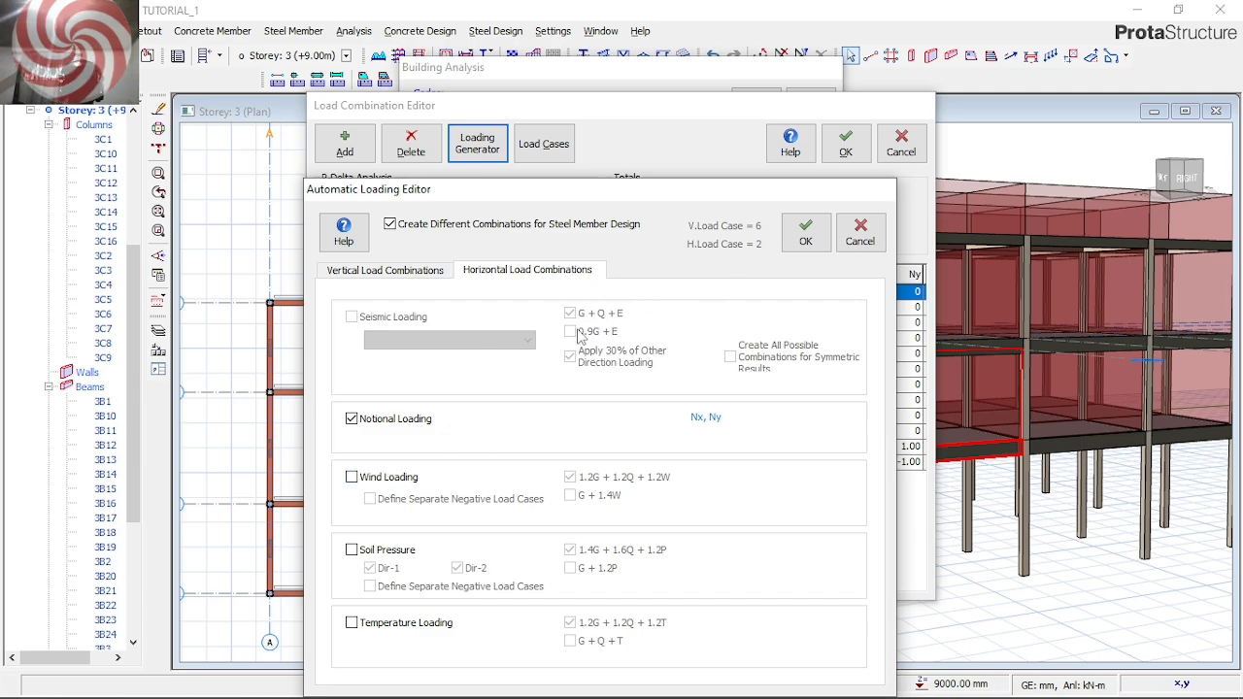
{"action": "left_click", "coordinate": [806, 235]}
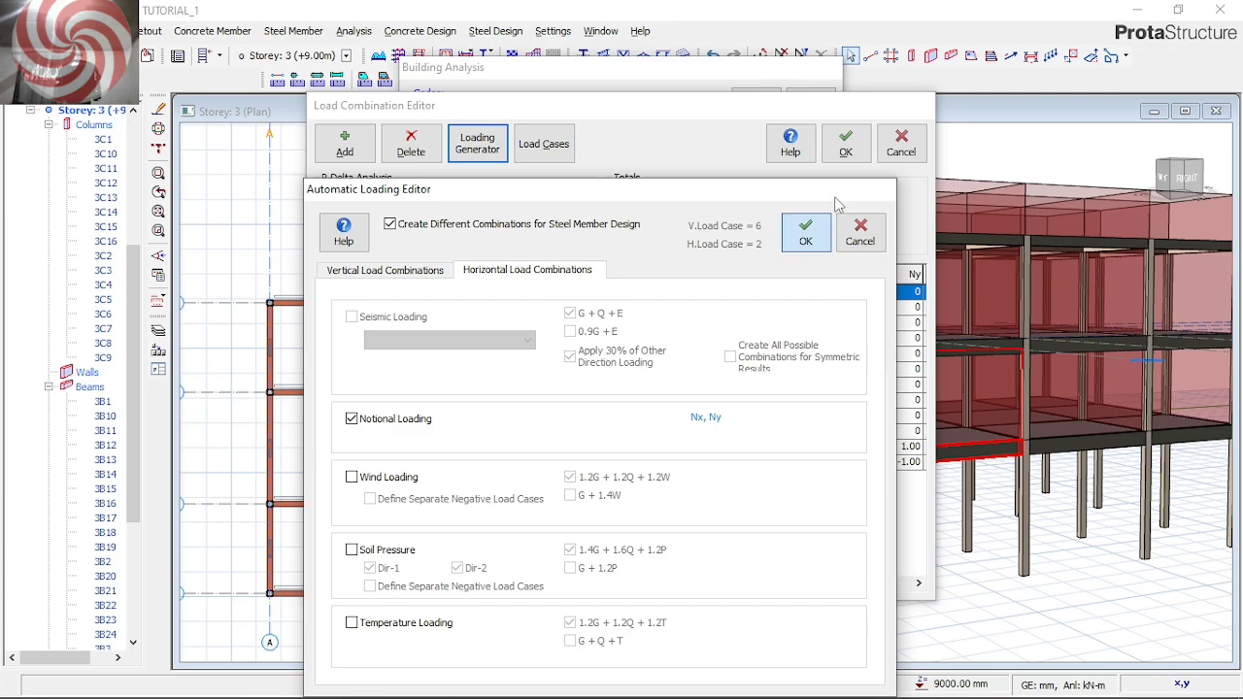
{"action": "left_click", "coordinate": [845, 145]}
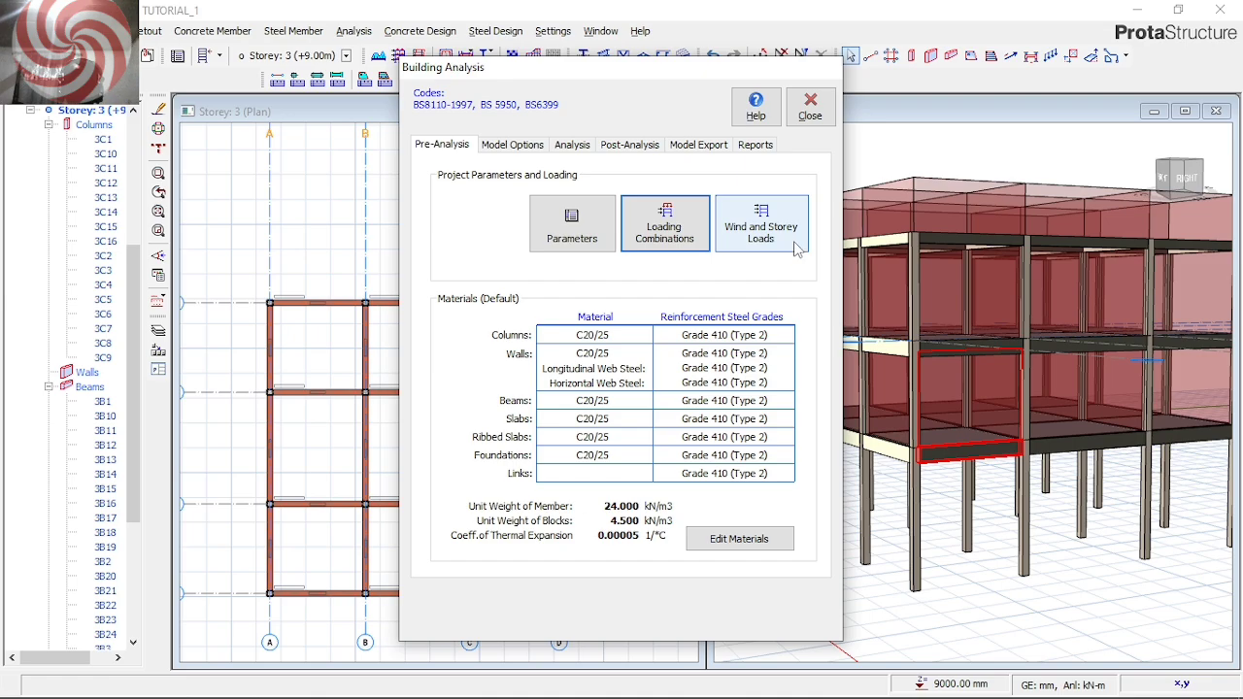
In the default materials, restrict the concrete column rebar diameters to Y16 and Y20 only
{"action": "left_click", "coordinate": [732, 548]}
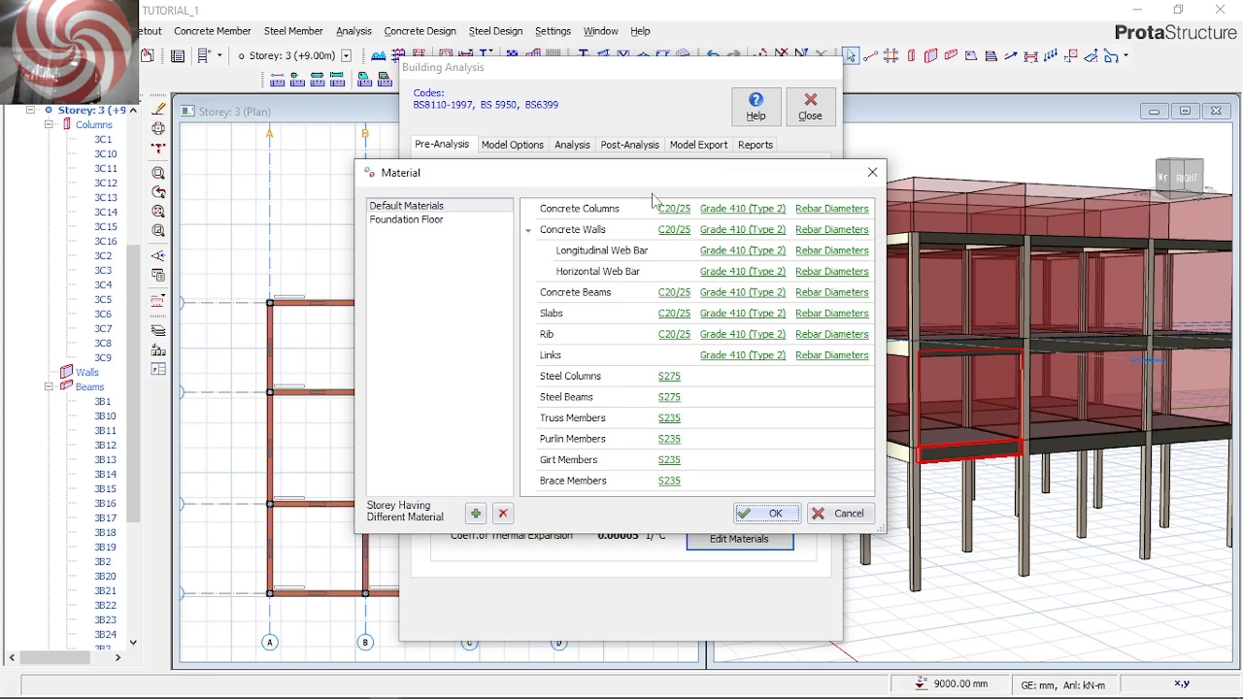
{"action": "left_click_drag", "start_coordinate": [657, 176], "coordinate": [559, 220]}
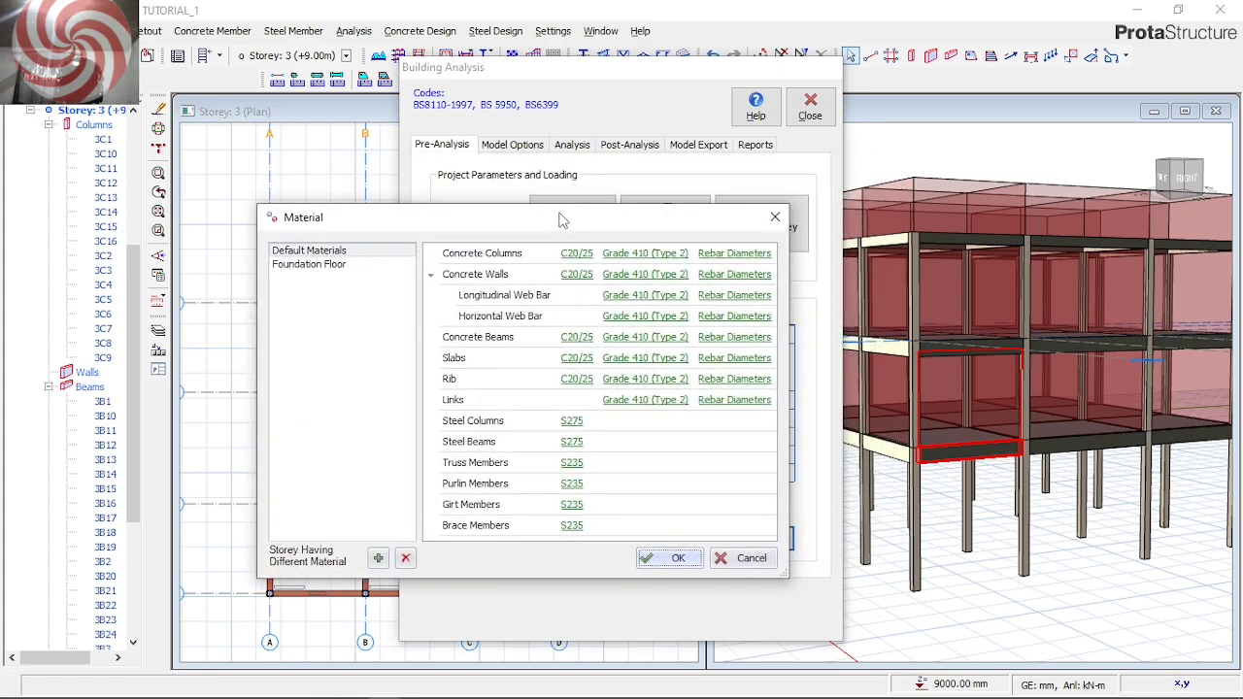
{"action": "left_click", "coordinate": [734, 253]}
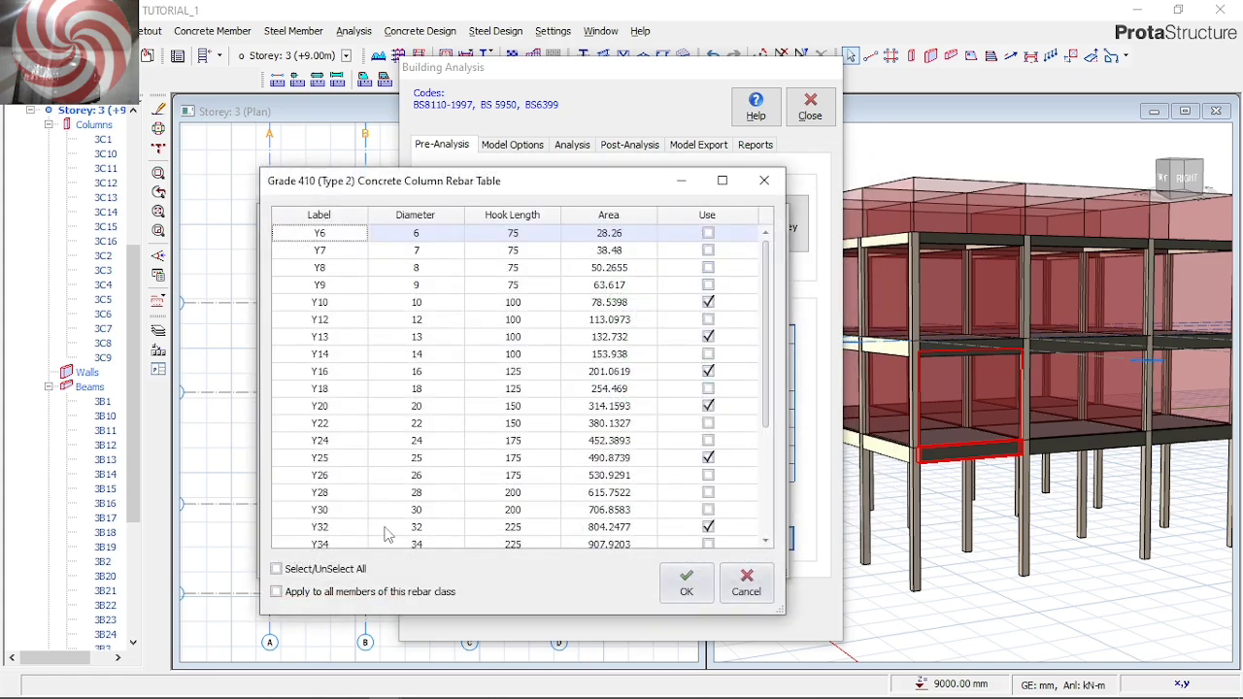
{"action": "left_click", "coordinate": [331, 573]}
{"action": "left_click", "coordinate": [332, 572]}
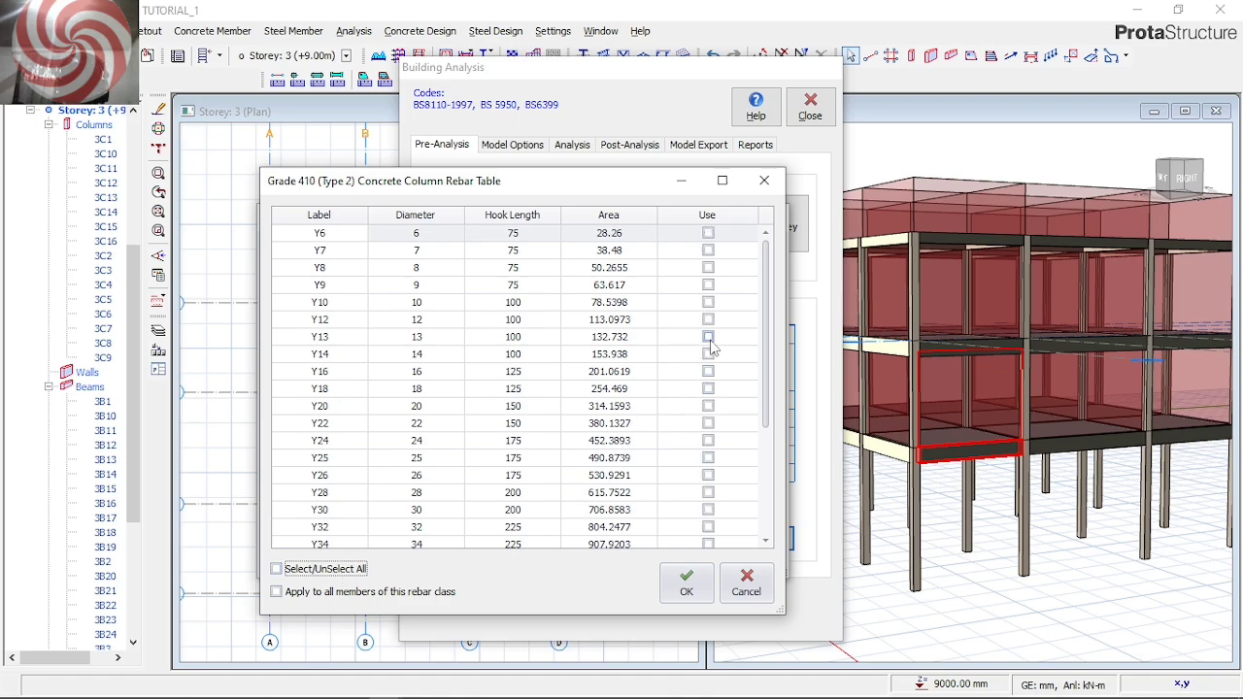
{"action": "left_click", "coordinate": [708, 372]}
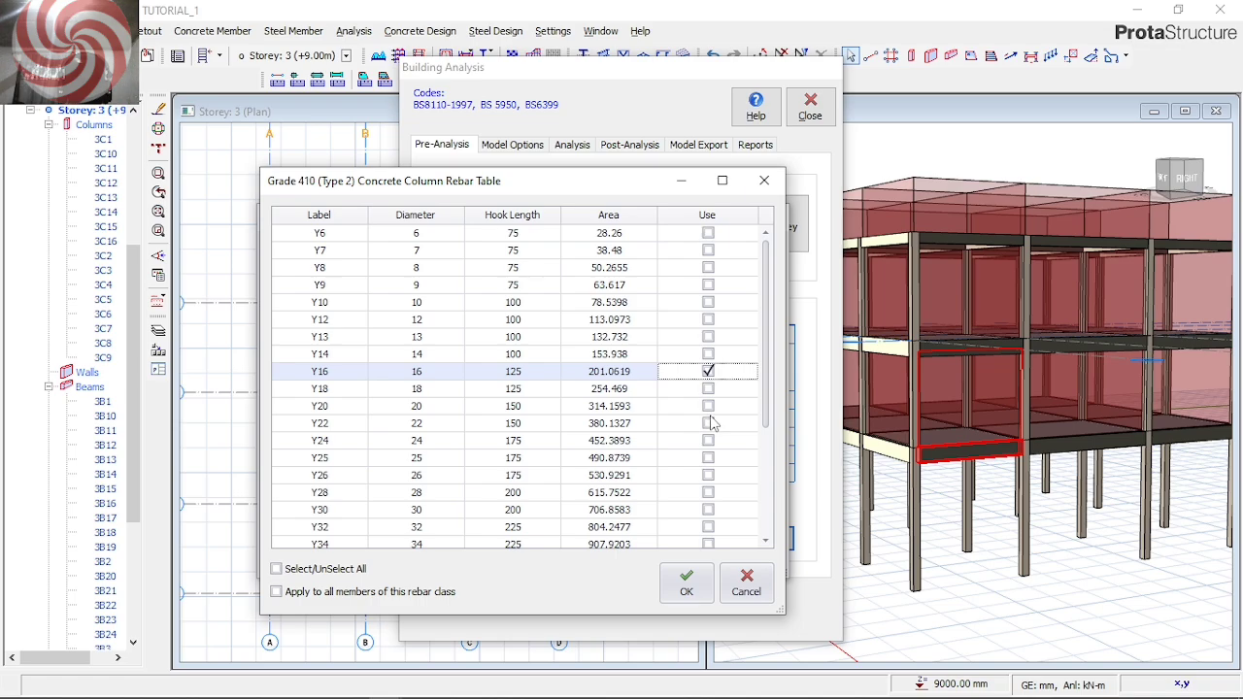
{"action": "left_click", "coordinate": [710, 423]}
{"action": "left_click", "coordinate": [708, 406]}
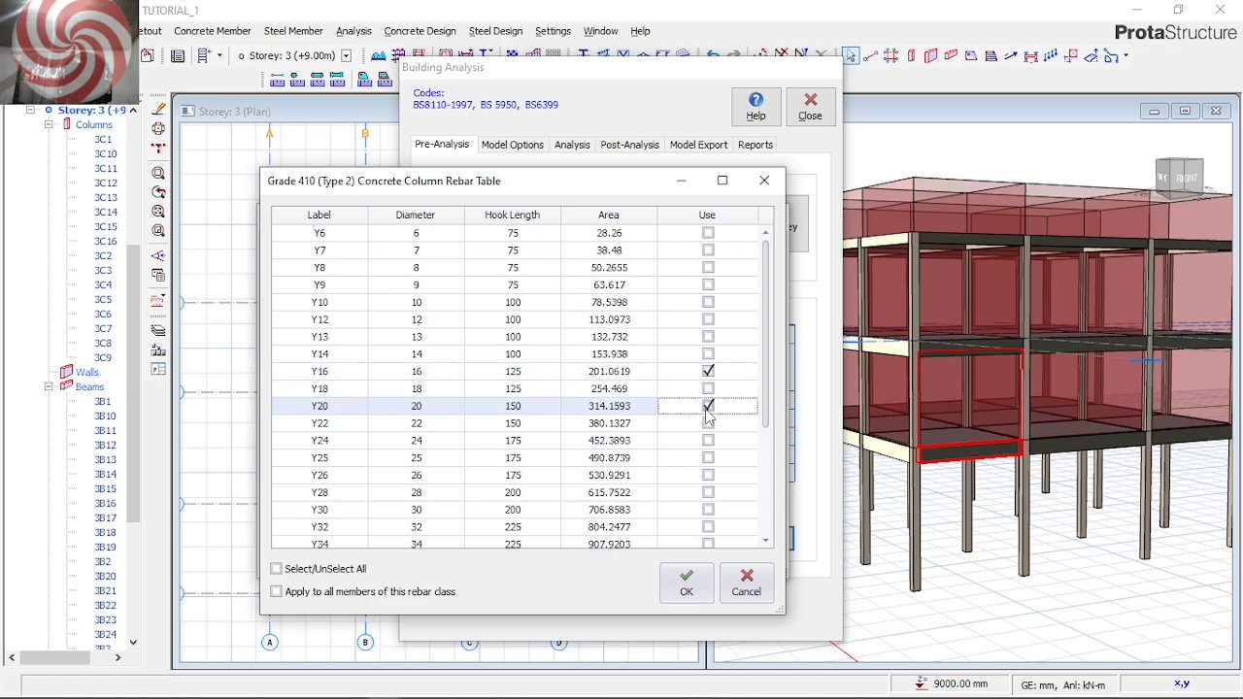
{"action": "left_click", "coordinate": [690, 582]}
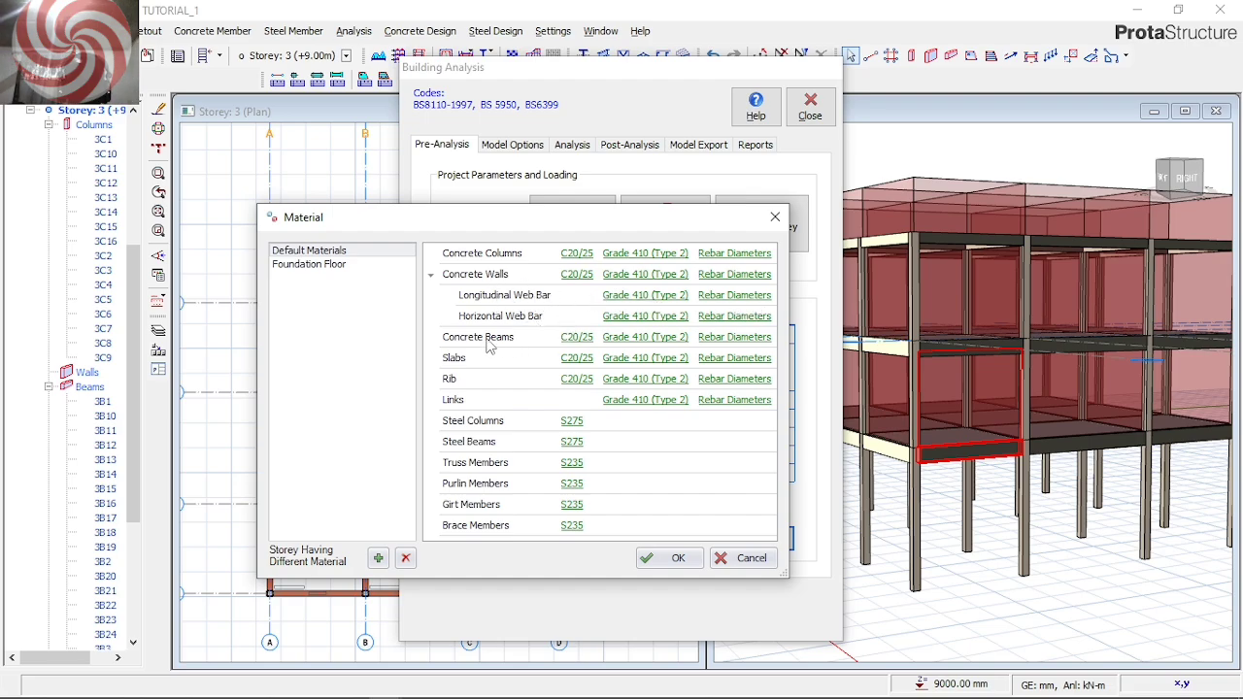
Restrict the concrete beam rebar diameters to Y16 and Y20 only
{"action": "left_click", "coordinate": [737, 340]}
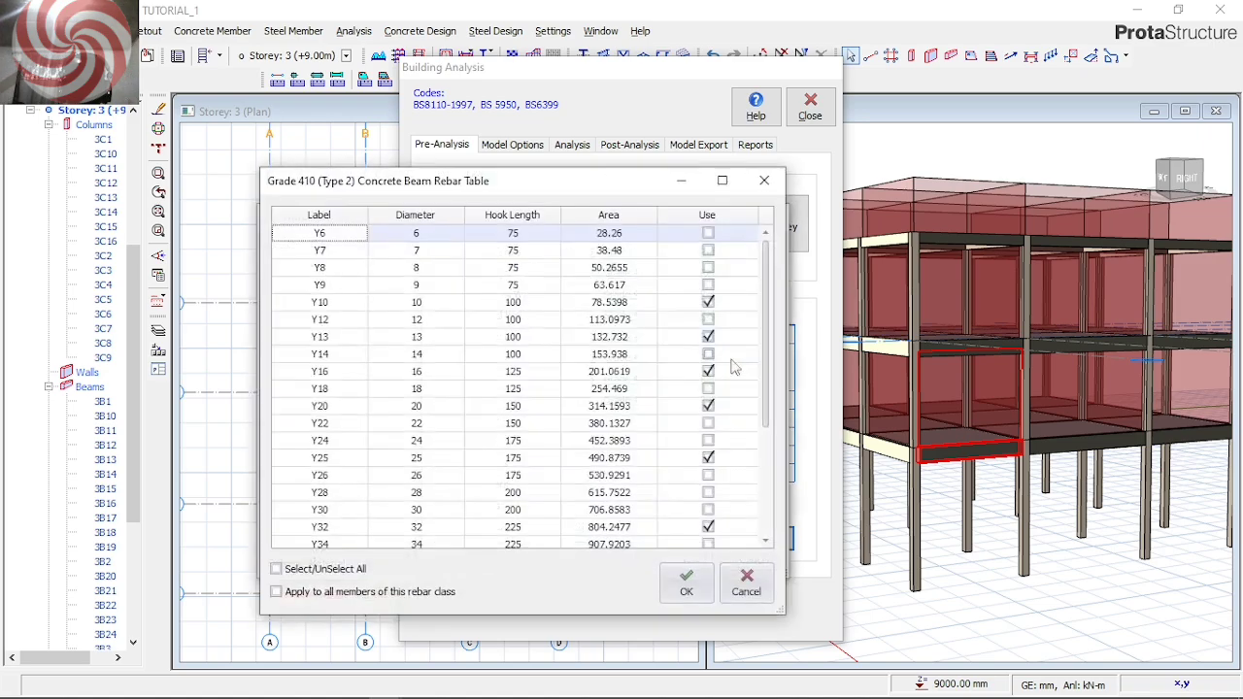
{"action": "left_click", "coordinate": [337, 569]}
{"action": "left_click", "coordinate": [337, 569]}
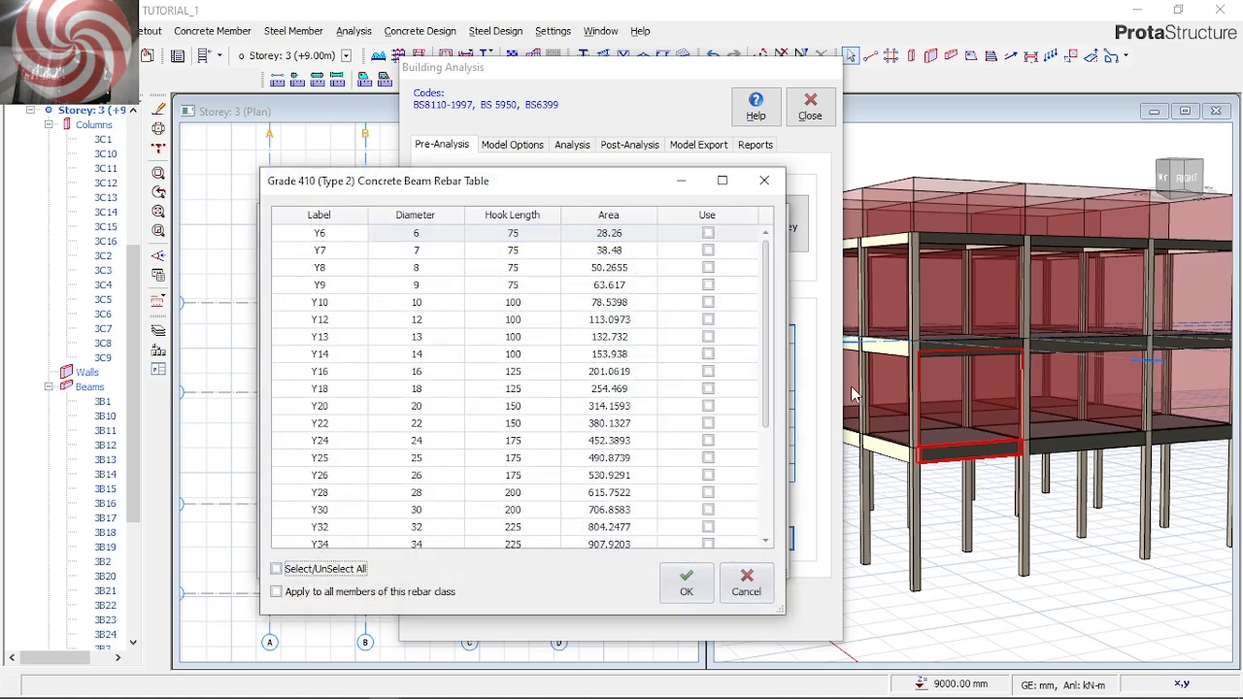
{"action": "left_click", "coordinate": [708, 371]}
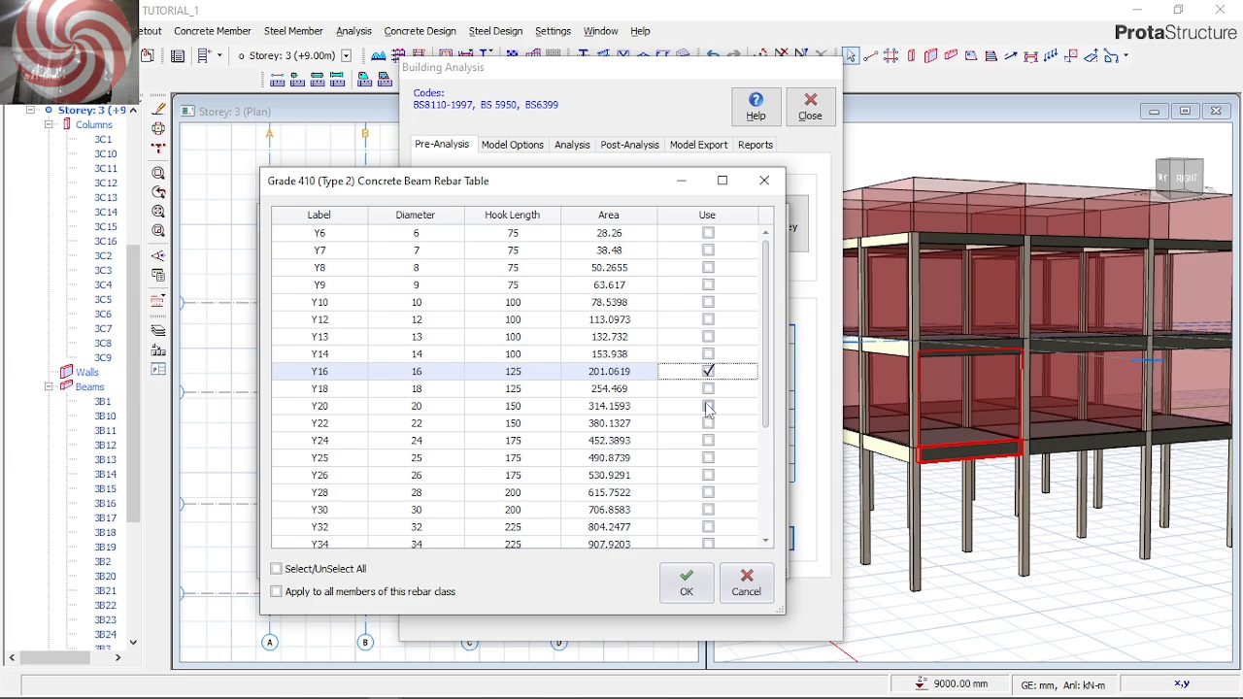
{"action": "left_click", "coordinate": [708, 407]}
{"action": "left_click", "coordinate": [697, 578]}
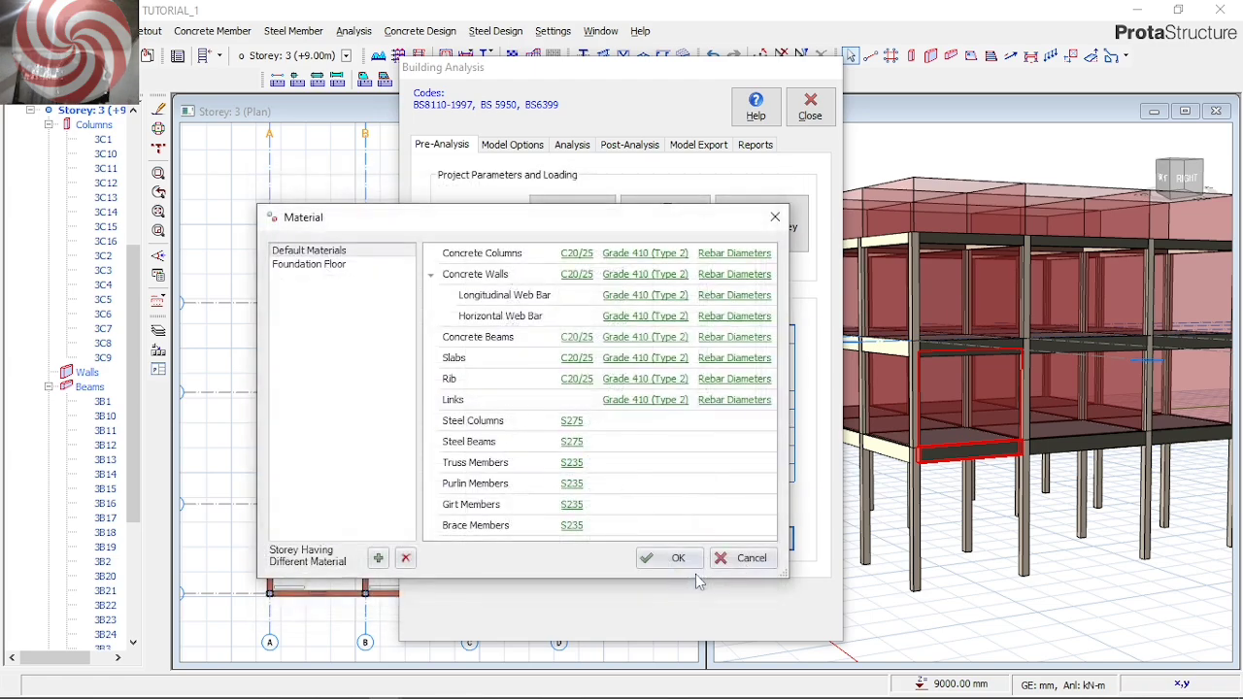
Restrict the slab rebar diameters to Y12 only
{"action": "left_click", "coordinate": [734, 360]}
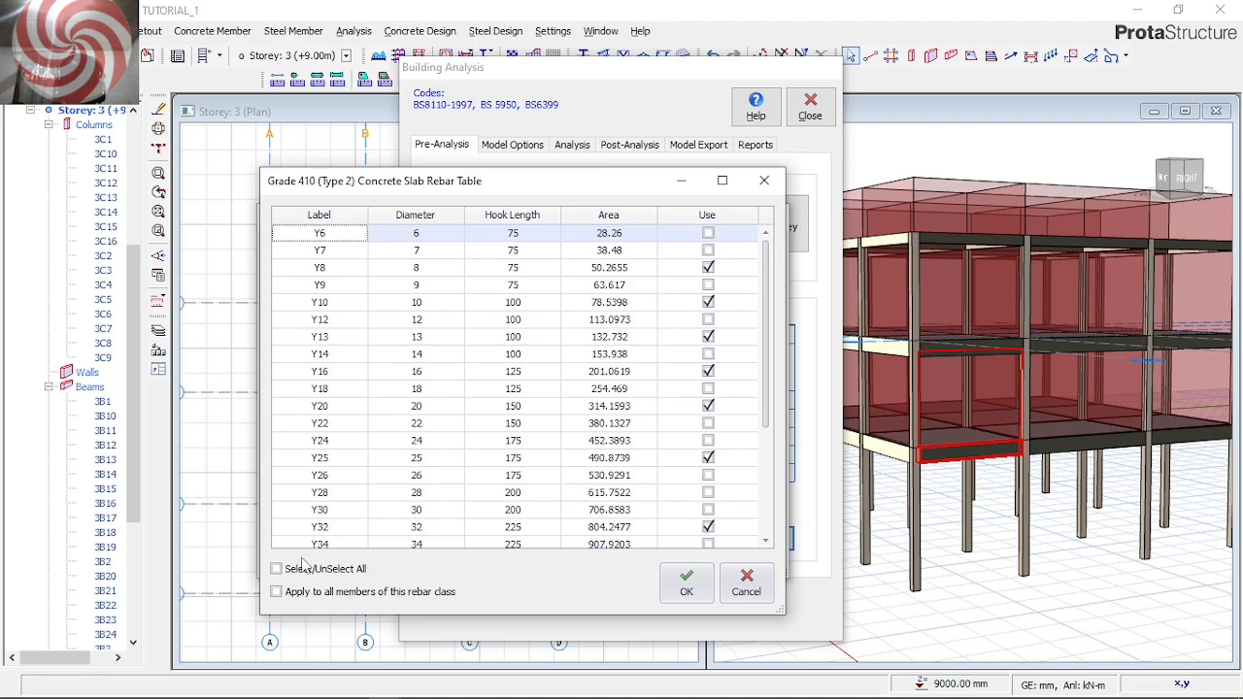
{"action": "left_click", "coordinate": [297, 571]}
{"action": "left_click", "coordinate": [298, 573]}
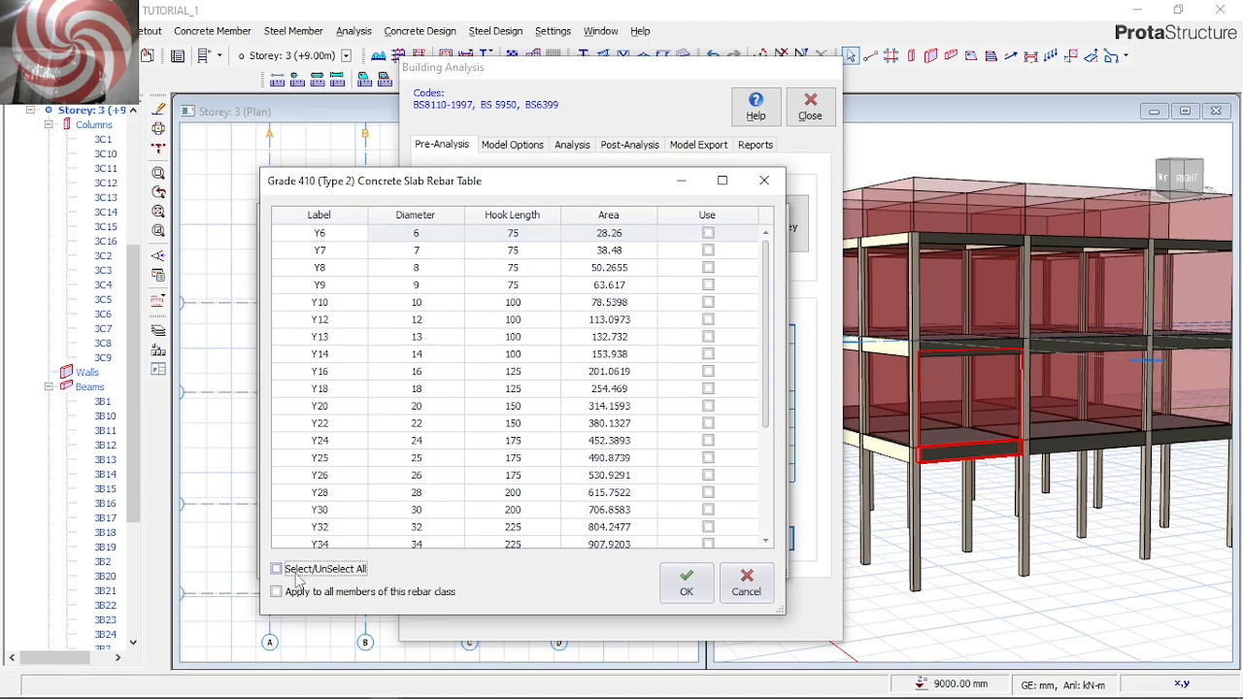
{"action": "left_click", "coordinate": [749, 321]}
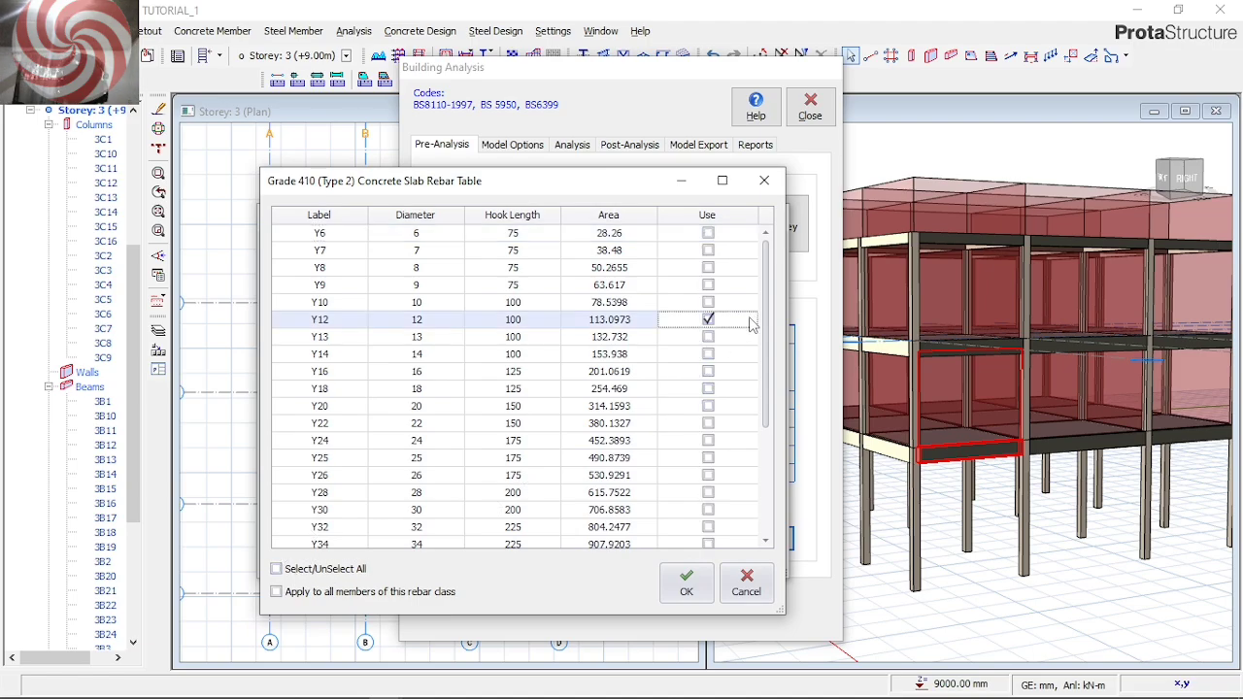
{"action": "left_click", "coordinate": [692, 582]}
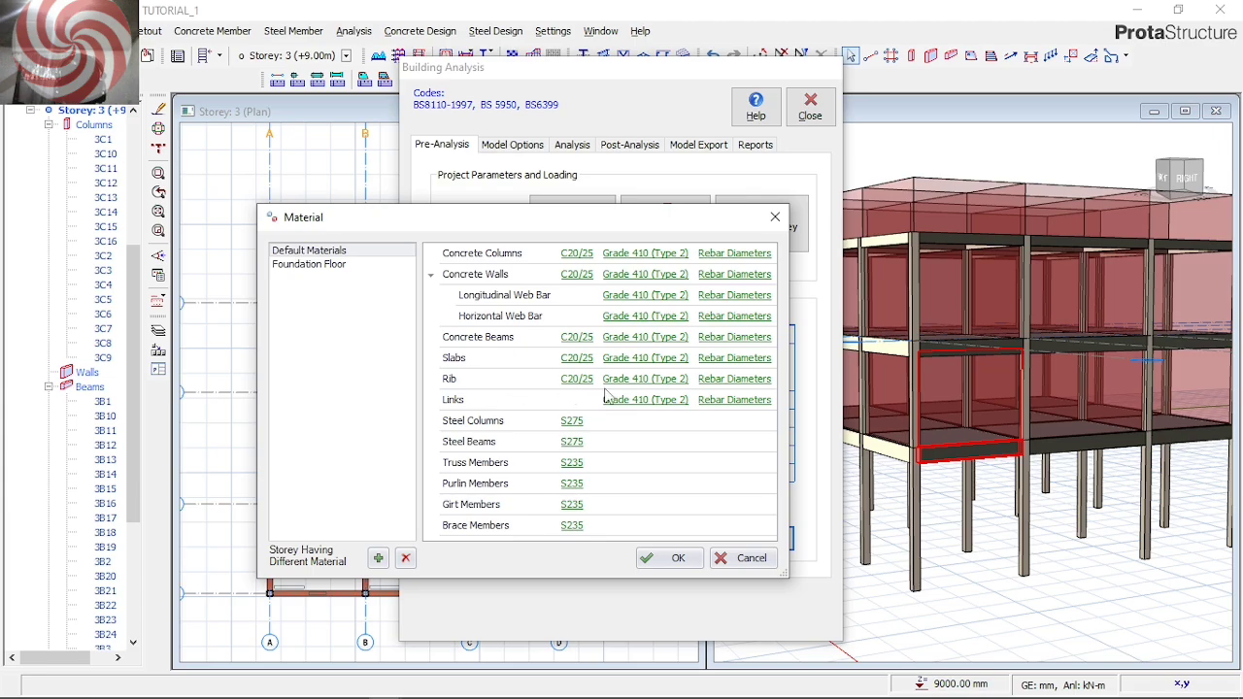
Restrict the default link rebar diameters to Y10 only and accept the material settings
{"action": "left_click", "coordinate": [743, 408]}
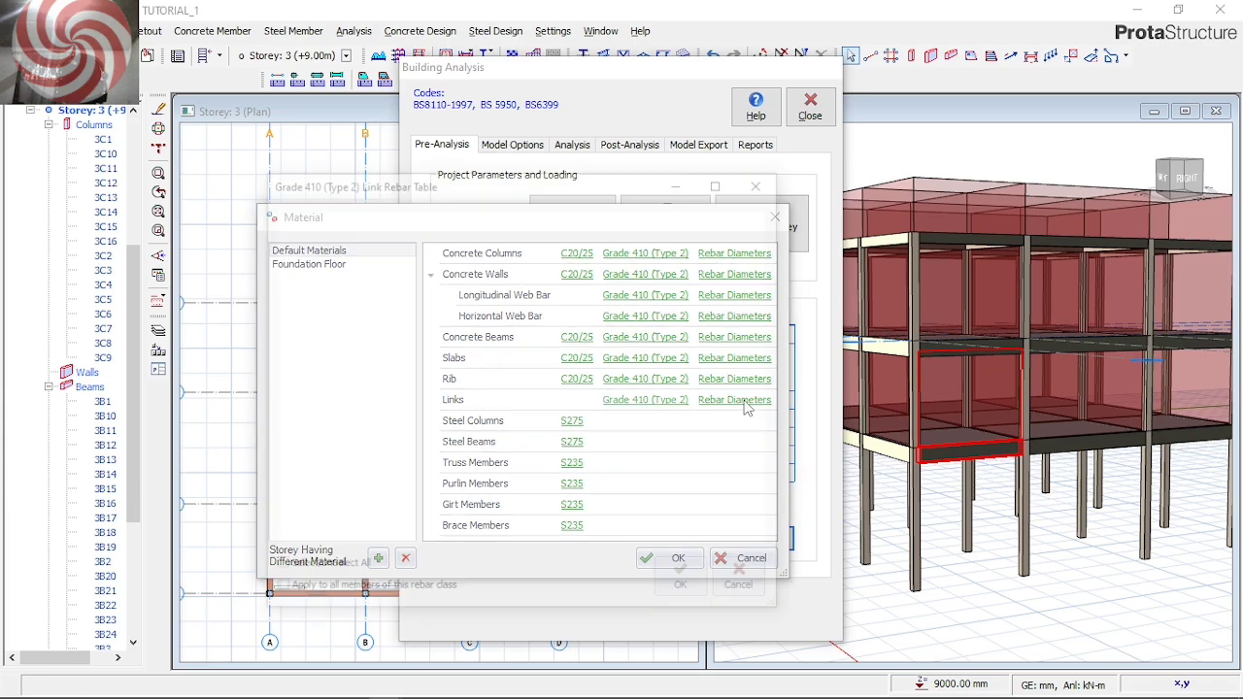
{"action": "left_click", "coordinate": [333, 574]}
{"action": "left_click", "coordinate": [333, 574]}
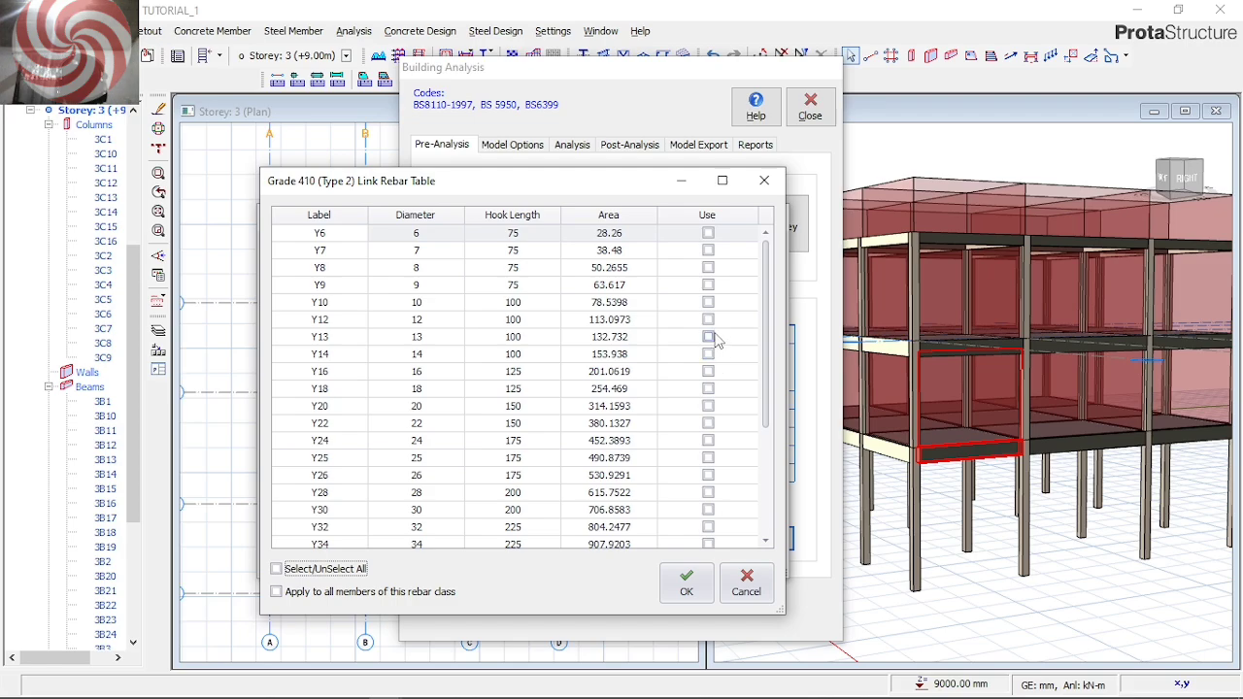
{"action": "left_click", "coordinate": [708, 302]}
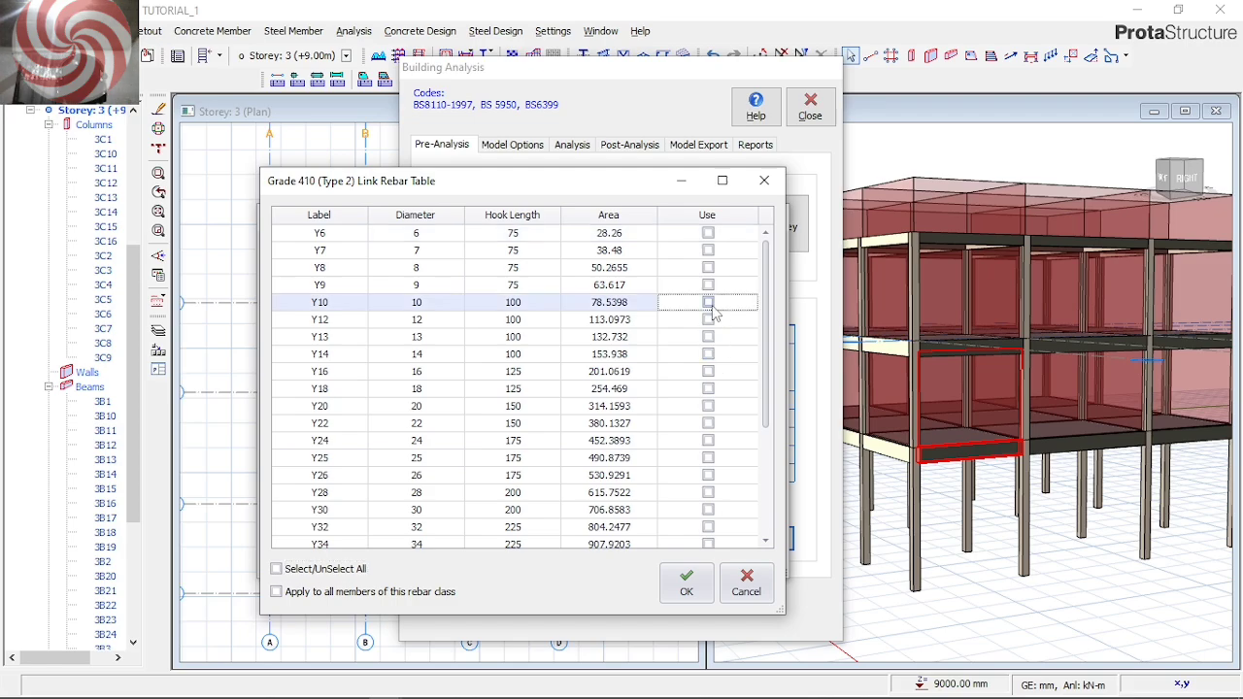
{"action": "left_click", "coordinate": [689, 582]}
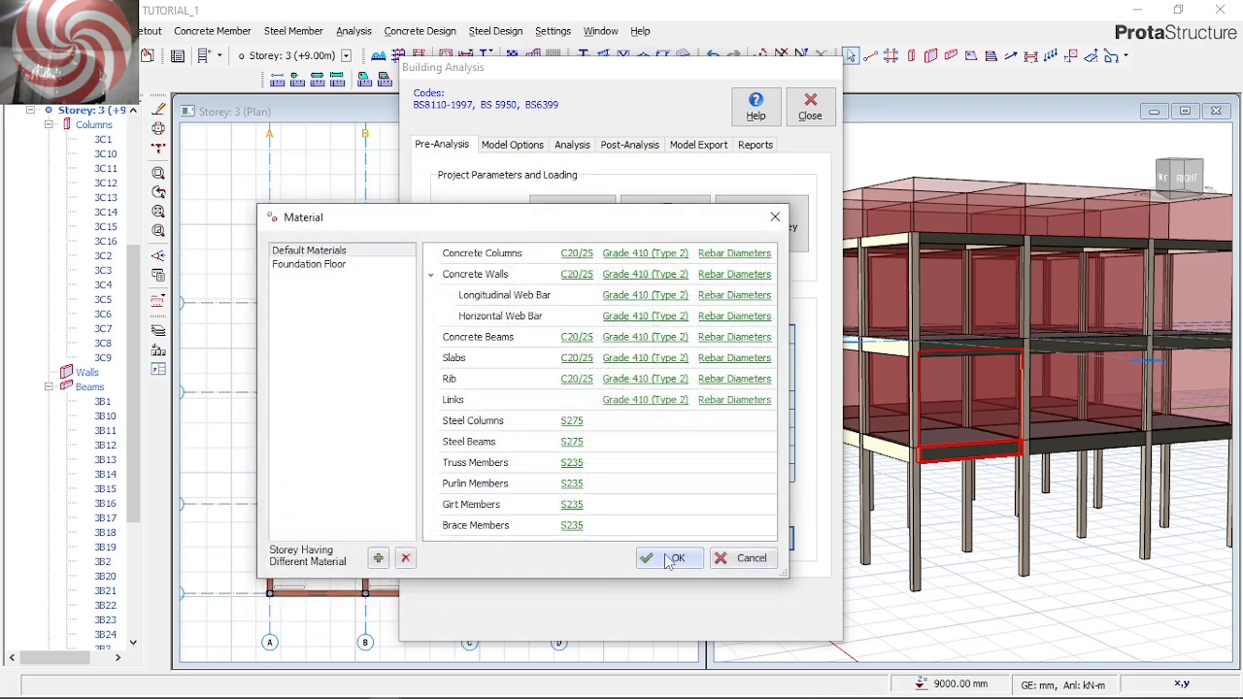
{"action": "left_click", "coordinate": [673, 559]}
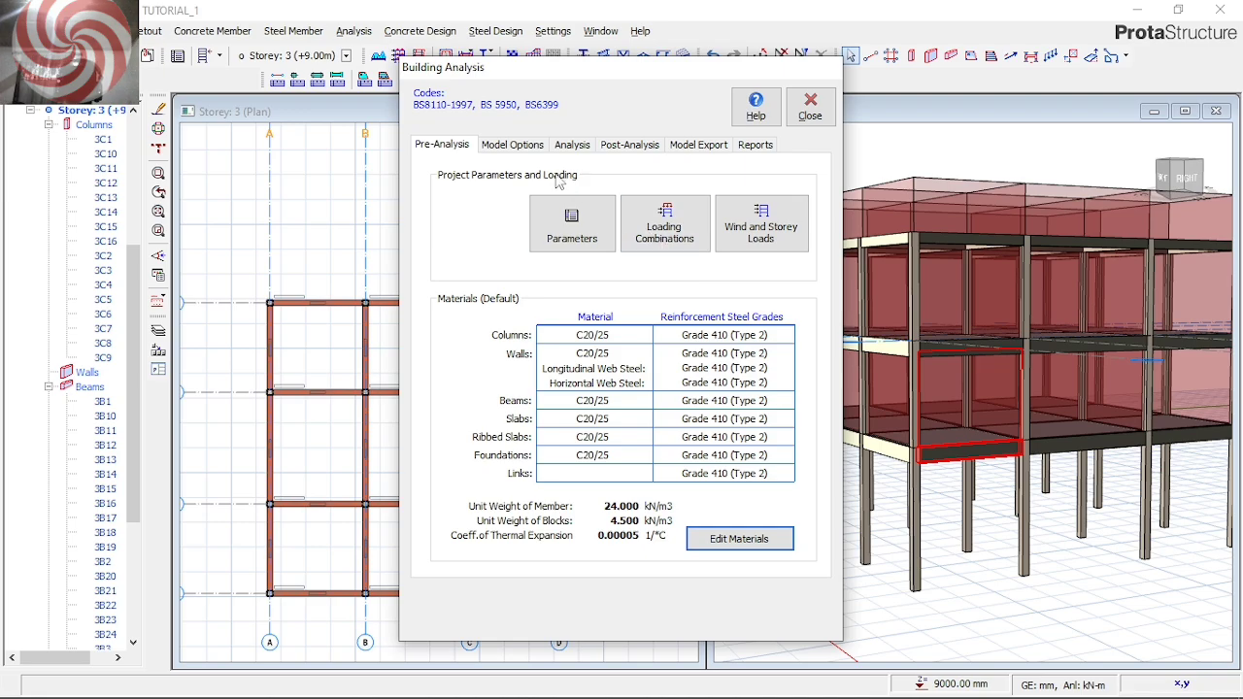
In the foundation floor materials, restrict the foundation rebar diameters to Y12 and Y16 only
{"action": "left_click", "coordinate": [583, 392]}
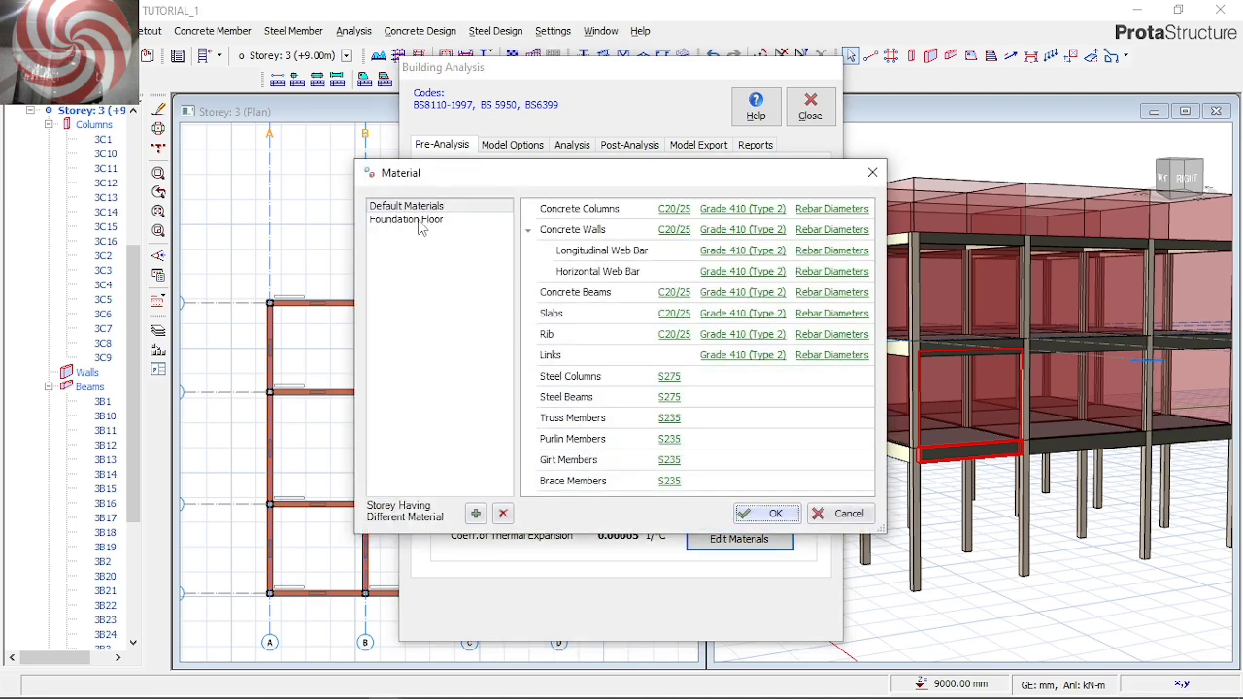
{"action": "left_click", "coordinate": [418, 220]}
{"action": "left_click_drag", "start_coordinate": [749, 179], "coordinate": [622, 224]}
{"action": "left_click", "coordinate": [685, 254]}
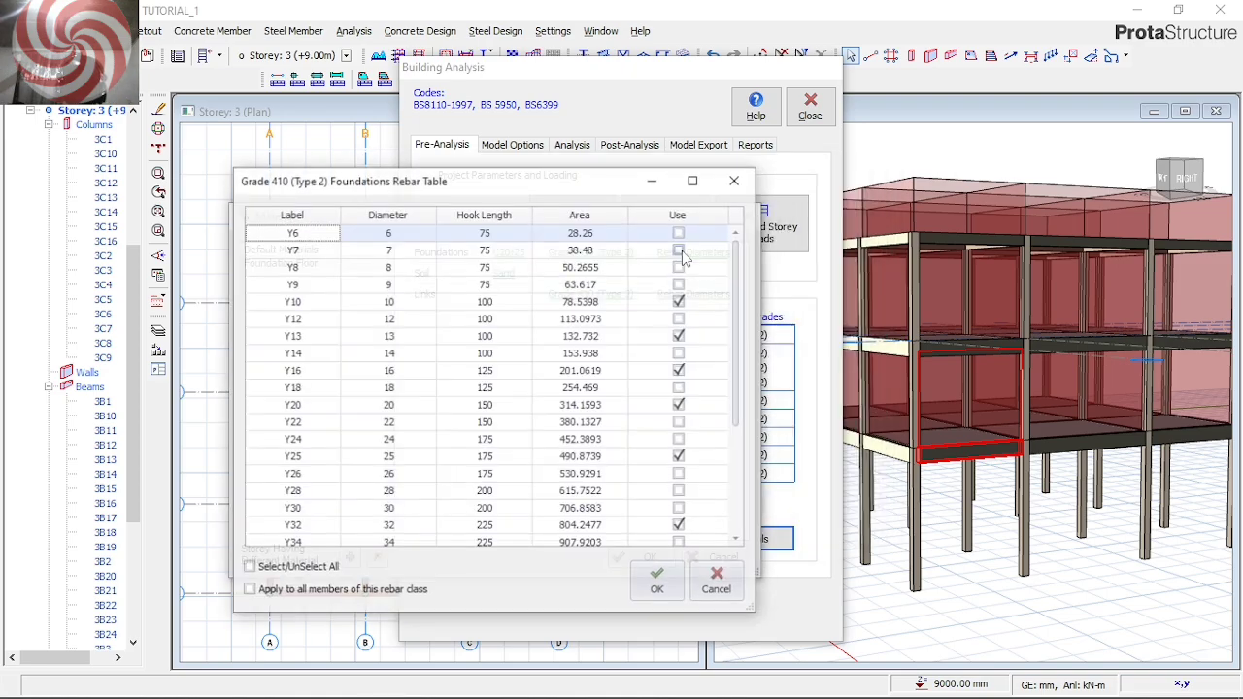
{"action": "left_click", "coordinate": [281, 571]}
{"action": "left_click", "coordinate": [280, 571]}
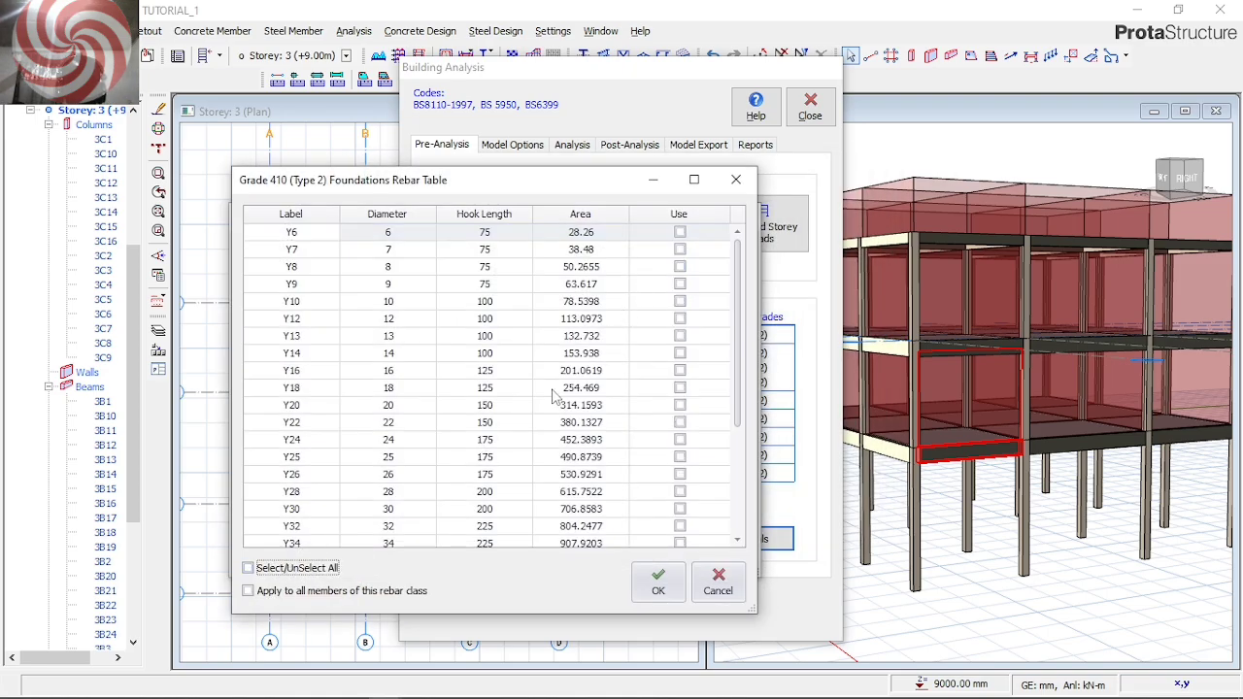
{"action": "left_click", "coordinate": [680, 319]}
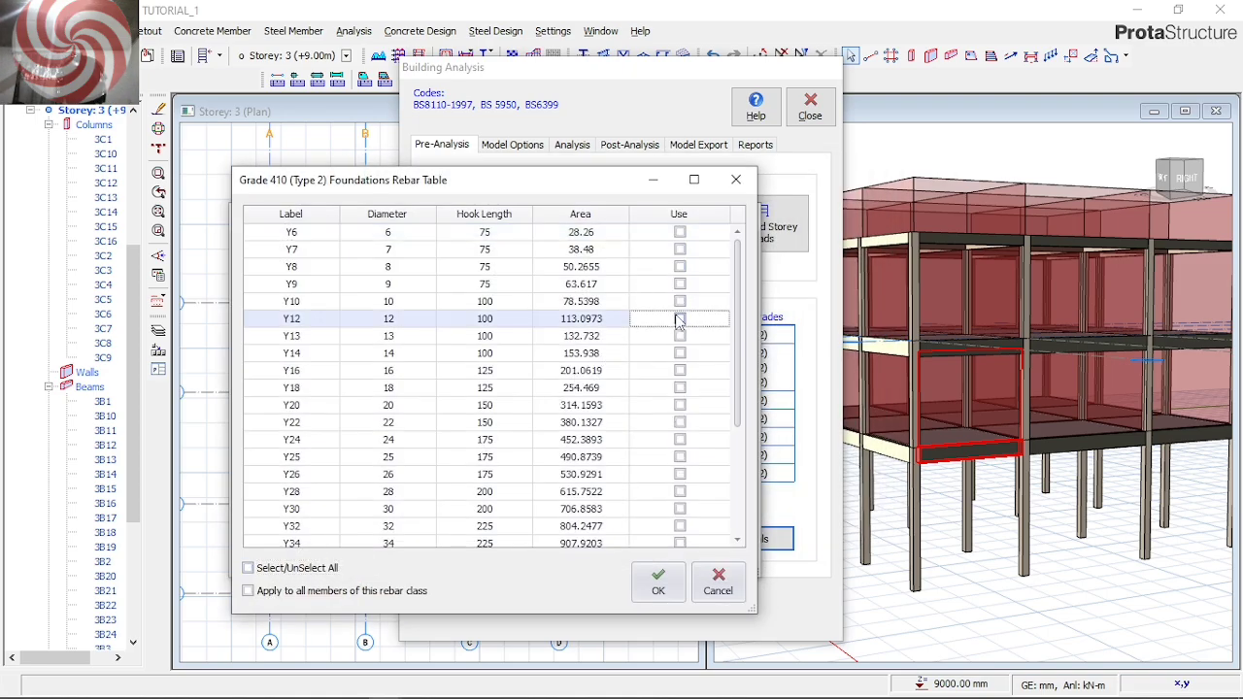
{"action": "left_click", "coordinate": [680, 370]}
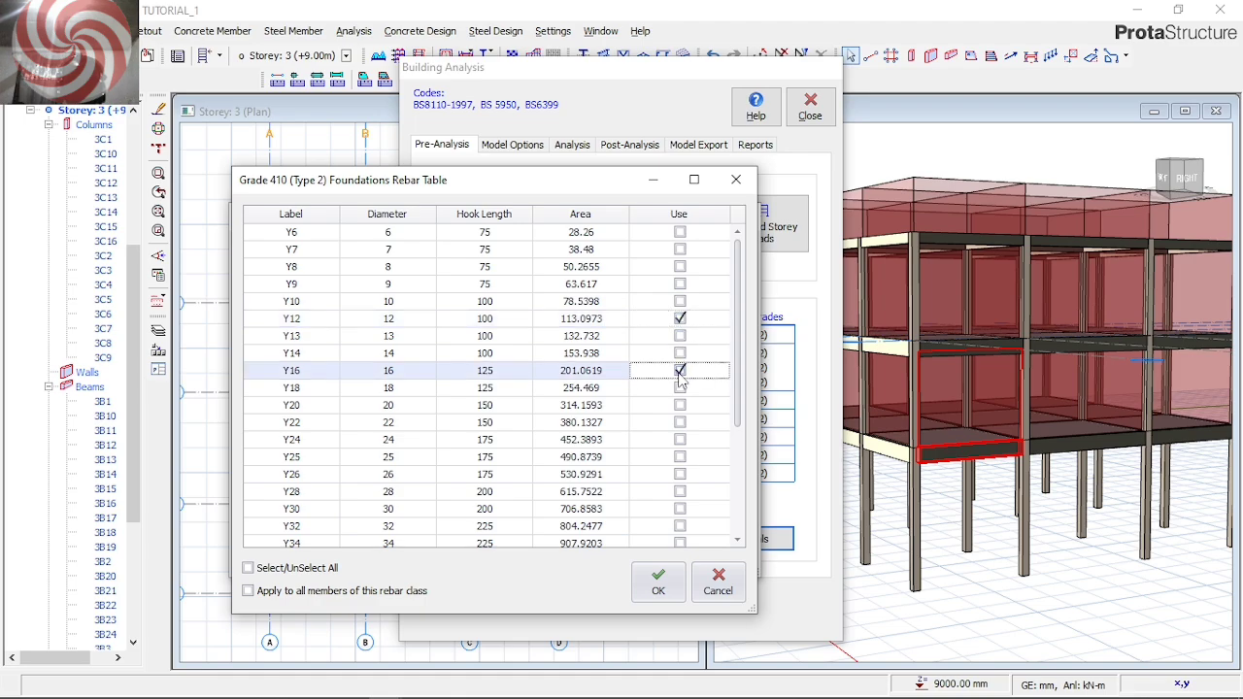
{"action": "left_click", "coordinate": [657, 582]}
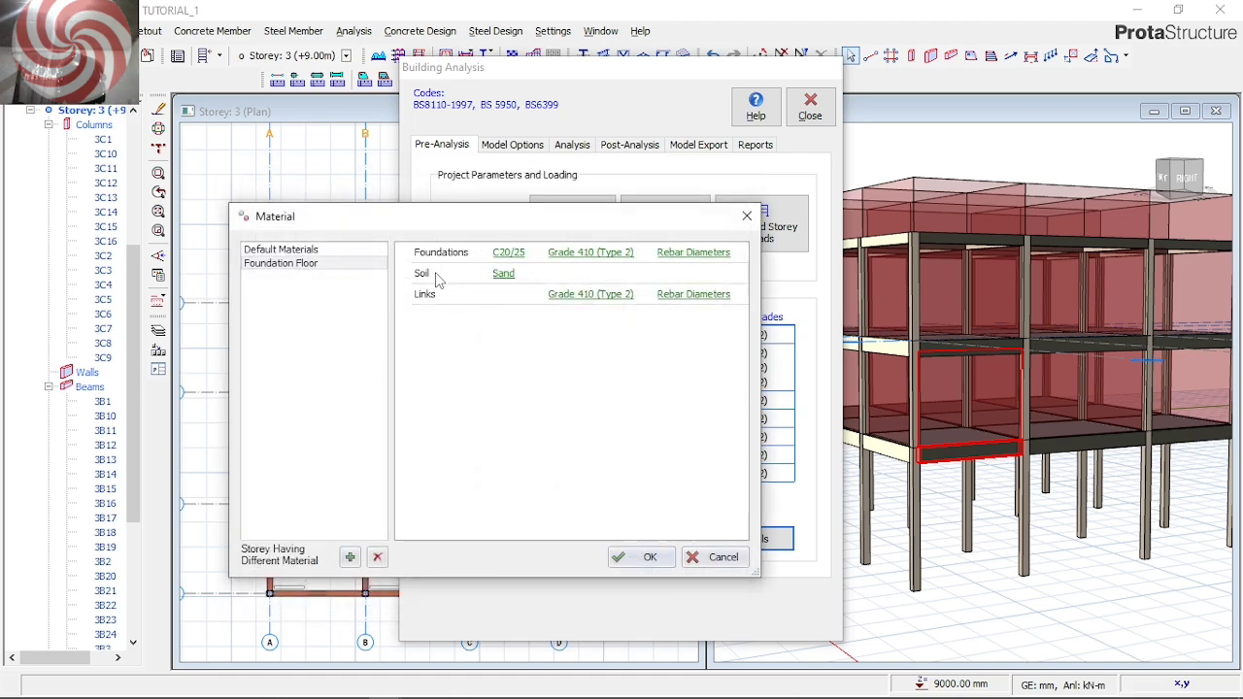
Set the foundation floor's soil material to Clay, review its link rebar diameters and accept the materials
{"action": "left_click", "coordinate": [503, 275]}
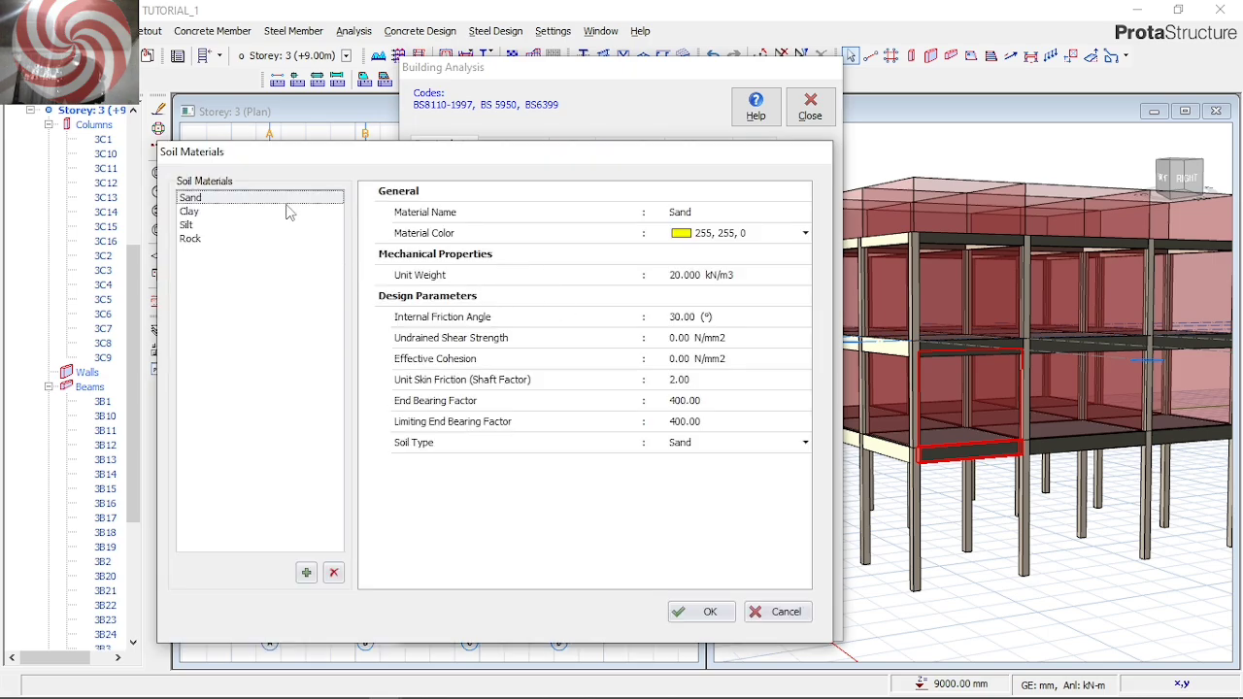
{"action": "left_click_drag", "start_coordinate": [296, 160], "coordinate": [373, 220]}
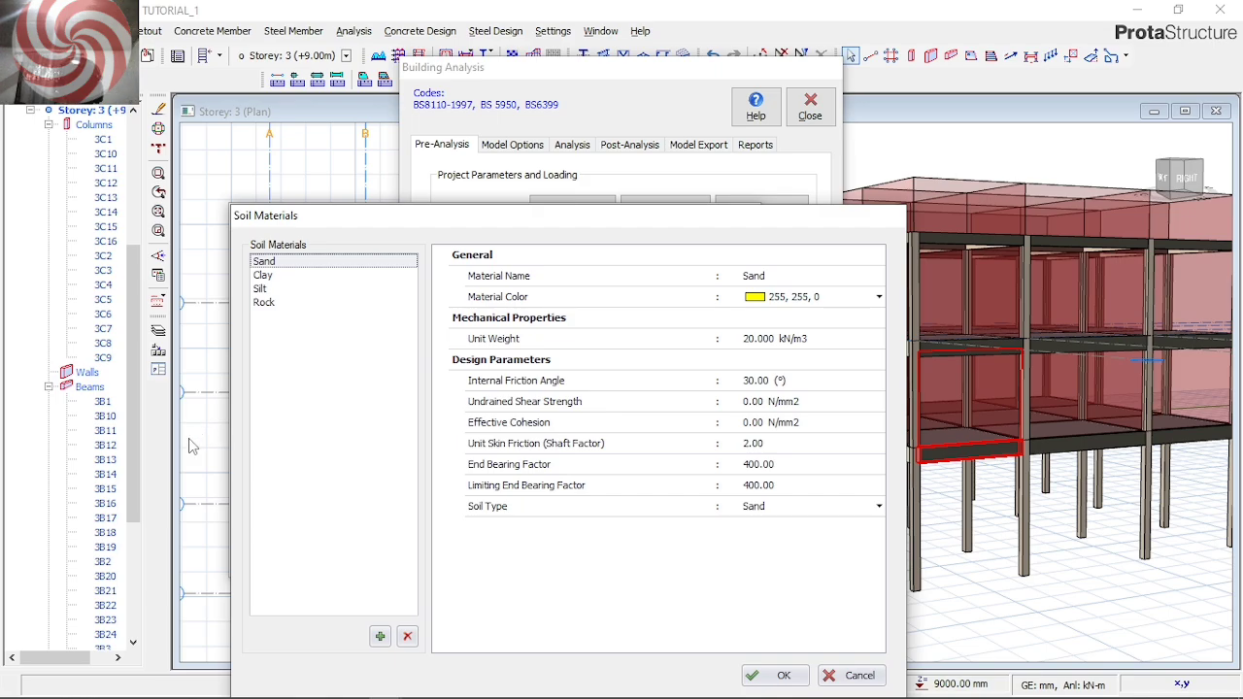
{"action": "left_click", "coordinate": [259, 278]}
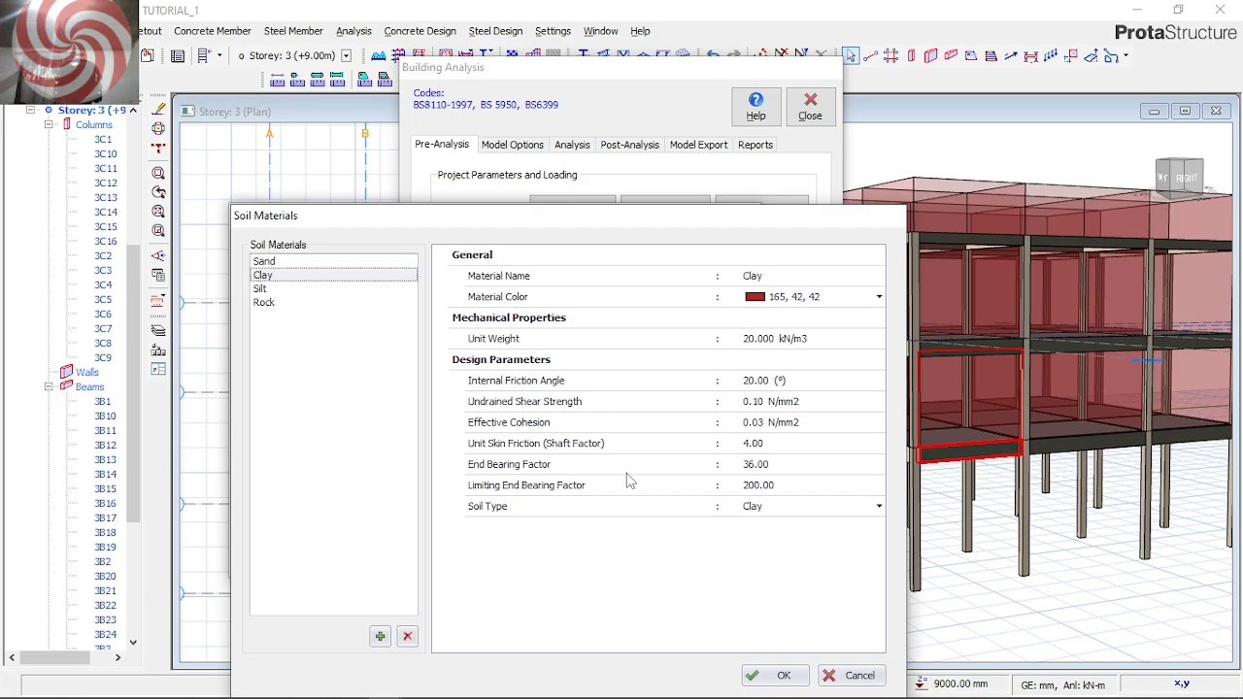
{"action": "left_click", "coordinate": [780, 675]}
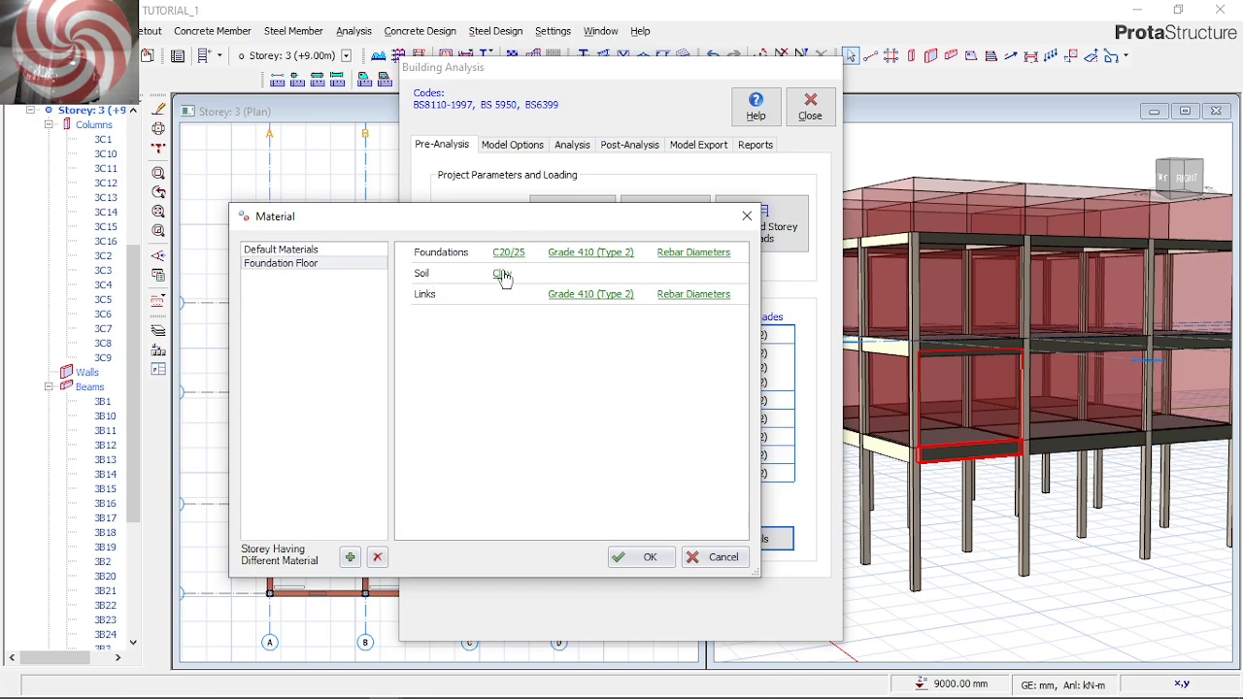
{"action": "left_click", "coordinate": [688, 297]}
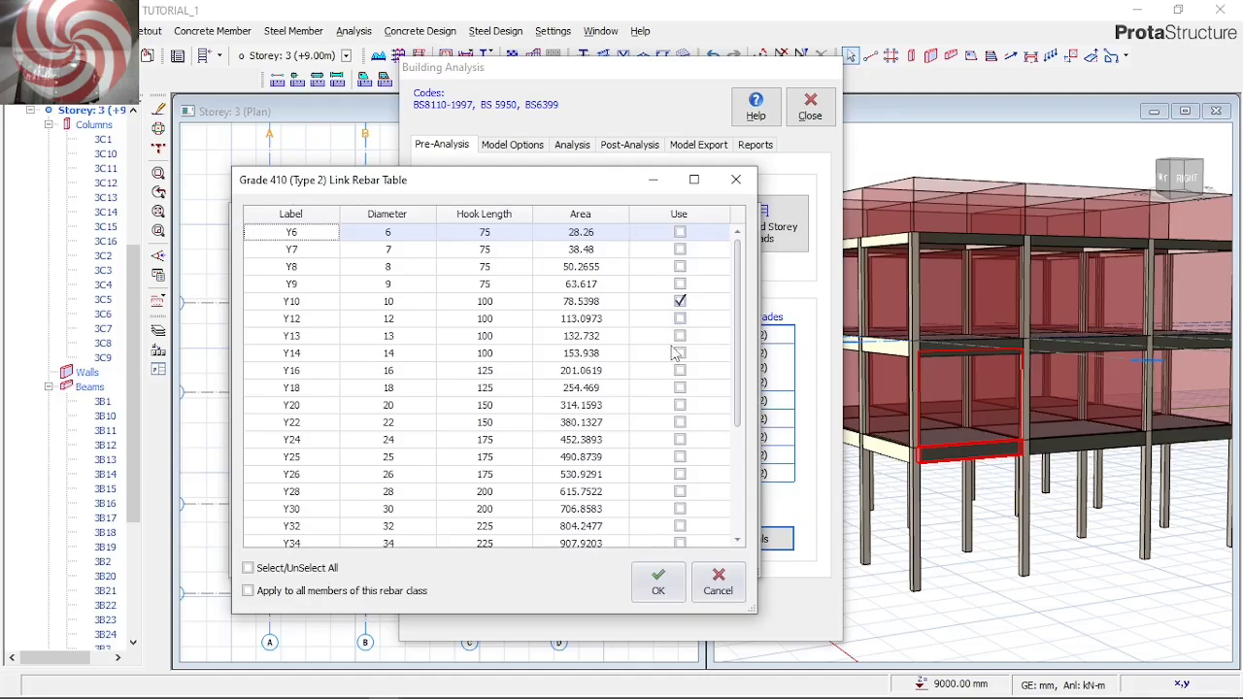
{"action": "left_click", "coordinate": [678, 576]}
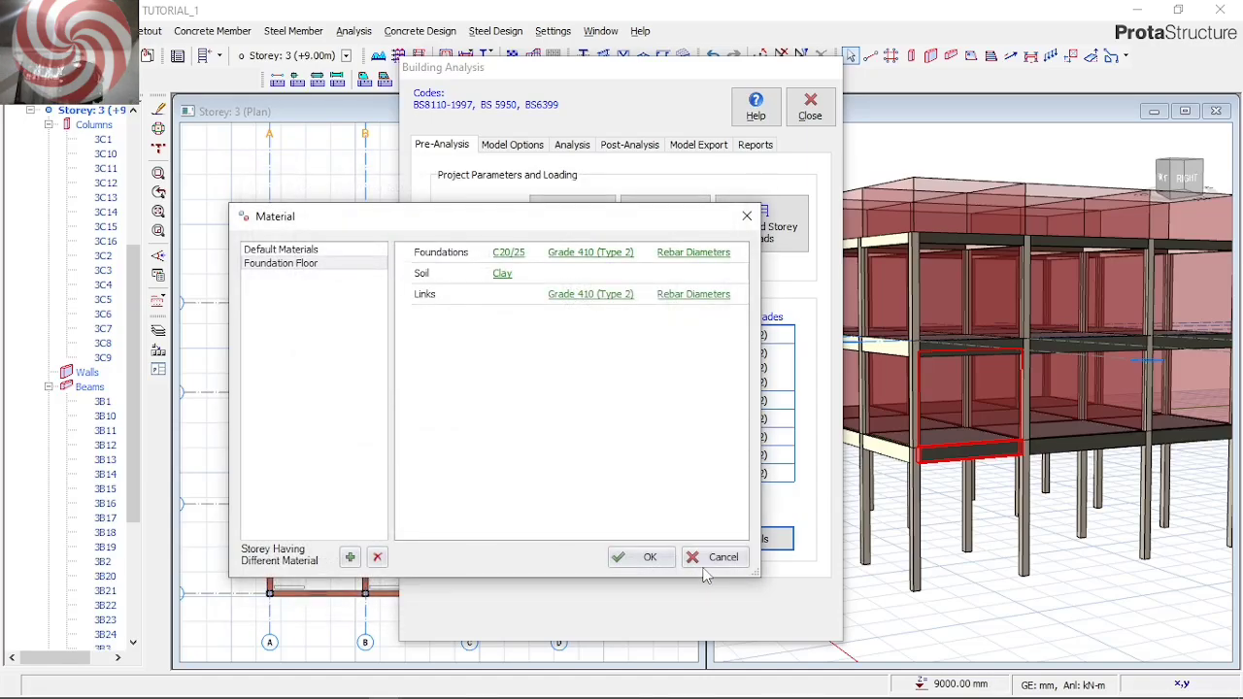
{"action": "left_click", "coordinate": [649, 555]}
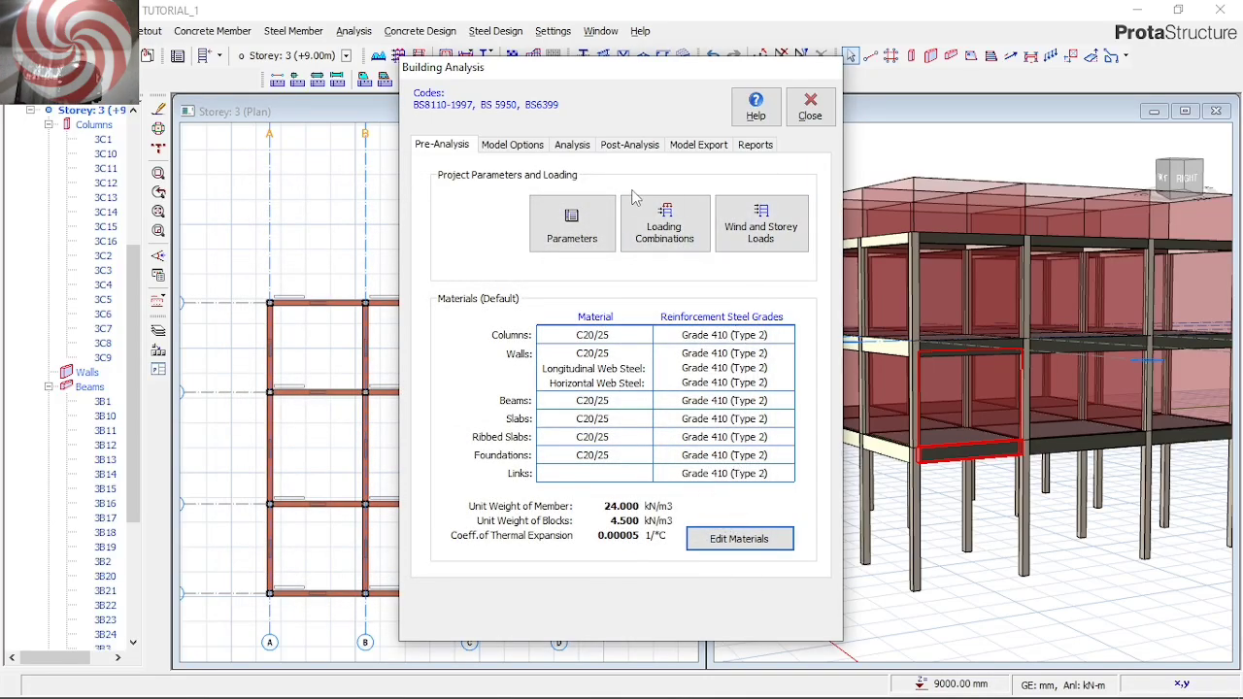
In the slab model options, mark storeys 1 and 2 for meshing, and review the stiffness and general model settings
{"action": "left_click", "coordinate": [530, 151]}
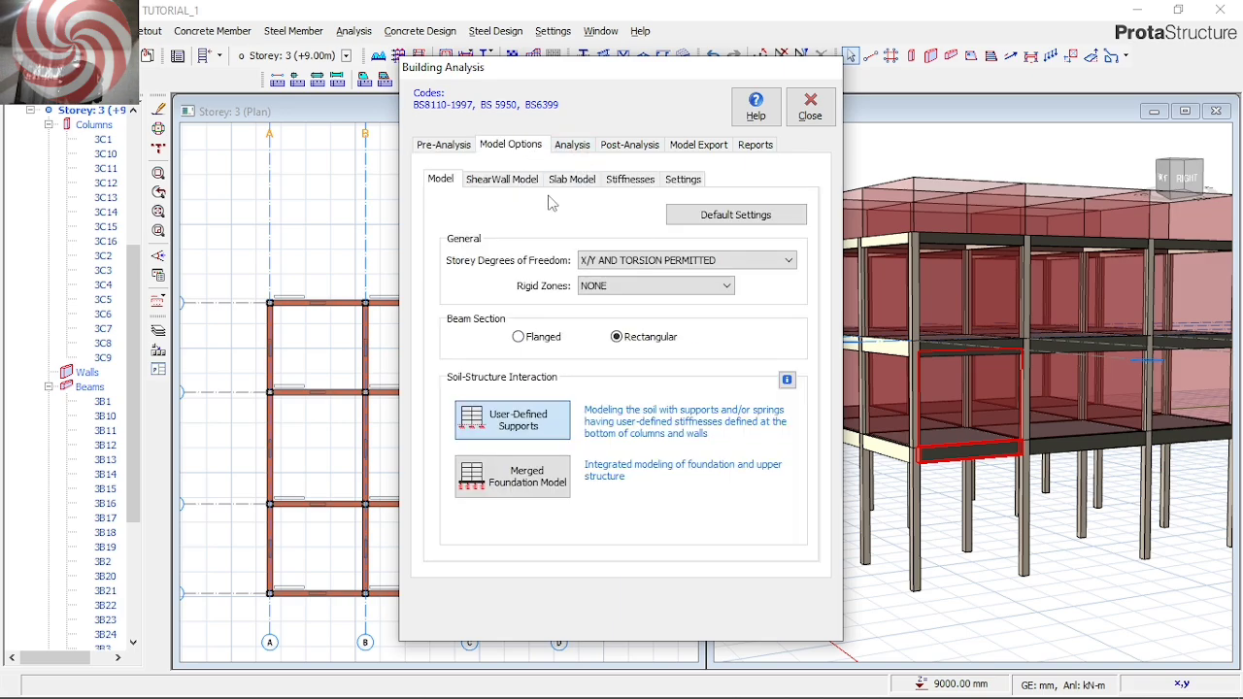
{"action": "left_click", "coordinate": [501, 180]}
{"action": "left_click", "coordinate": [575, 182]}
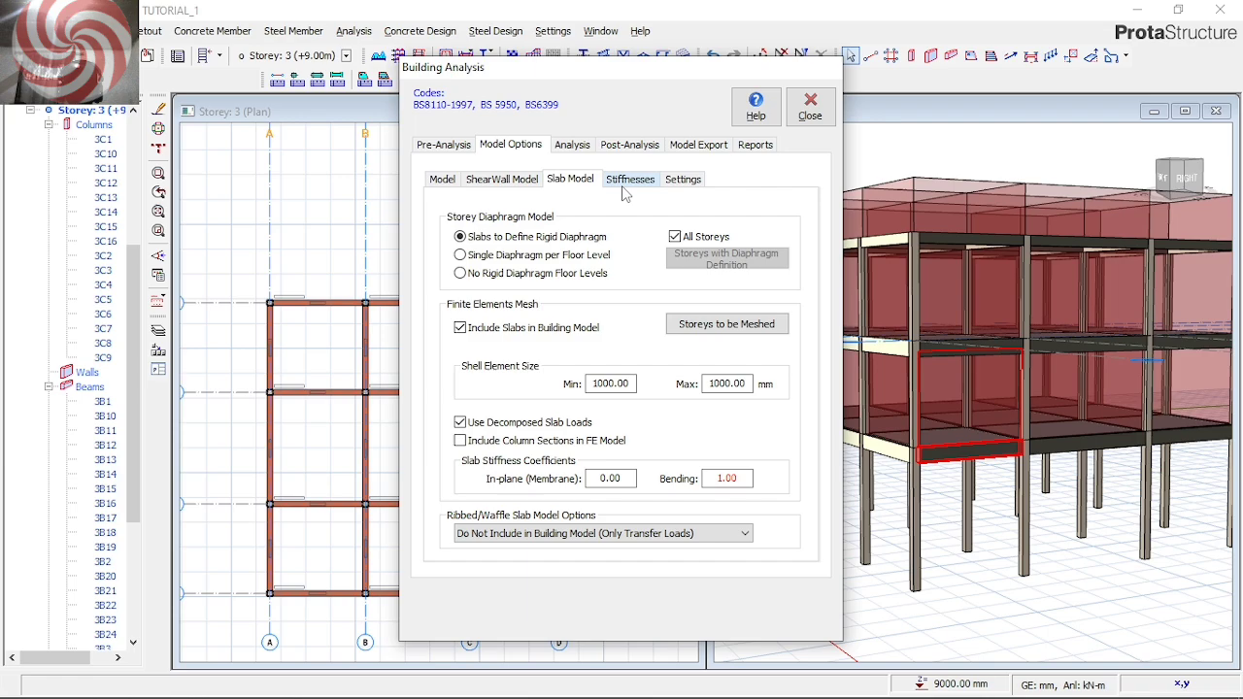
{"action": "left_click", "coordinate": [733, 326]}
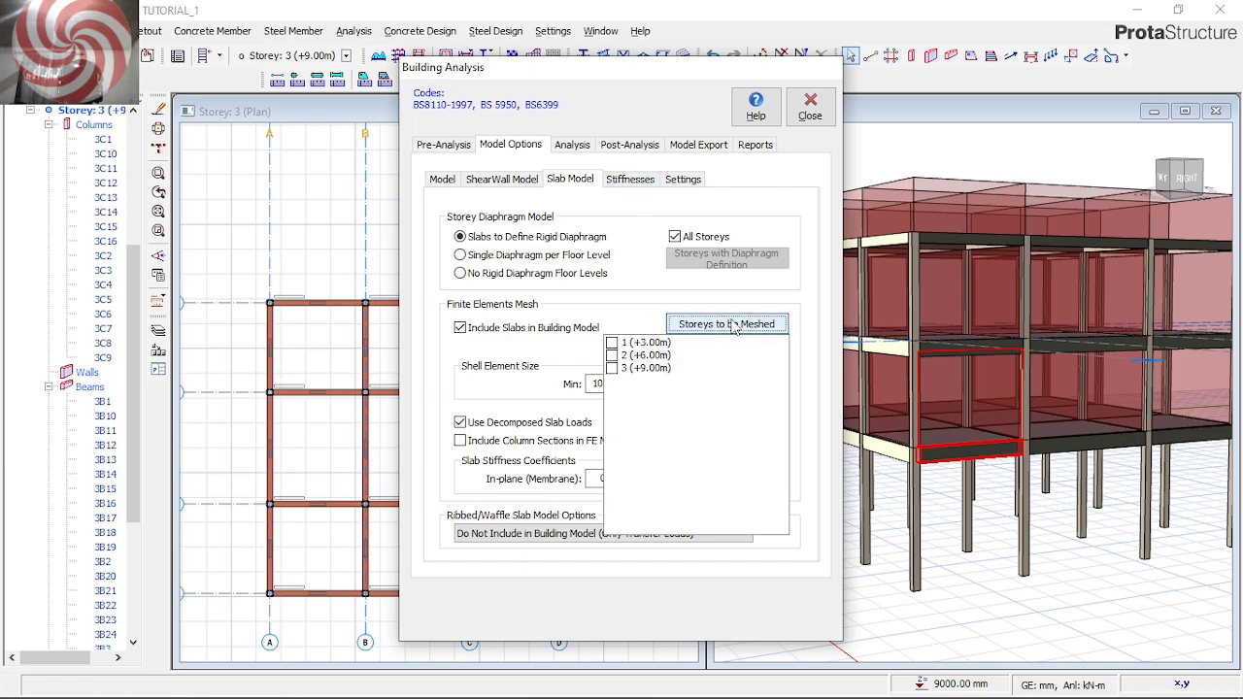
{"action": "left_click", "coordinate": [613, 343]}
{"action": "left_click", "coordinate": [613, 355]}
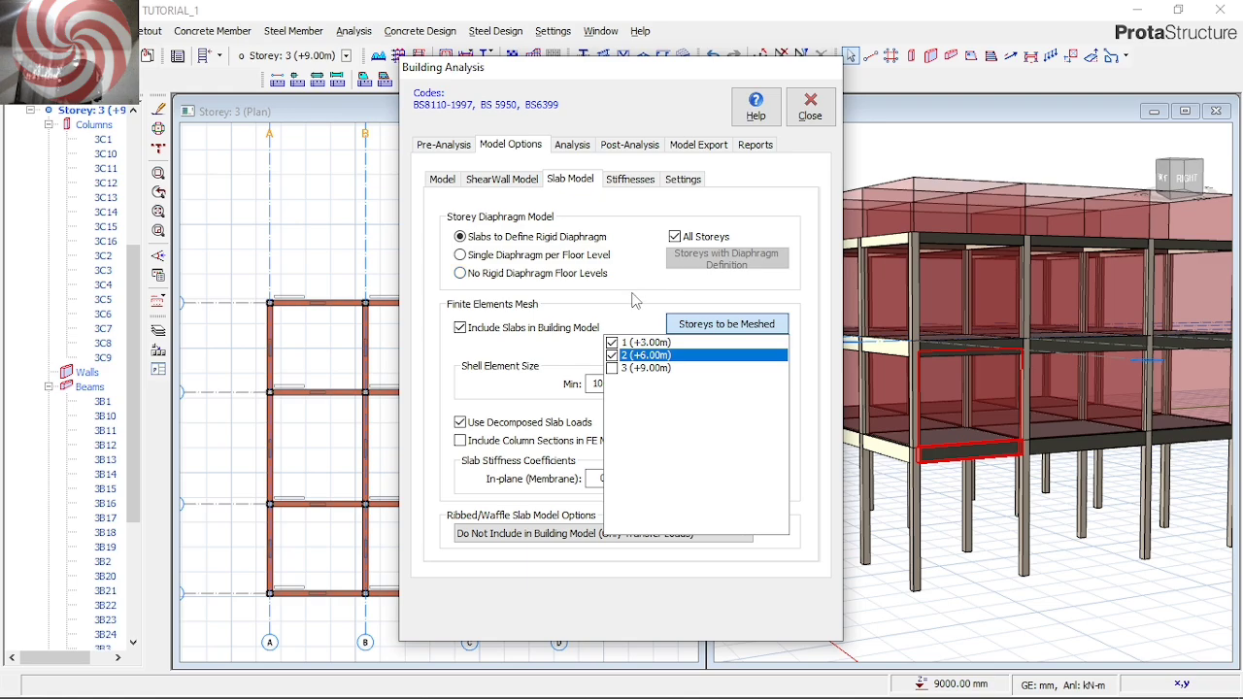
{"action": "left_click", "coordinate": [626, 180]}
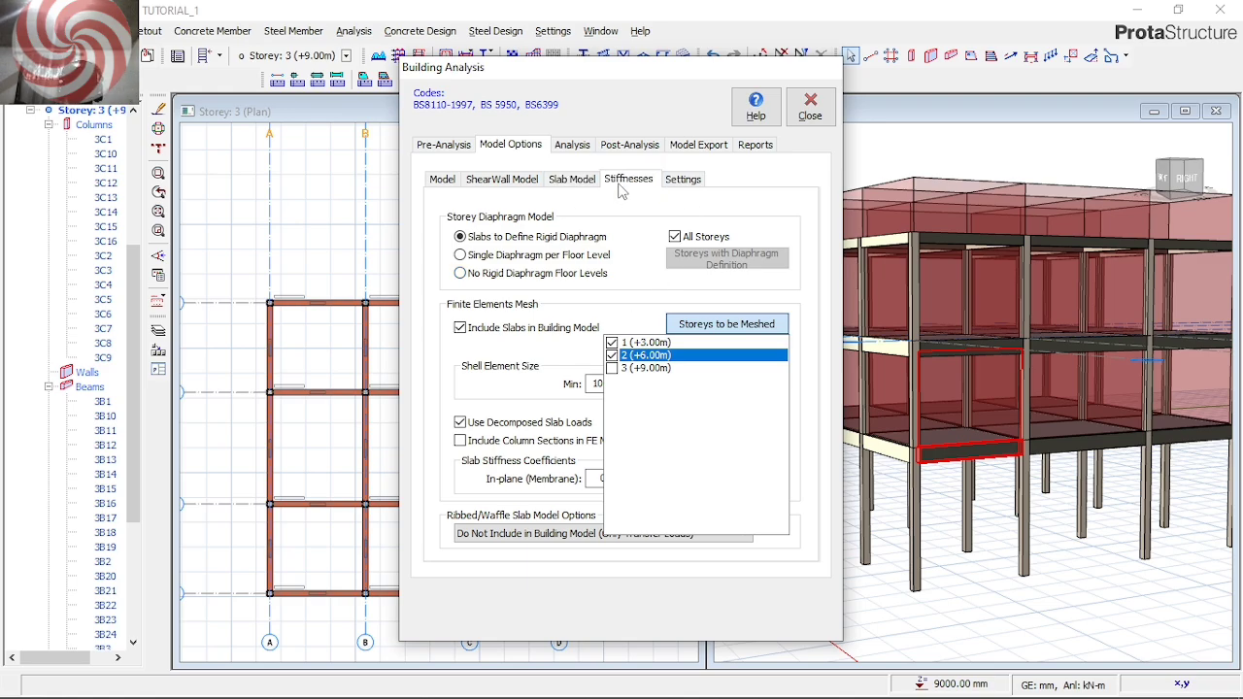
{"action": "left_click", "coordinate": [680, 181]}
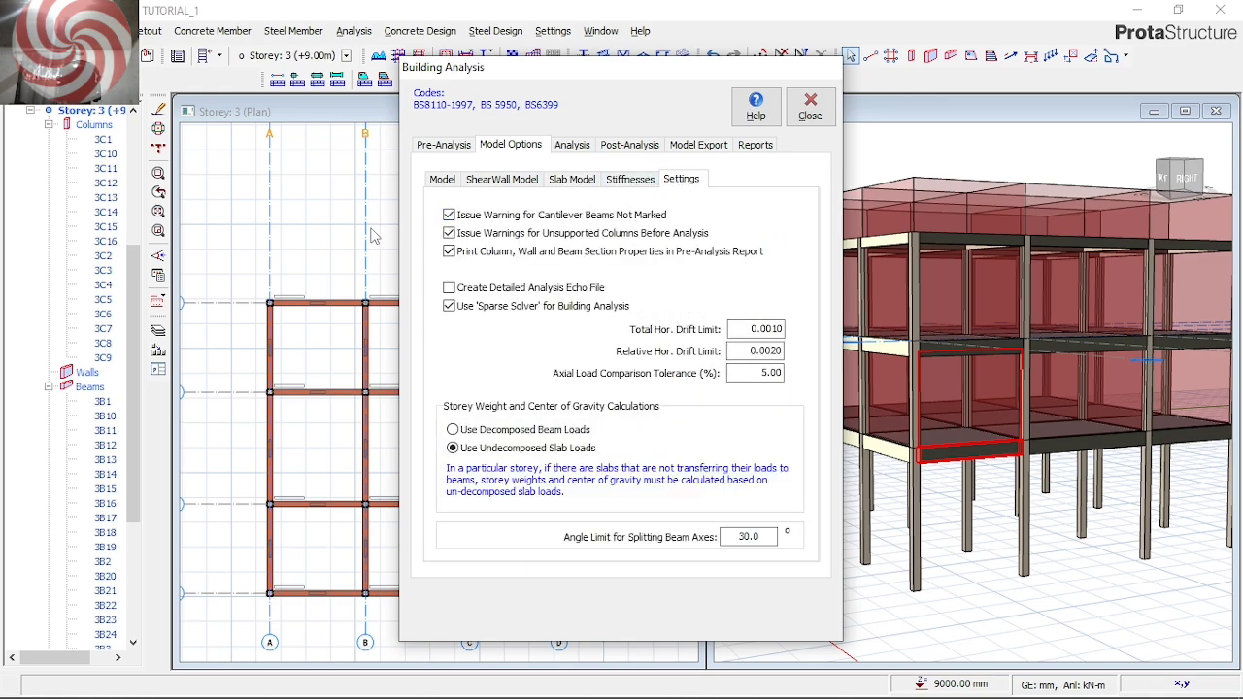
Run the building model check on all storeys with every check included, and leave the building analysis
{"action": "left_click", "coordinate": [573, 147]}
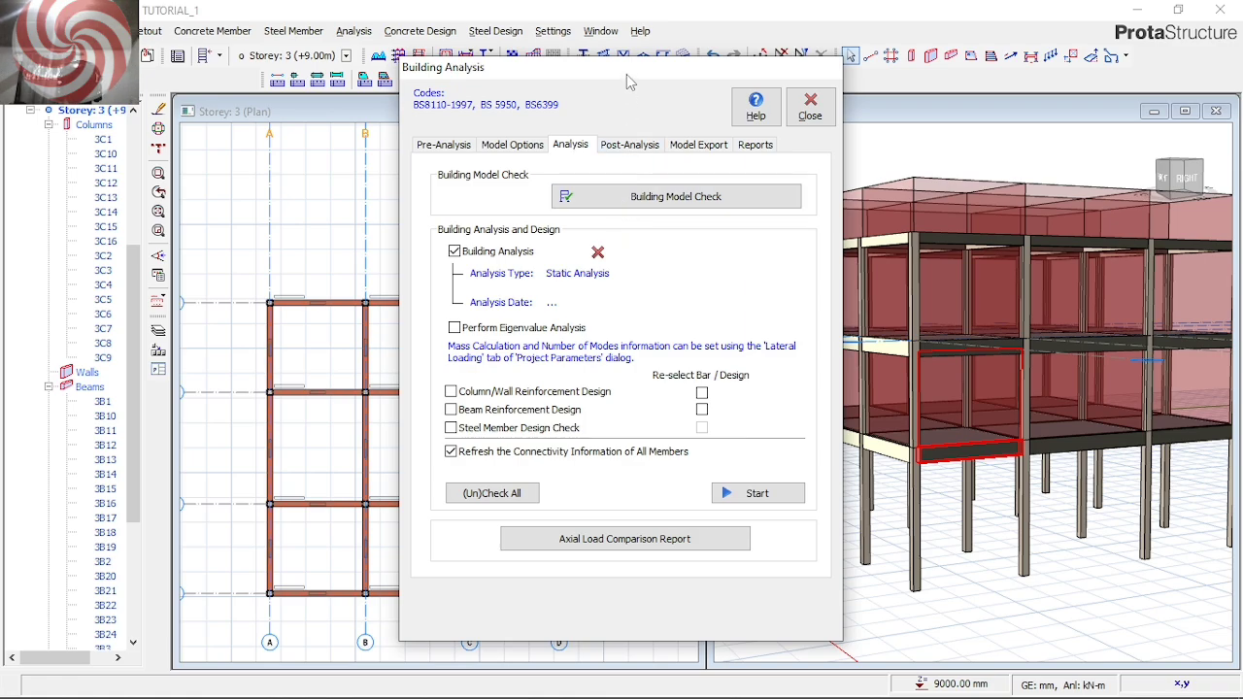
{"action": "left_click_drag", "start_coordinate": [630, 77], "coordinate": [642, 144]}
{"action": "left_click", "coordinate": [660, 277]}
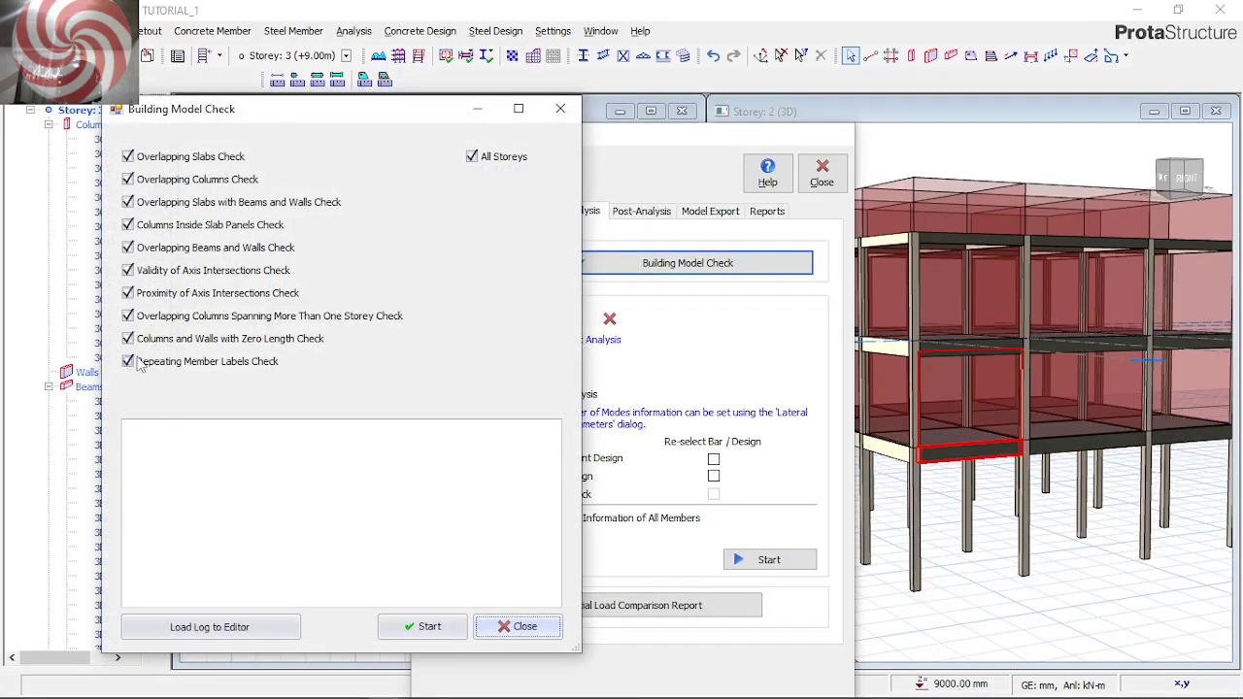
{"action": "left_click", "coordinate": [435, 630]}
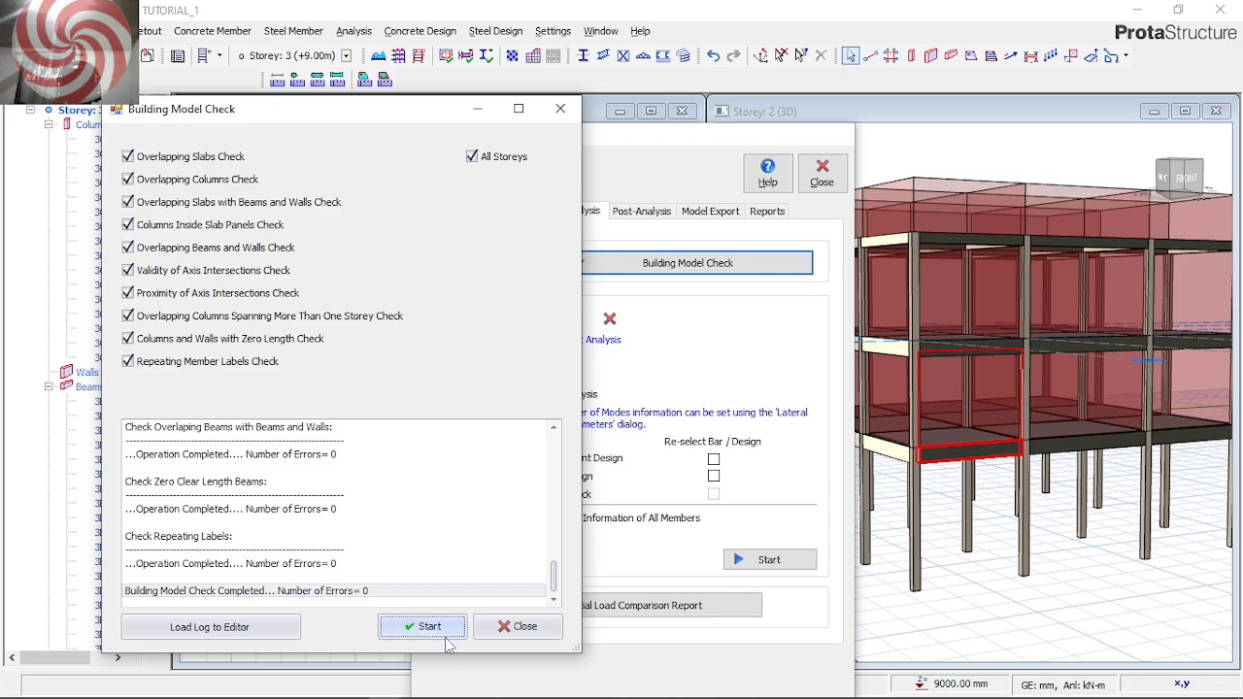
{"action": "left_click", "coordinate": [509, 626]}
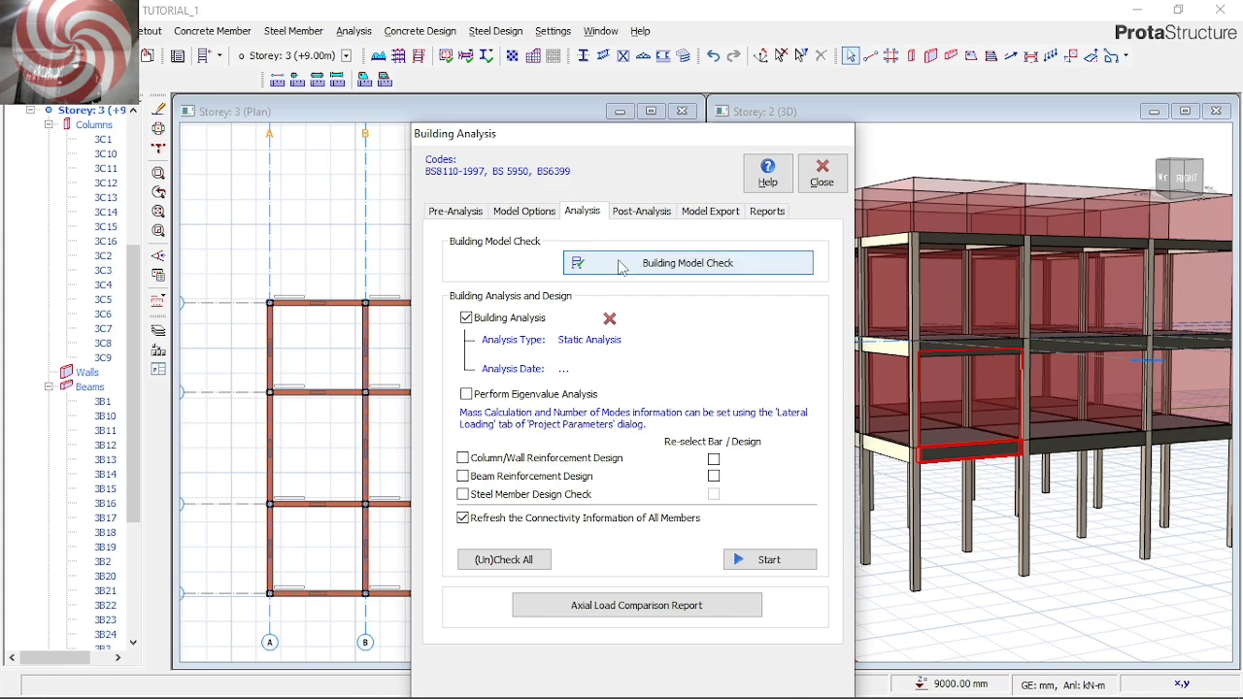
{"action": "left_click", "coordinate": [830, 191]}
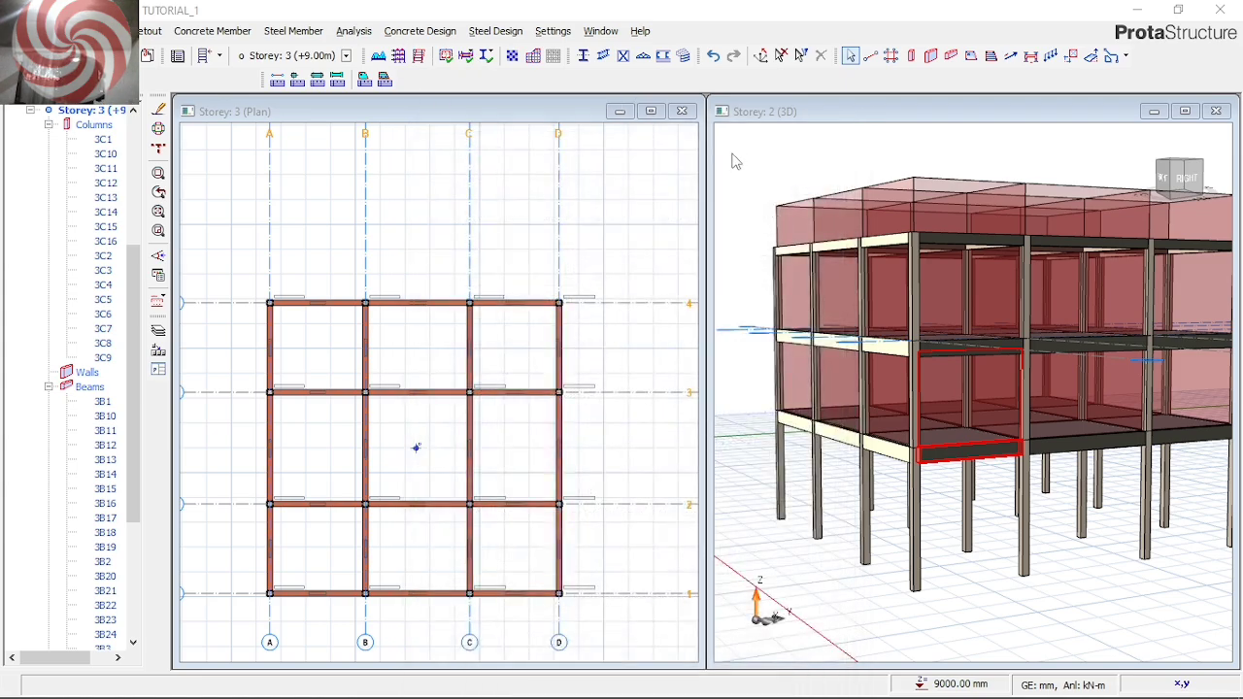
Run a batch FE chasedown of beam loads for all three storeys with slab plates included, without pausing to check meshing
{"action": "left_click", "coordinate": [354, 30]}
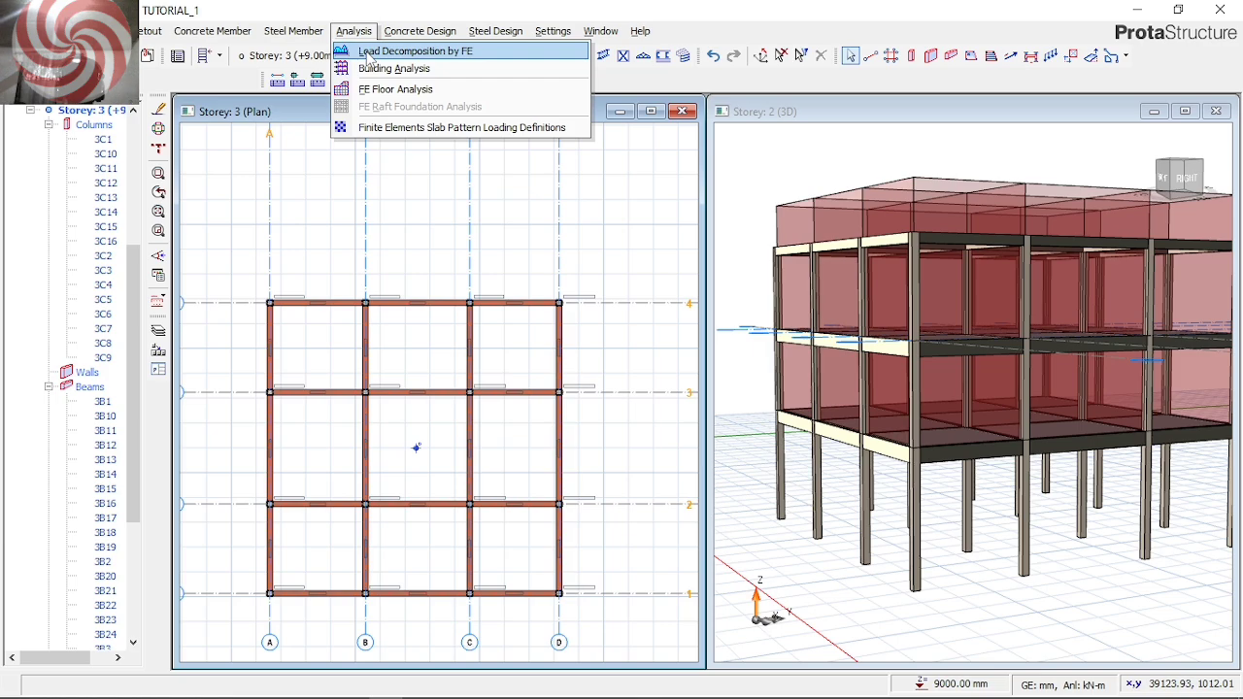
{"action": "left_click", "coordinate": [367, 54]}
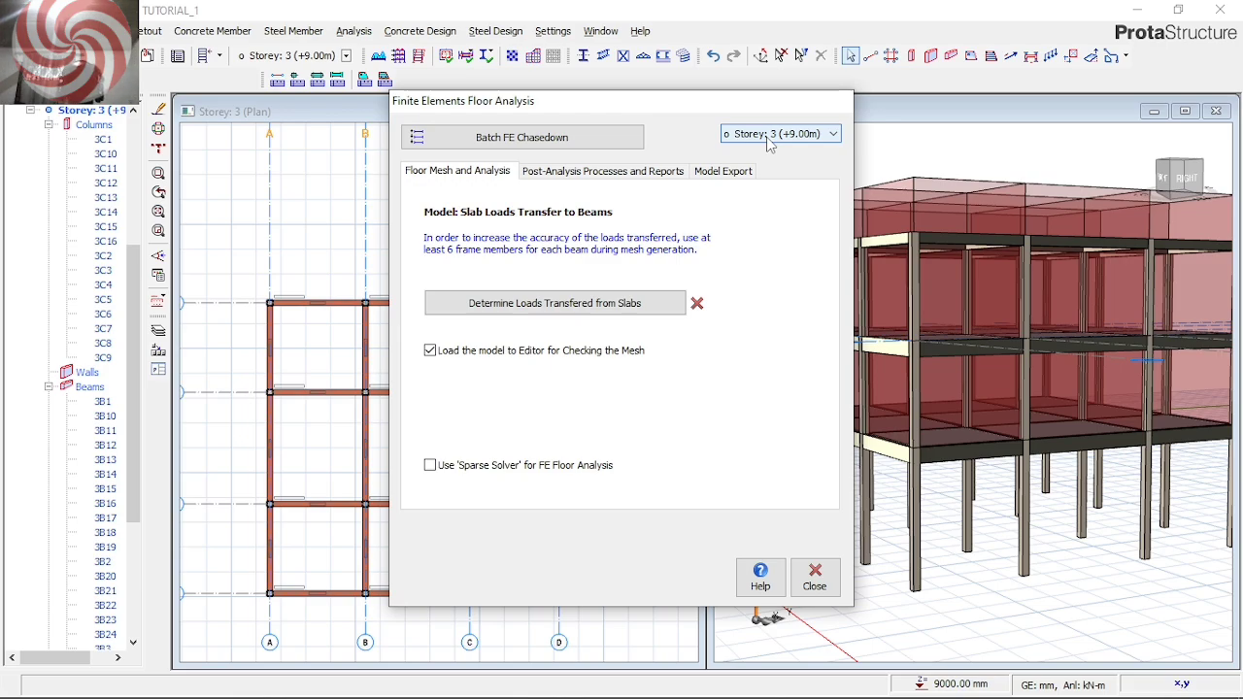
{"action": "left_click", "coordinate": [590, 142]}
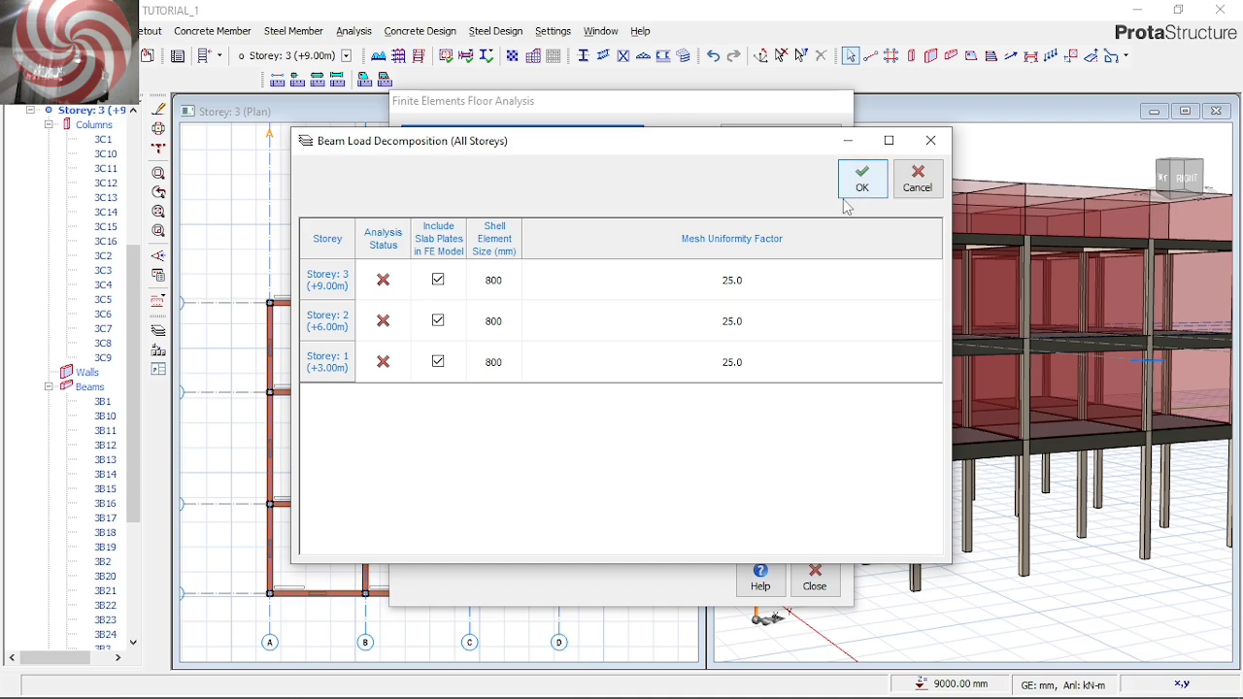
{"action": "left_click", "coordinate": [852, 193]}
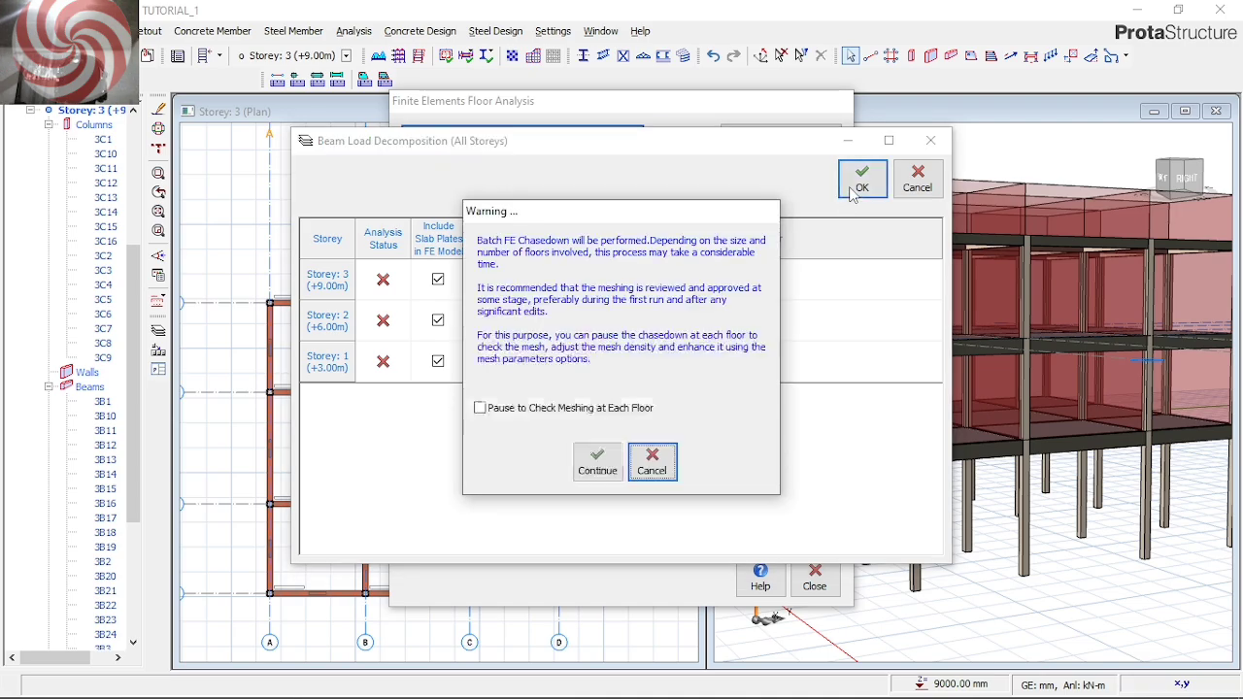
{"action": "left_click", "coordinate": [598, 466]}
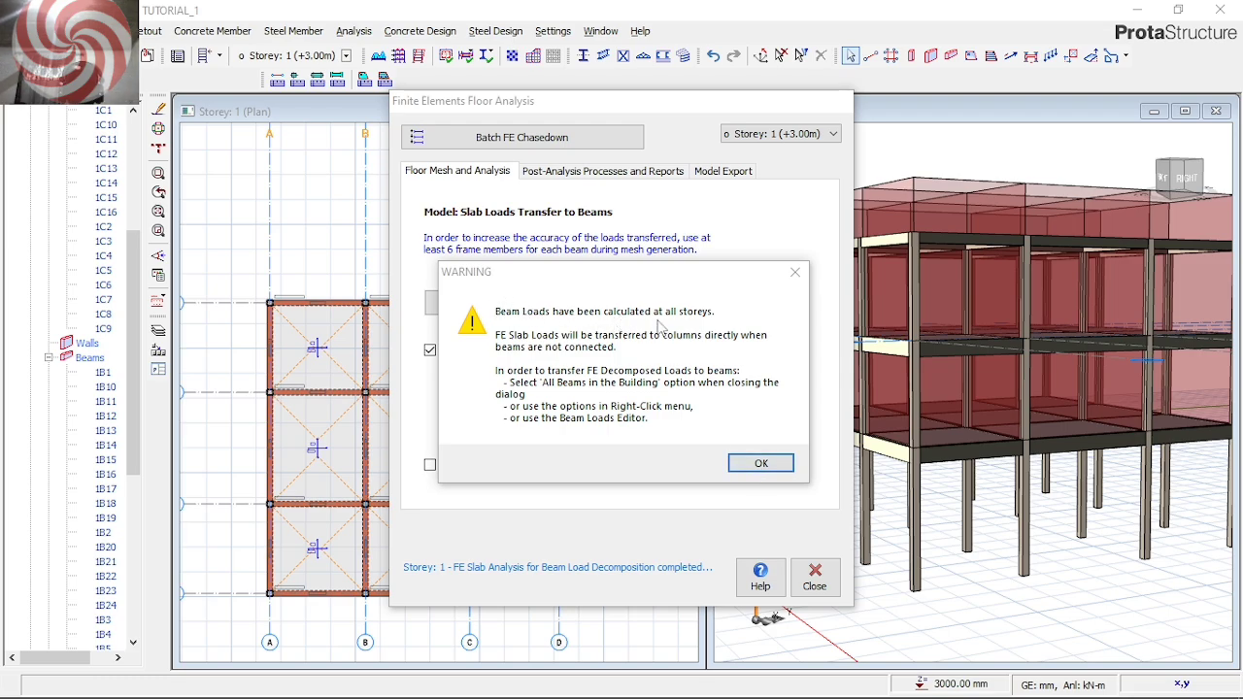
{"action": "left_click", "coordinate": [755, 463]}
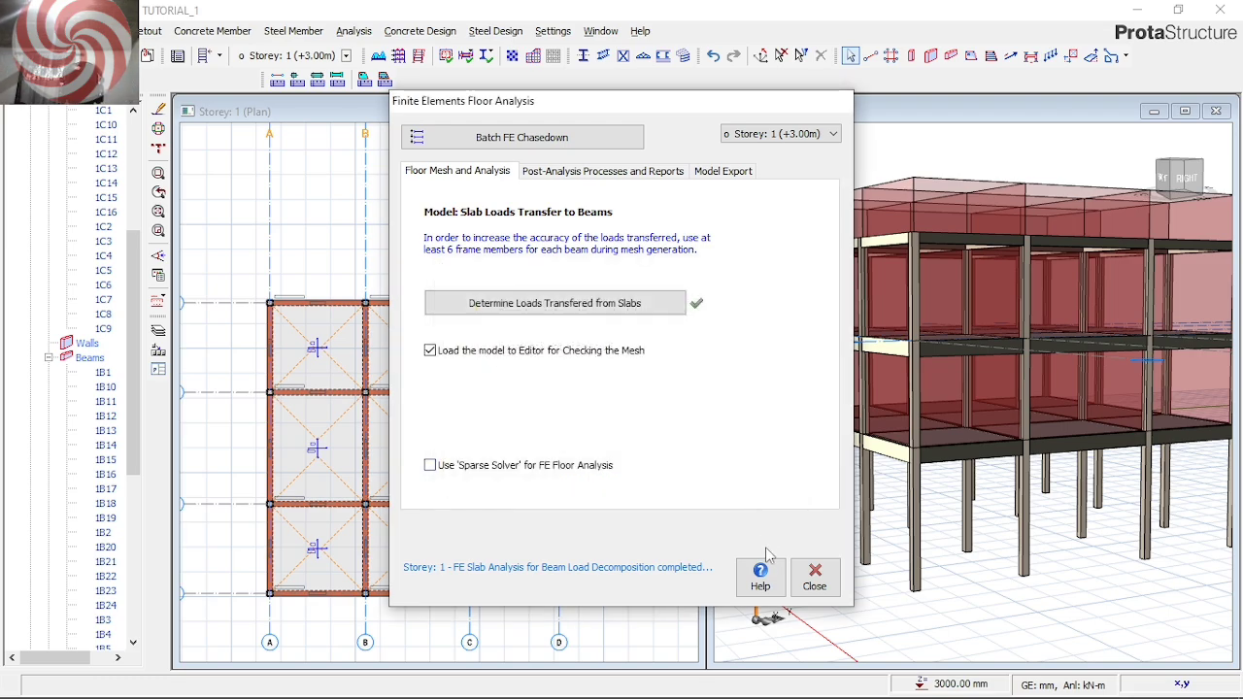
Close the beam load decomposition, apply the FE decomposed loads to all beams in the model, and save the project
{"action": "left_click", "coordinate": [815, 577]}
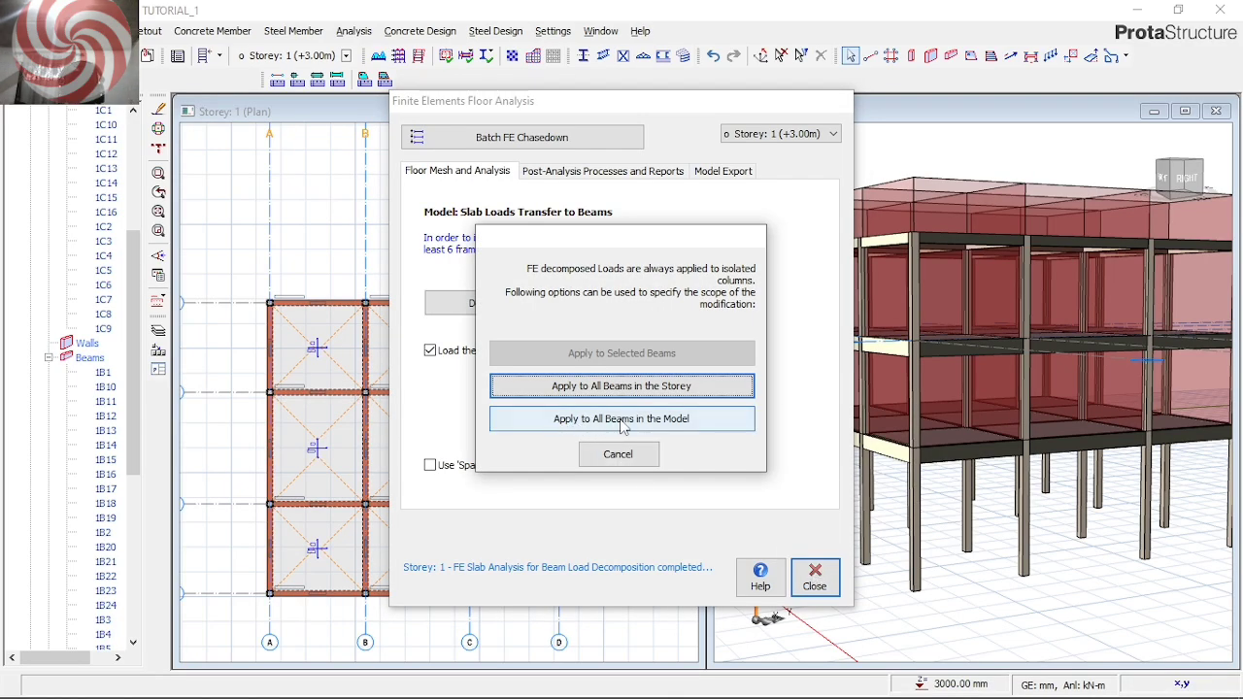
{"action": "left_click", "coordinate": [679, 424]}
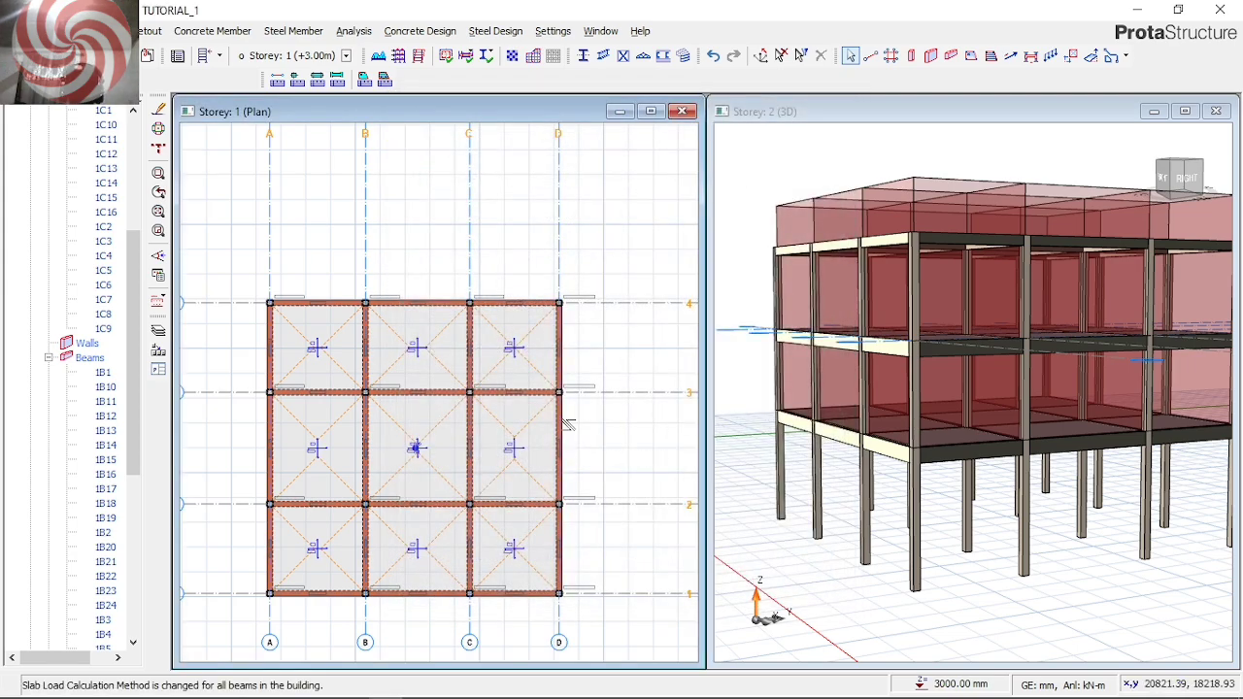
{"action": "key", "text": "ctrl+s"}
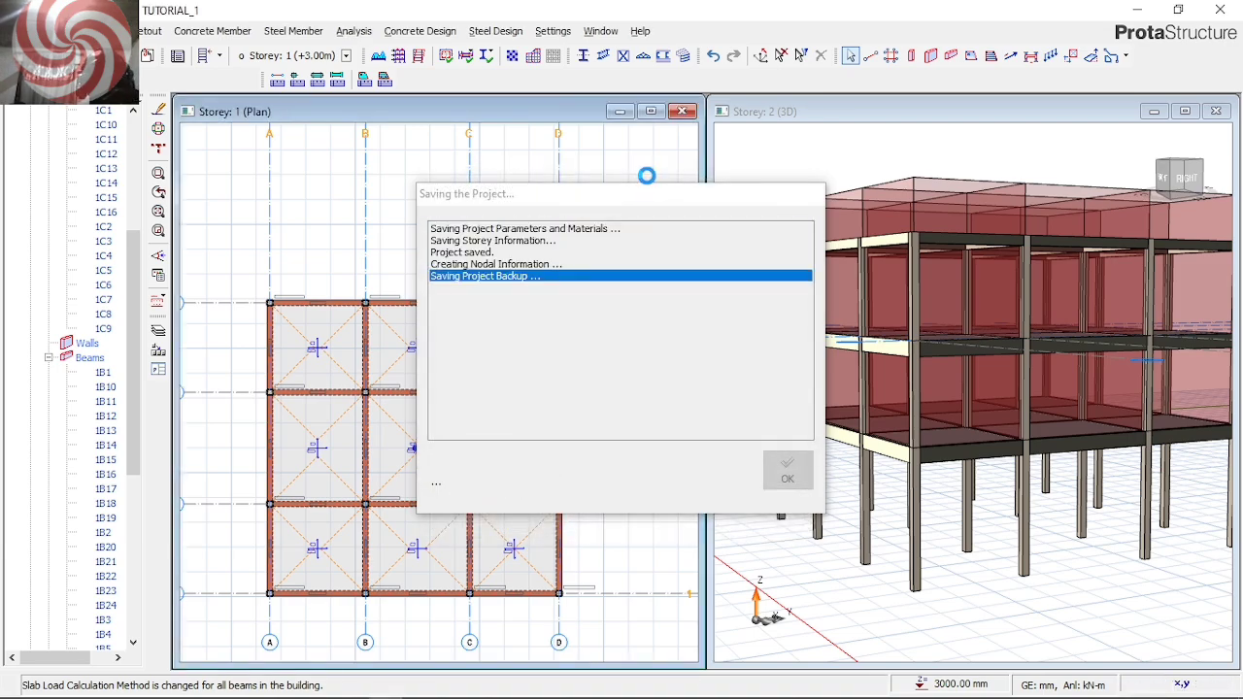
Start FE floor analysis despite the incorrect analysis sequence, switch to Storey 3 and calculate its beam loads
{"action": "left_click", "coordinate": [352, 31]}
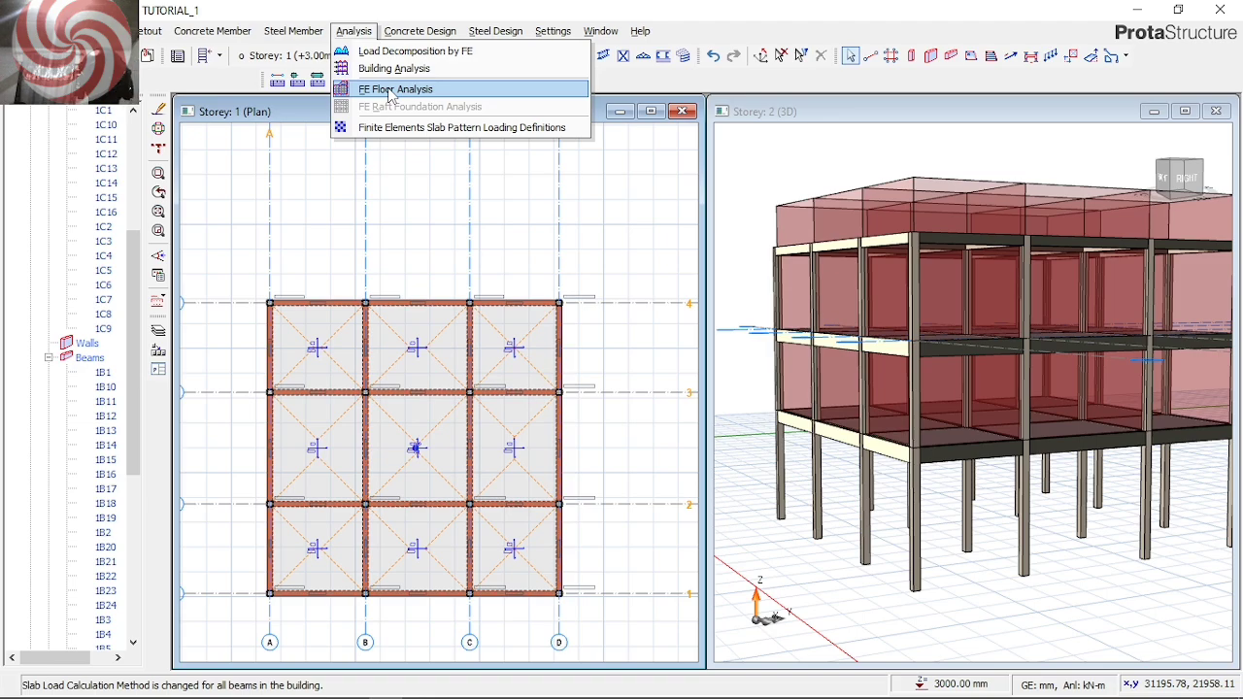
{"action": "left_click", "coordinate": [389, 92]}
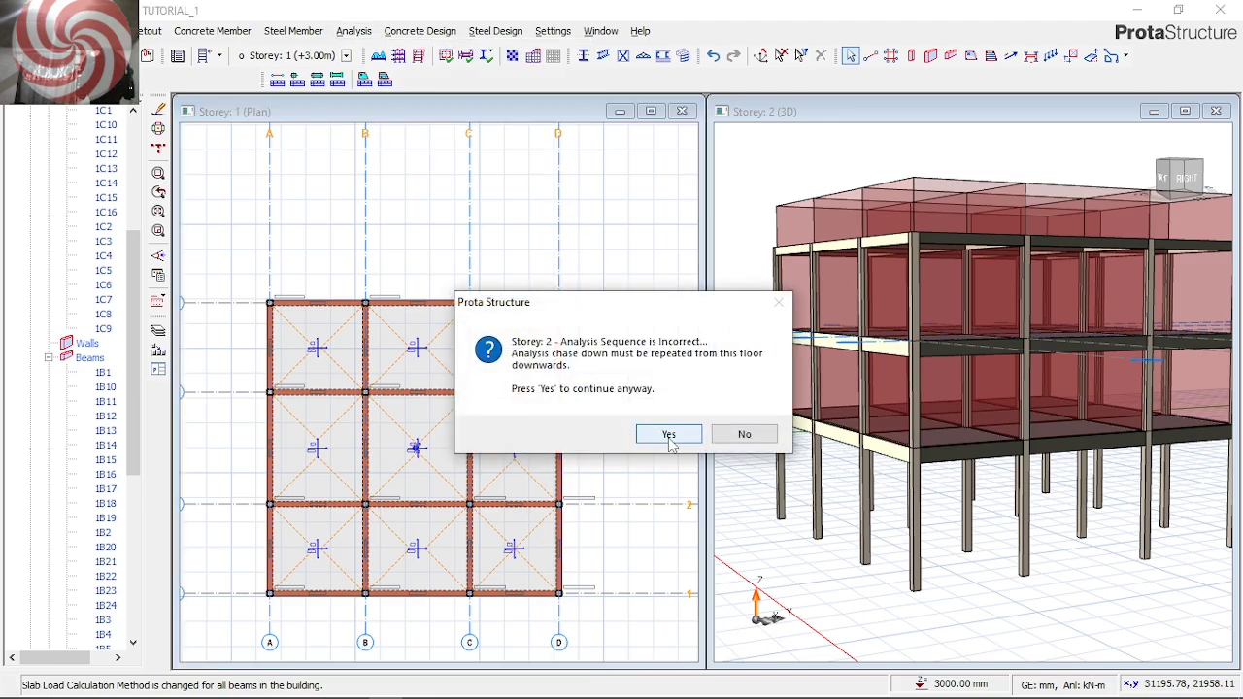
{"action": "left_click", "coordinate": [668, 435]}
{"action": "left_click", "coordinate": [668, 435]}
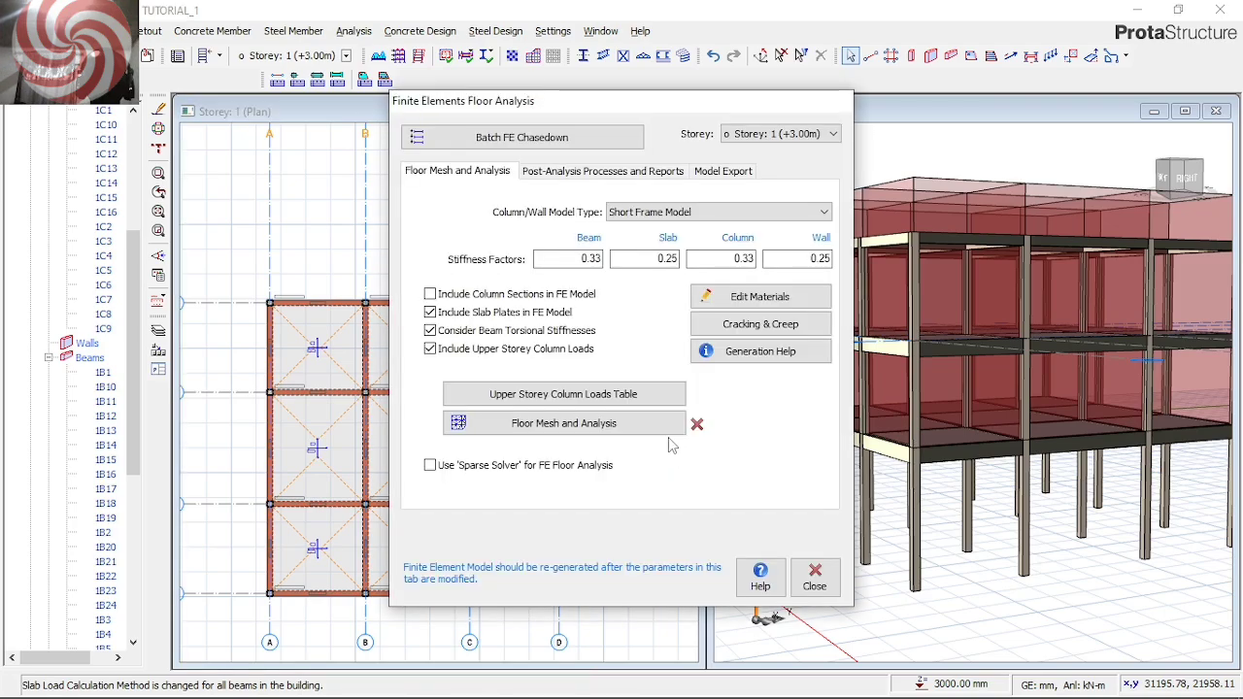
{"action": "left_click", "coordinate": [833, 134]}
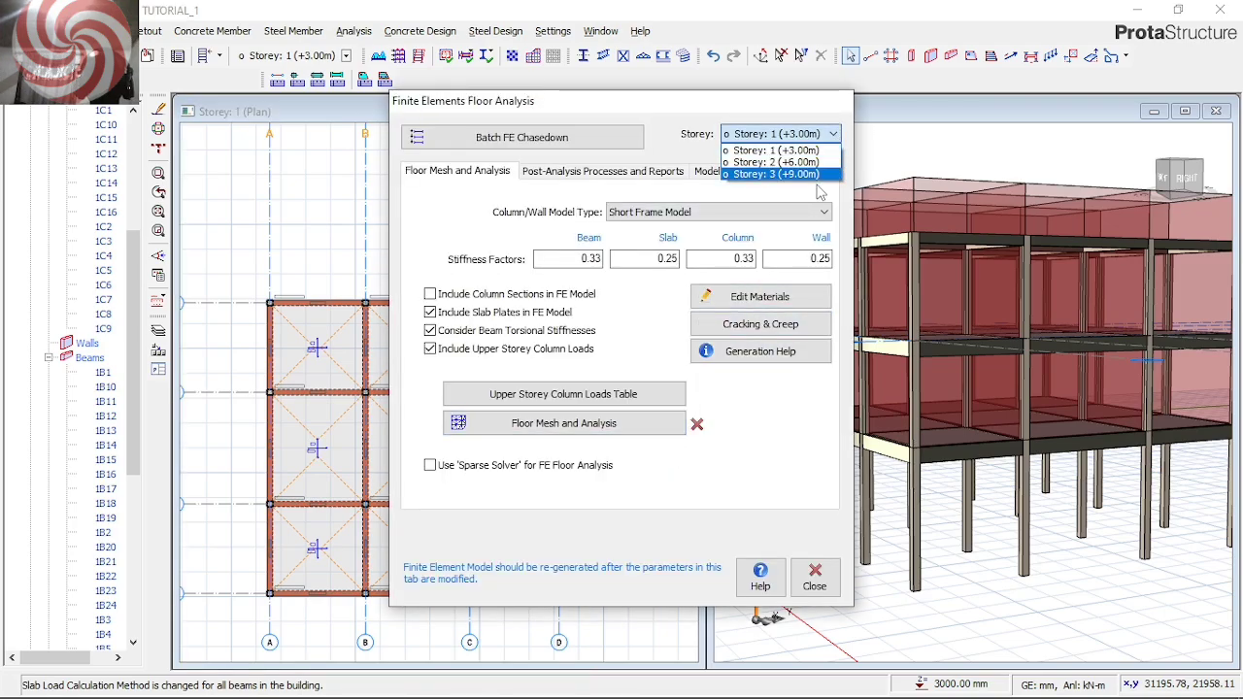
{"action": "left_click", "coordinate": [806, 175]}
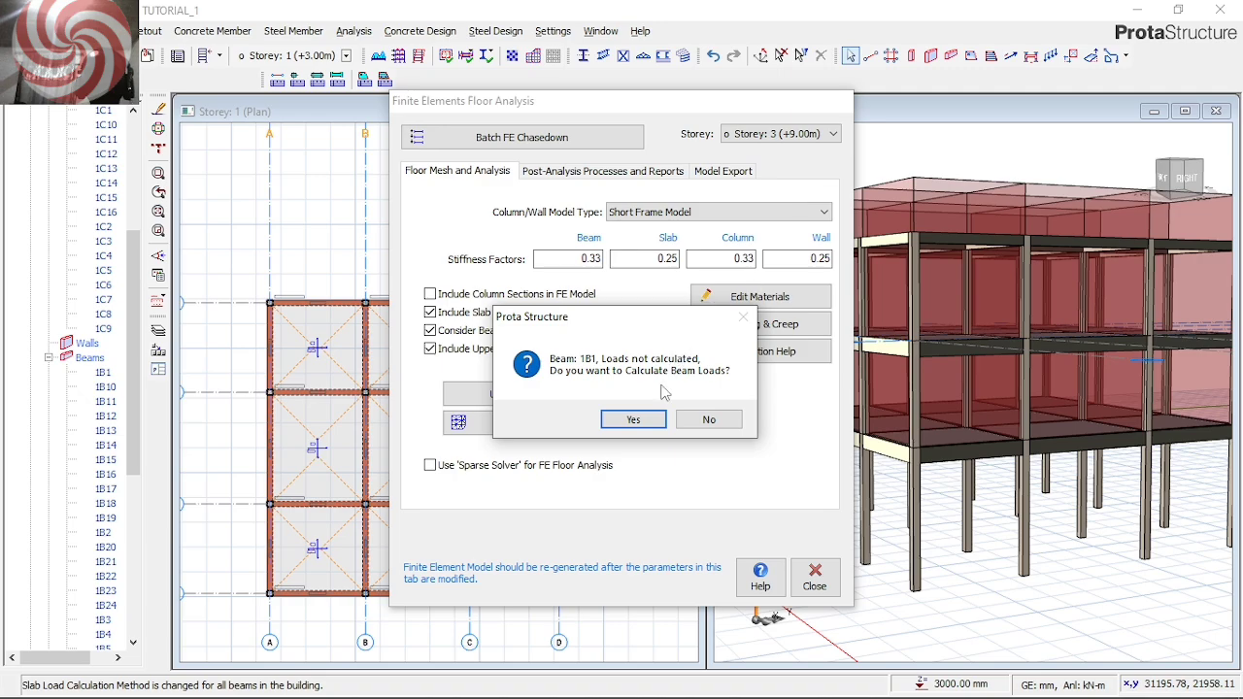
{"action": "left_click", "coordinate": [632, 420]}
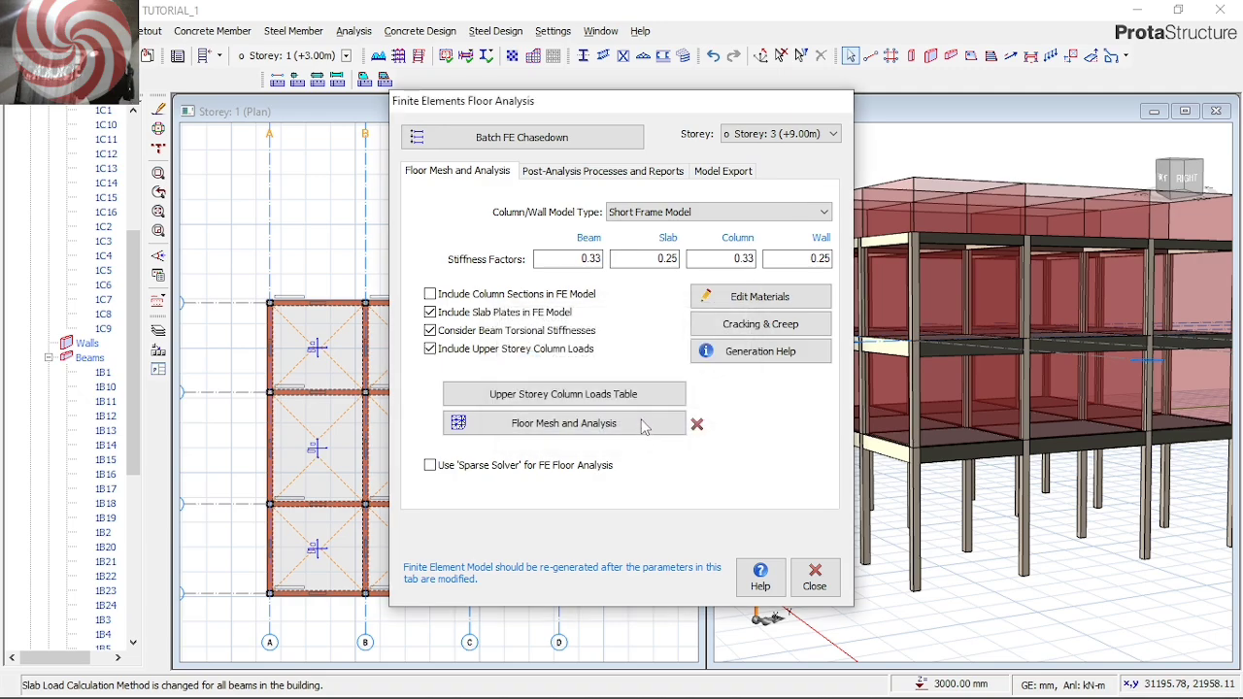
{"action": "left_click", "coordinate": [660, 412]}
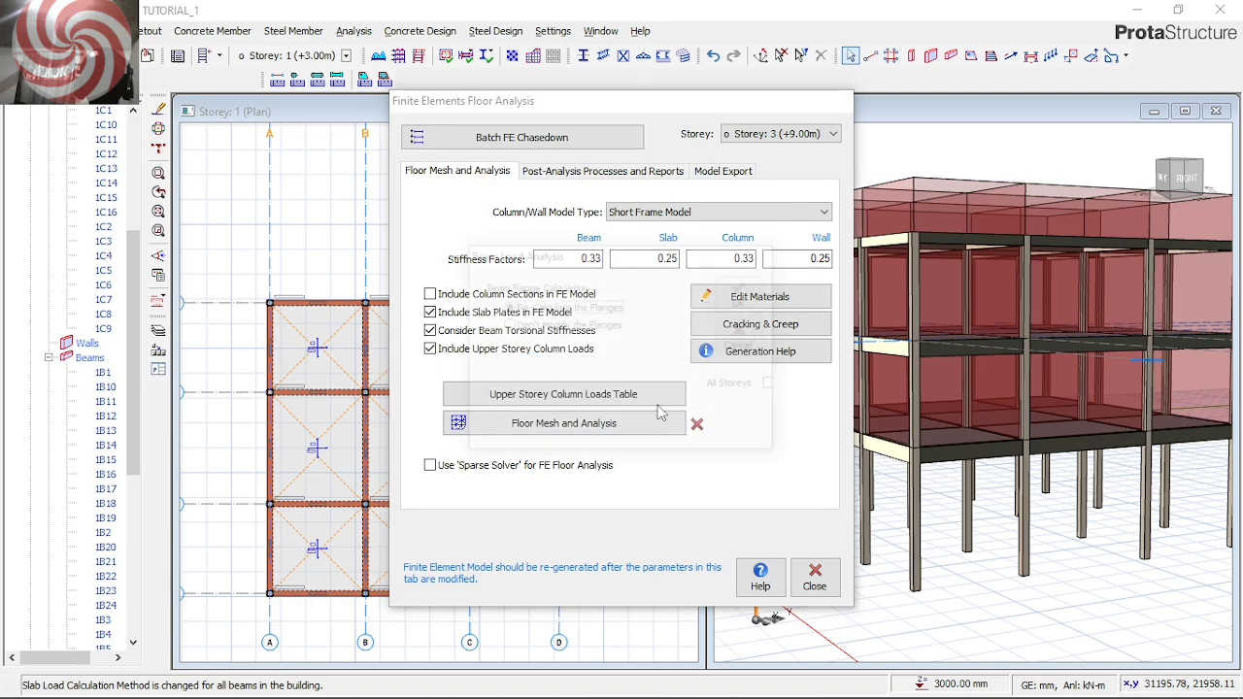
{"action": "left_click", "coordinate": [744, 296]}
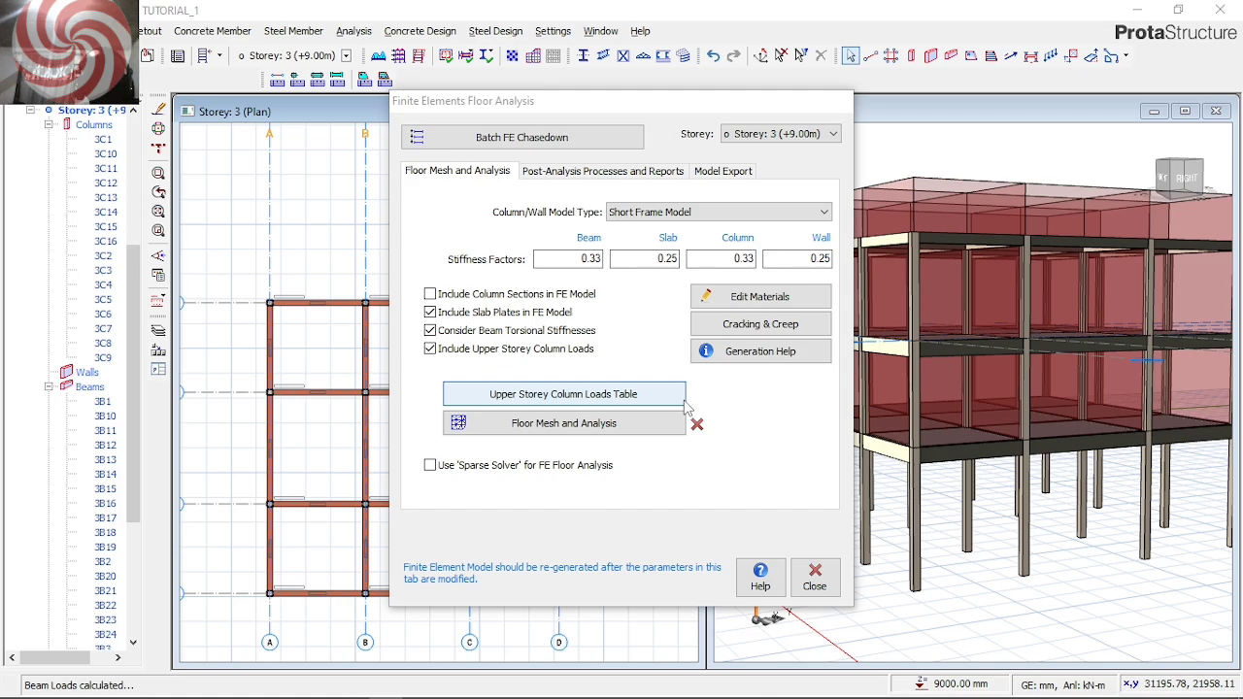
In the batch FE chasedown, set the slab stiffness factor to .25 and the beam stiffness factor to .33 for all storeys
{"action": "left_click", "coordinate": [561, 142]}
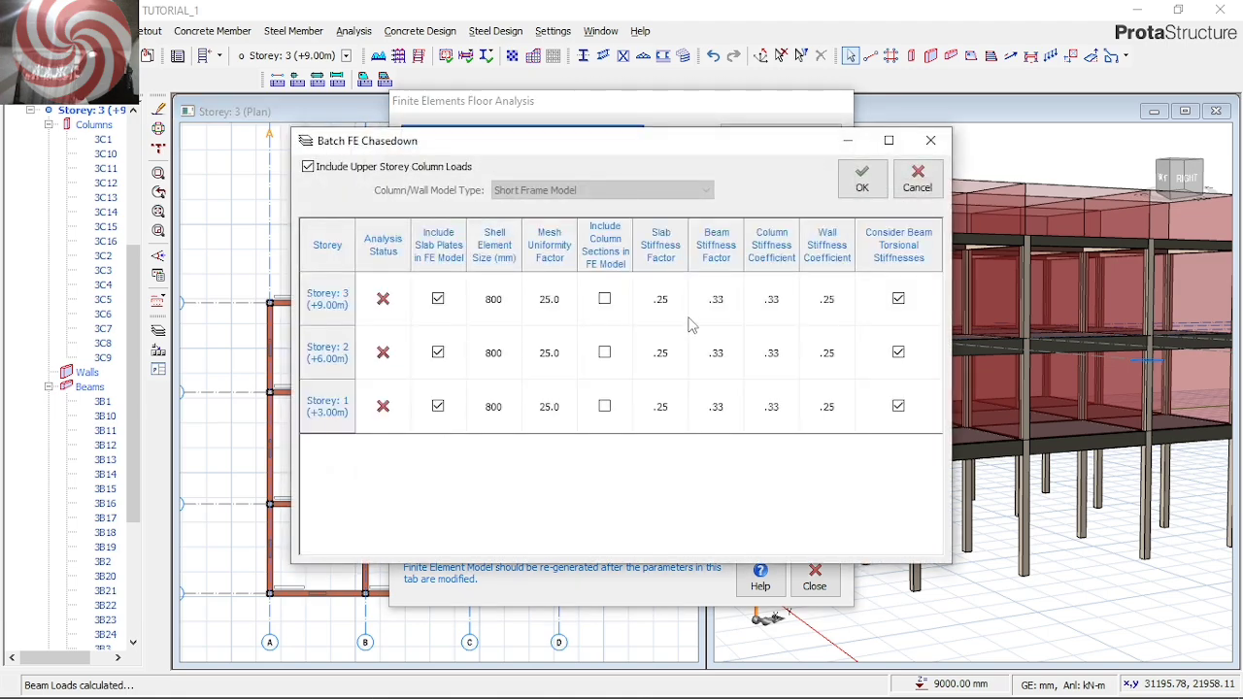
{"action": "left_click", "coordinate": [664, 251]}
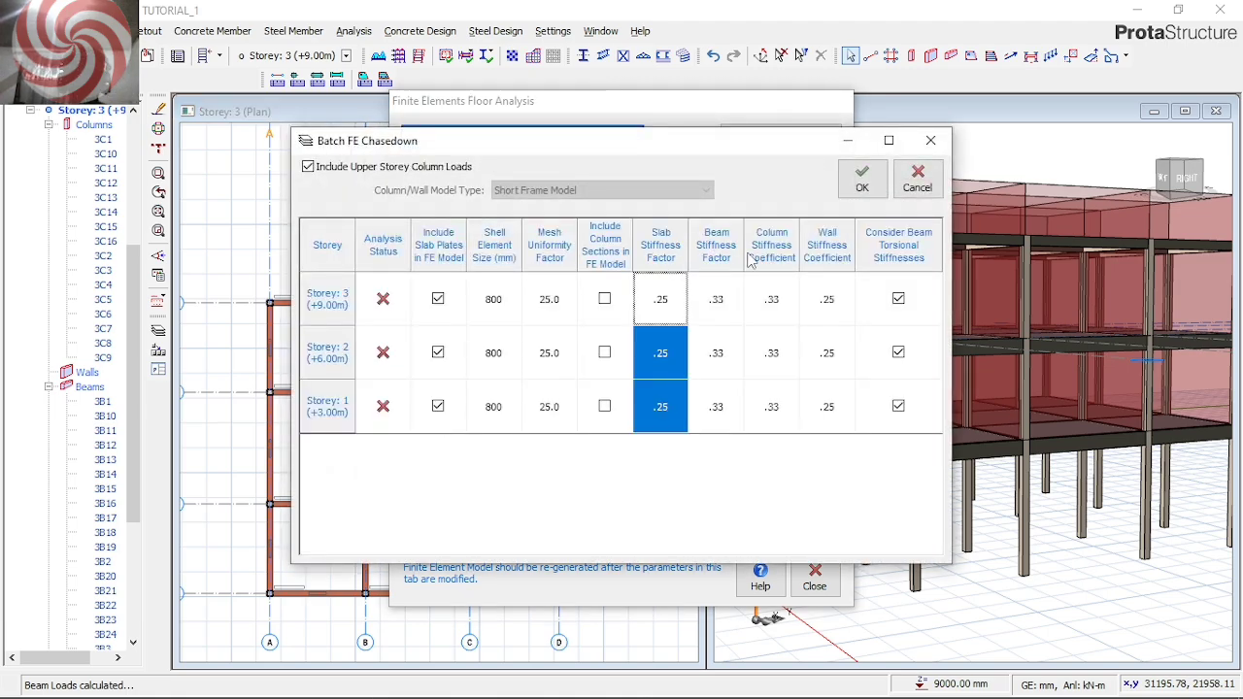
{"action": "type", "text": ".25"}
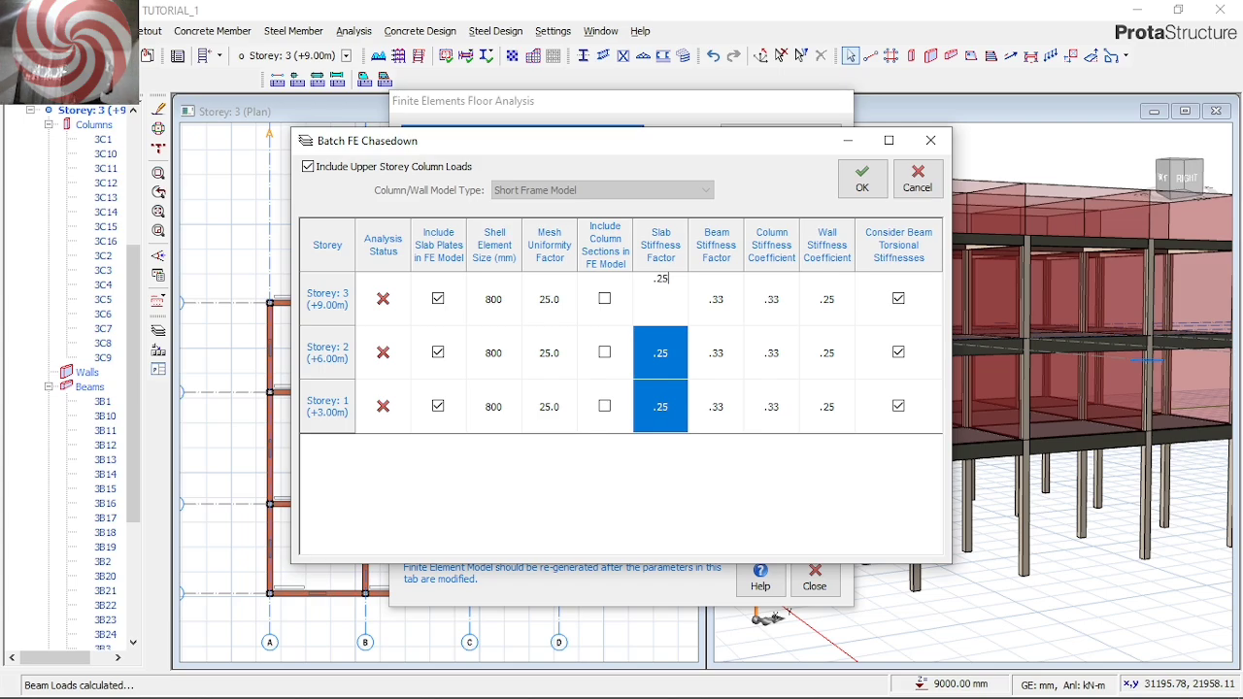
{"action": "key", "text": "Return"}
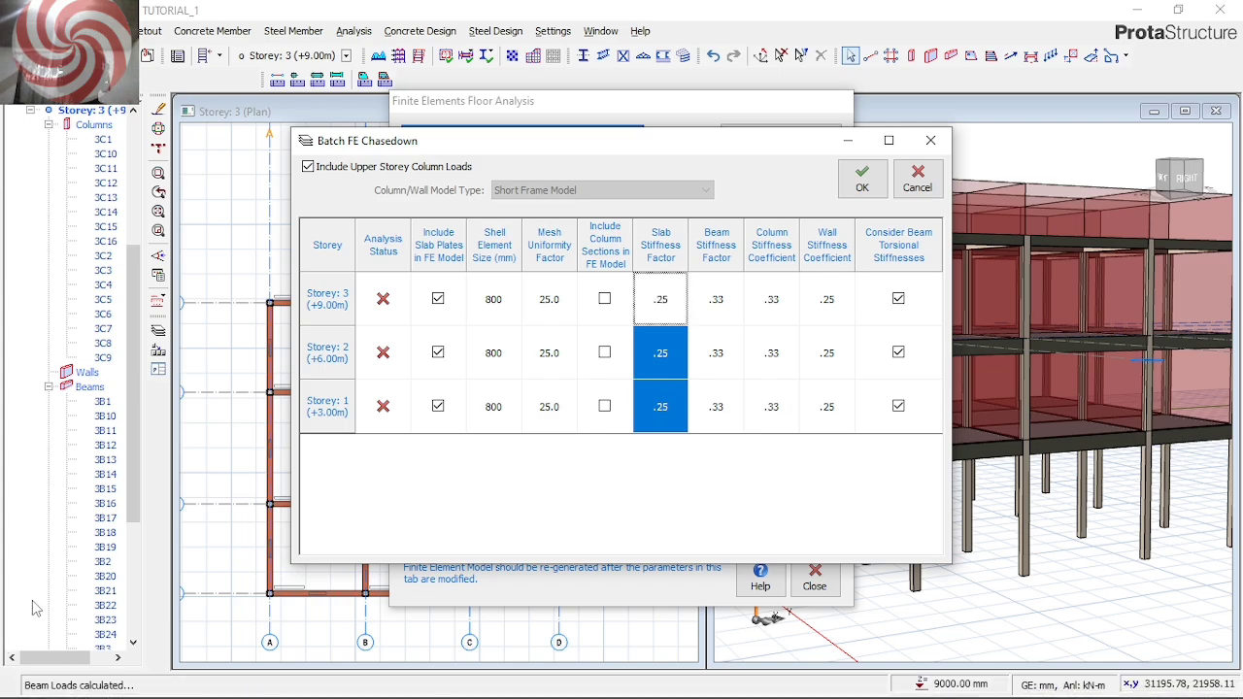
{"action": "left_click", "coordinate": [723, 248]}
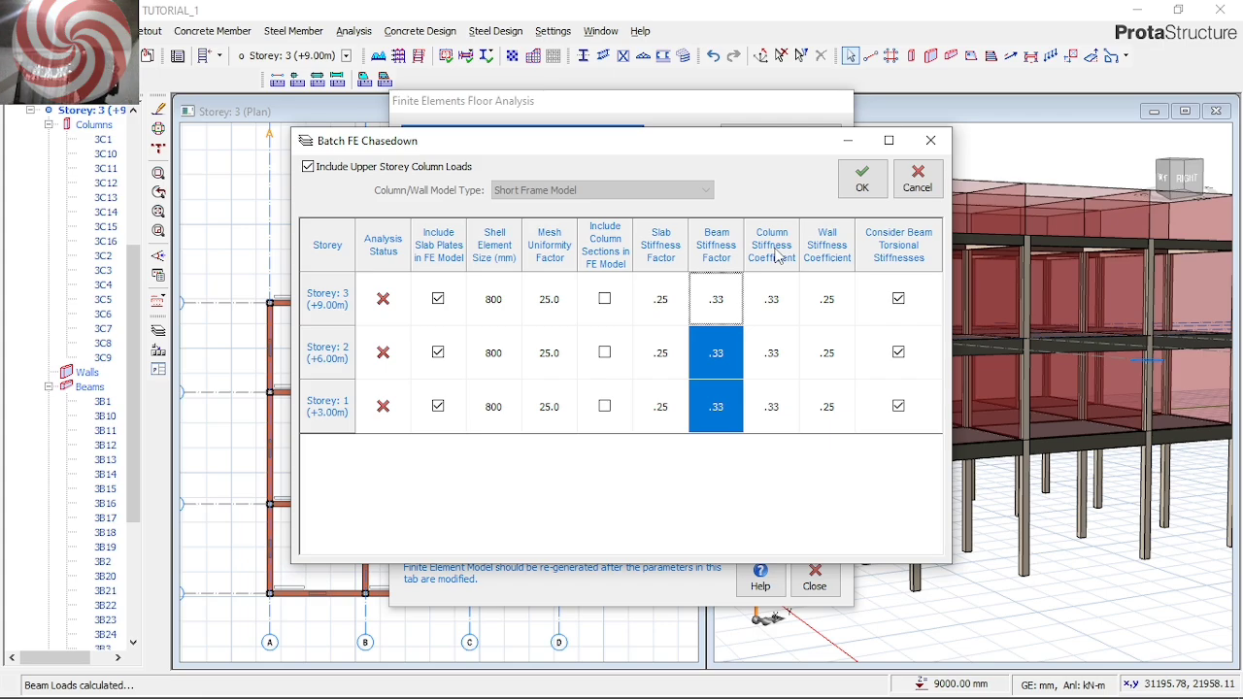
{"action": "type", "text": ".33"}
{"action": "key", "text": "Return"}
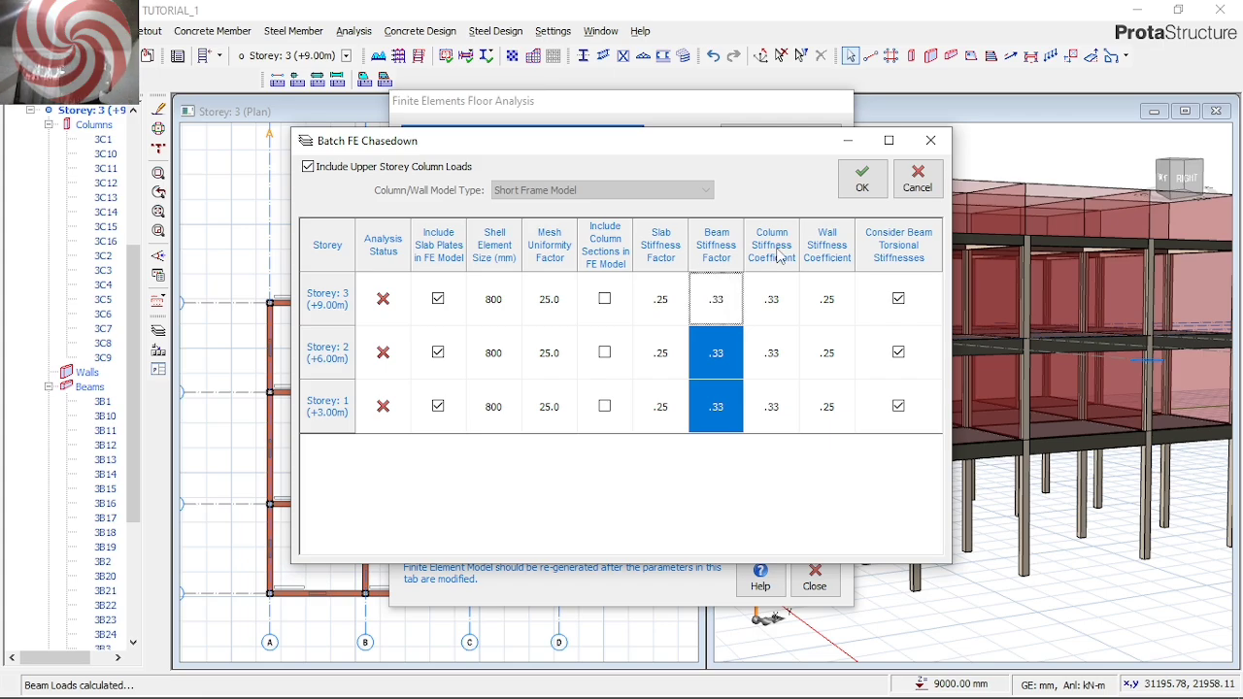
Set the column stiffness coefficient to .33 and the wall stiffness coefficient to .25 for all storeys
{"action": "left_click", "coordinate": [777, 251]}
{"action": "type", "text": ".33"}
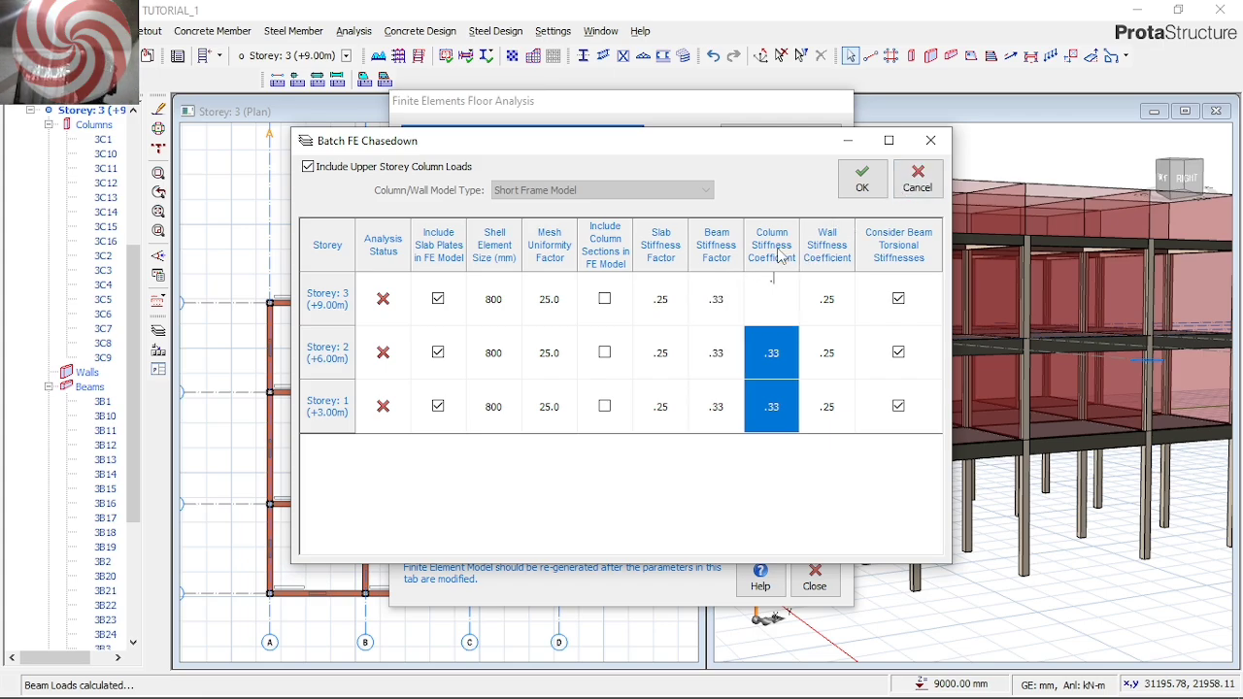
{"action": "key", "text": "Return"}
{"action": "left_click", "coordinate": [832, 245]}
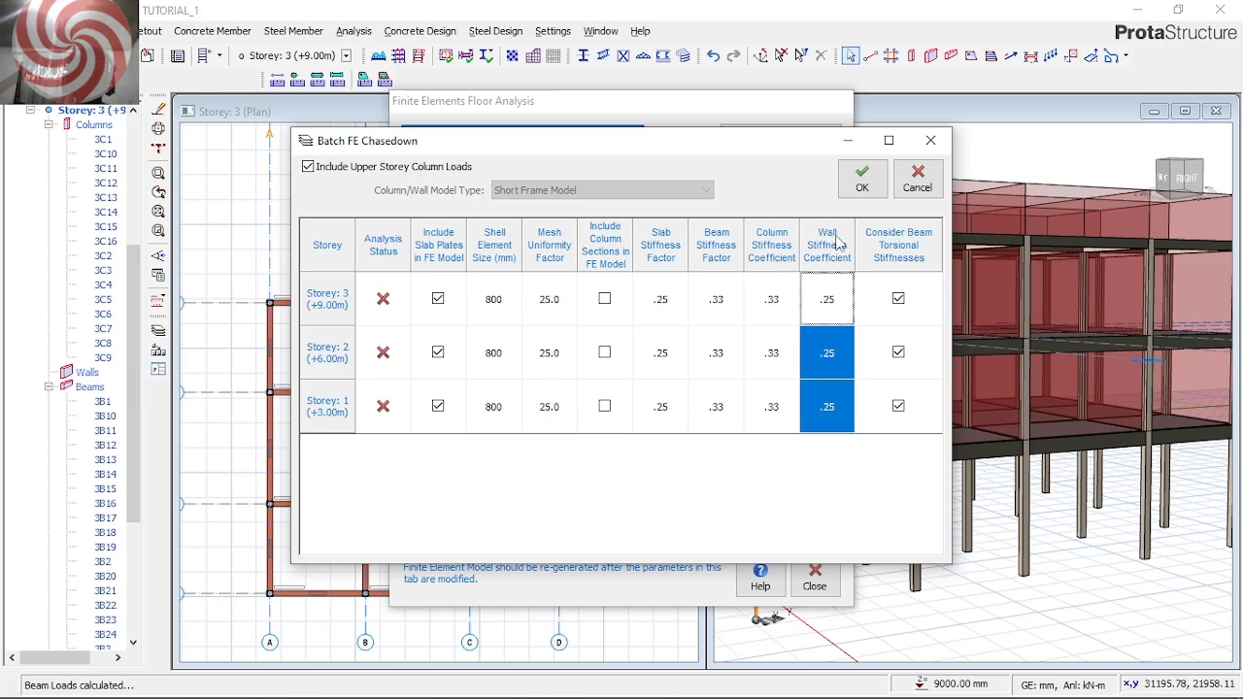
{"action": "type", "text": ".25"}
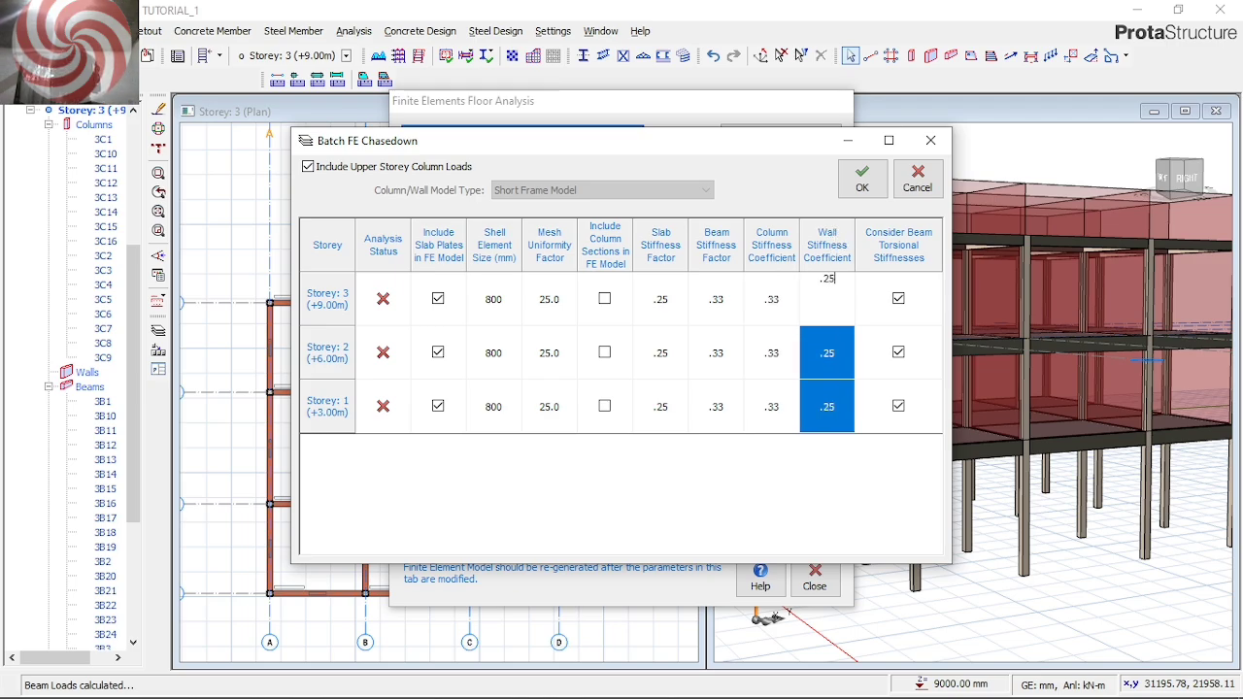
{"action": "key", "text": "Return"}
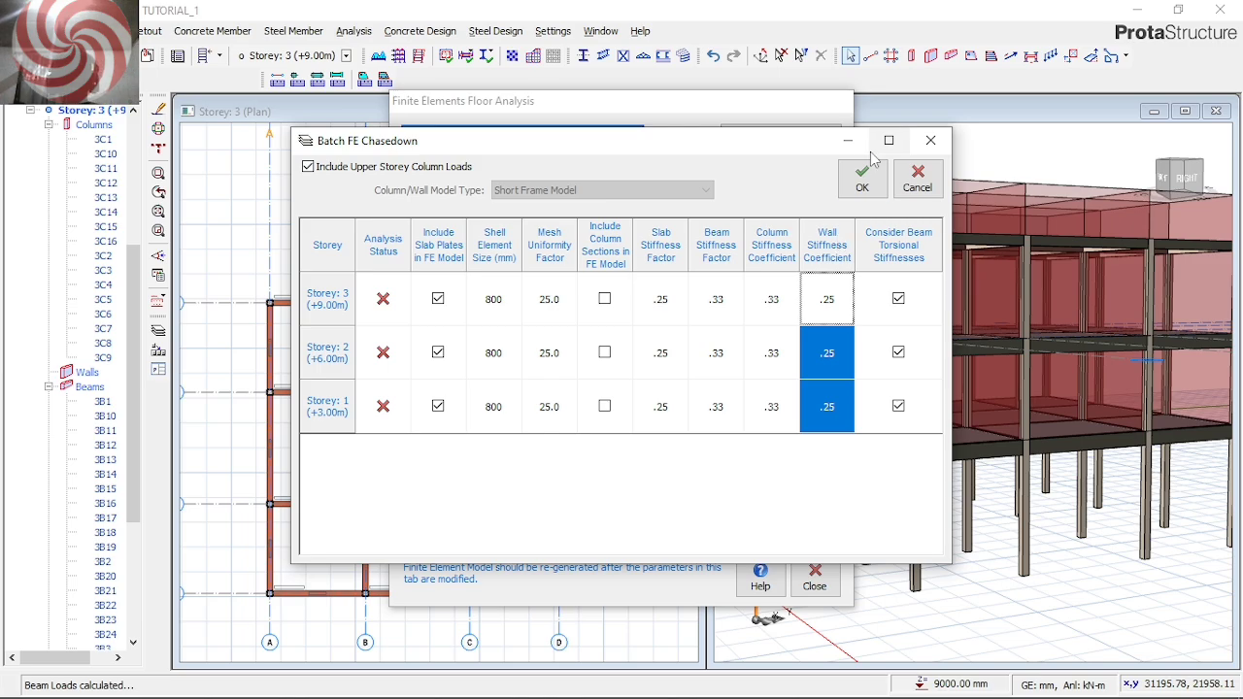
Run the batch FE chasedown for all three storeys, accept the displacement summary and leave the floor analysis
{"action": "left_click", "coordinate": [861, 179]}
{"action": "left_click", "coordinate": [612, 464]}
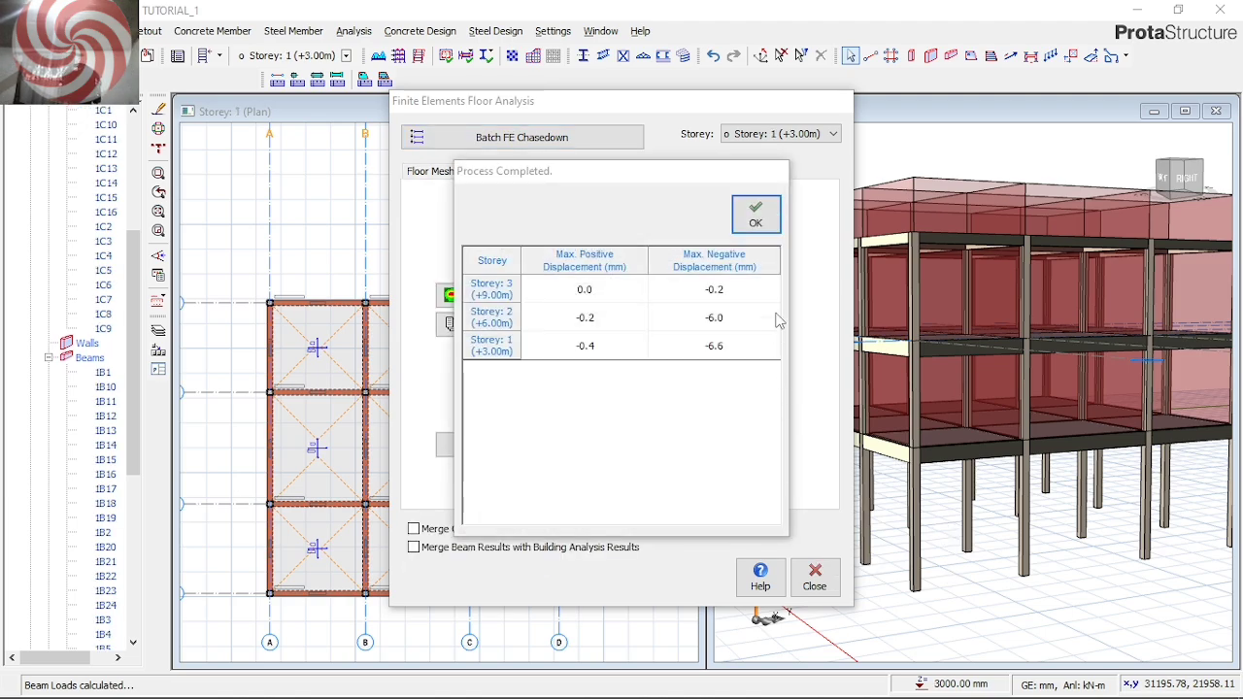
{"action": "left_click", "coordinate": [756, 214]}
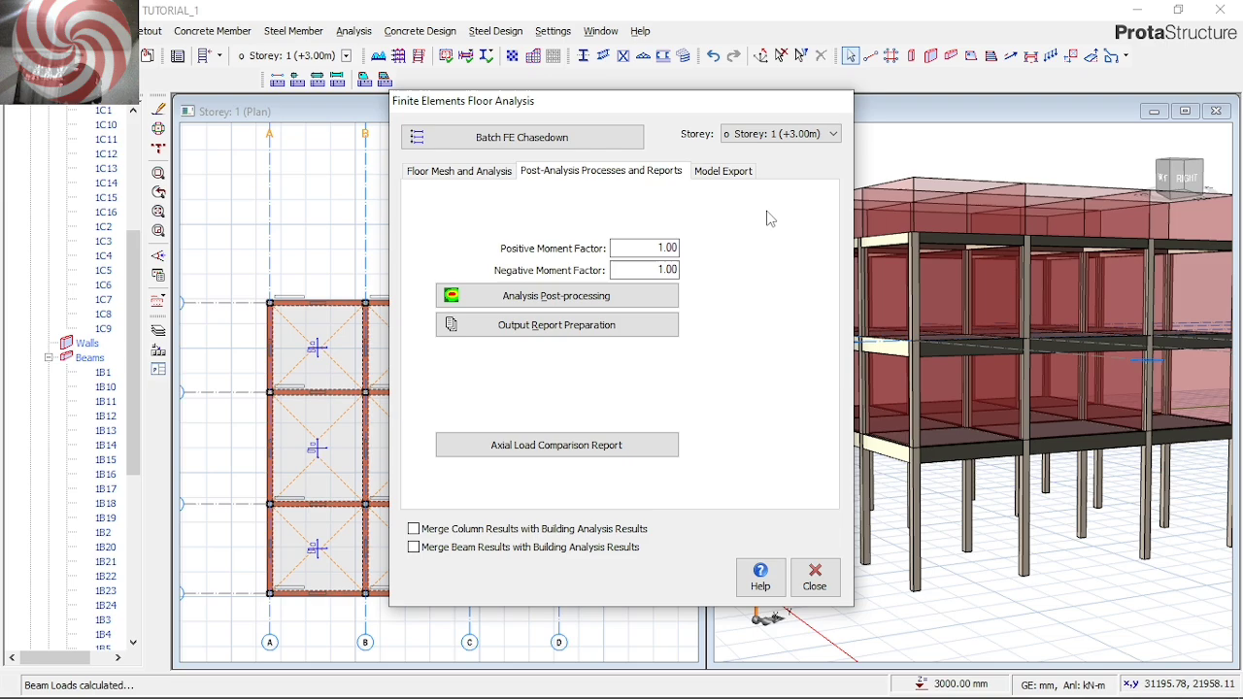
{"action": "left_click", "coordinate": [825, 592]}
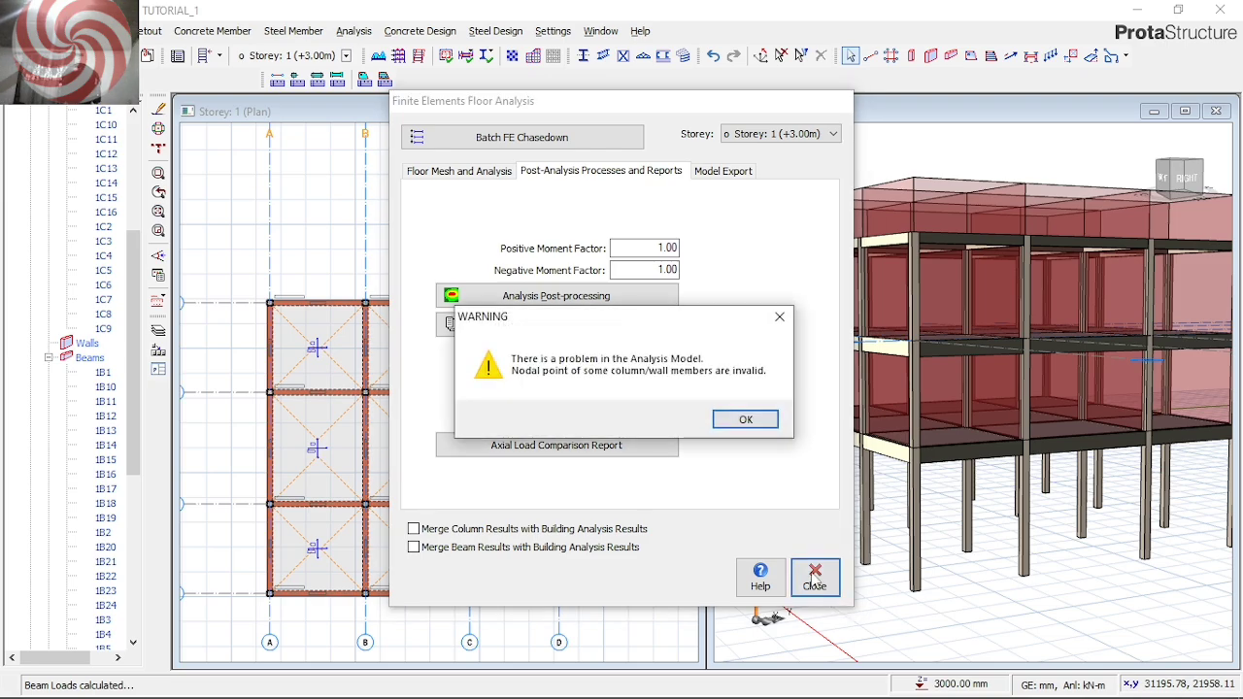
{"action": "left_click", "coordinate": [744, 420]}
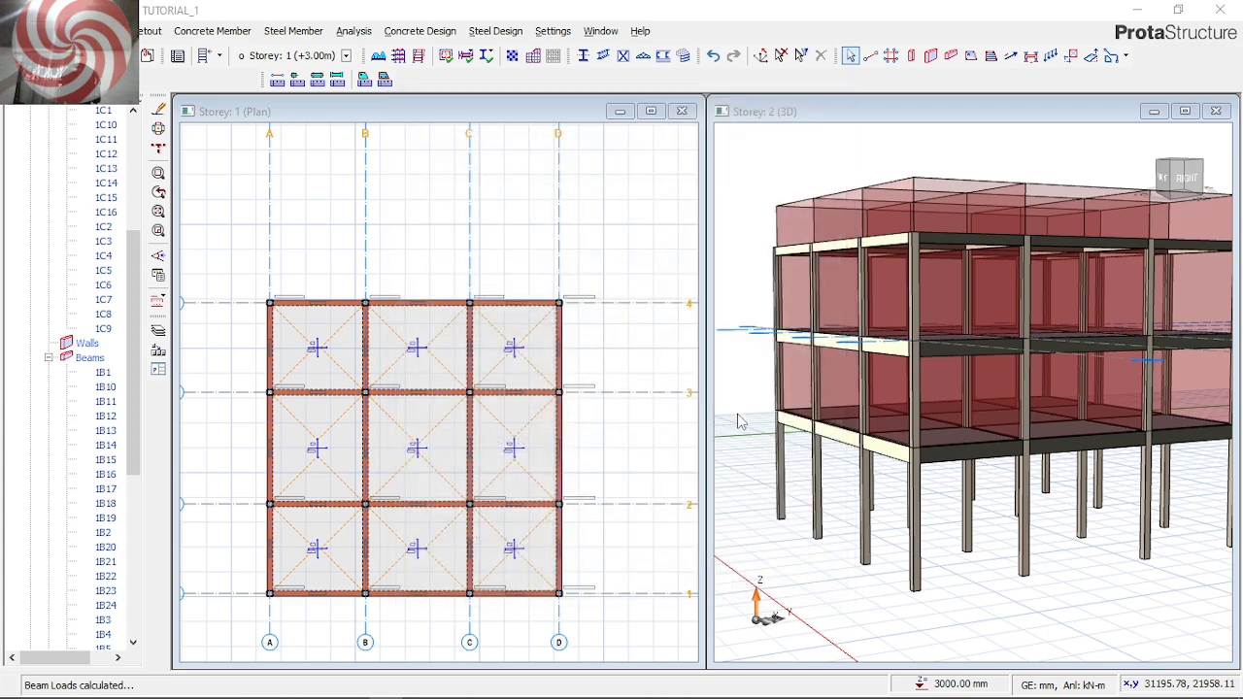